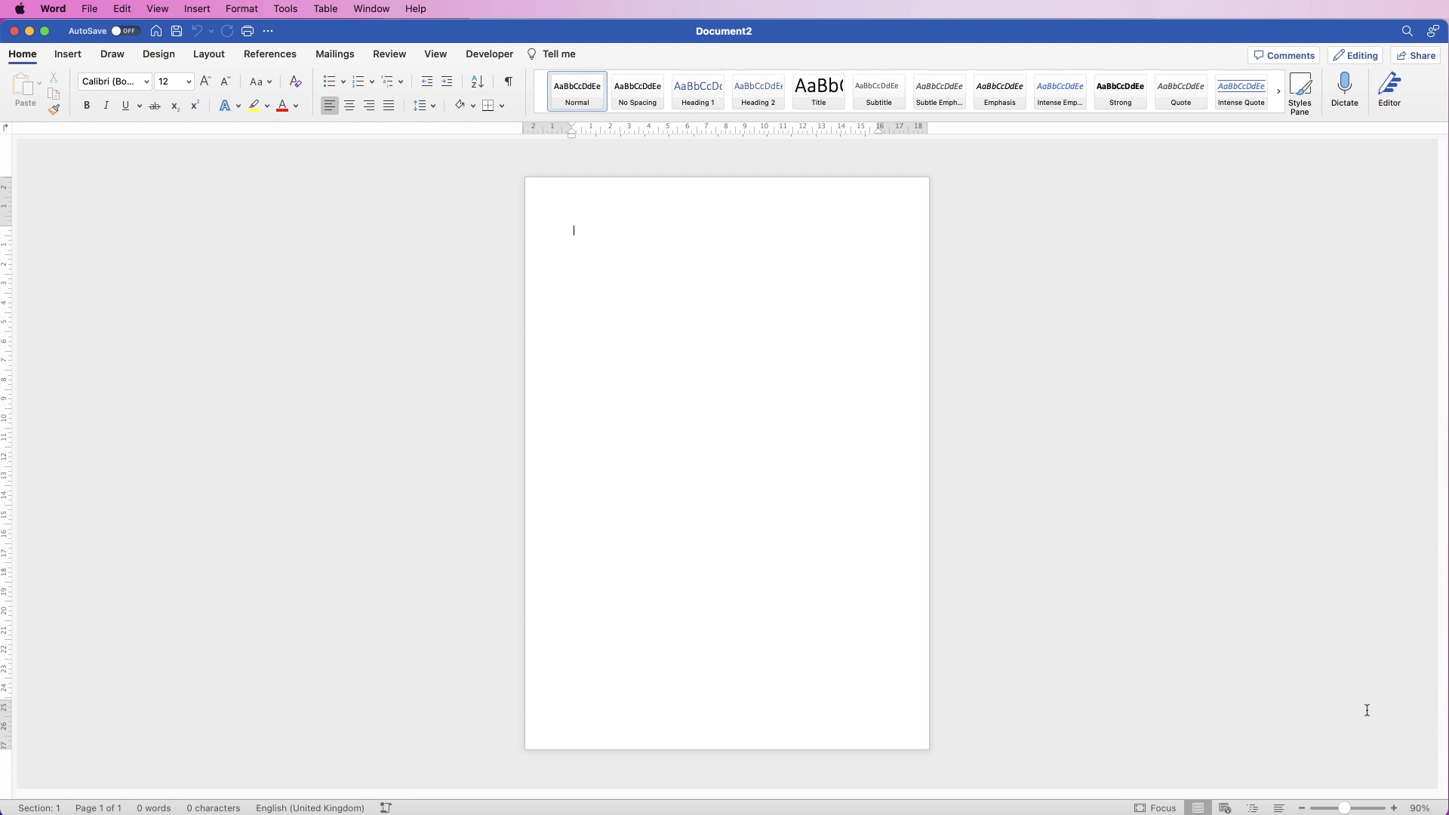
Check the logo reference image, then return to the blank document
key(super+Tab)
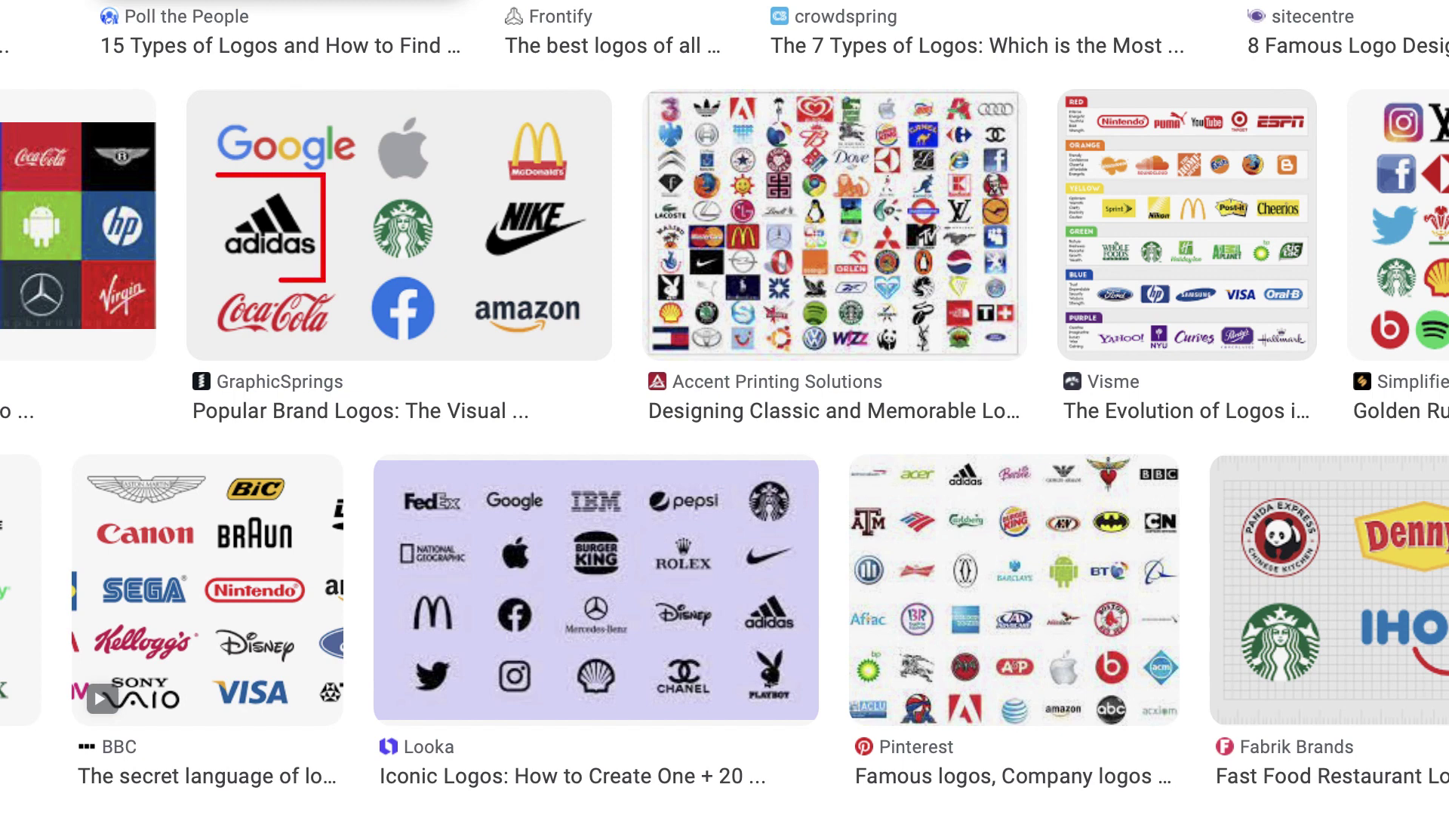
mouse_move(150, 694)
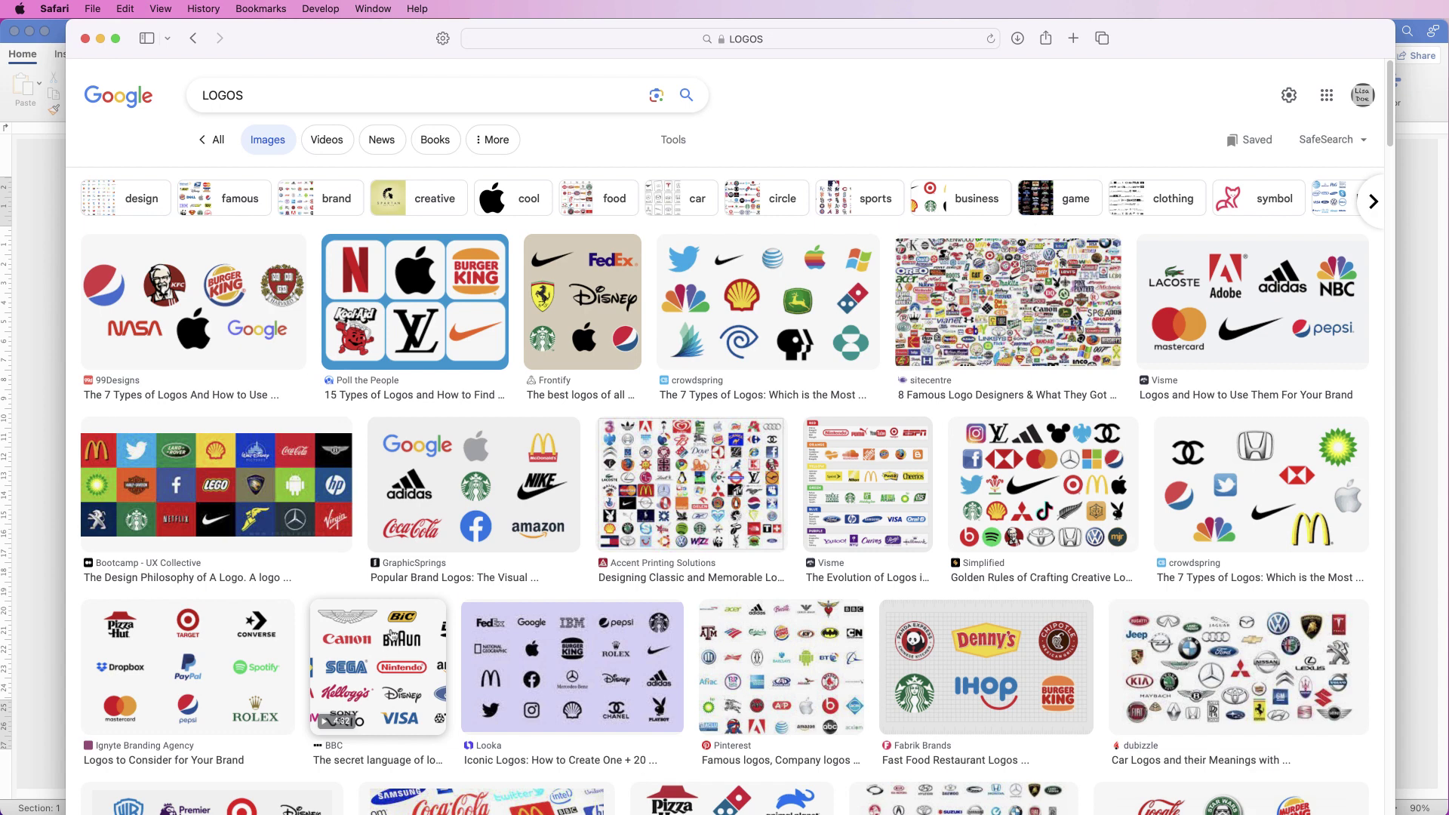
key(super+Tab)
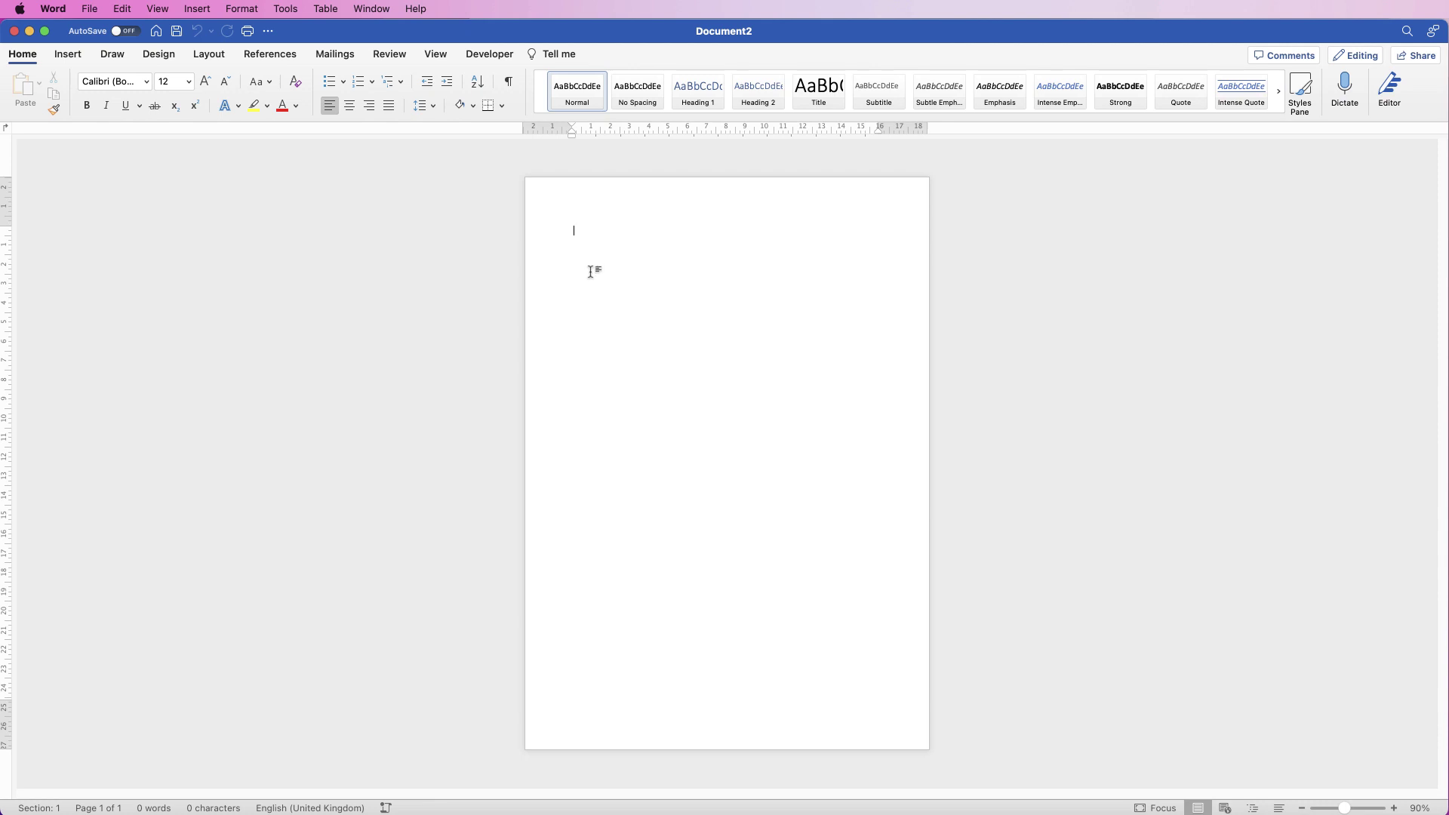
Draw a rectangle shape as a square about 4.13 cm wide near the page's top-left
click(67, 53)
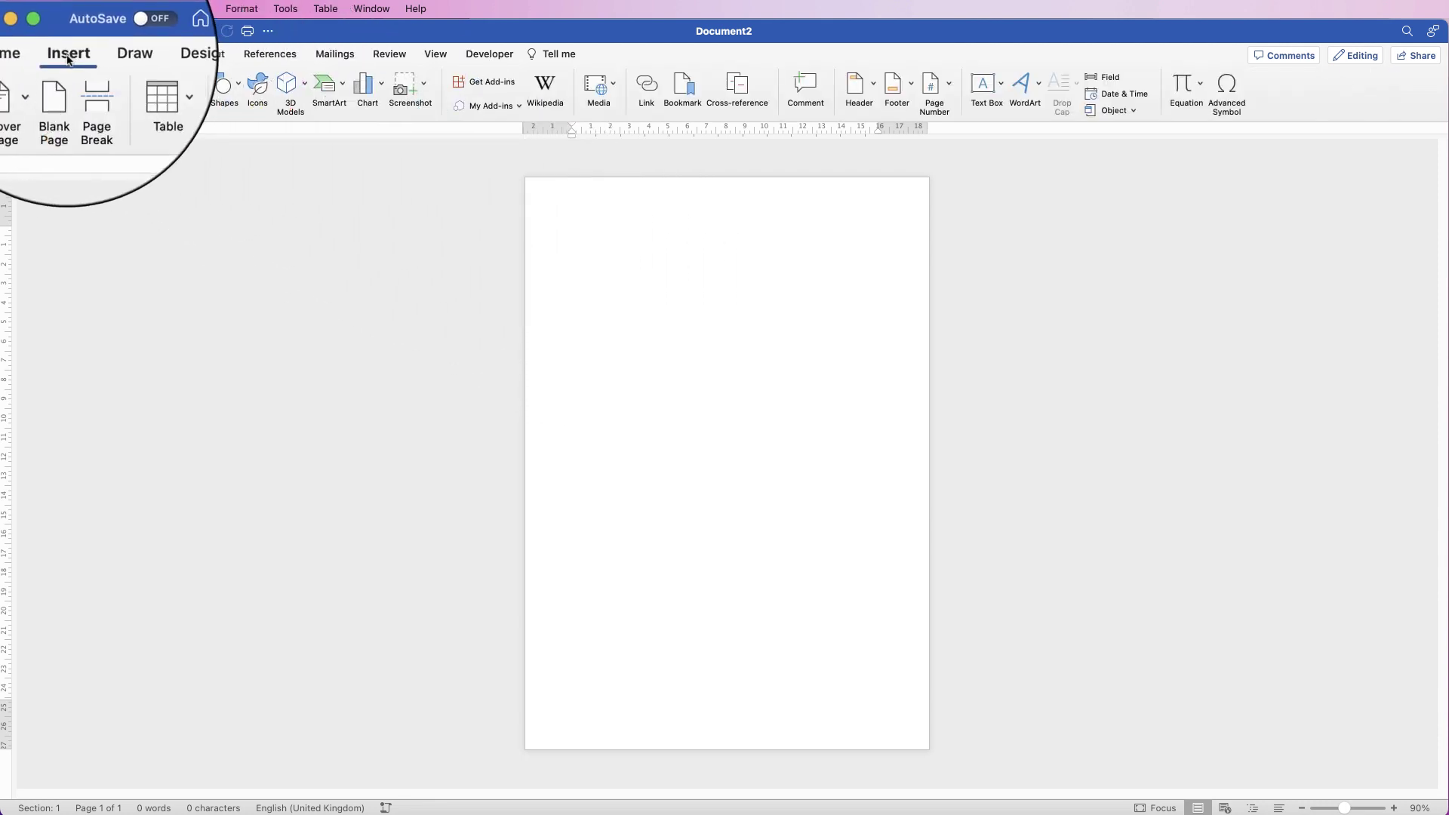
click(238, 89)
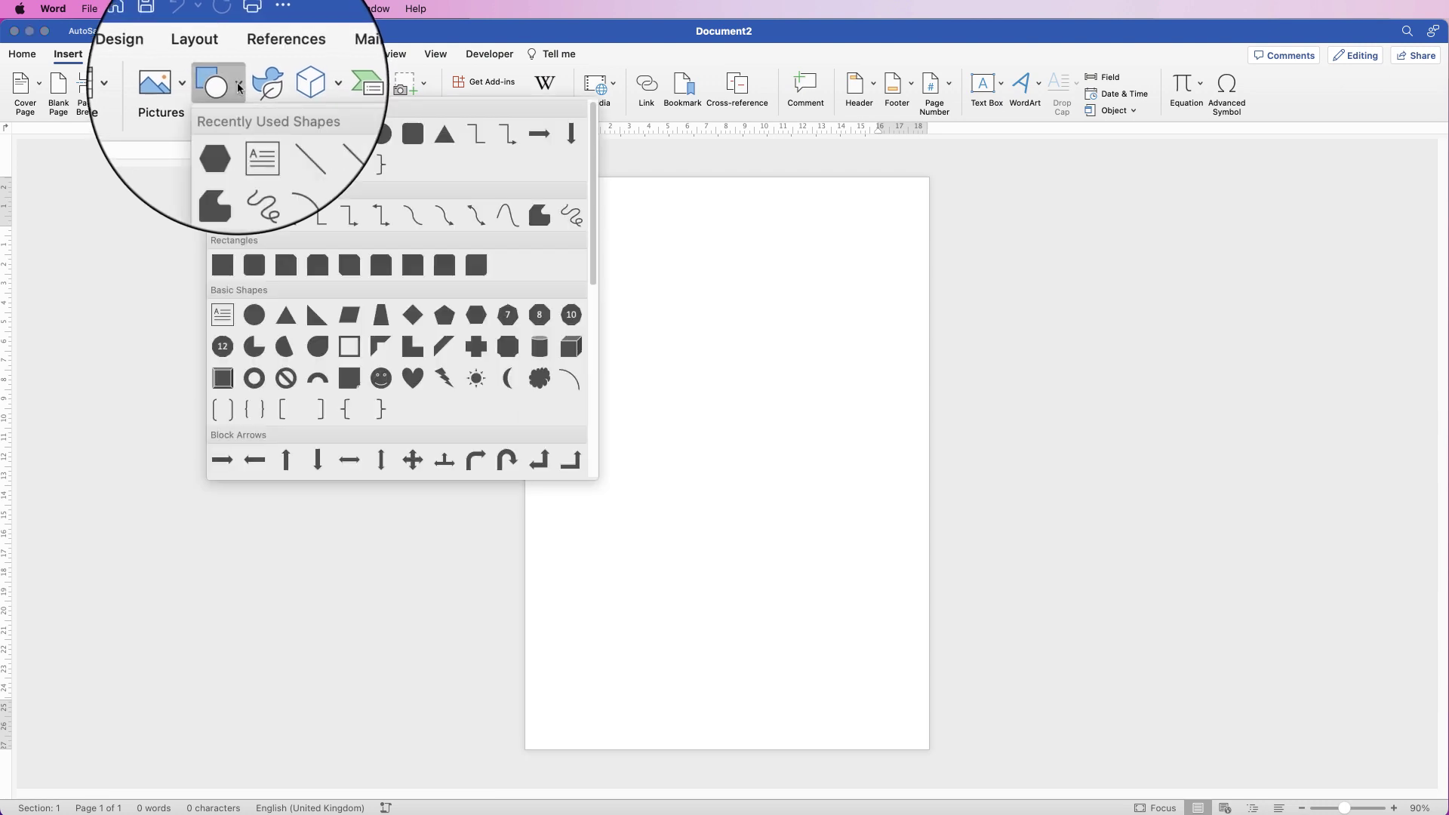
click(224, 271)
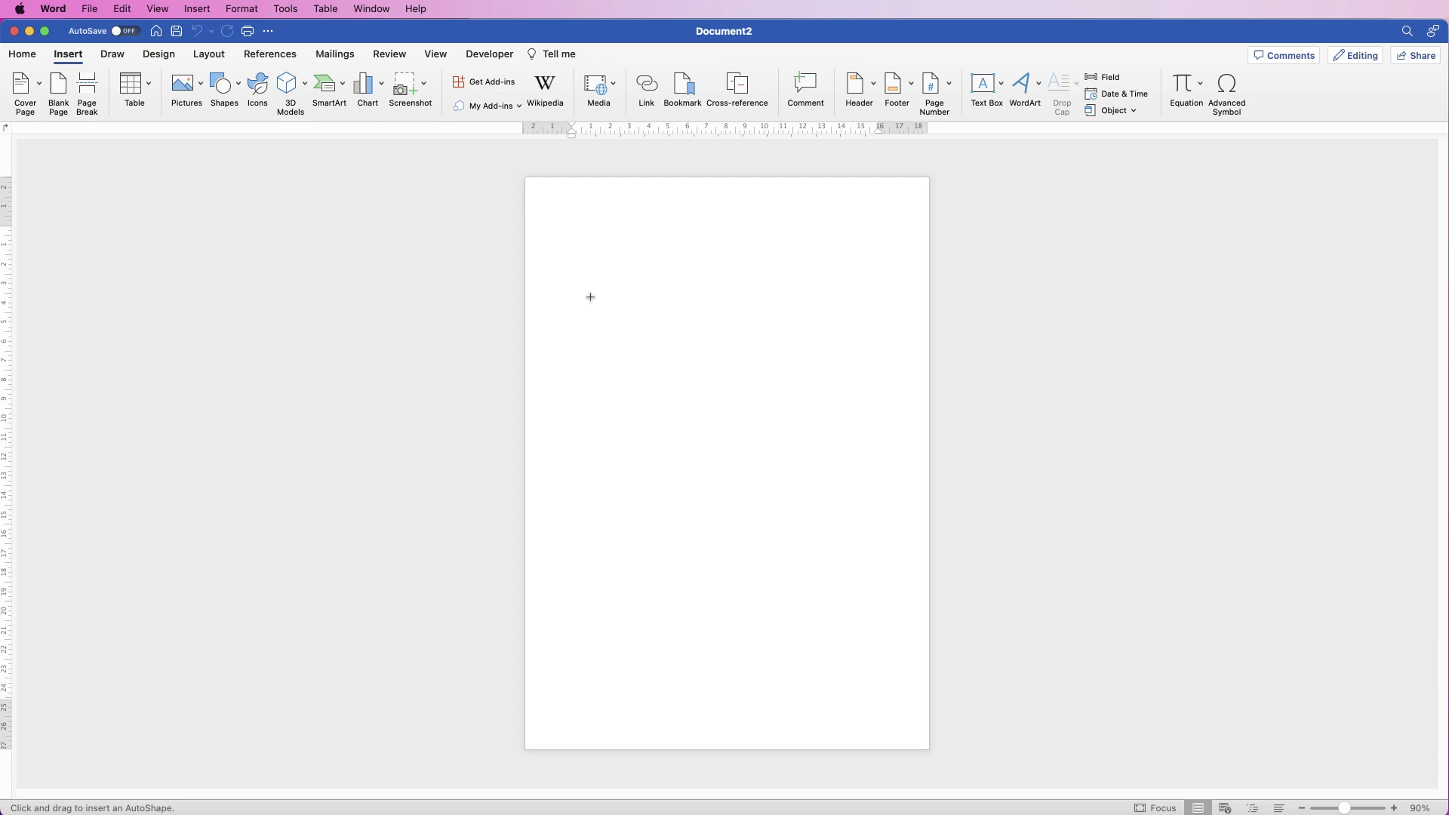
drag(586, 294, 609, 339)
mouse_move(508, 642)
mouse_down()
mouse_move(641, 668)
mouse_move(634, 713)
mouse_move(653, 747)
mouse_move(591, 675)
mouse_move(671, 755)
mouse_move(538, 625)
mouse_move(589, 786)
mouse_move(714, 814)
mouse_move(672, 692)
mouse_move(586, 754)
mouse_move(521, 527)
mouse_up()
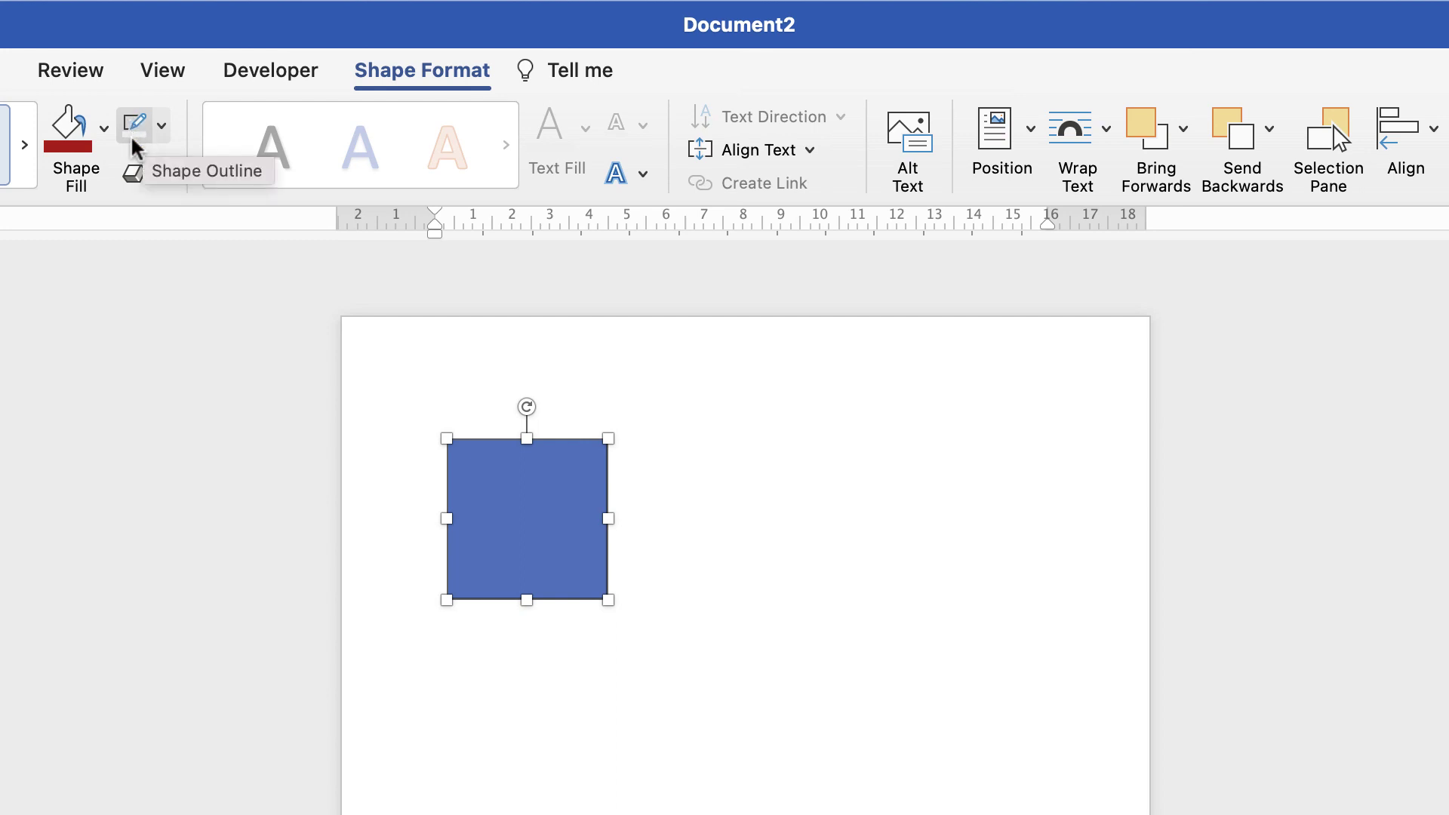
Remove the square's outline and fill it solid black
click(162, 127)
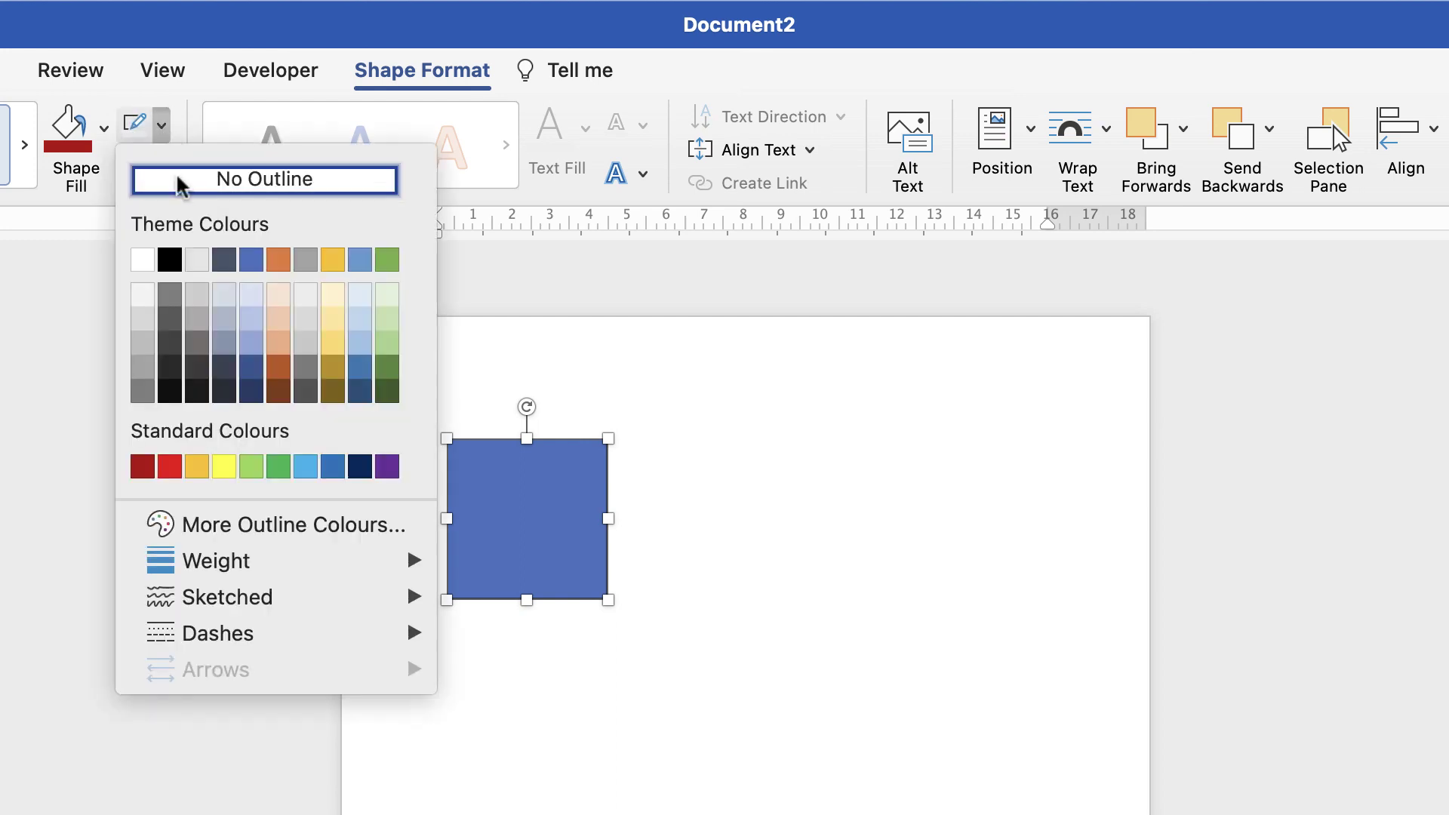
click(179, 182)
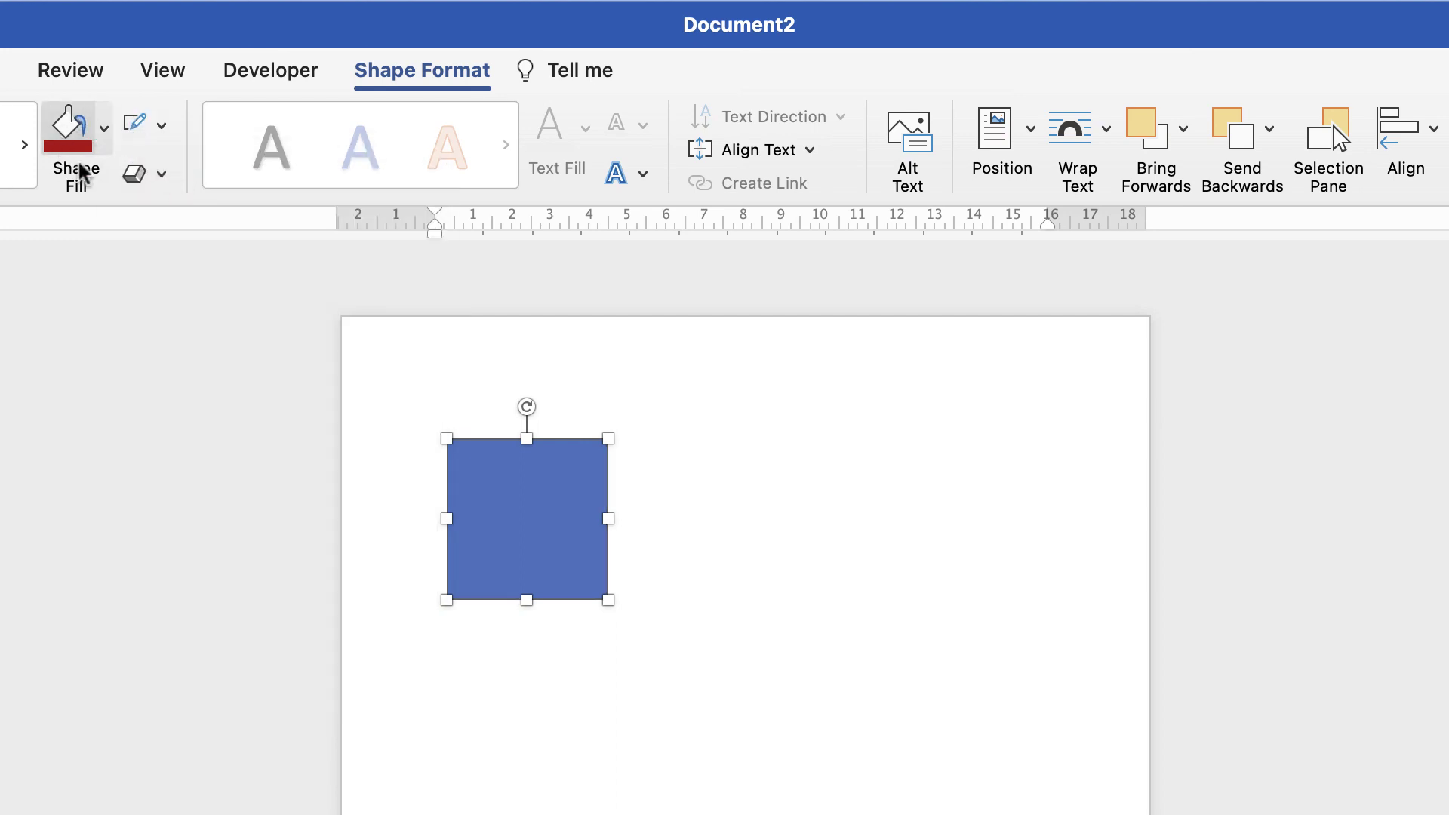
click(105, 130)
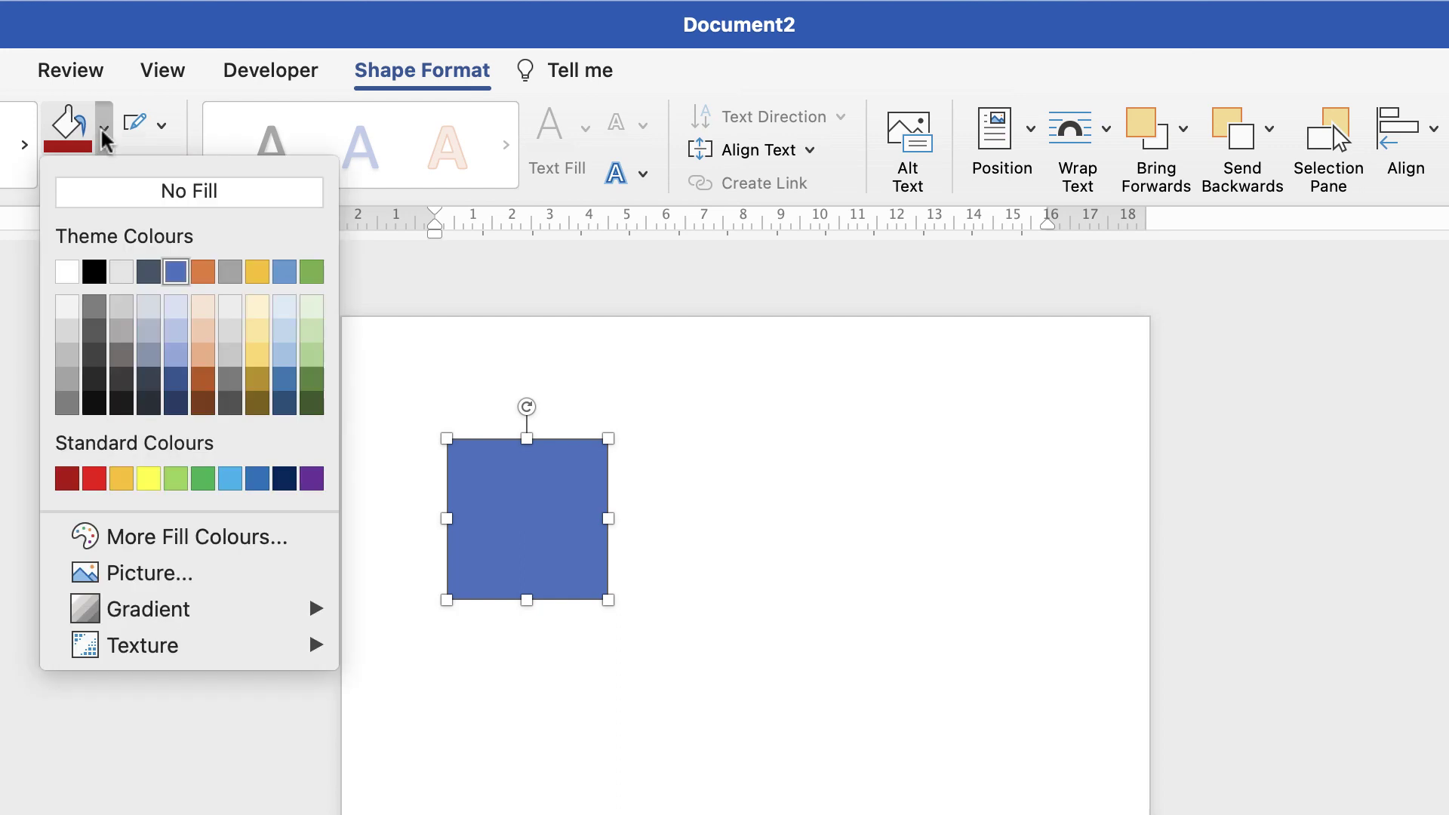
click(94, 273)
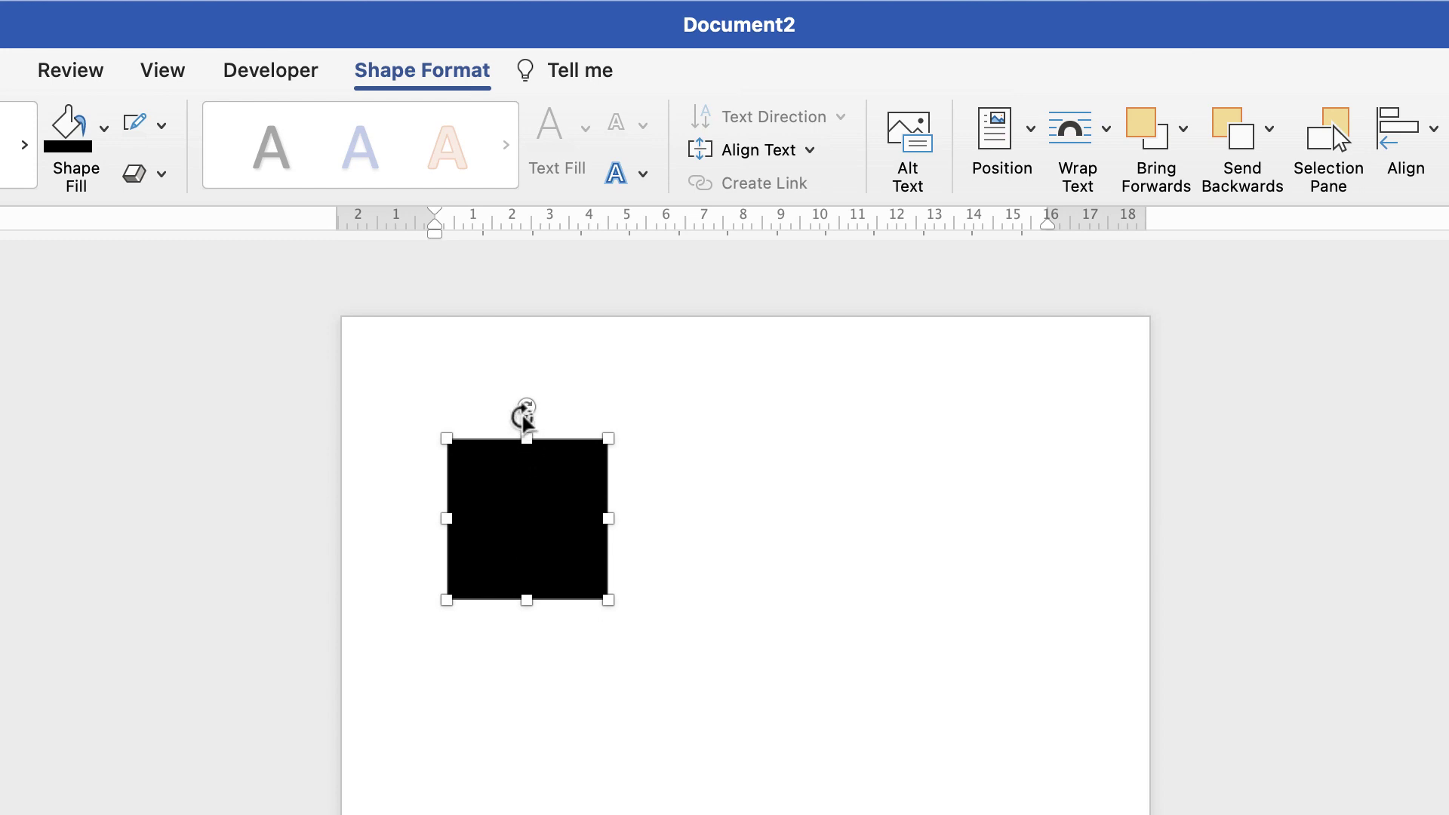
Rotate the square into a diamond, copy it, and reshape the copy into small bars beside it
drag(528, 407, 452, 438)
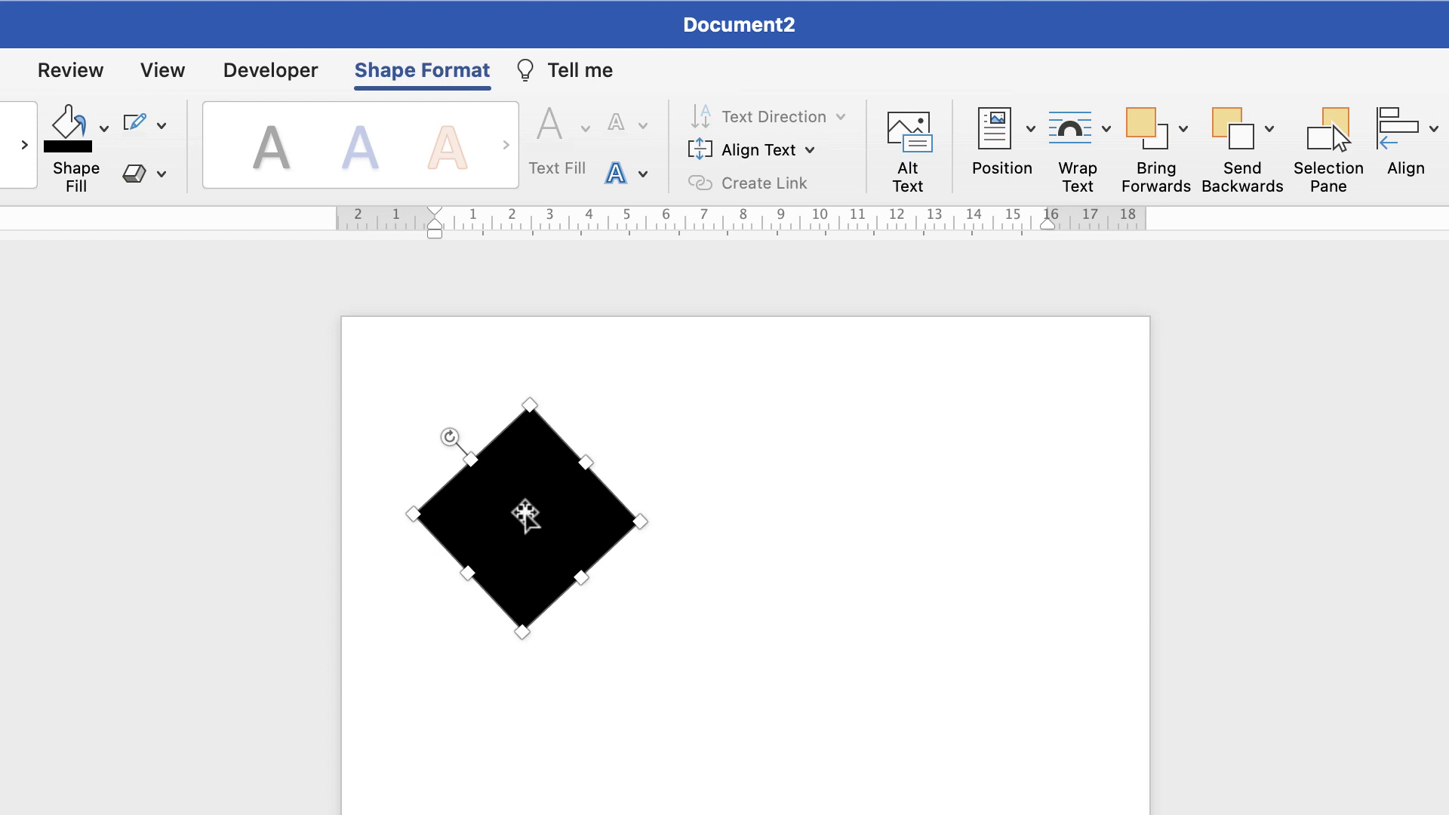
drag(524, 513, 806, 589)
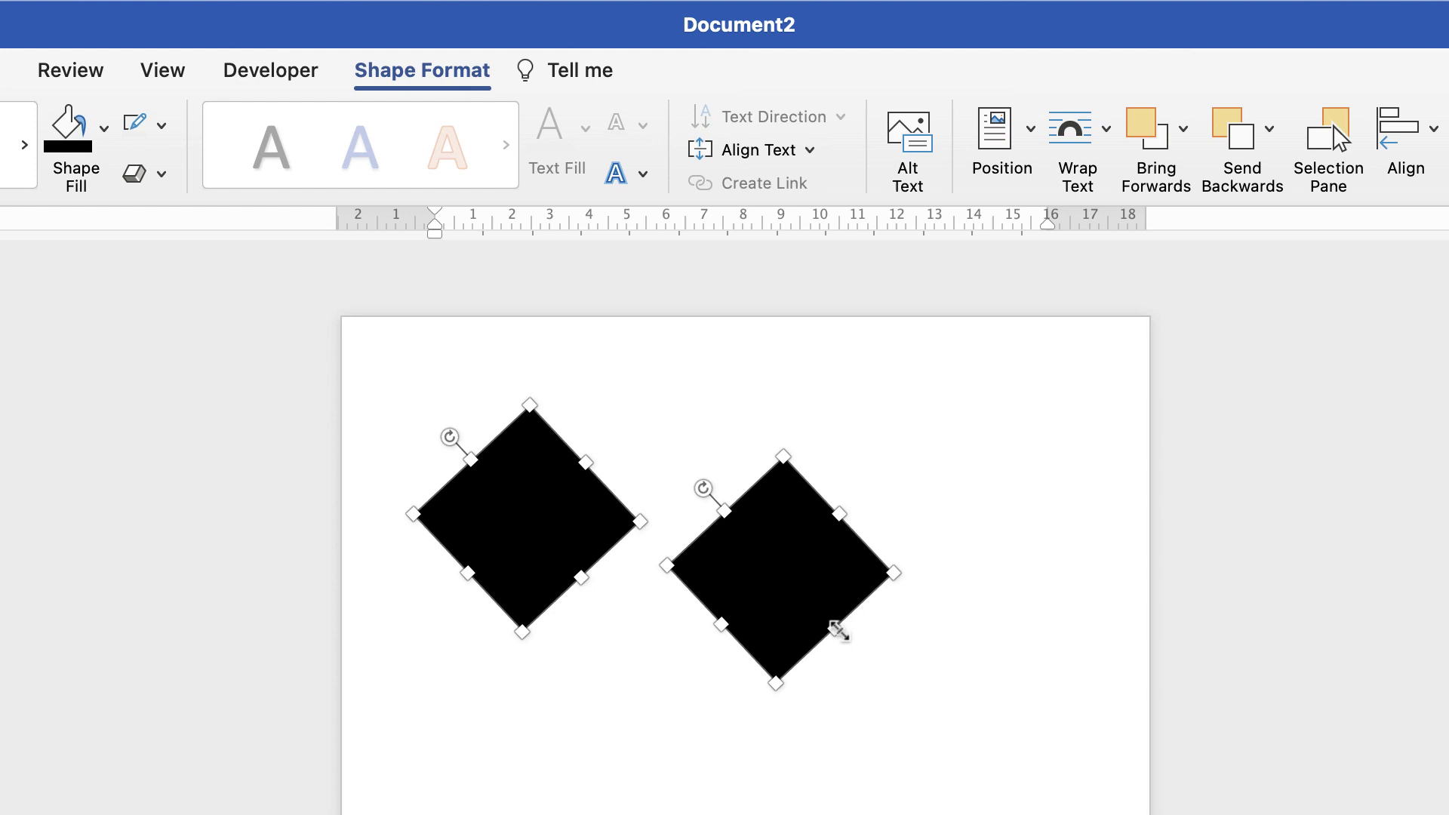
click(844, 677)
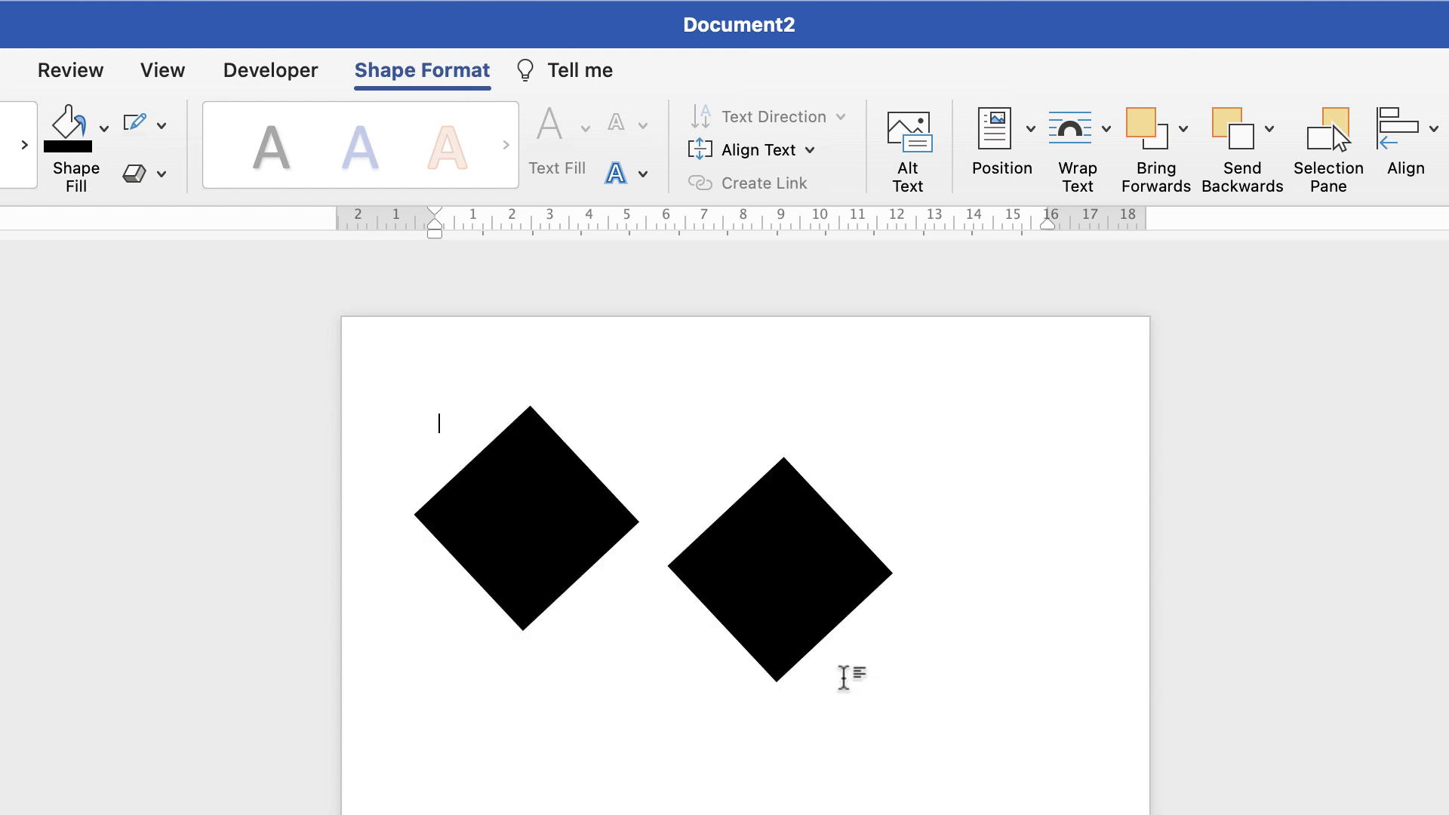
click(771, 558)
drag(833, 630, 766, 556)
drag(799, 477, 747, 586)
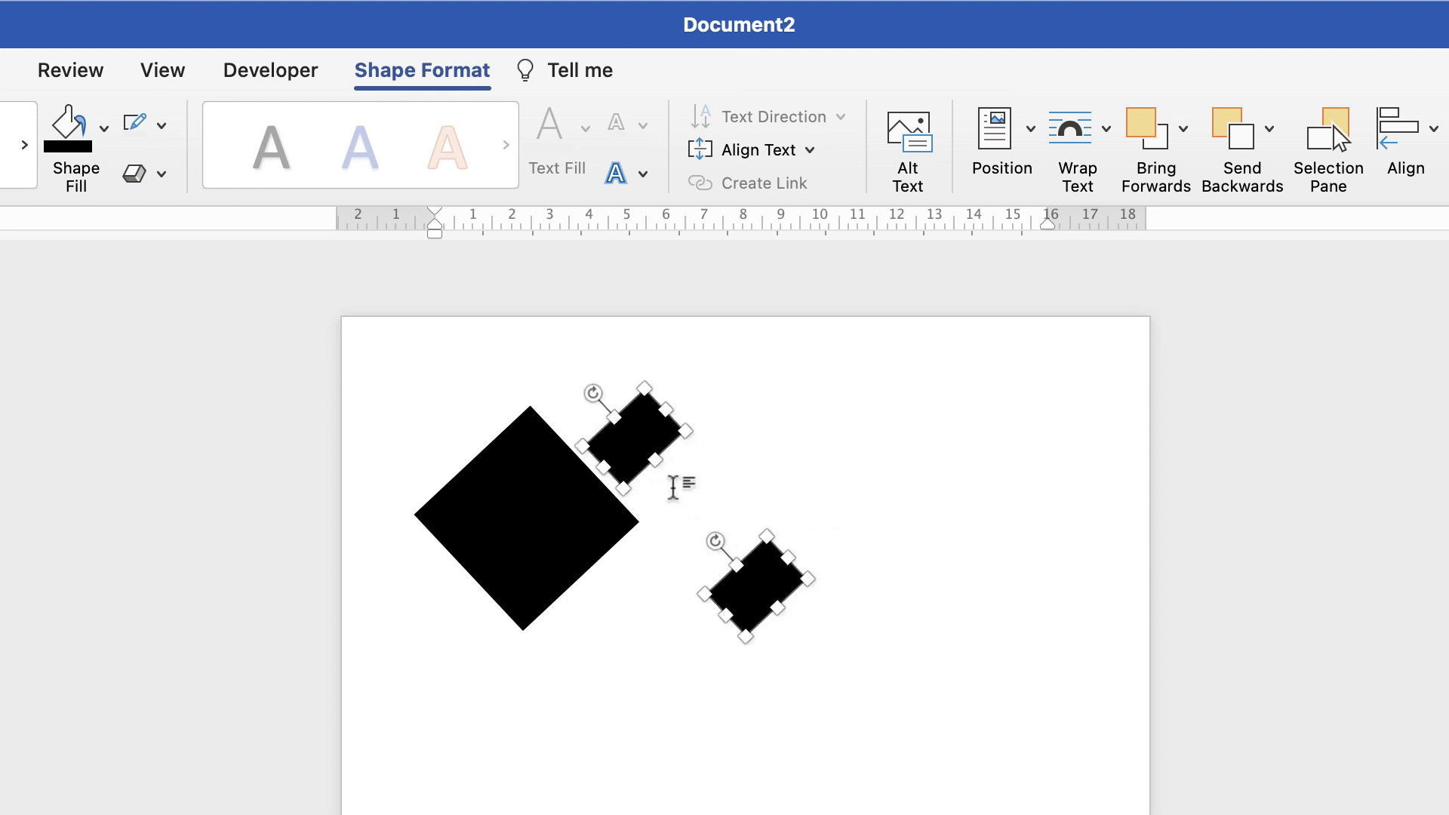
Lengthen both bars, then lay the lower one as a long thin bar on the diamond's upper-right edge
drag(789, 556, 821, 538)
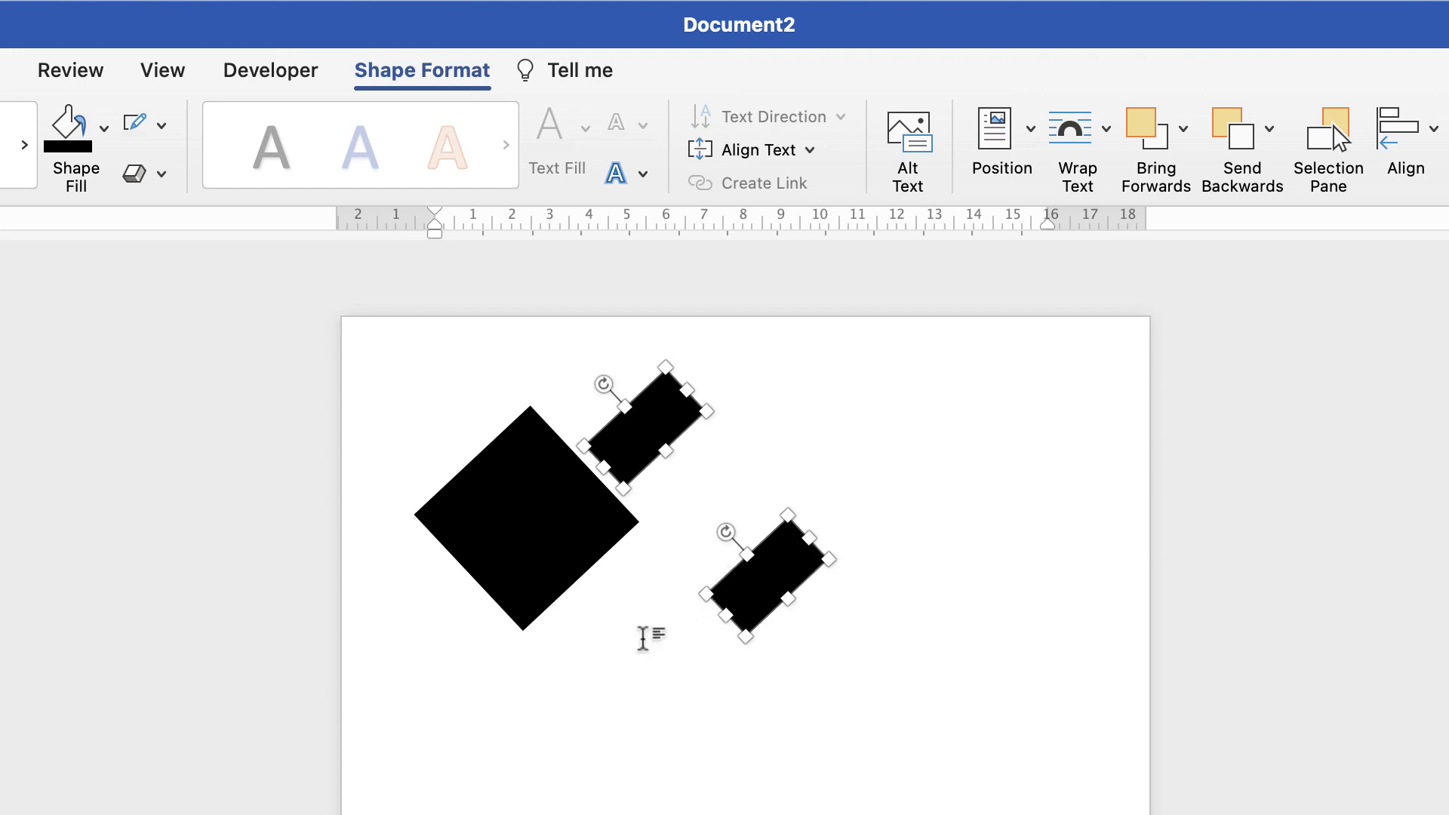
click(642, 637)
click(766, 579)
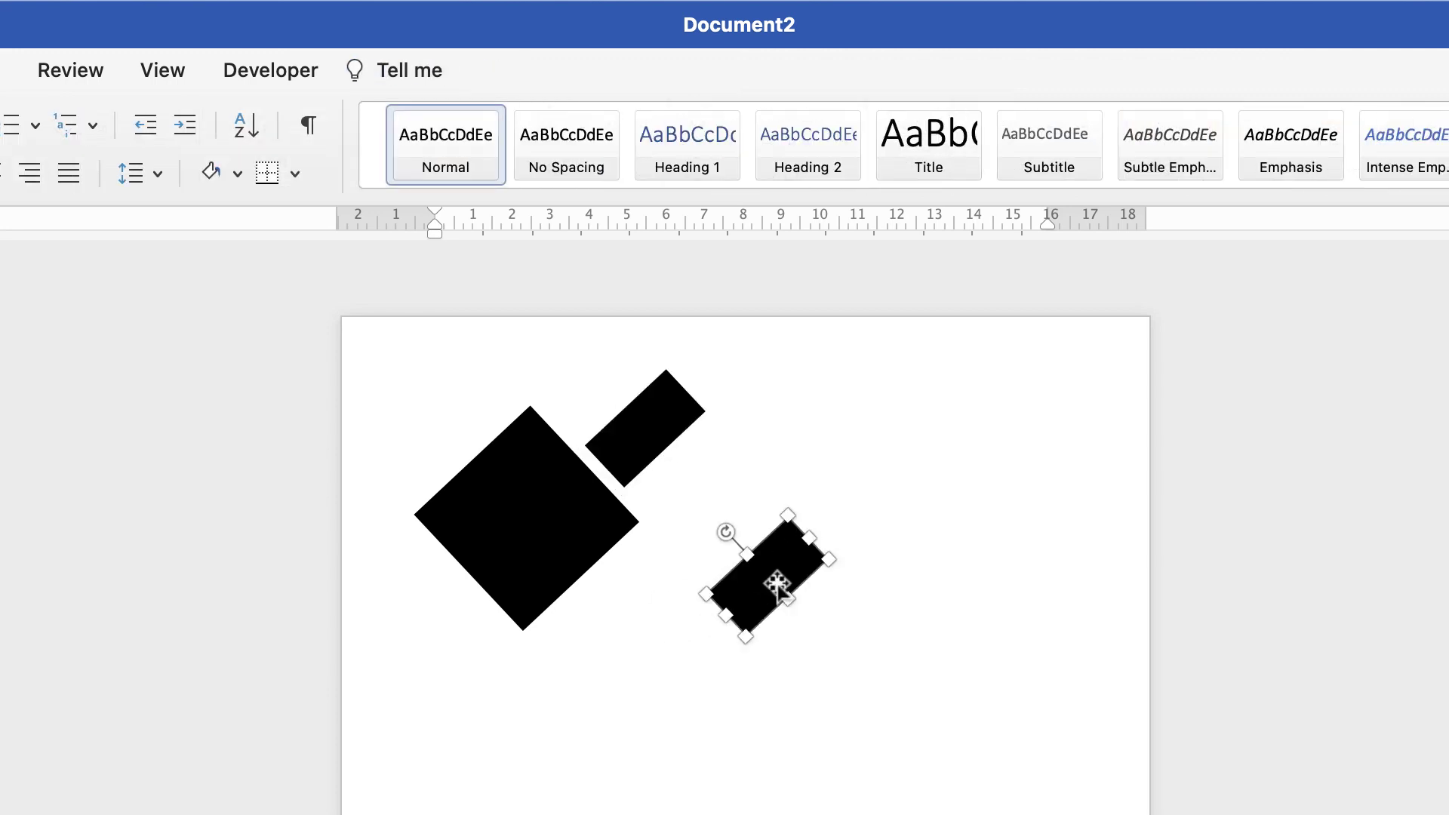
drag(766, 589, 651, 502)
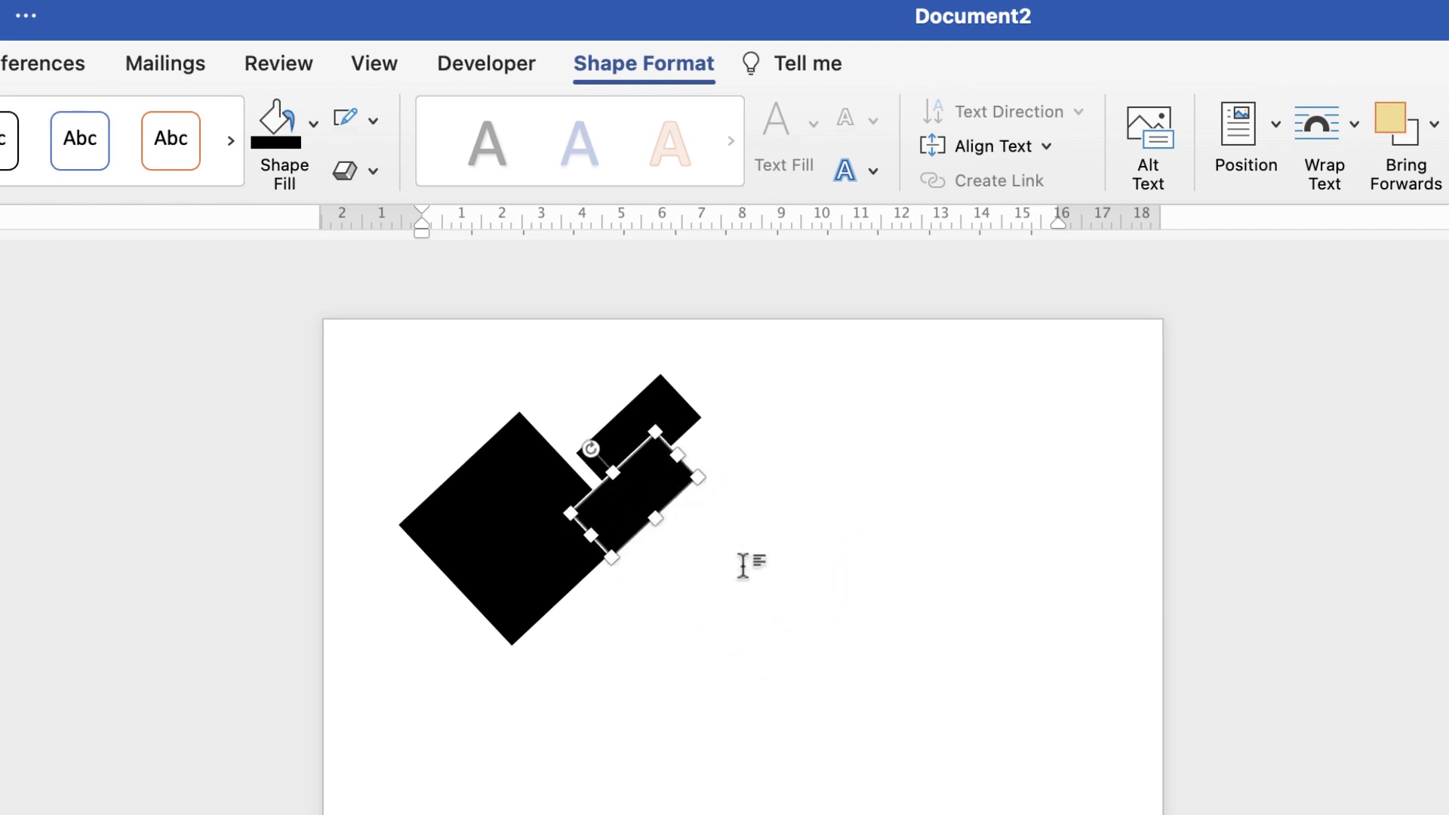
scroll(744, 566, up, 5)
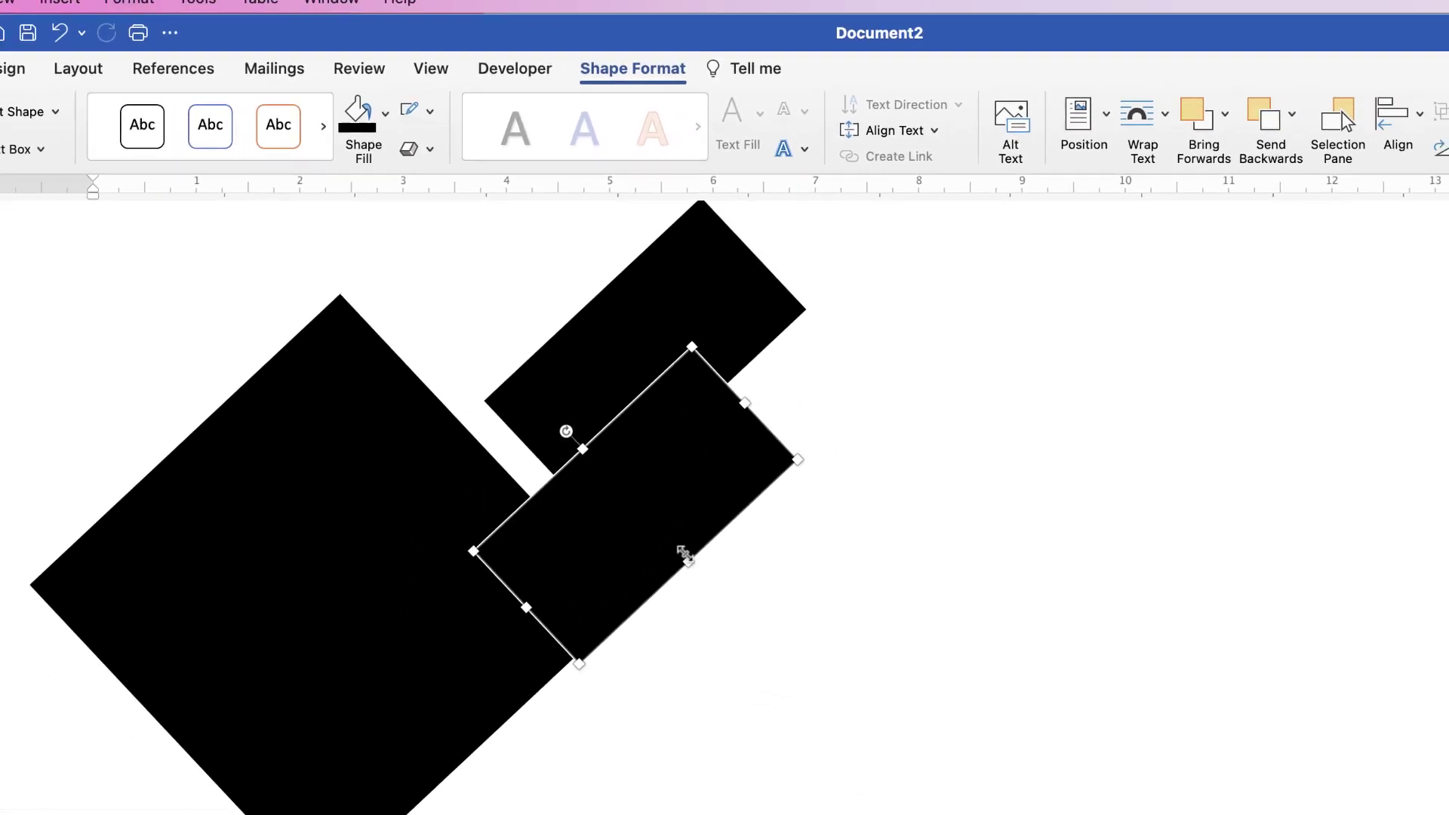
drag(684, 555, 679, 553)
drag(672, 485, 666, 477)
drag(716, 350, 785, 295)
drag(616, 360, 646, 413)
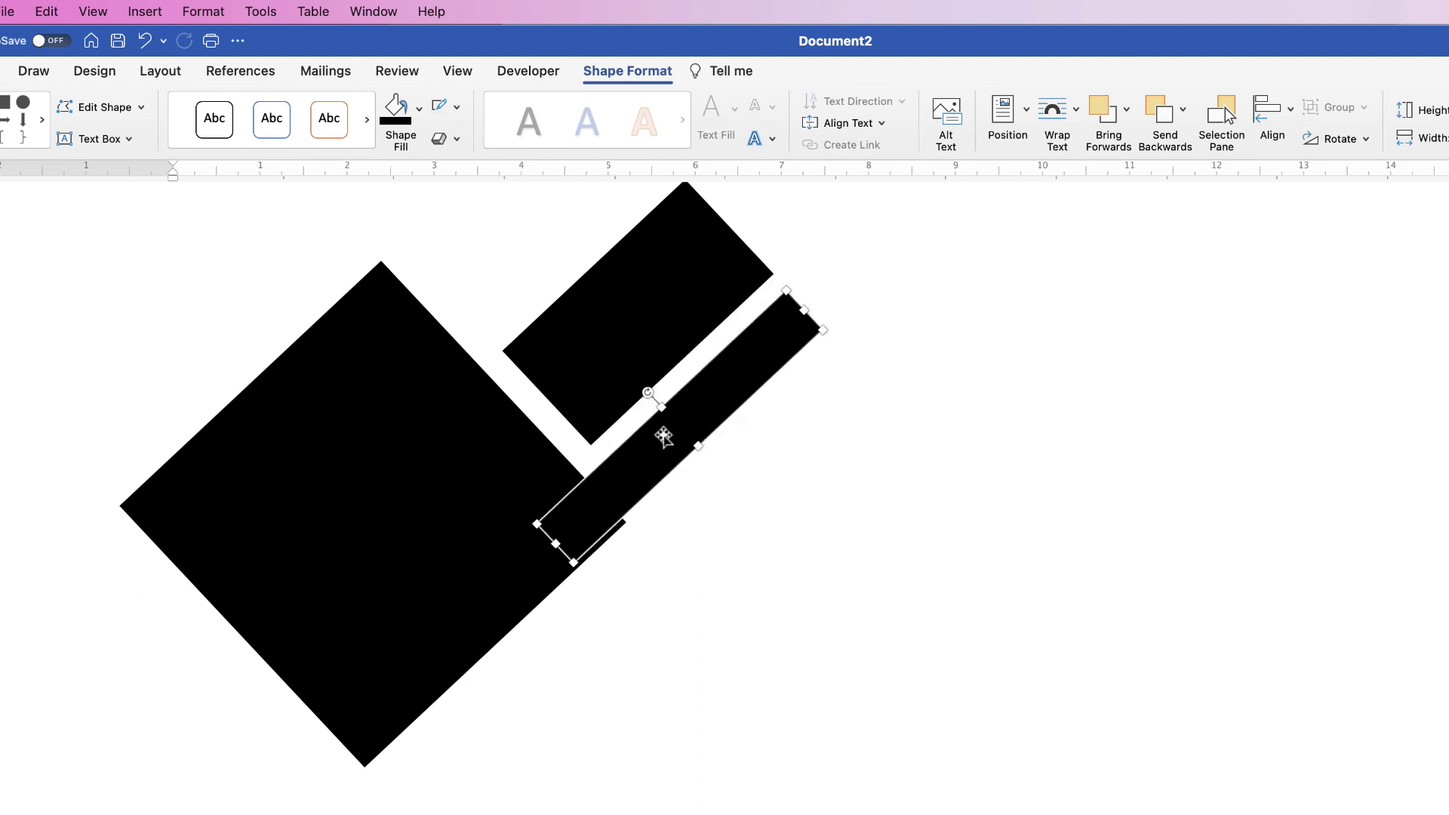
Nudge the long bar down slightly, then deselect it
key(alt+Down)
key(alt+Down)
key(alt+Down)
key(alt+Down)
key(alt+Down)
key(alt+Down)
key(alt+Down)
key(alt+Down)
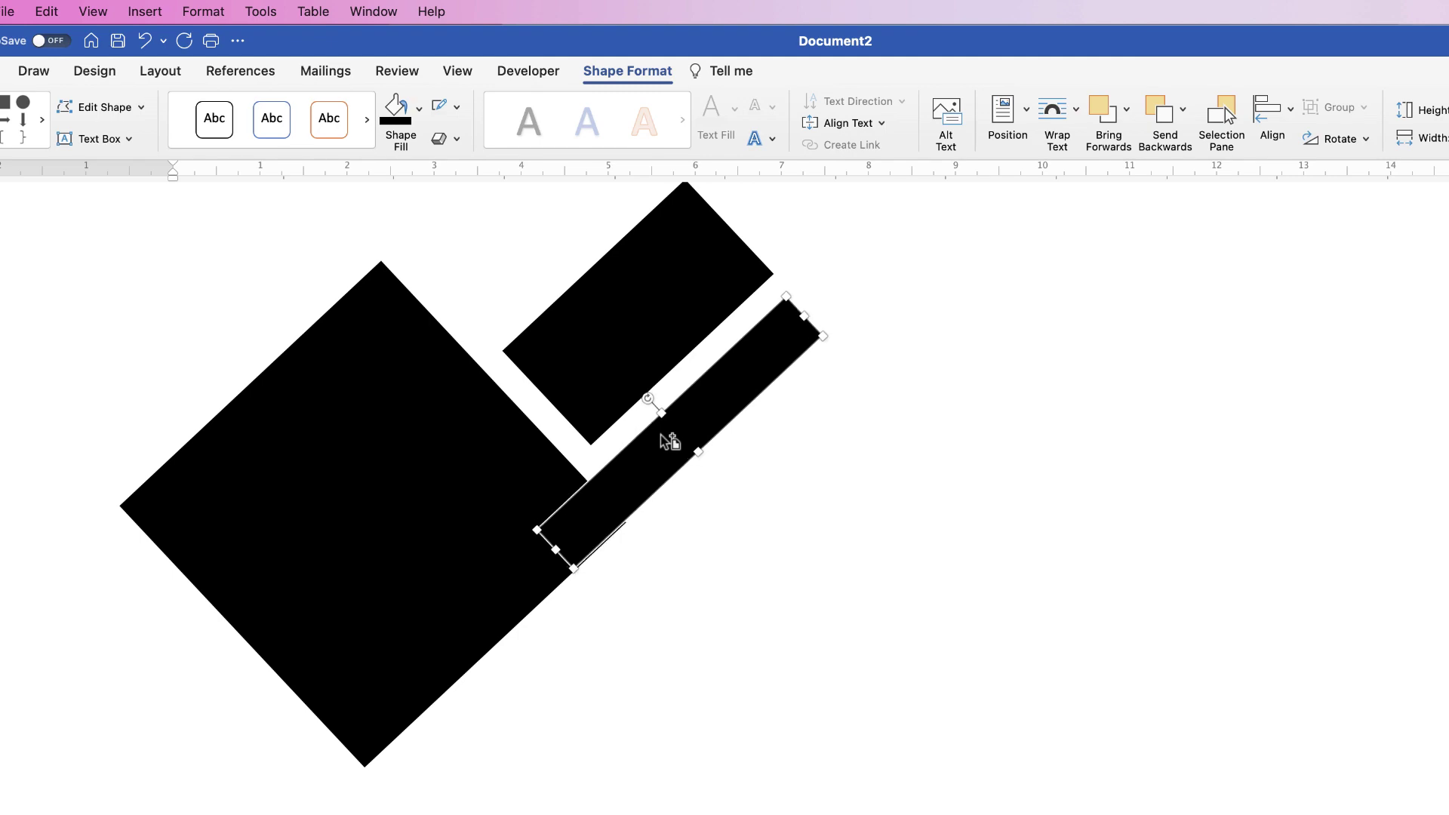
key(alt+Down)
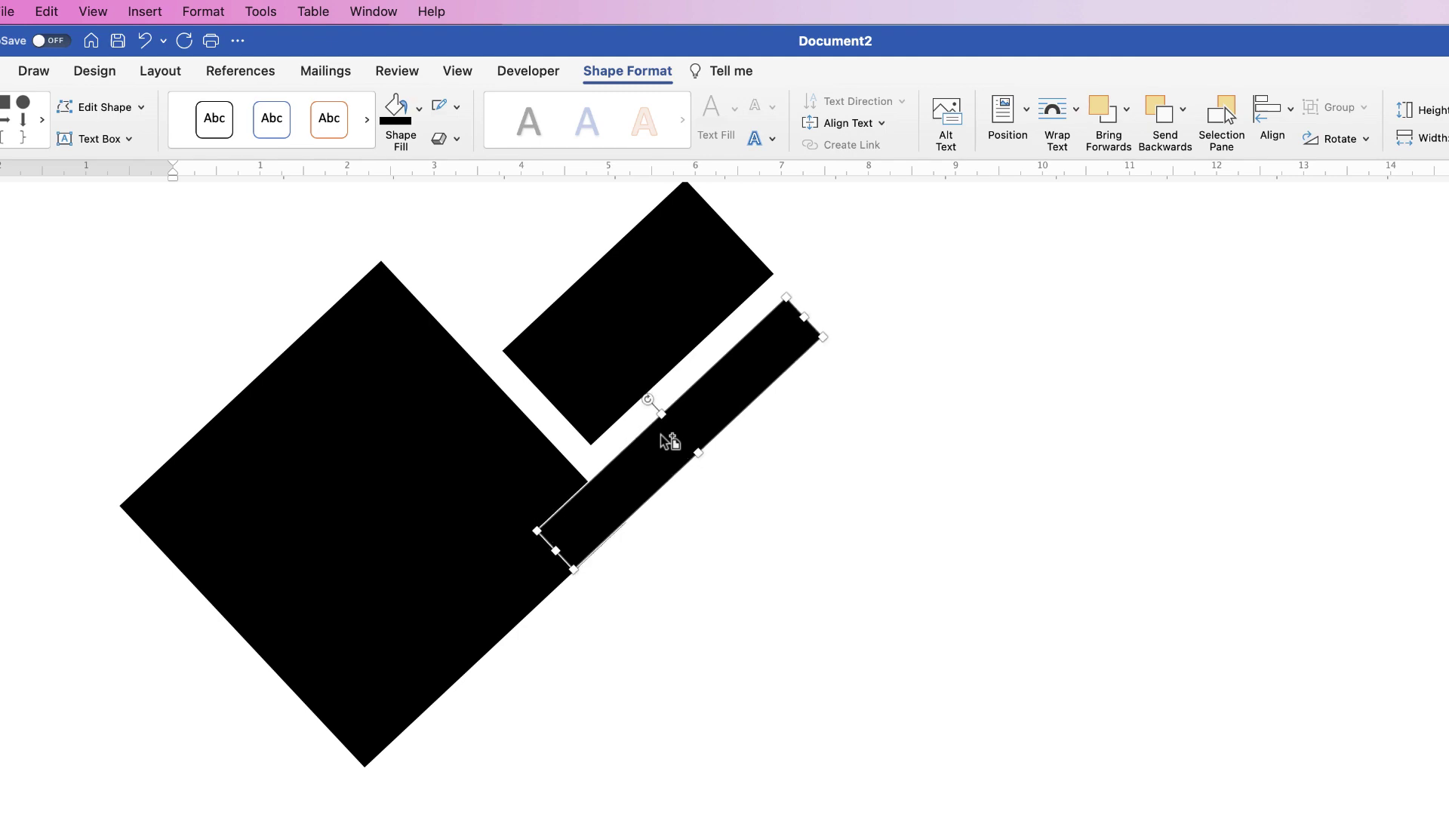
click(752, 521)
click(636, 491)
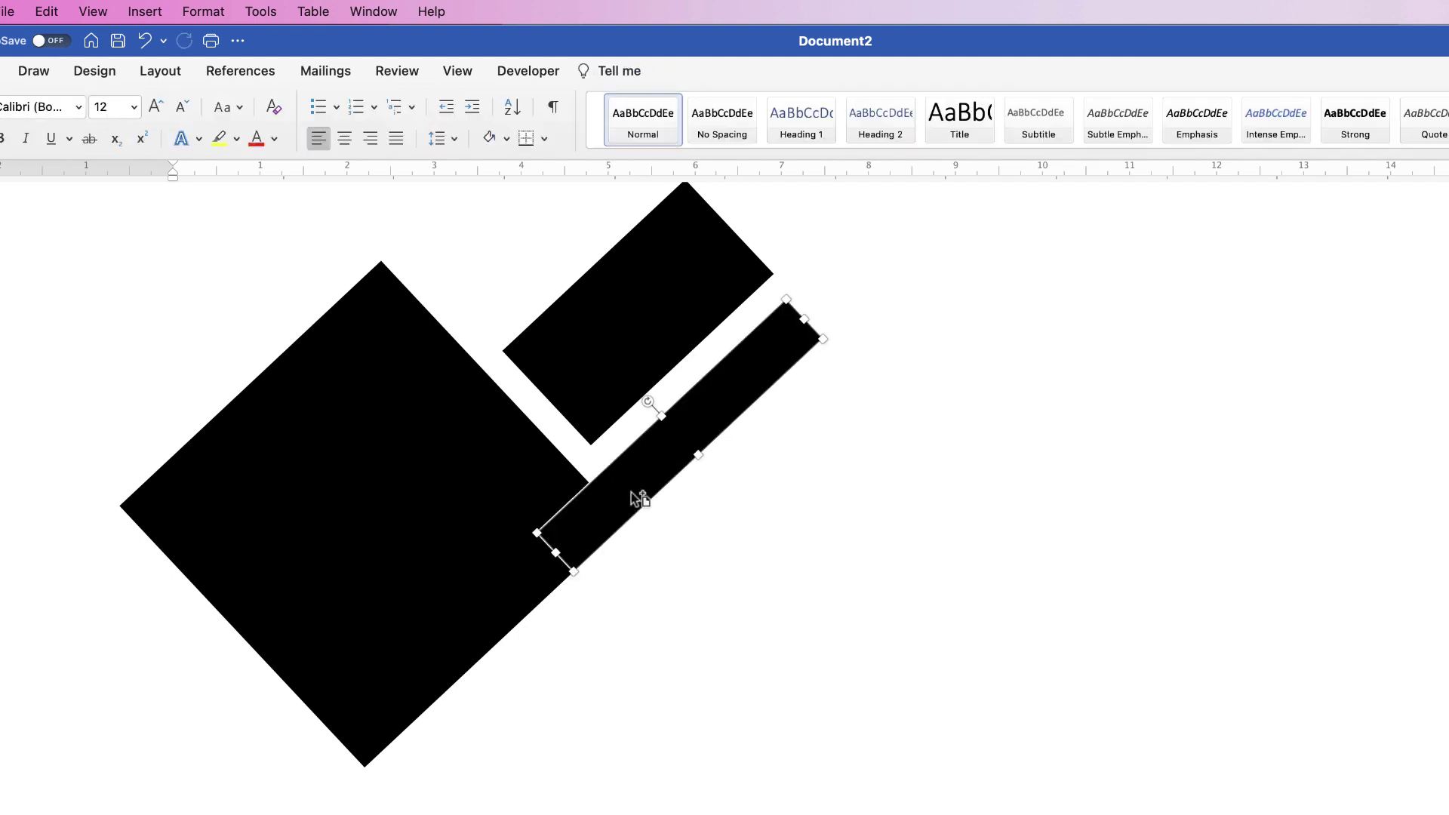
Resize the small upper rectangle into a wider rectangular block
click(623, 302)
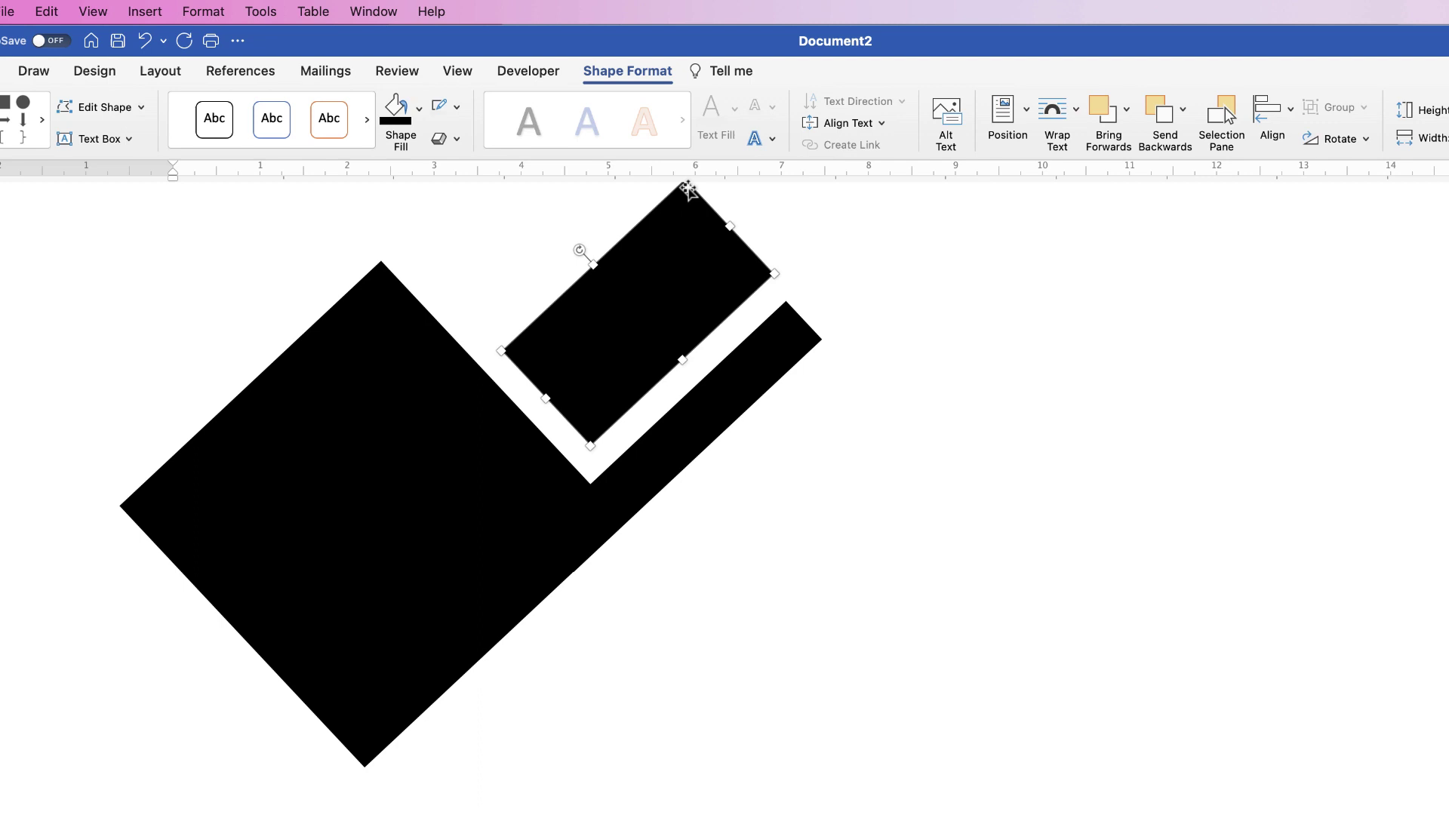
drag(684, 185, 669, 257)
drag(600, 327, 591, 320)
drag(665, 257, 668, 274)
drag(596, 330, 585, 318)
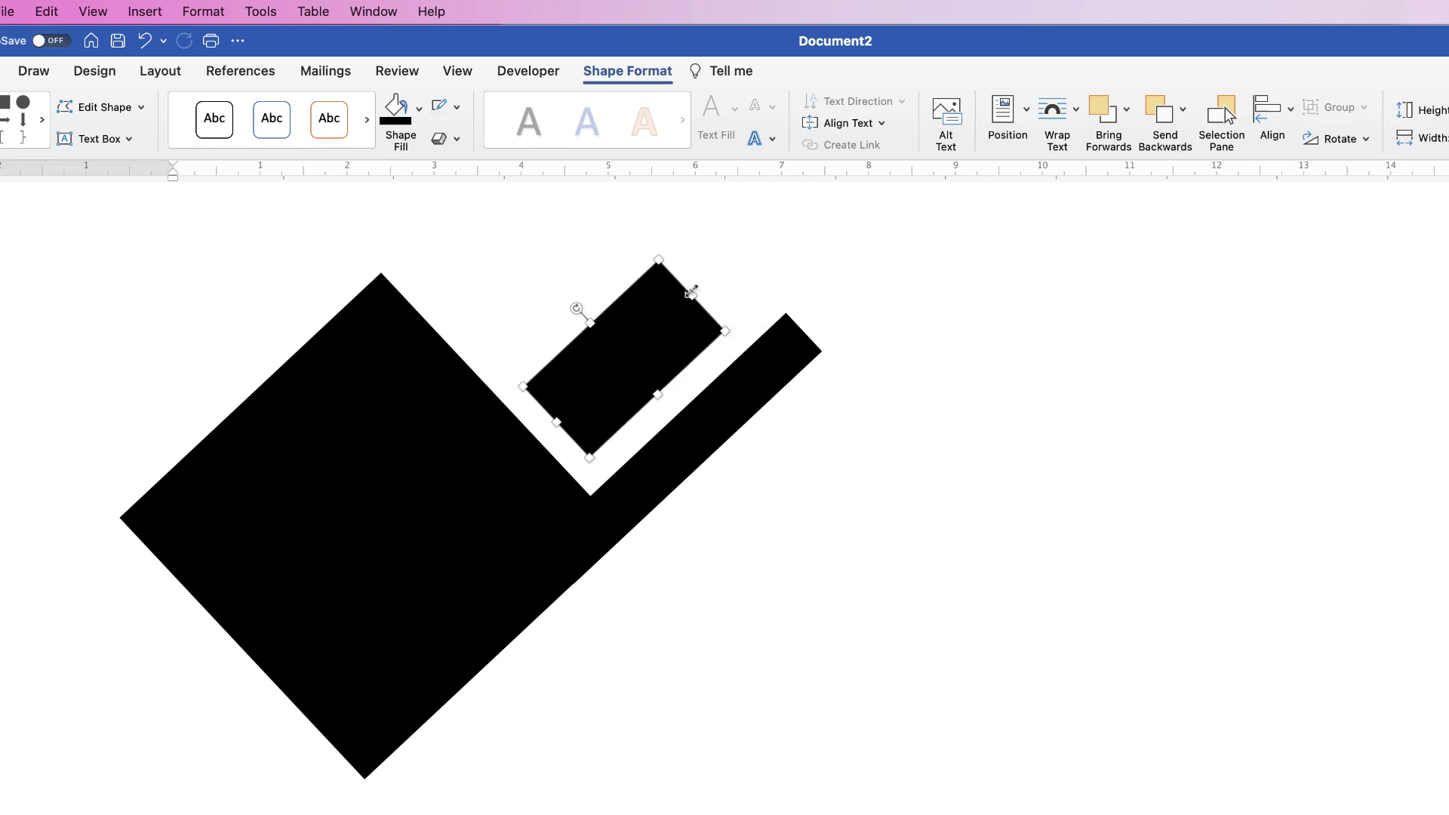
drag(692, 293, 680, 302)
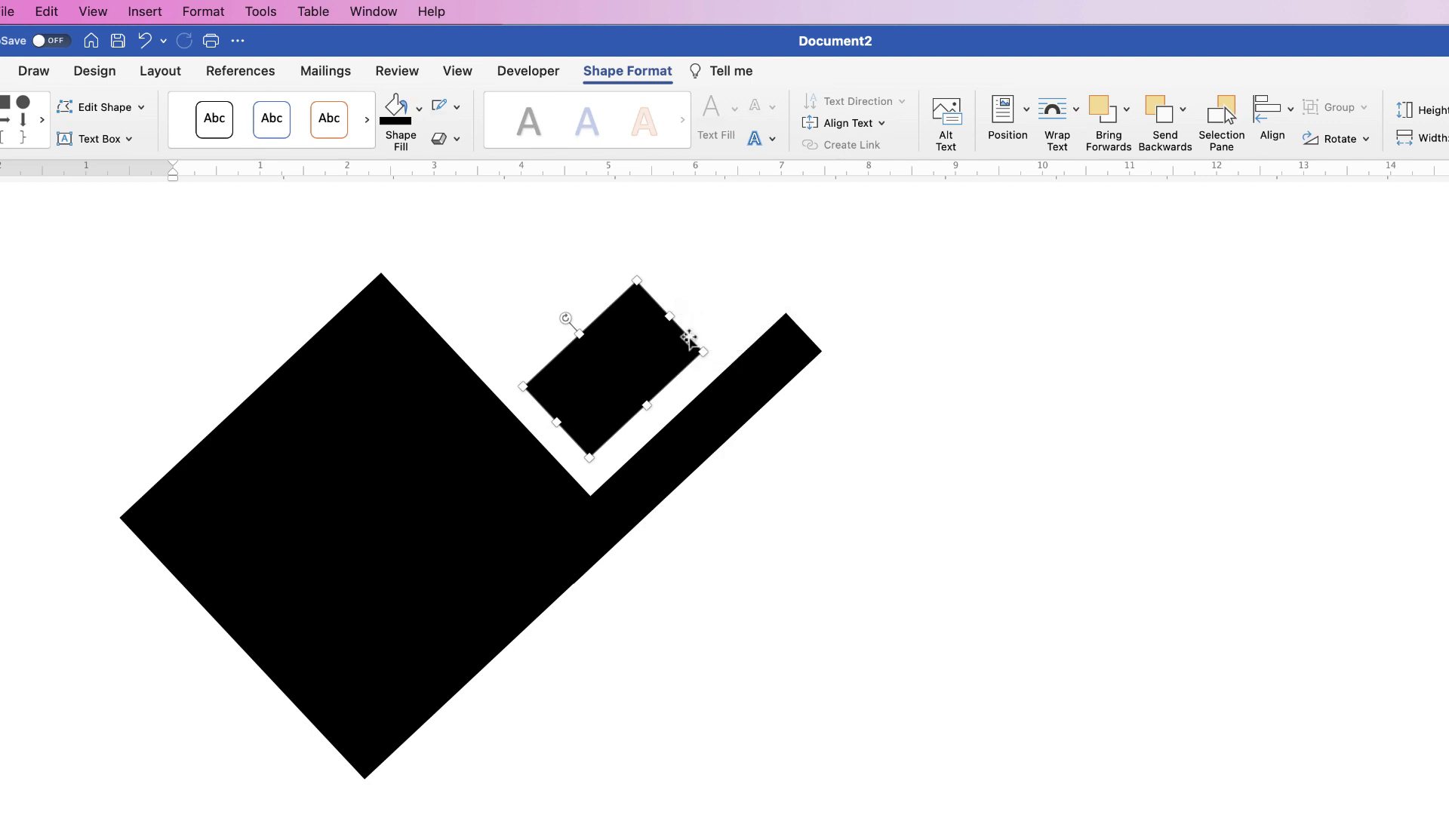
Shorten the long diagonal bar and nudge it up and right into place
click(774, 354)
drag(823, 350, 755, 411)
key(Right)
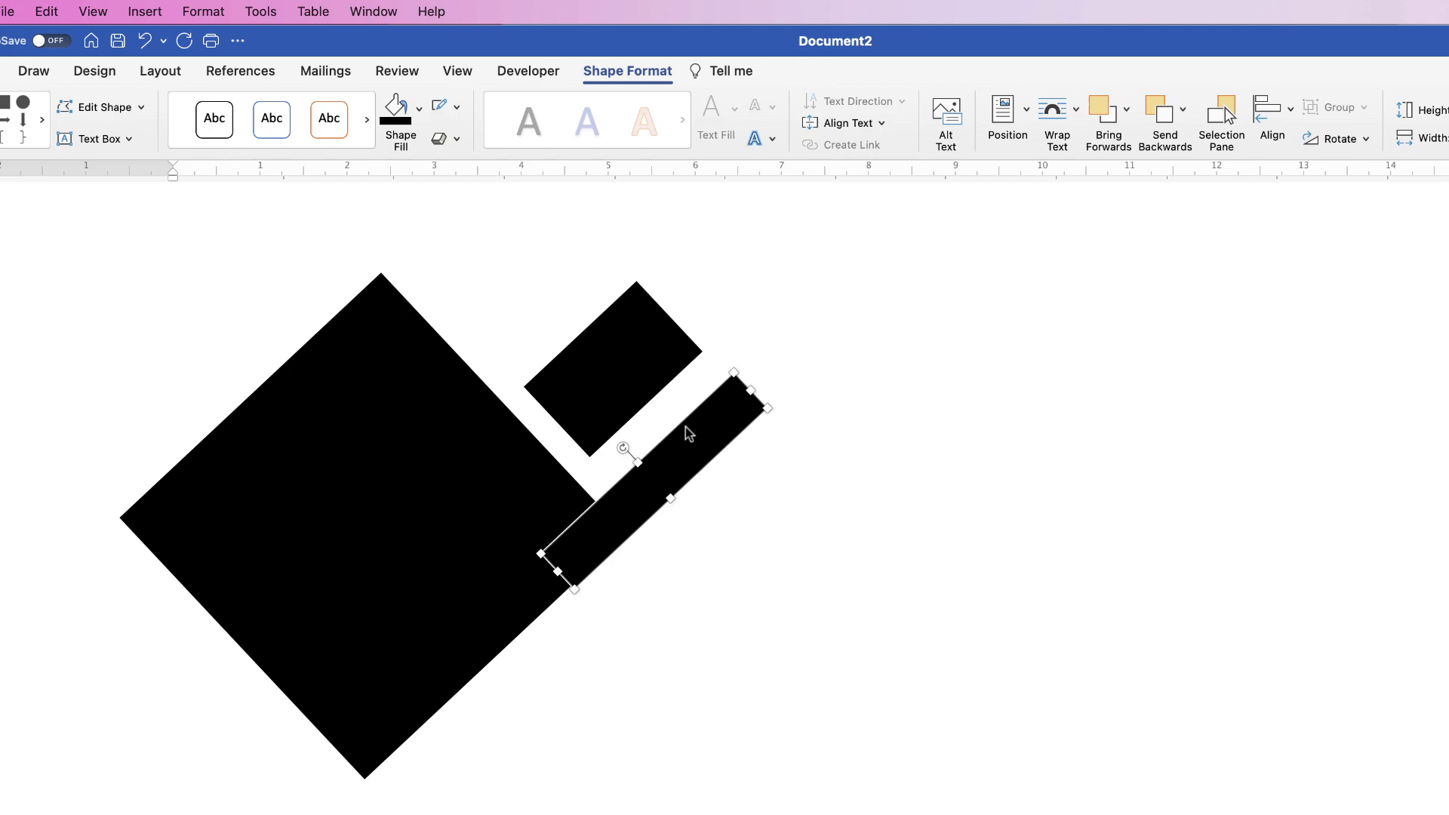
key(Up)
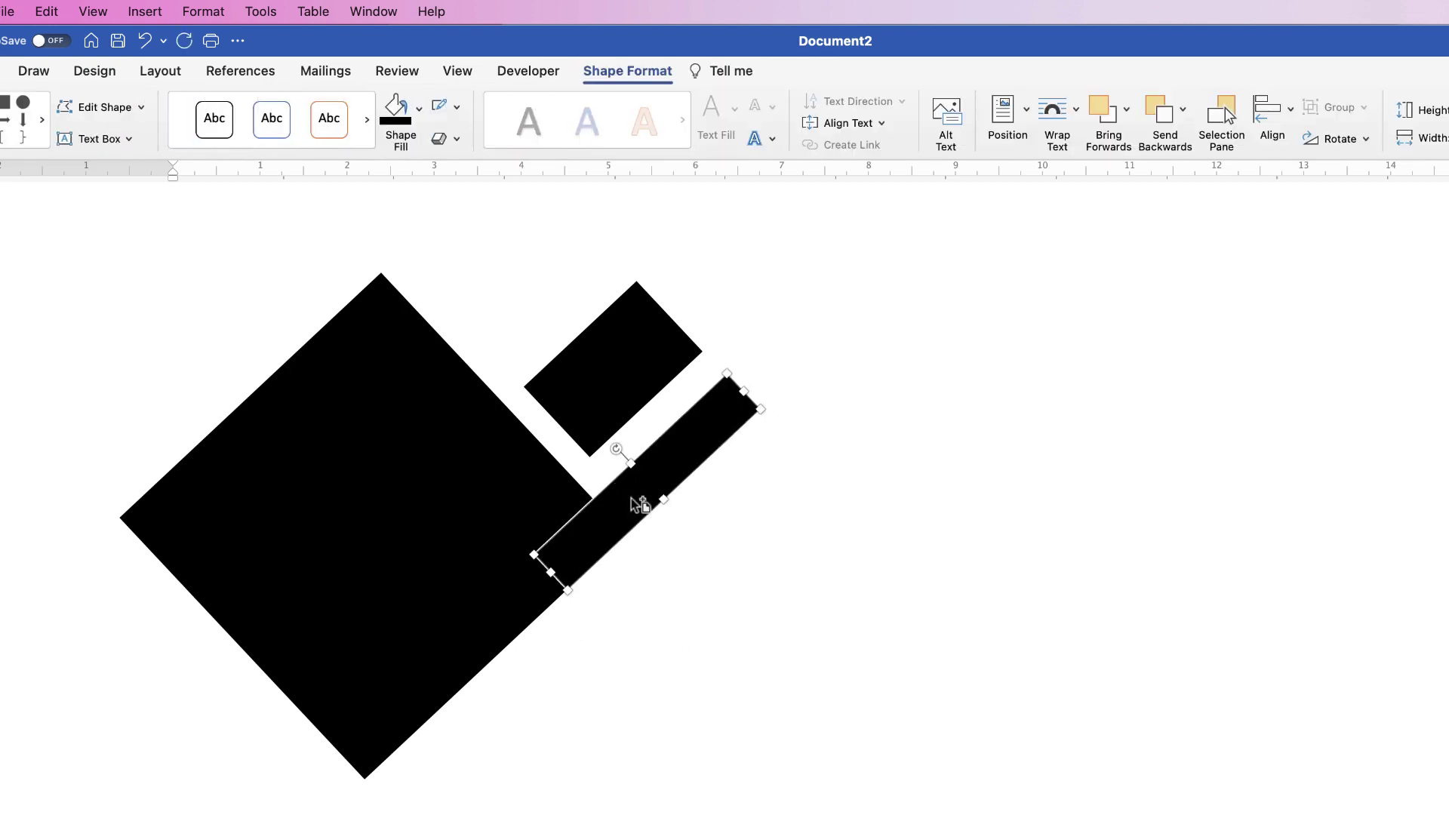
key(Escape)
scroll(528, 498, down, 5)
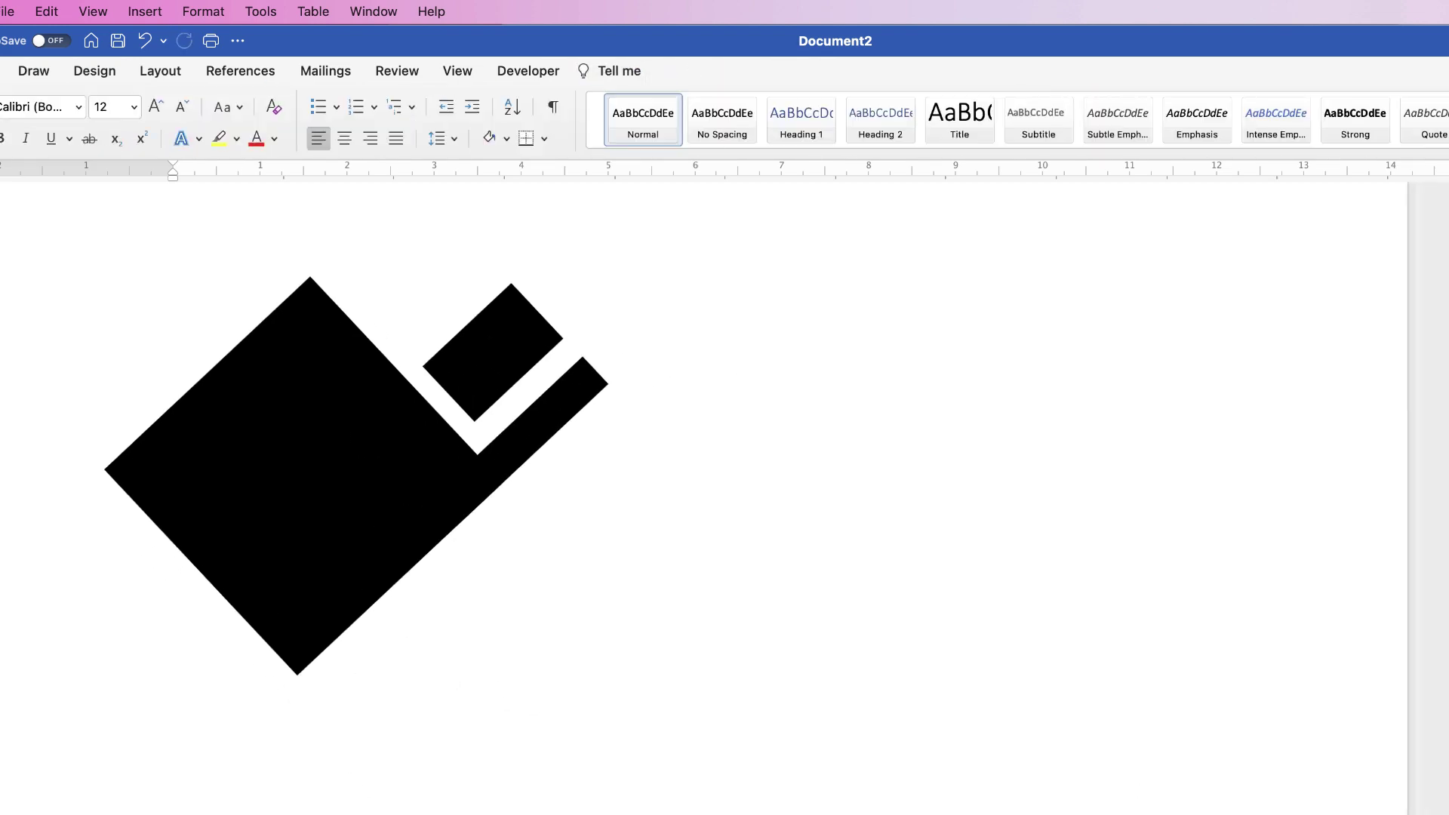
click(472, 378)
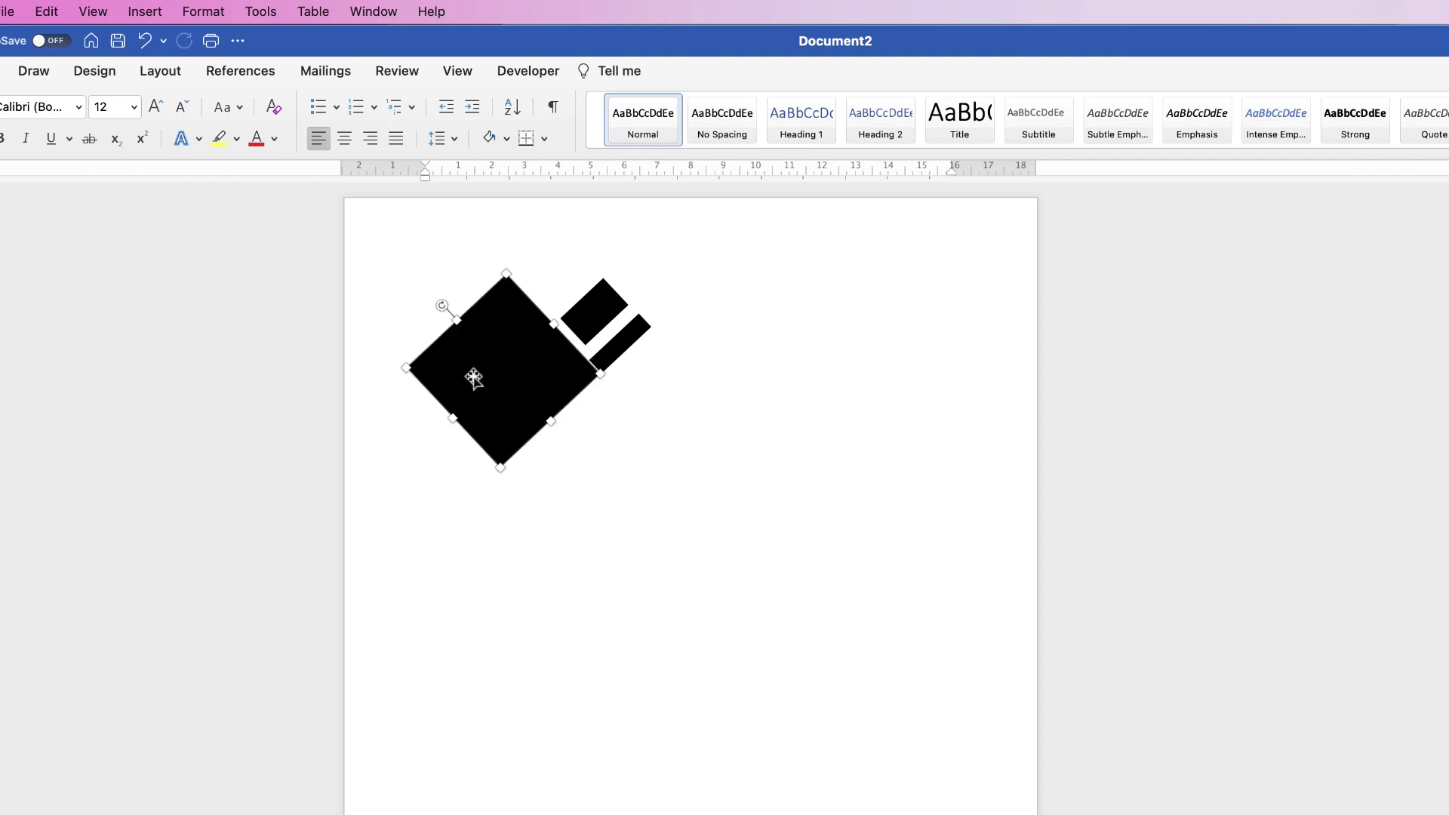
drag(453, 420, 464, 407)
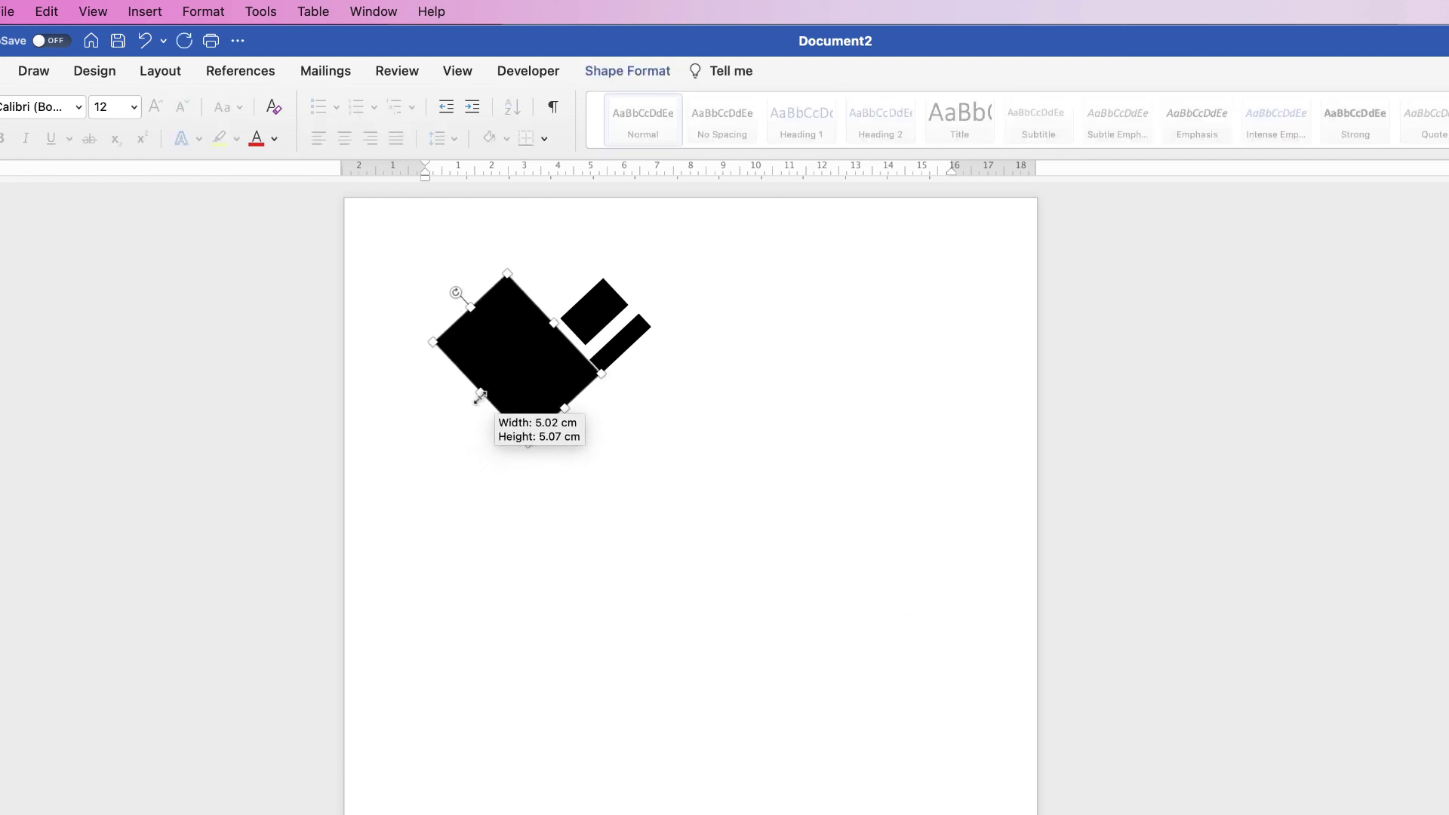
drag(479, 396, 491, 388)
click(472, 452)
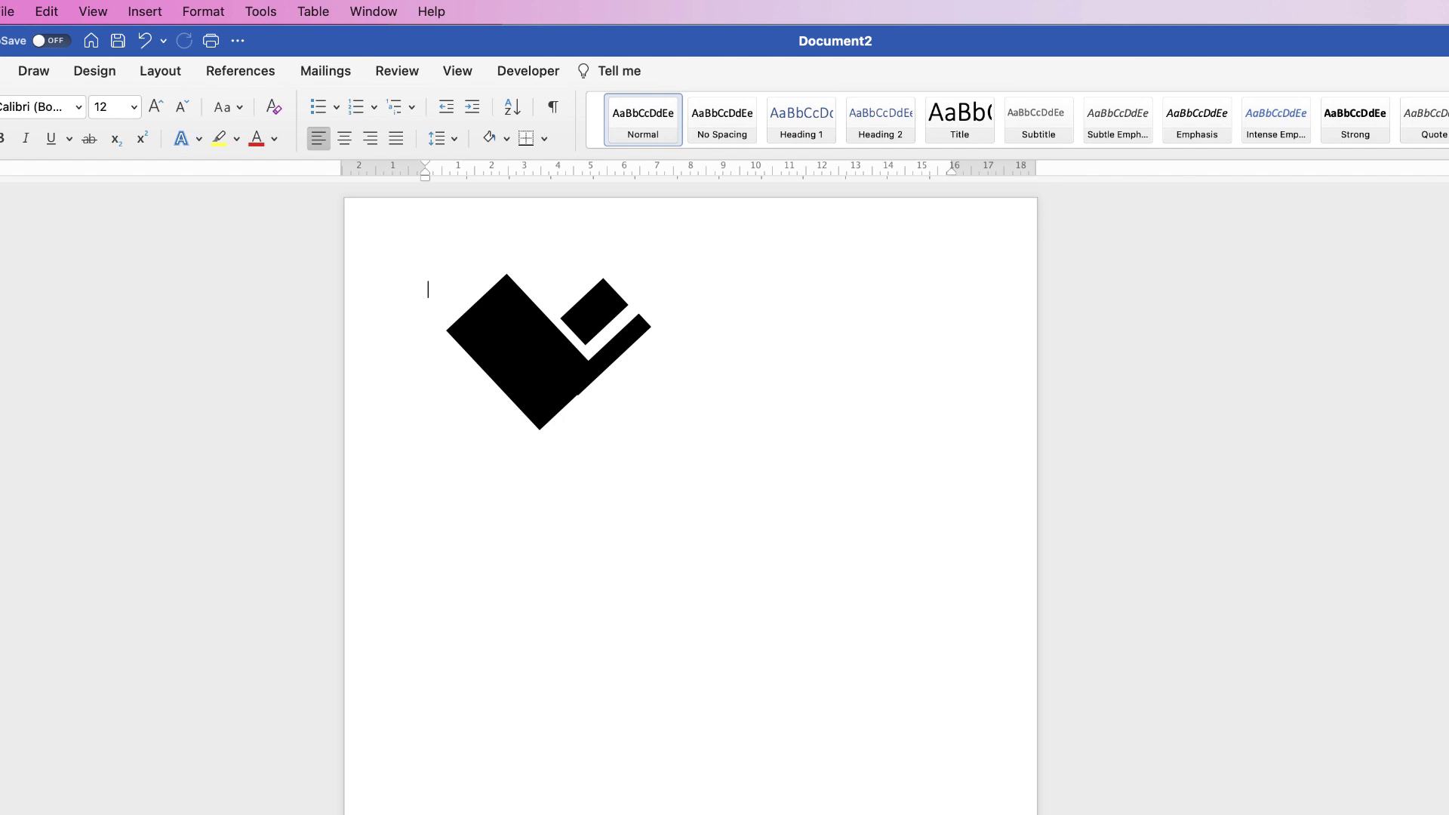
scroll(720, 571, up, 5)
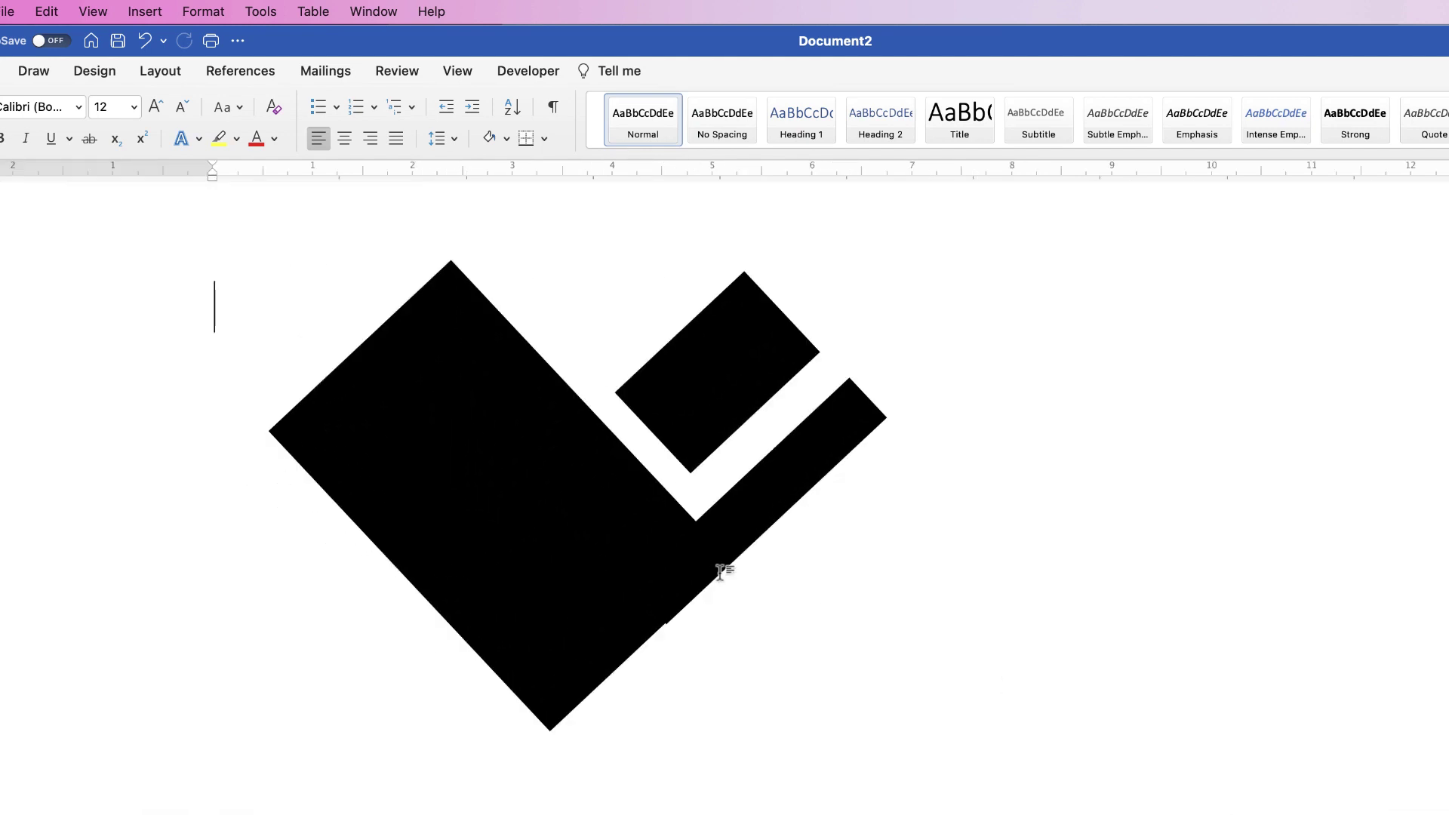
click(686, 577)
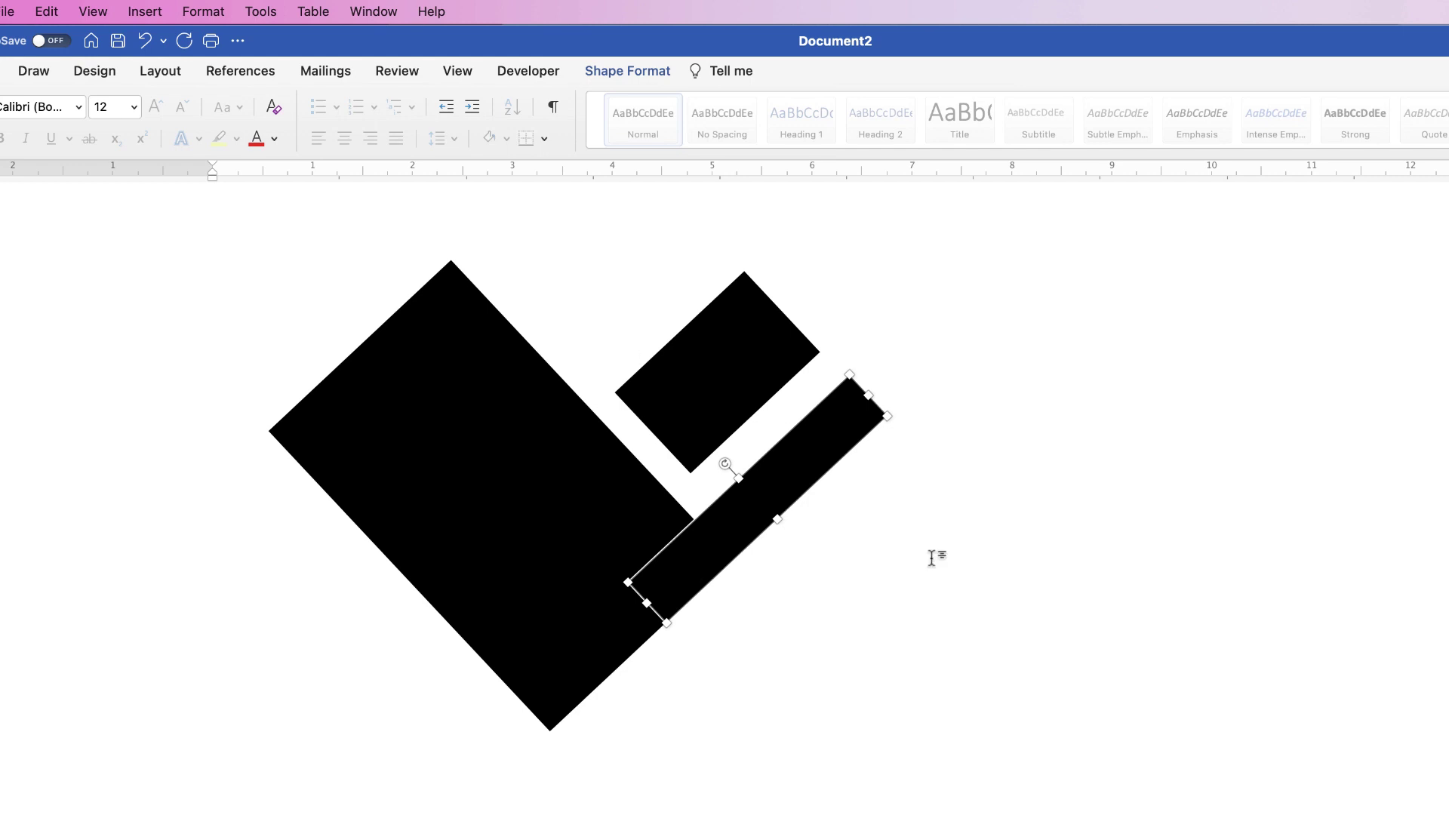
click(1009, 661)
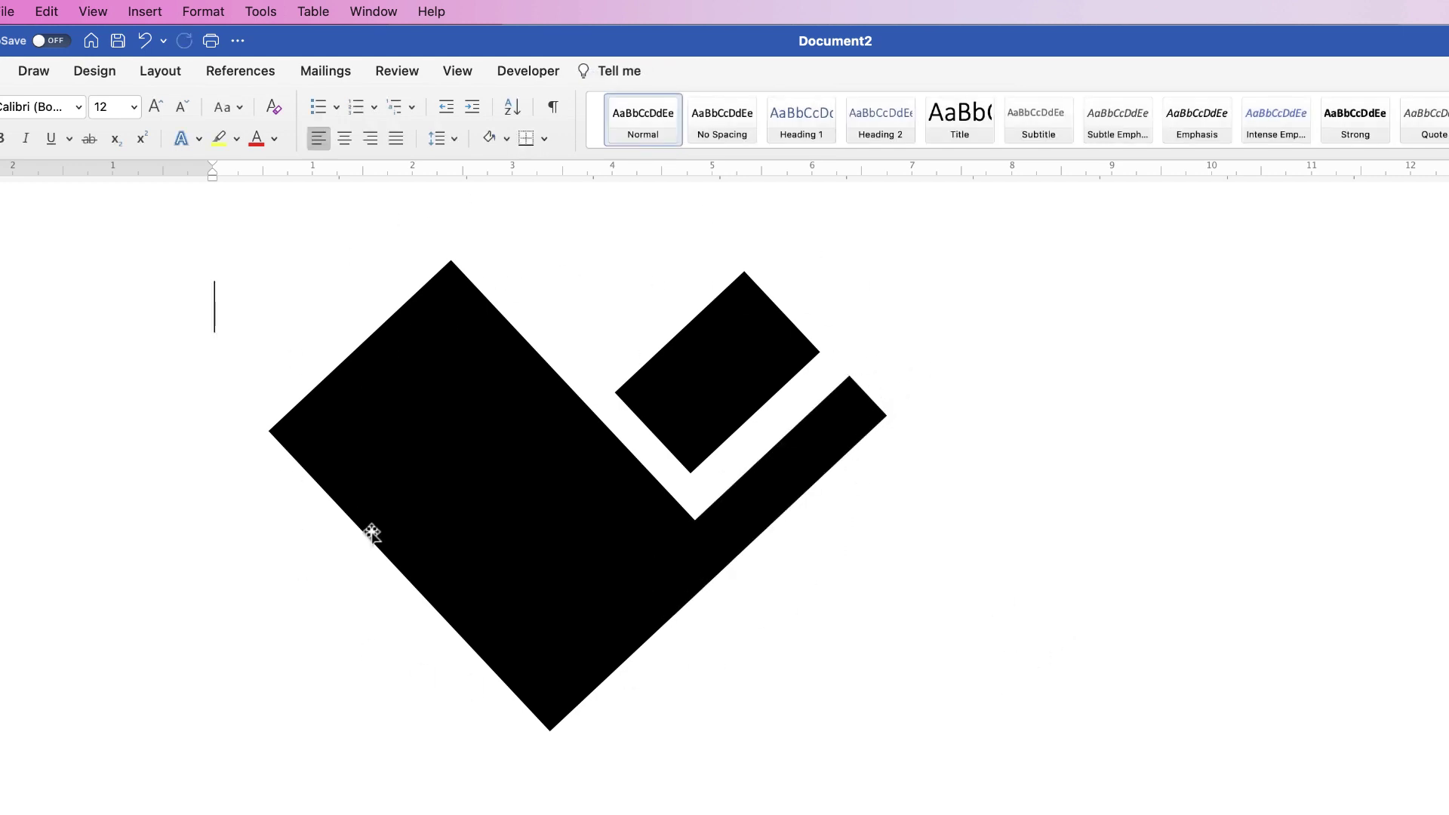
Identify each shape's entry in the Selection Pane by toggling its visibility
click(796, 464)
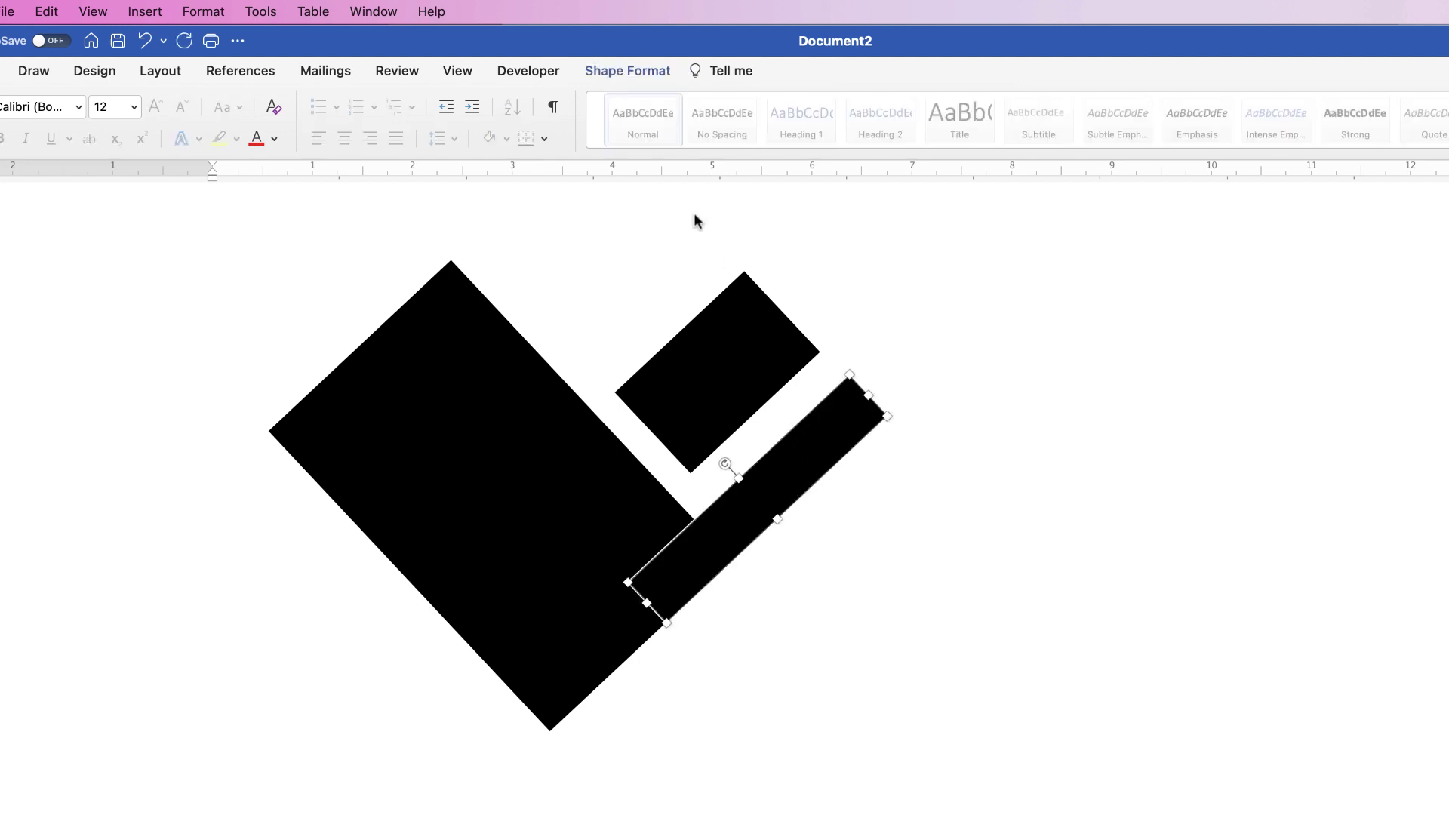
click(636, 70)
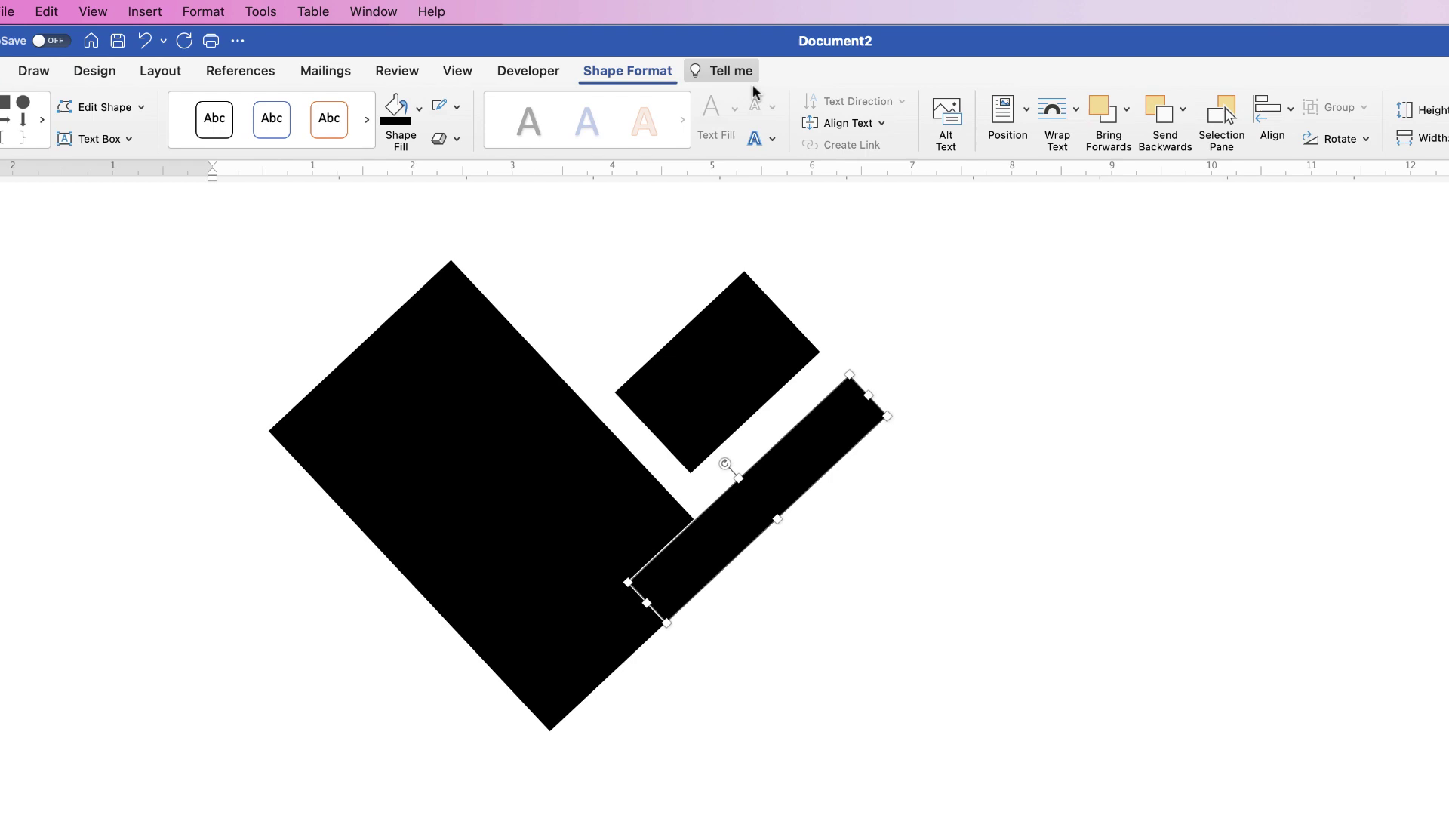
click(1229, 117)
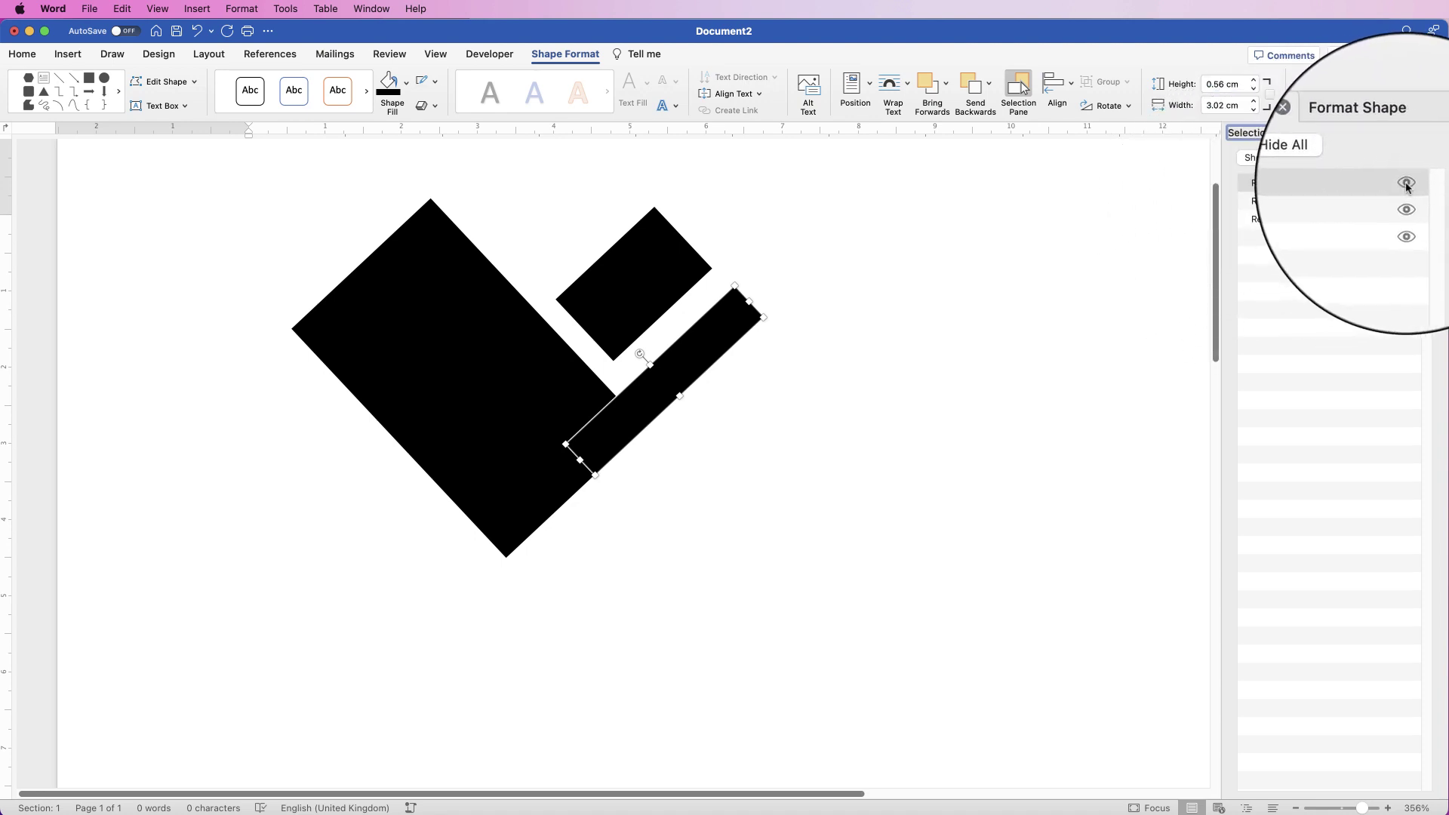
click(1407, 187)
click(1407, 188)
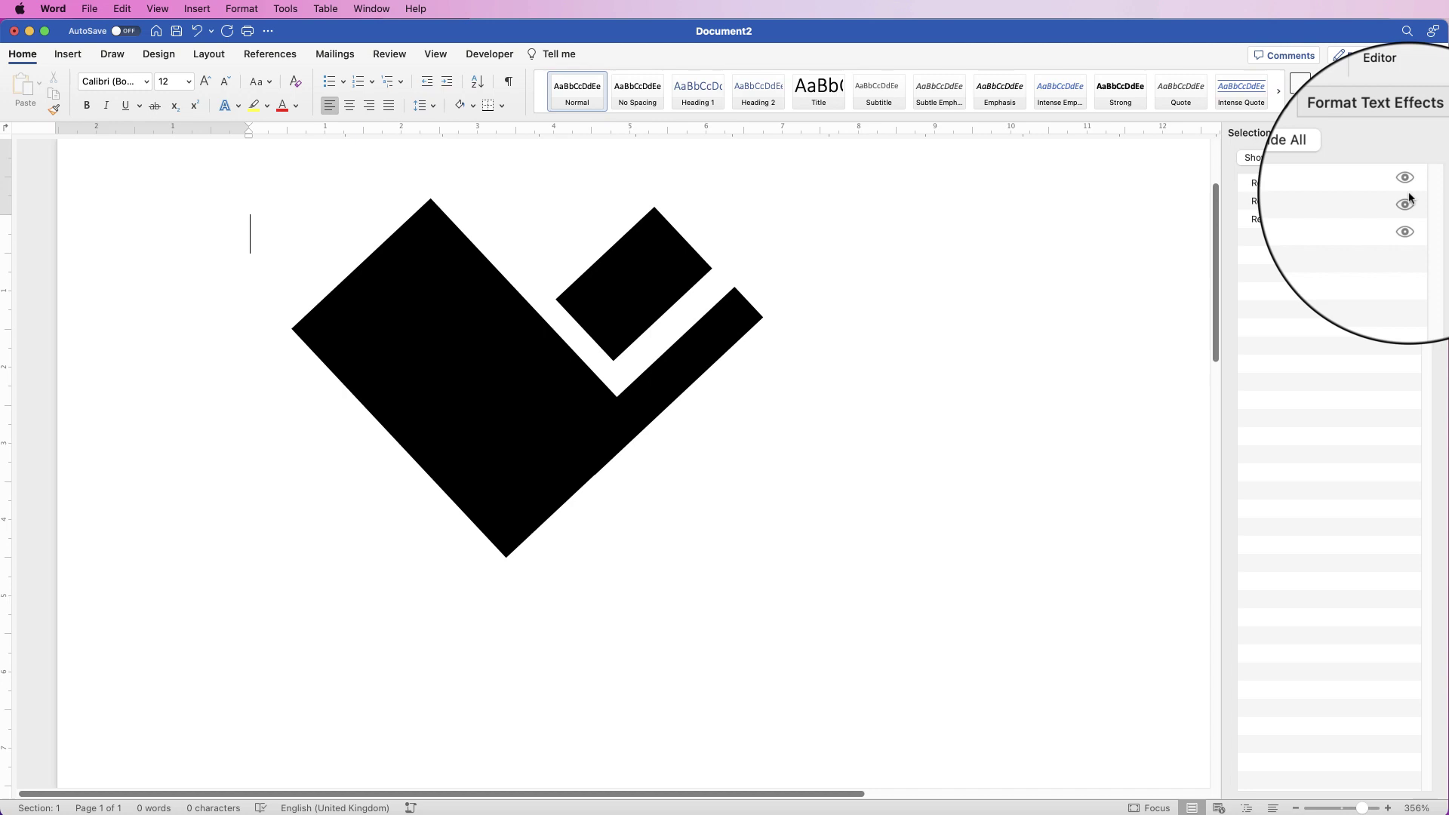
click(1407, 208)
click(1407, 207)
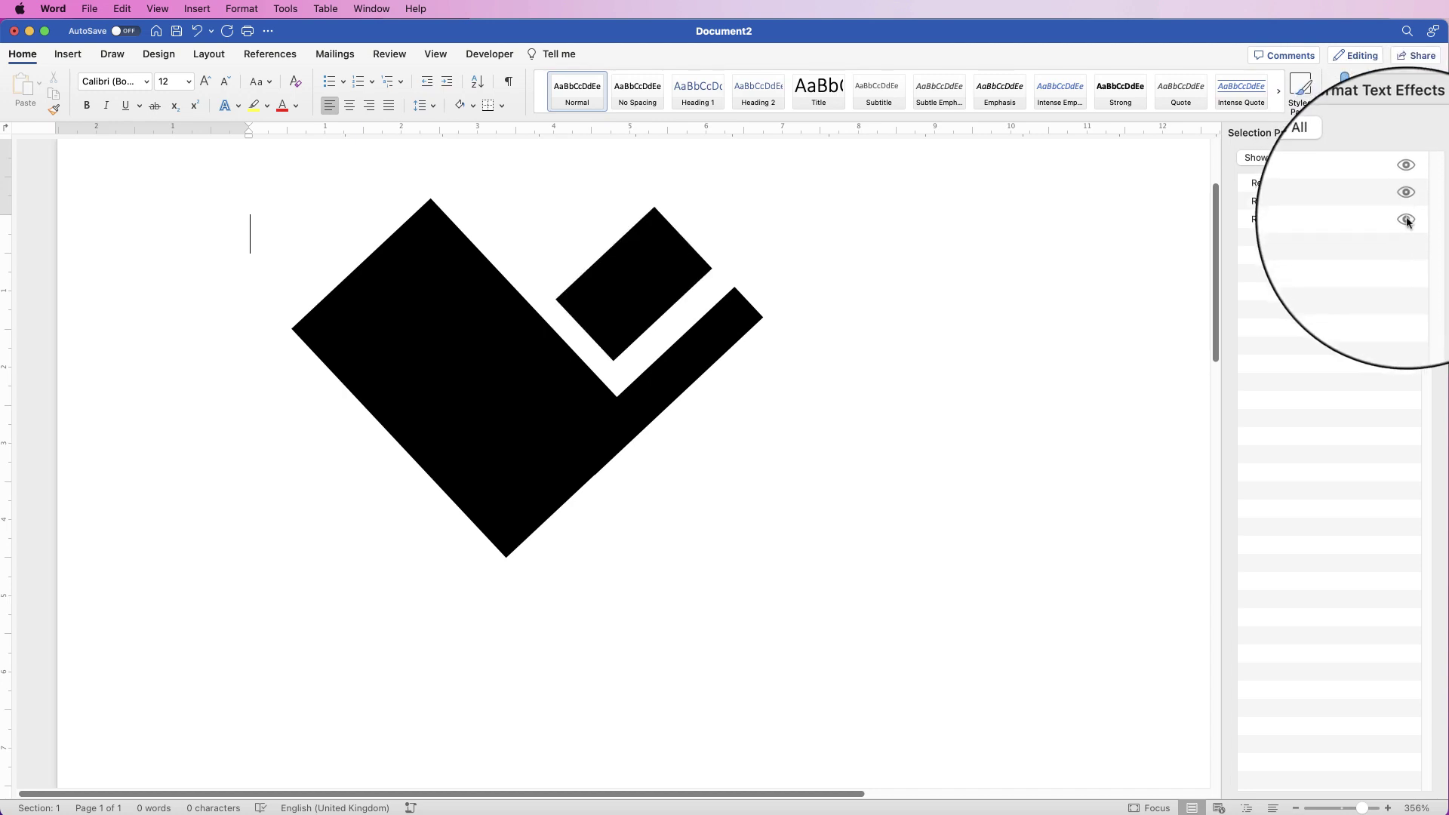
click(1407, 221)
click(1407, 222)
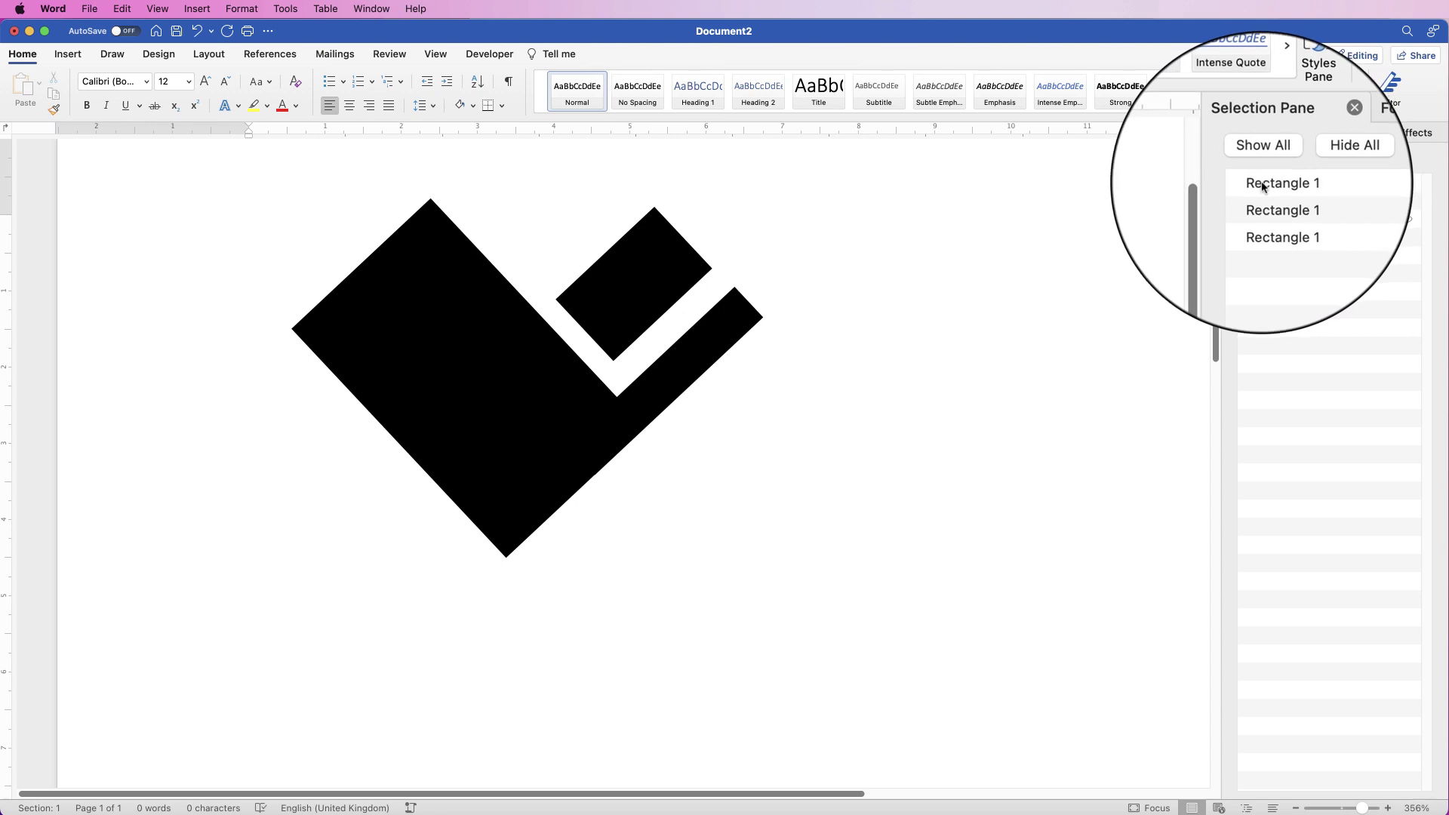
Select the small upper rectangle, the long bar and the big diamond together
click(1260, 186)
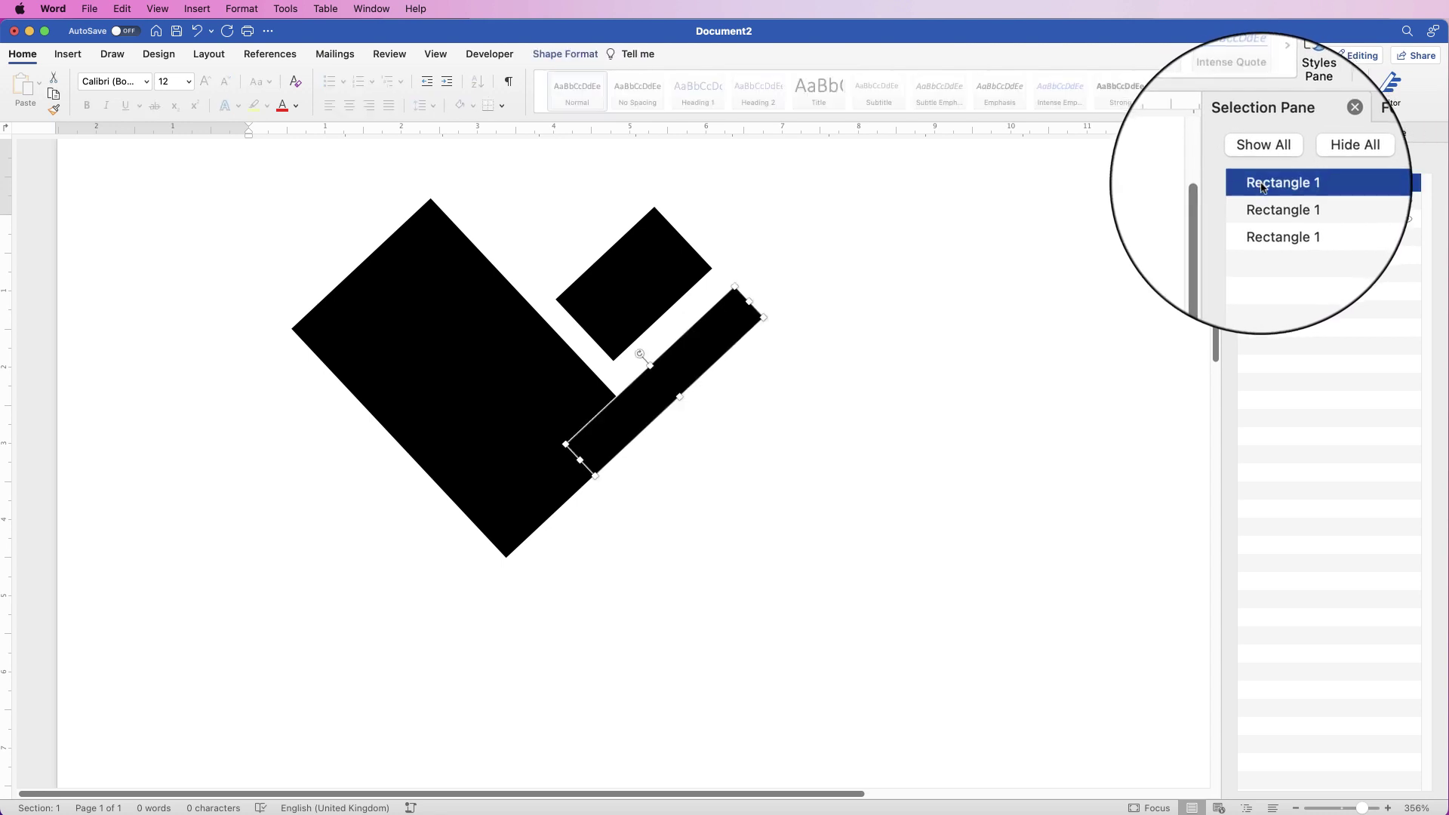
shift+click(1260, 221)
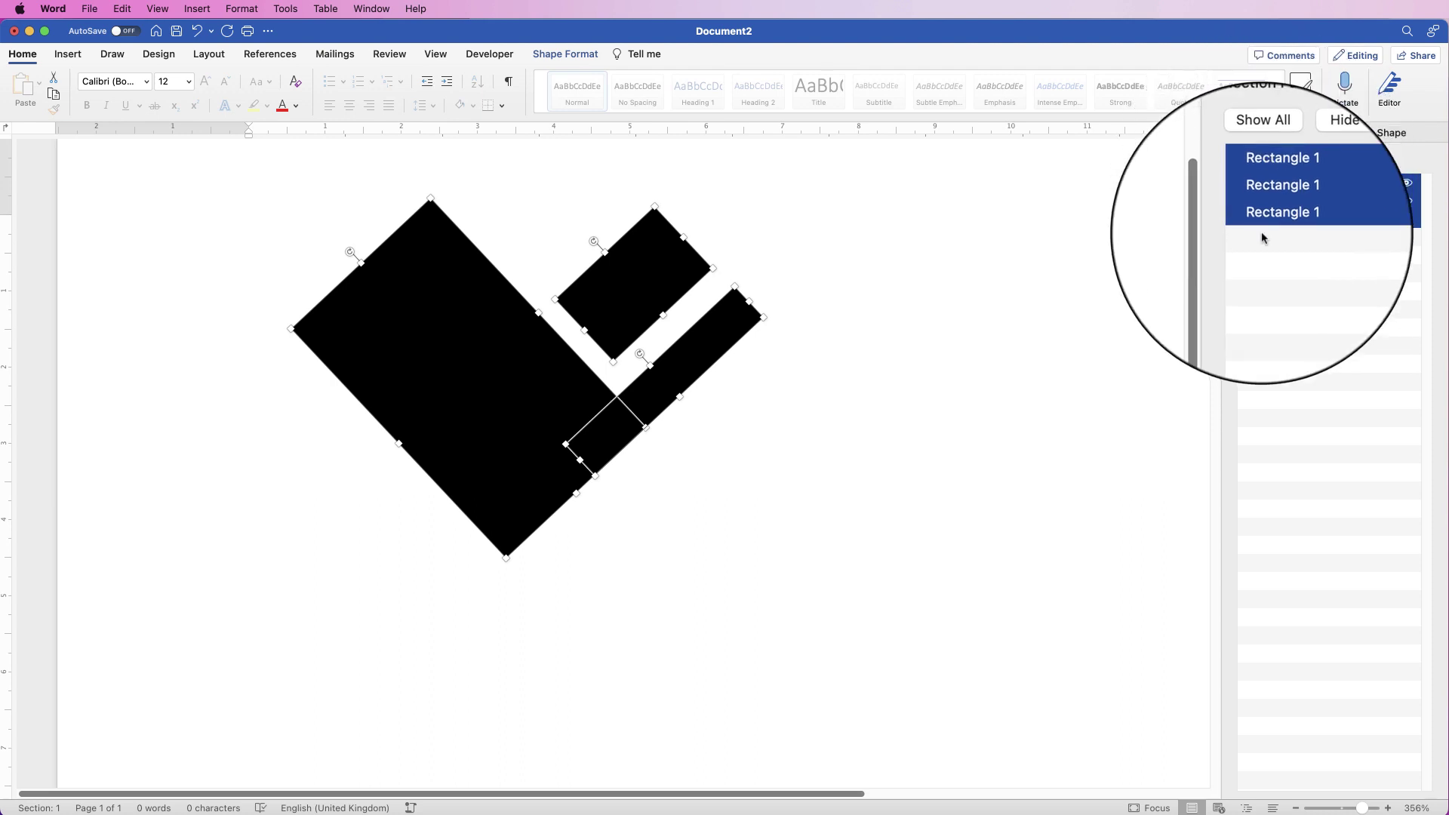
click(679, 365)
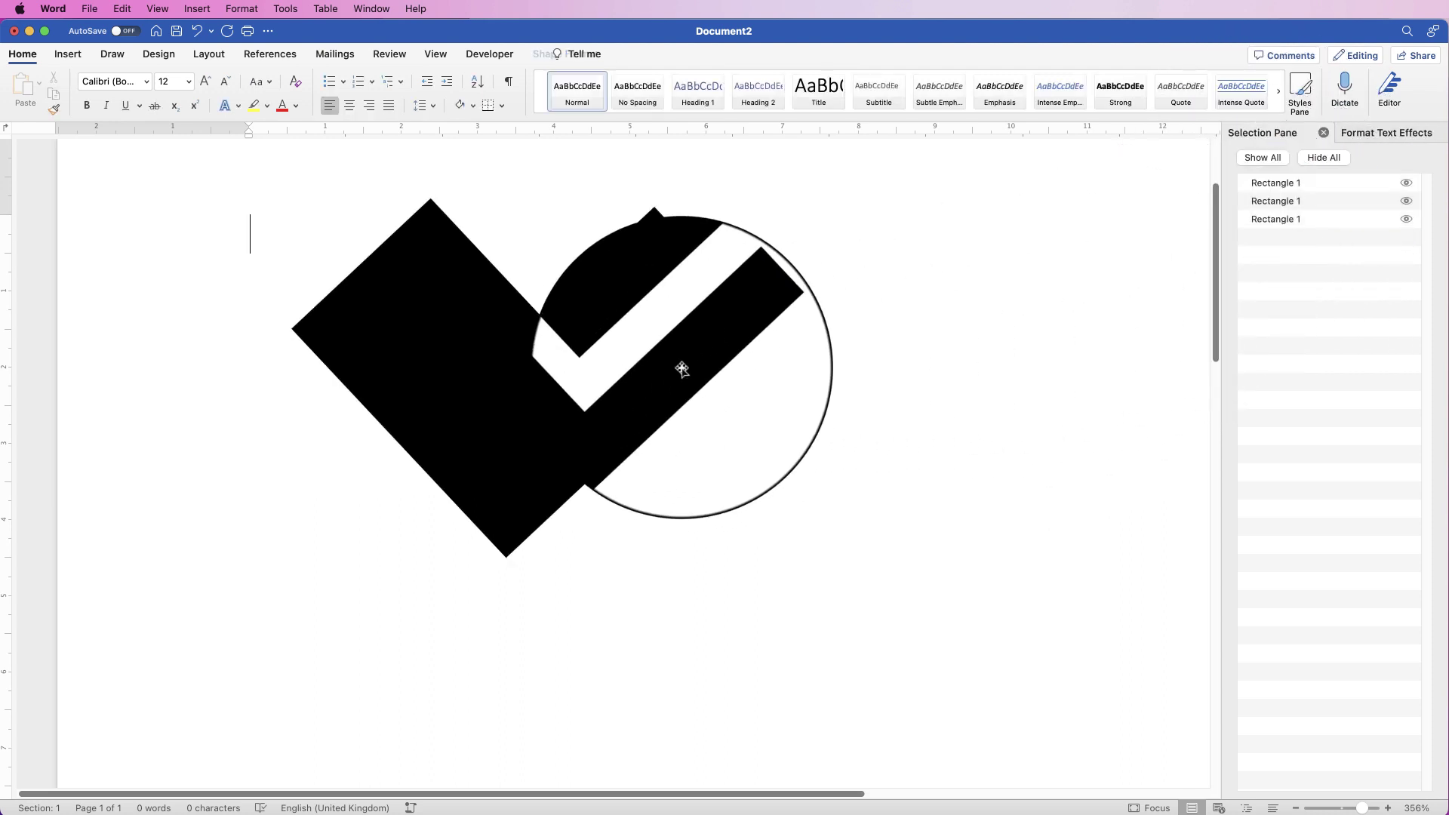
click(655, 303)
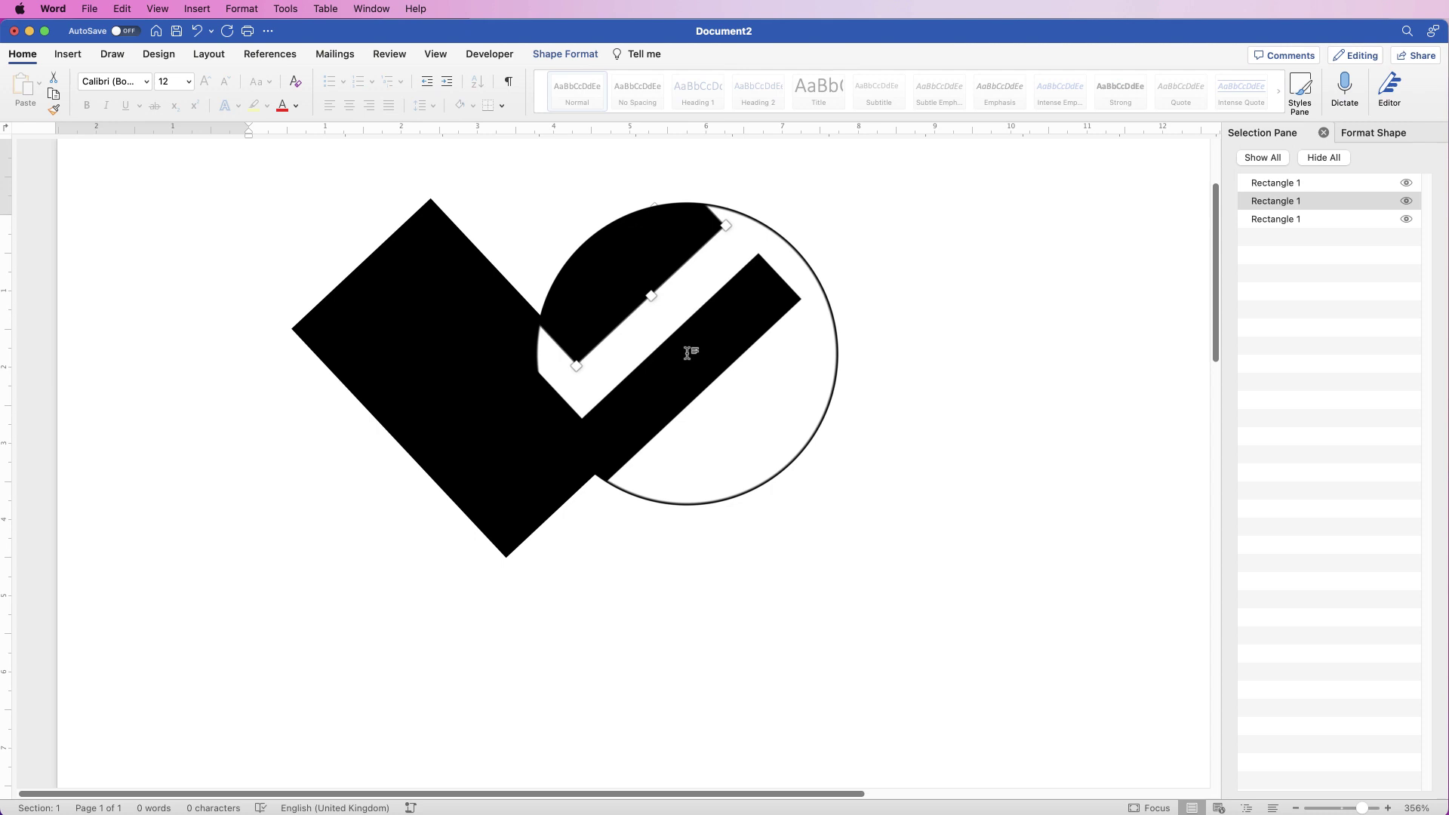
shift+click(668, 372)
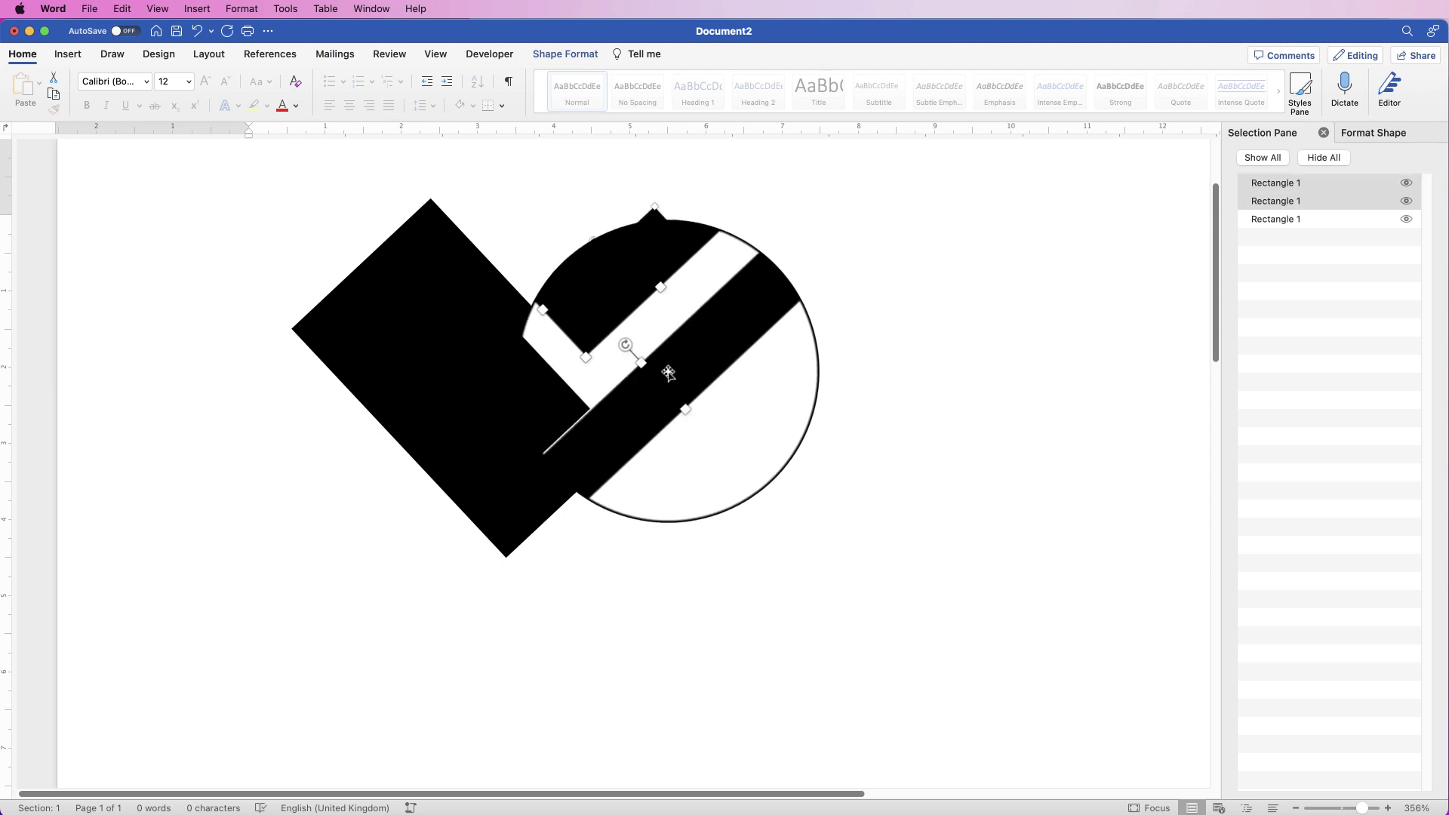
shift+click(519, 383)
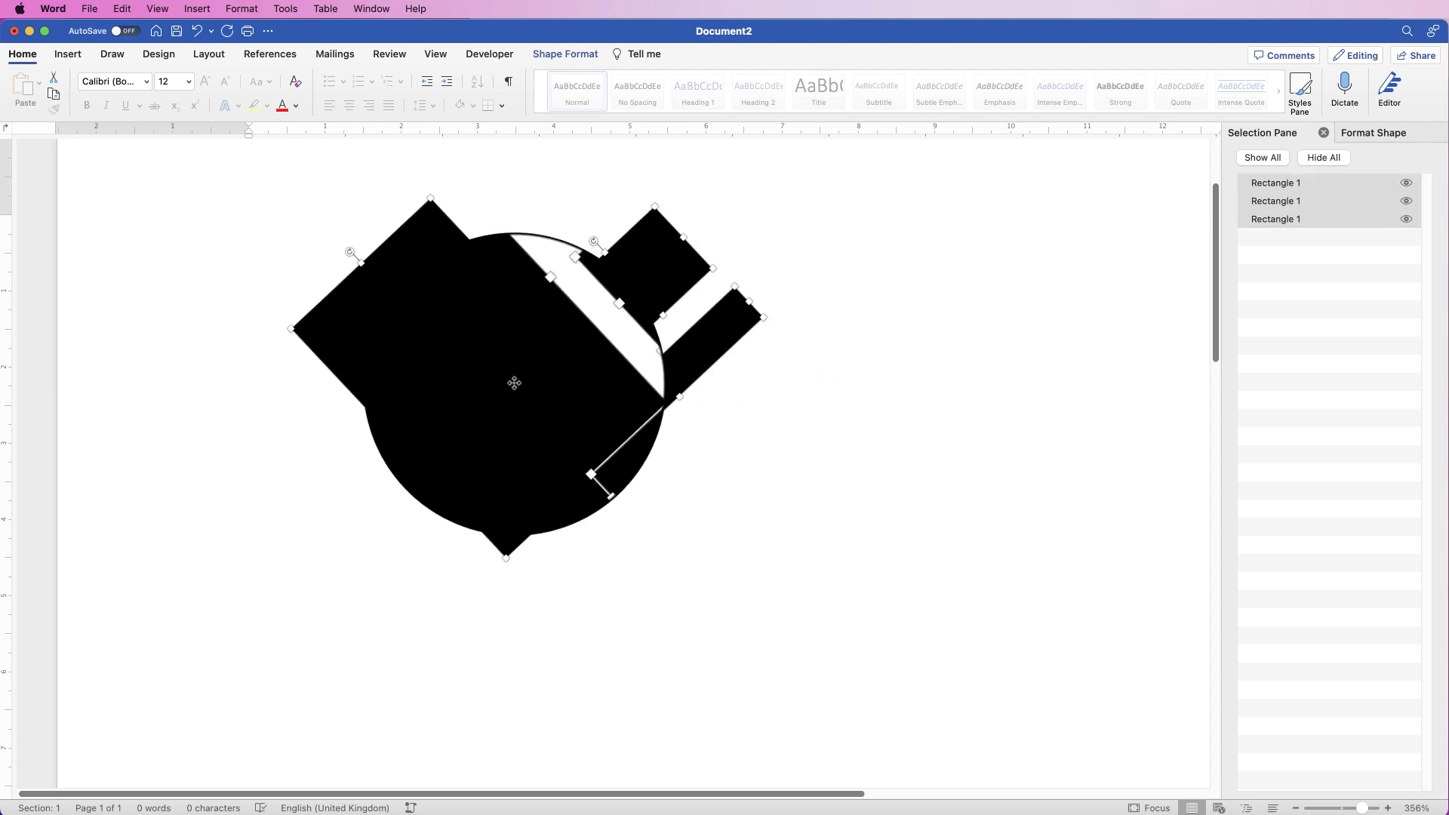
Group the three black shapes into one object and shift it slightly left
click(565, 53)
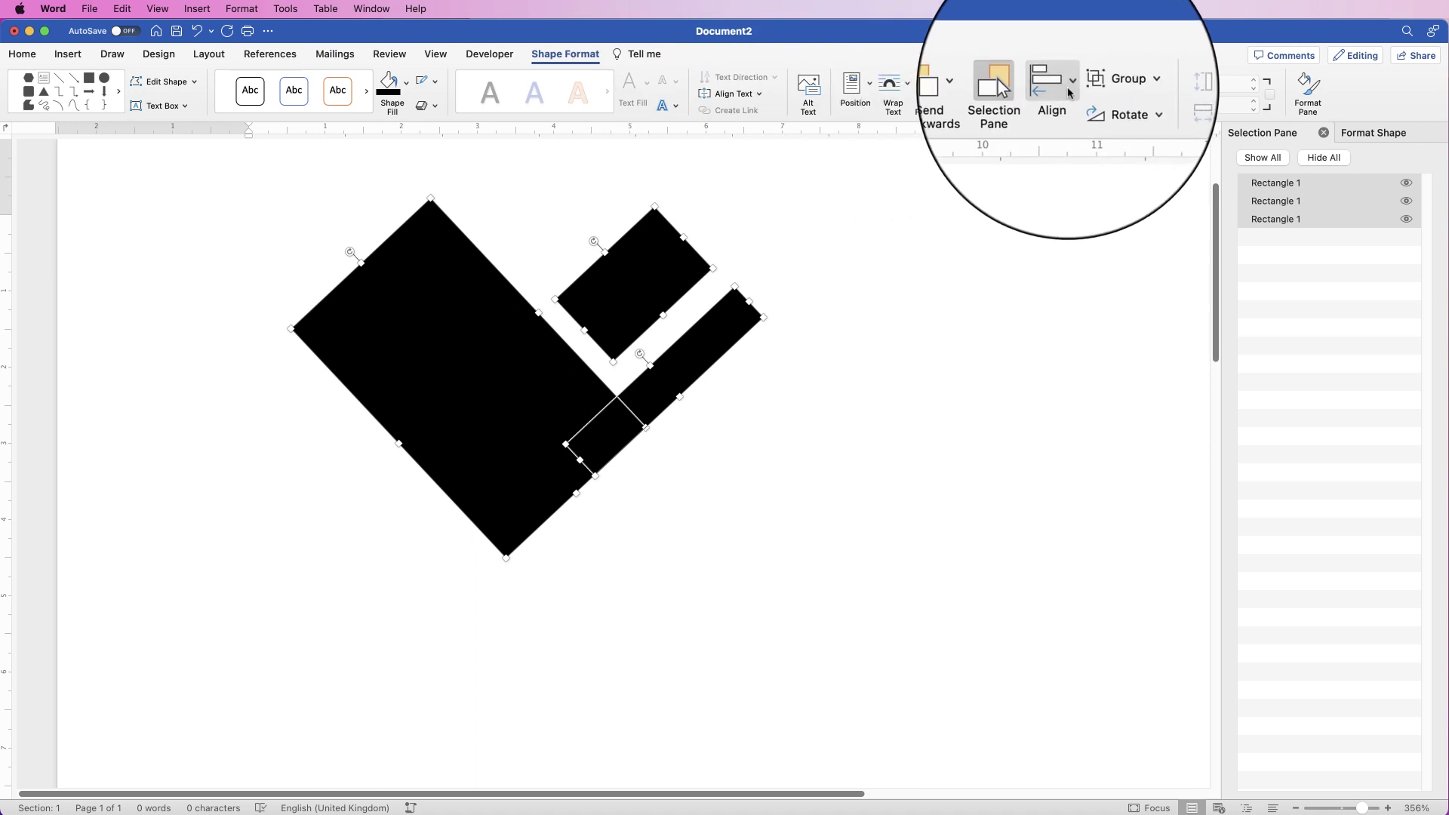
click(1115, 83)
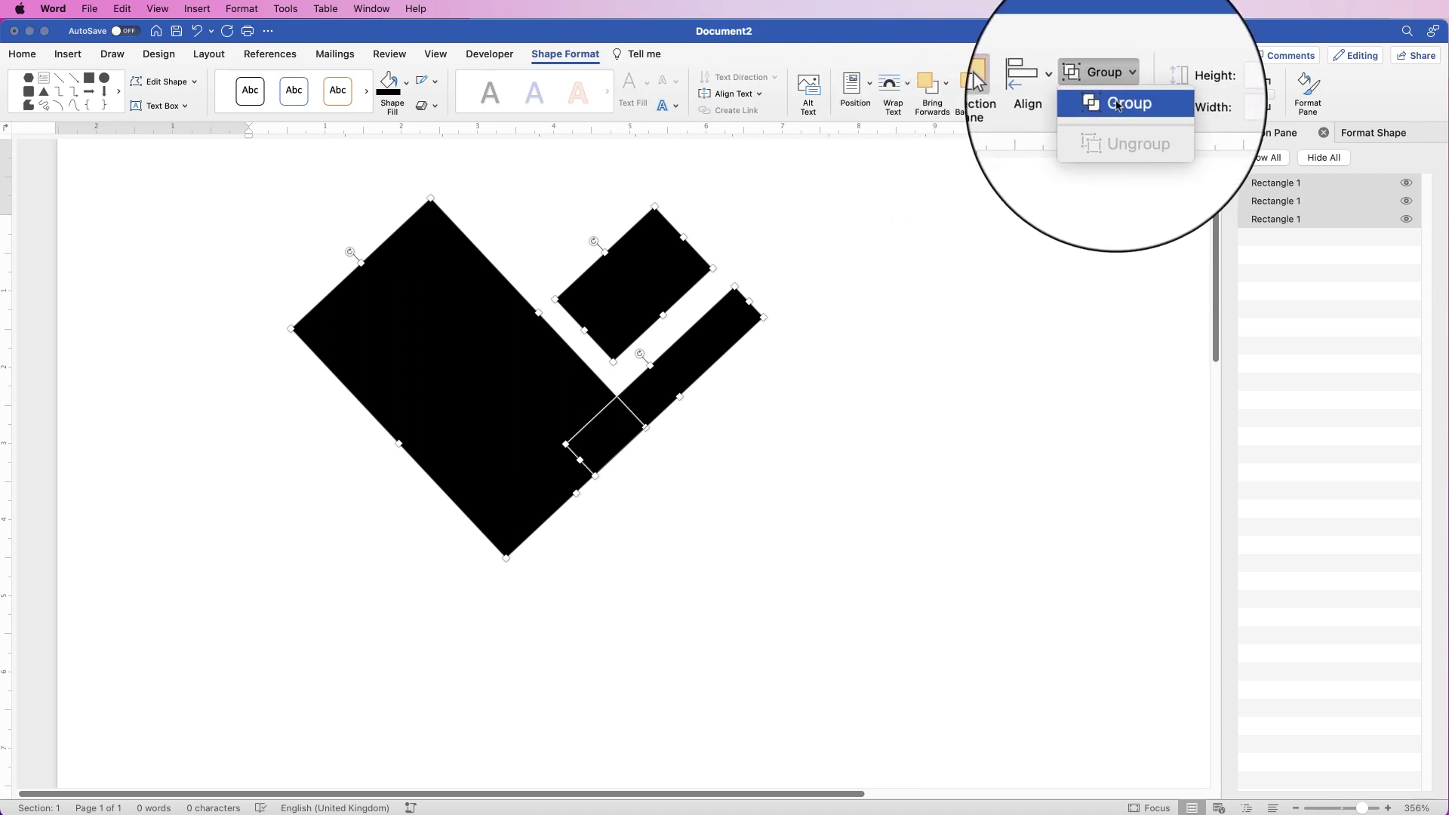
click(1116, 104)
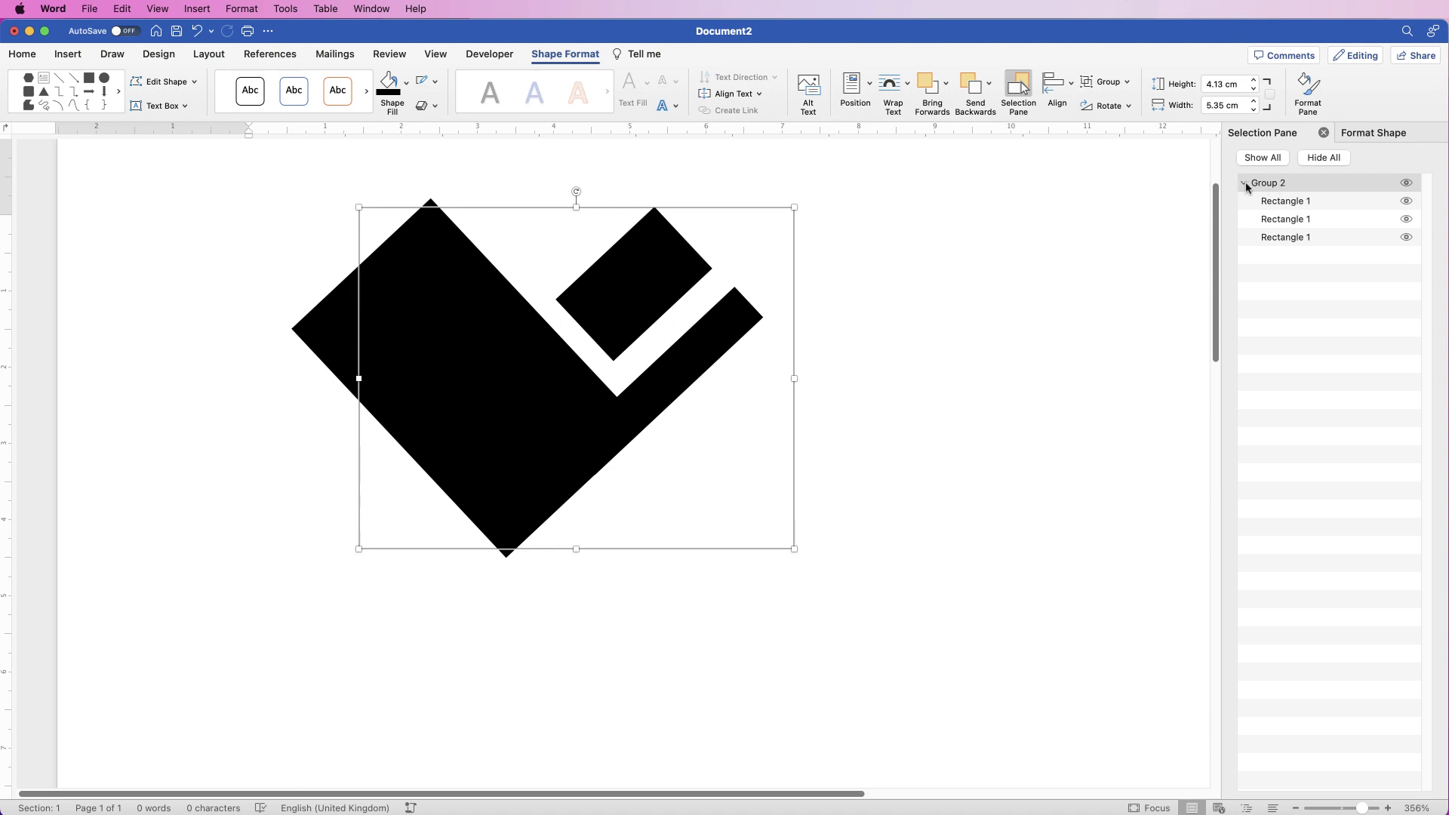
drag(522, 373, 450, 408)
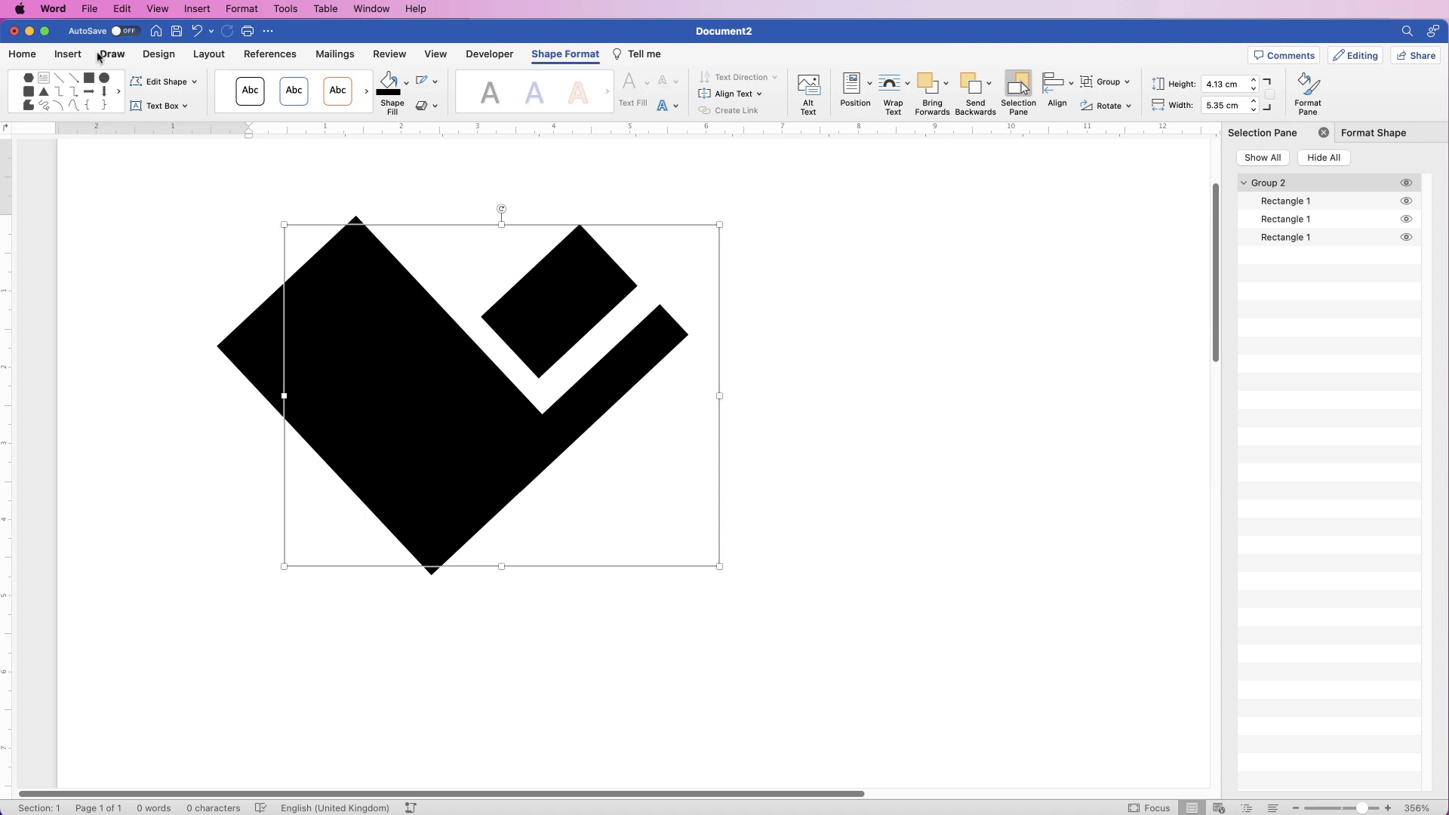
Set the page colour to grey and move the logo group to the right
click(156, 56)
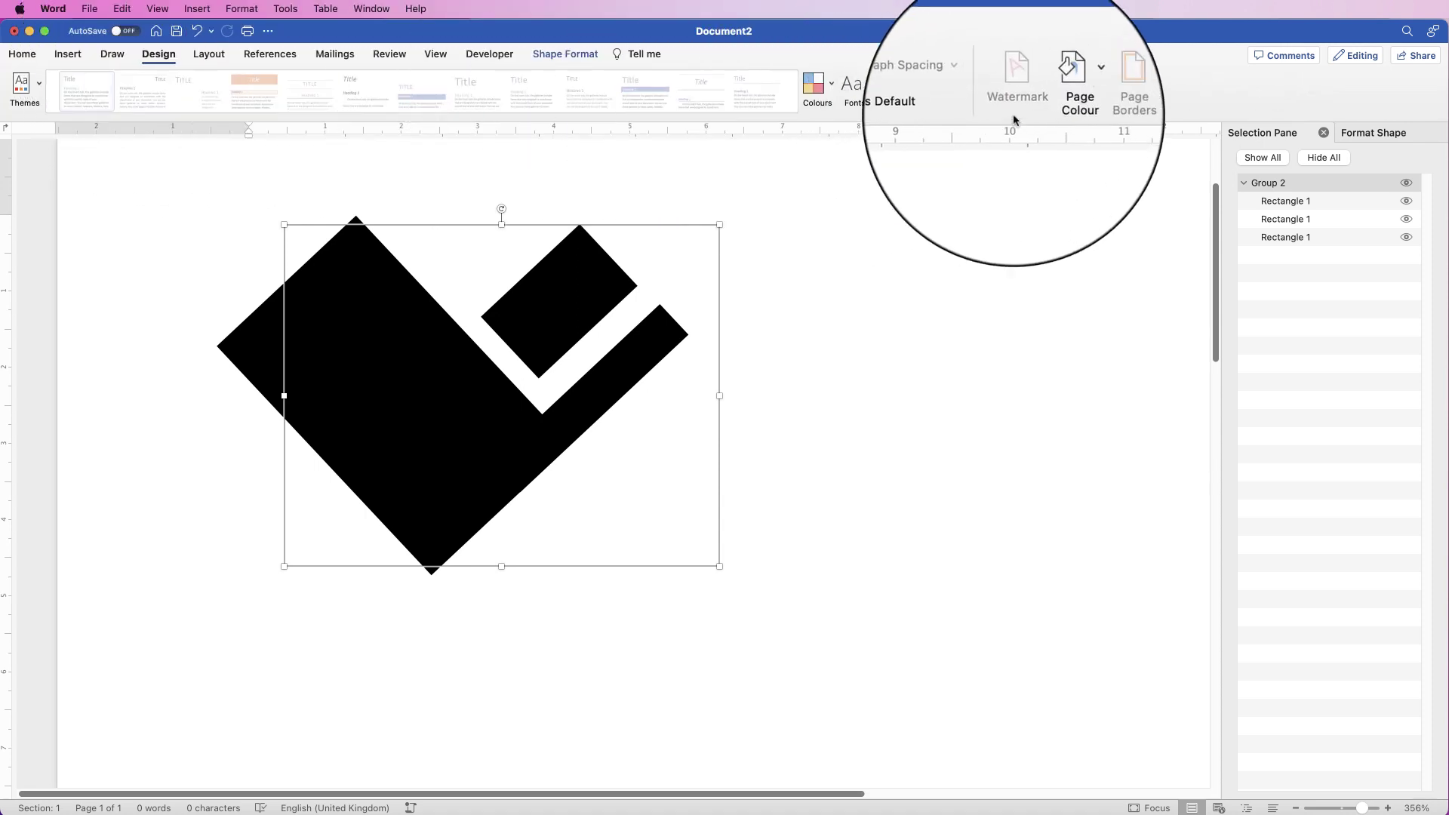
click(1071, 83)
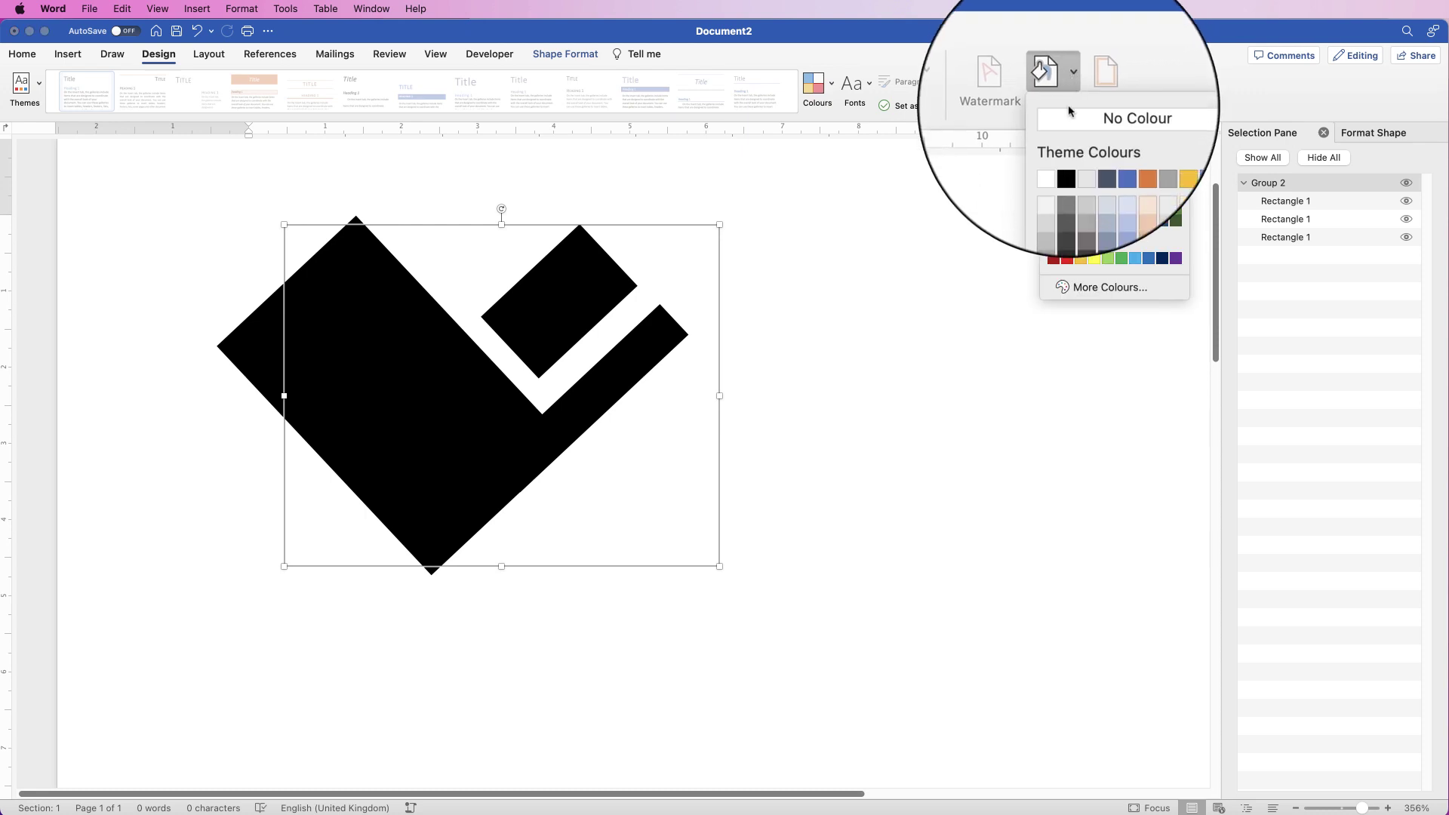
click(1053, 198)
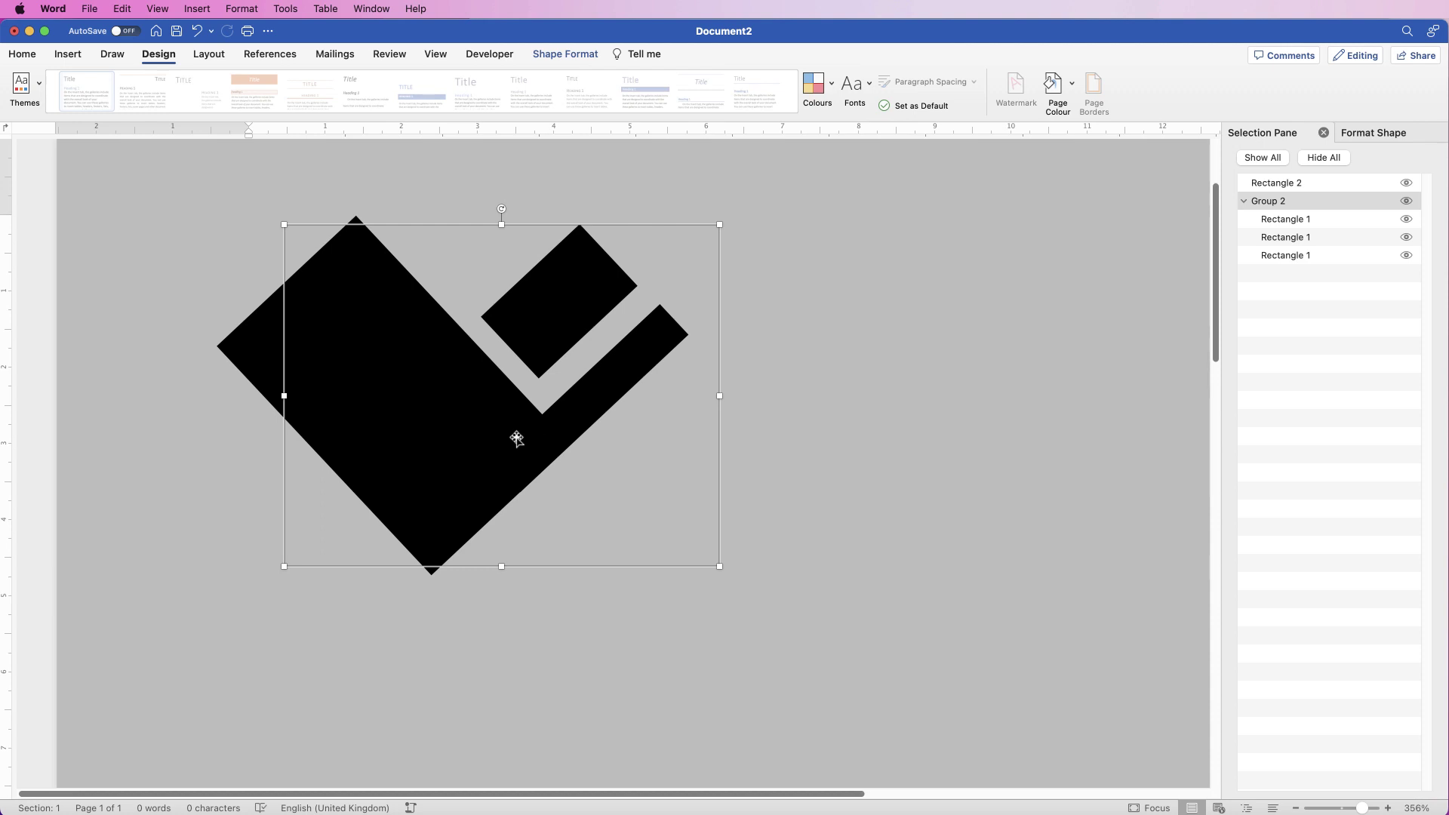
drag(396, 375, 879, 355)
Reset the page colour to white and draw a 4 cm circle on the left
click(1054, 87)
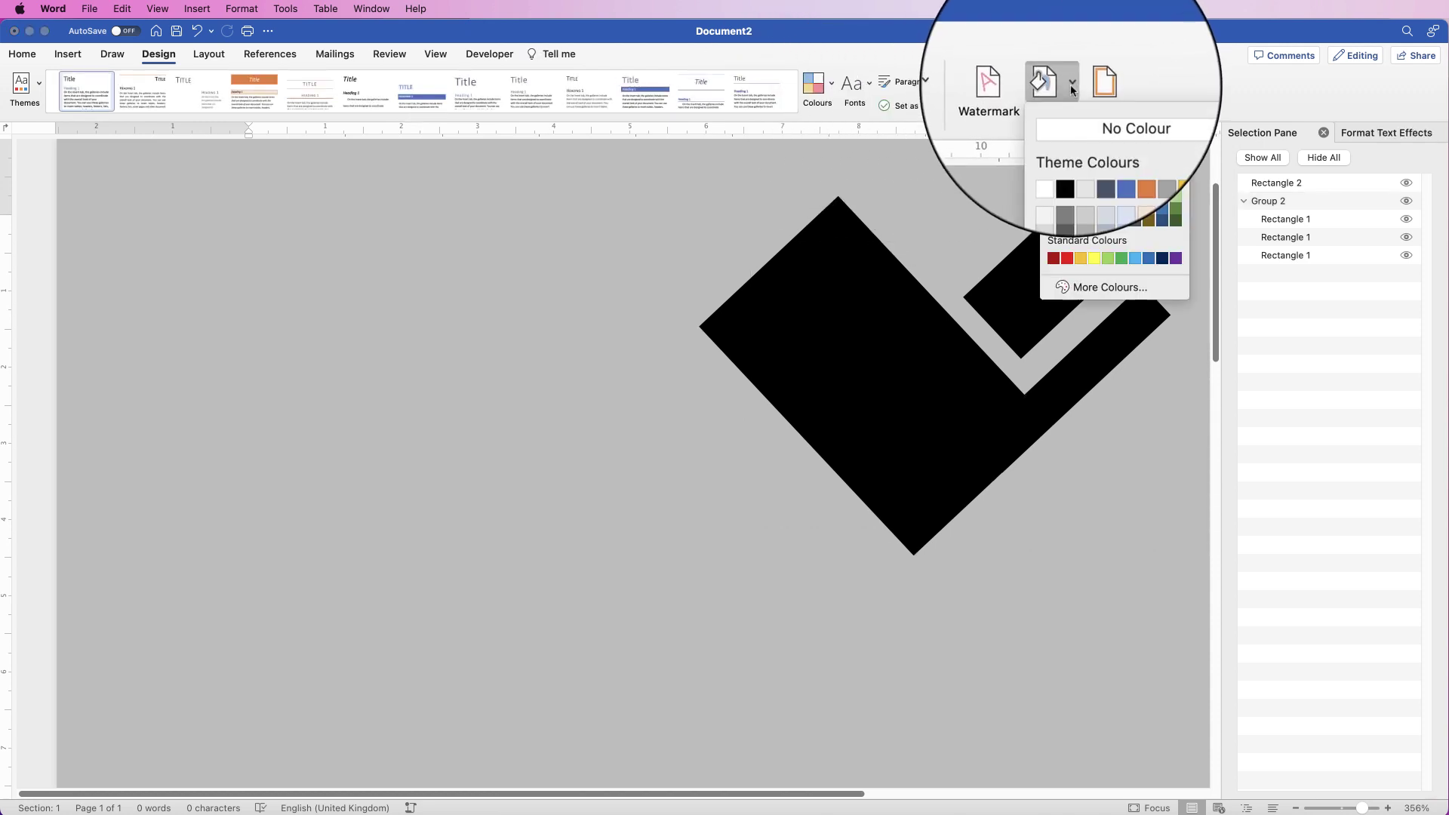
click(1053, 151)
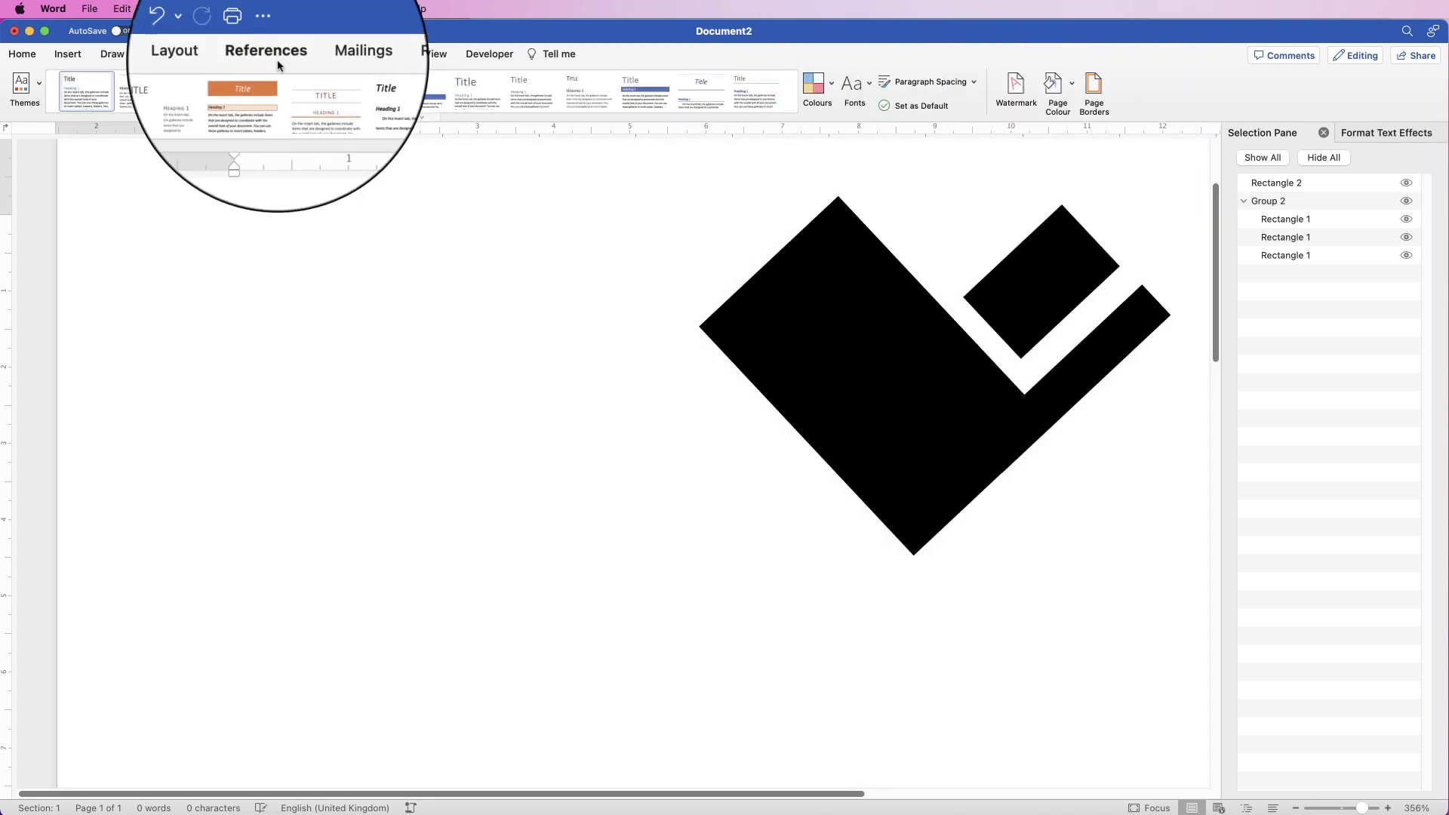
click(68, 54)
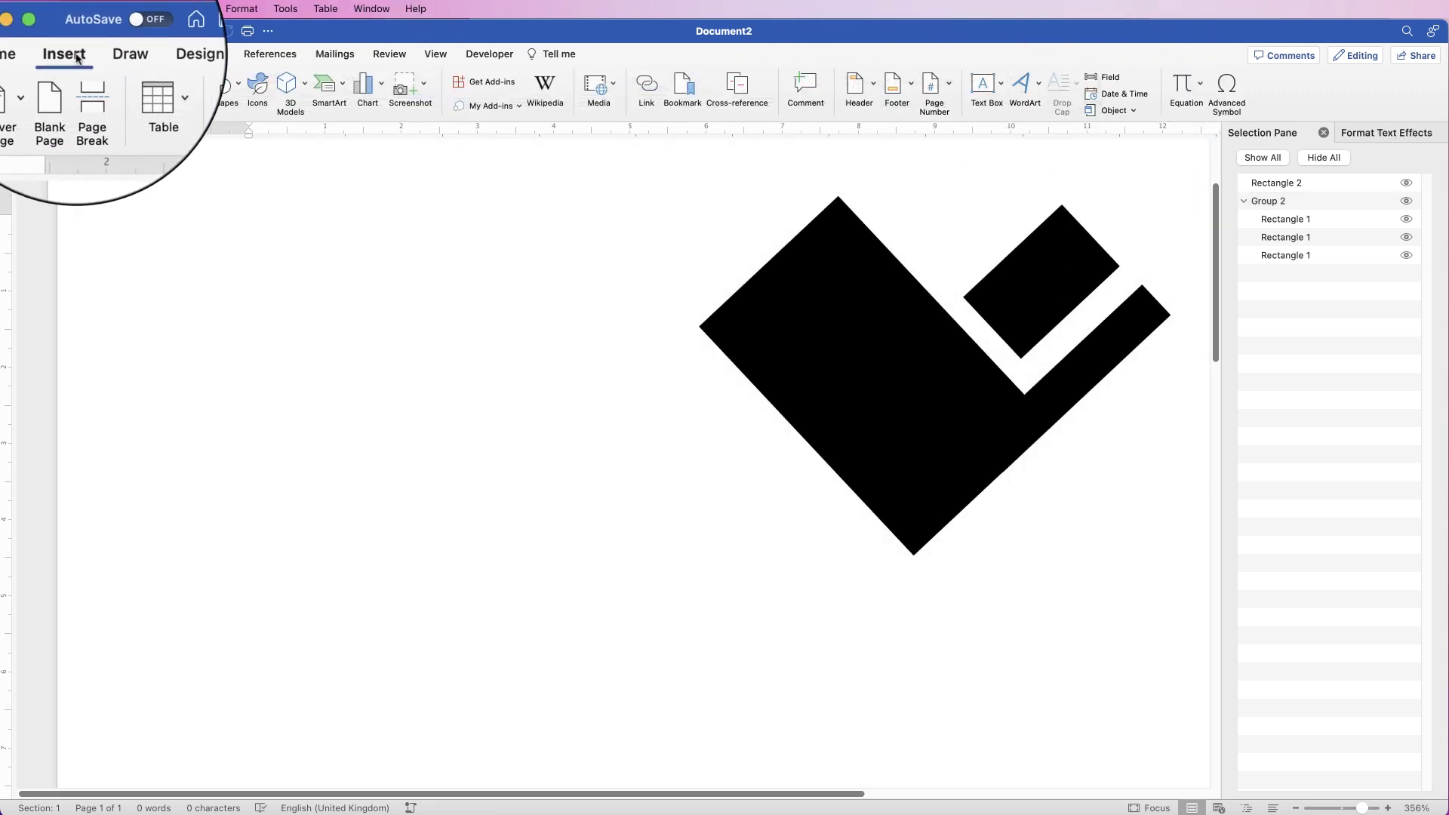
click(237, 85)
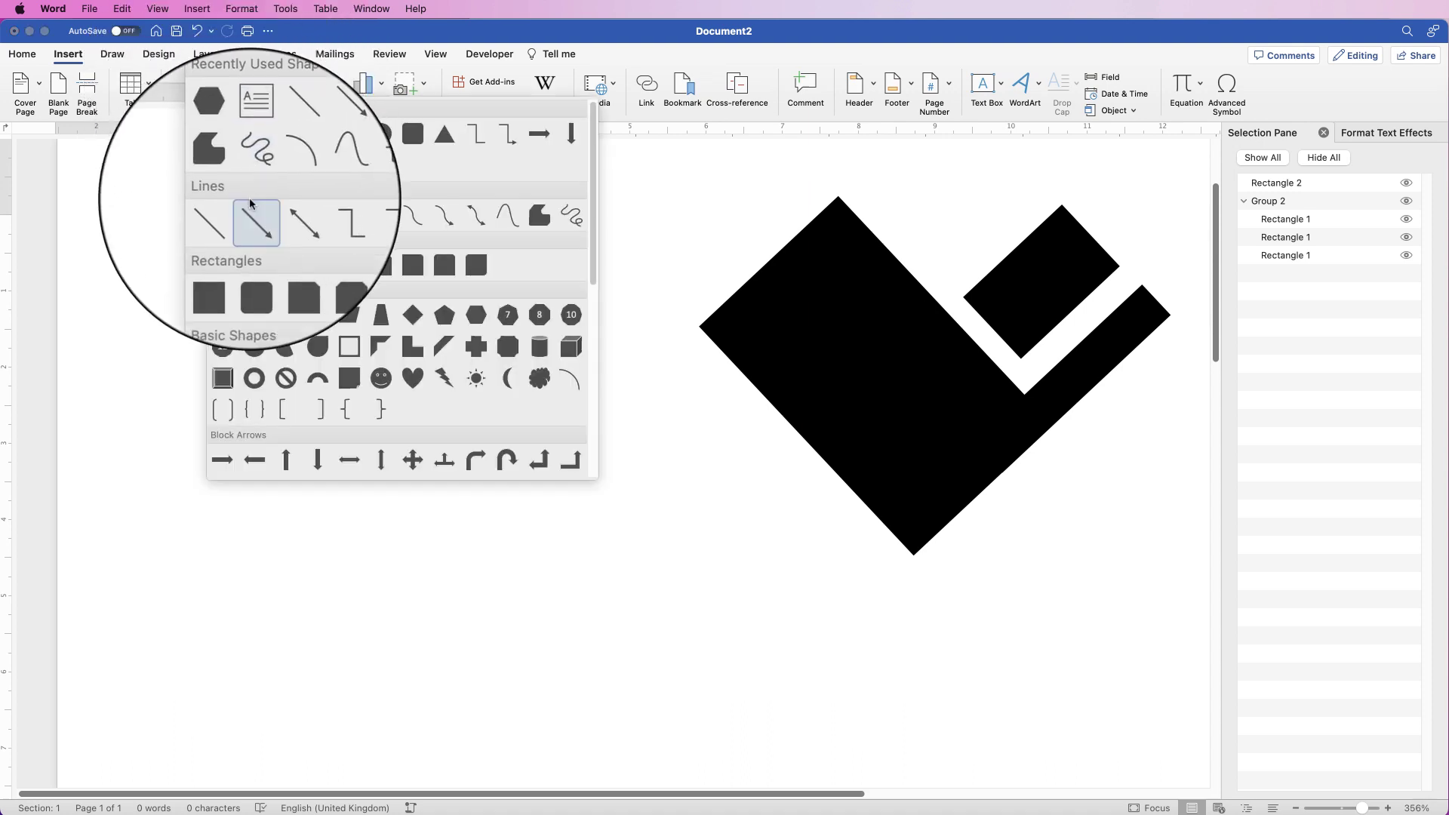
click(254, 312)
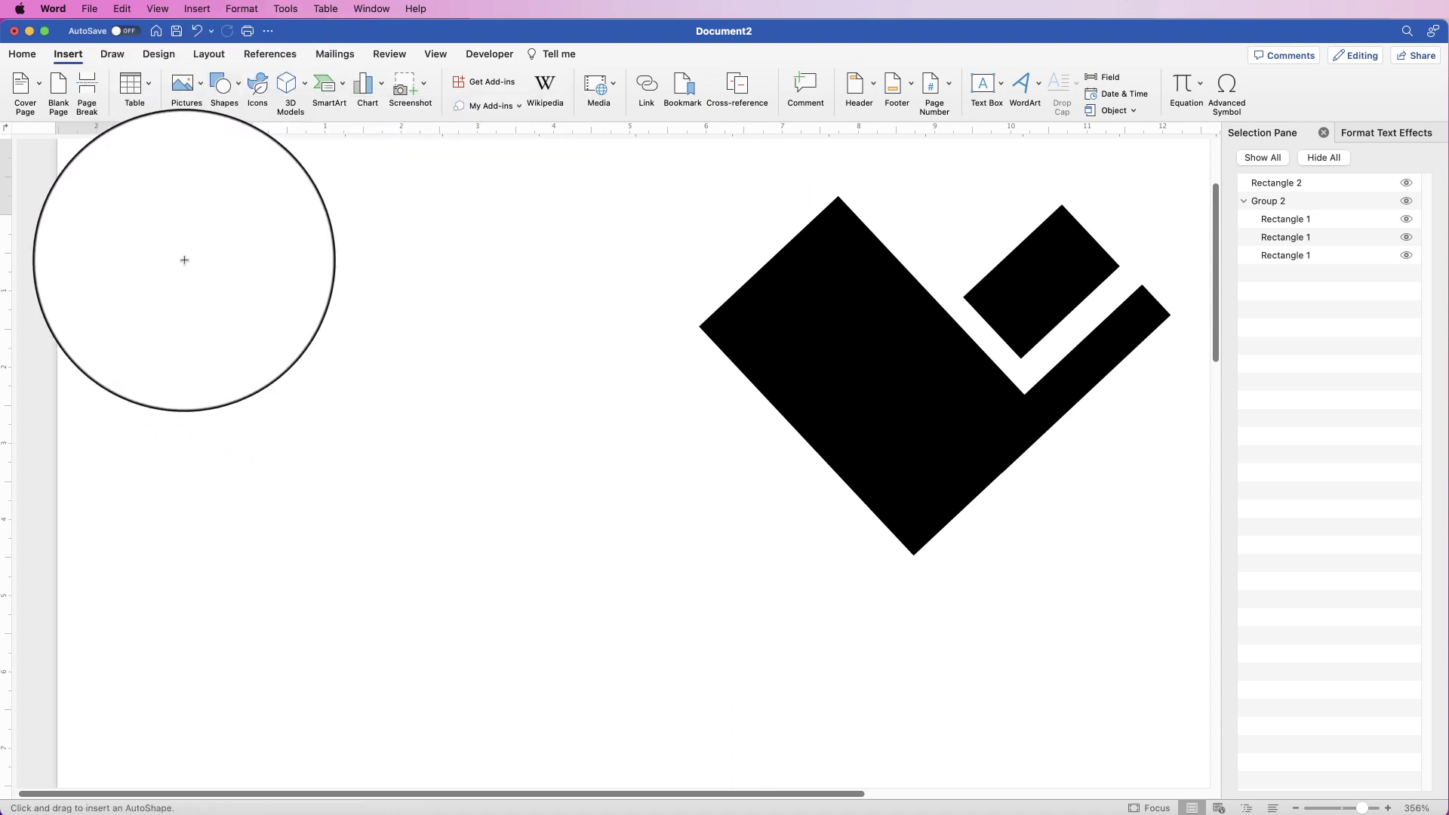
drag(174, 236, 502, 517)
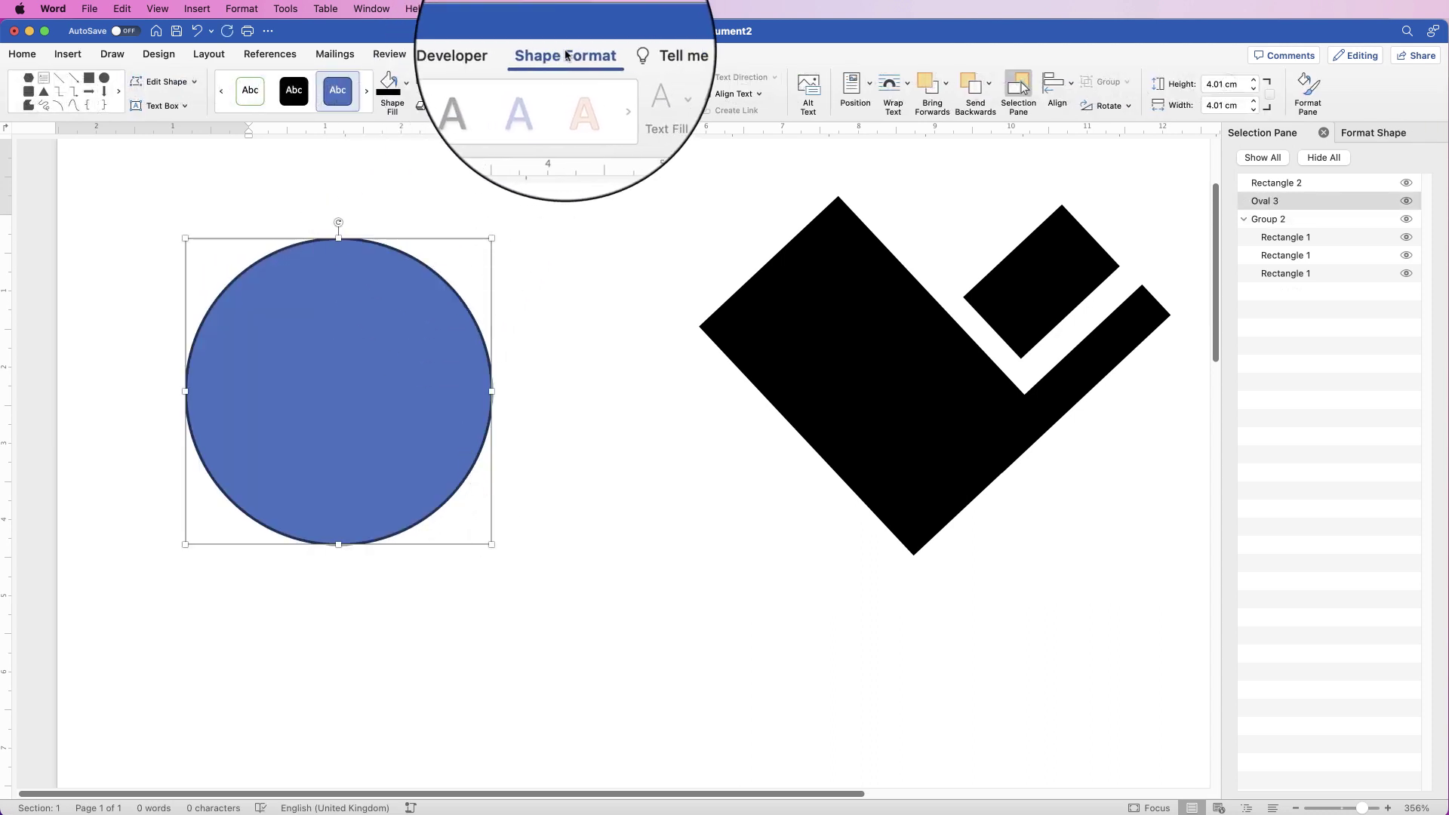
Remove the circle's outline and fill it black
click(426, 80)
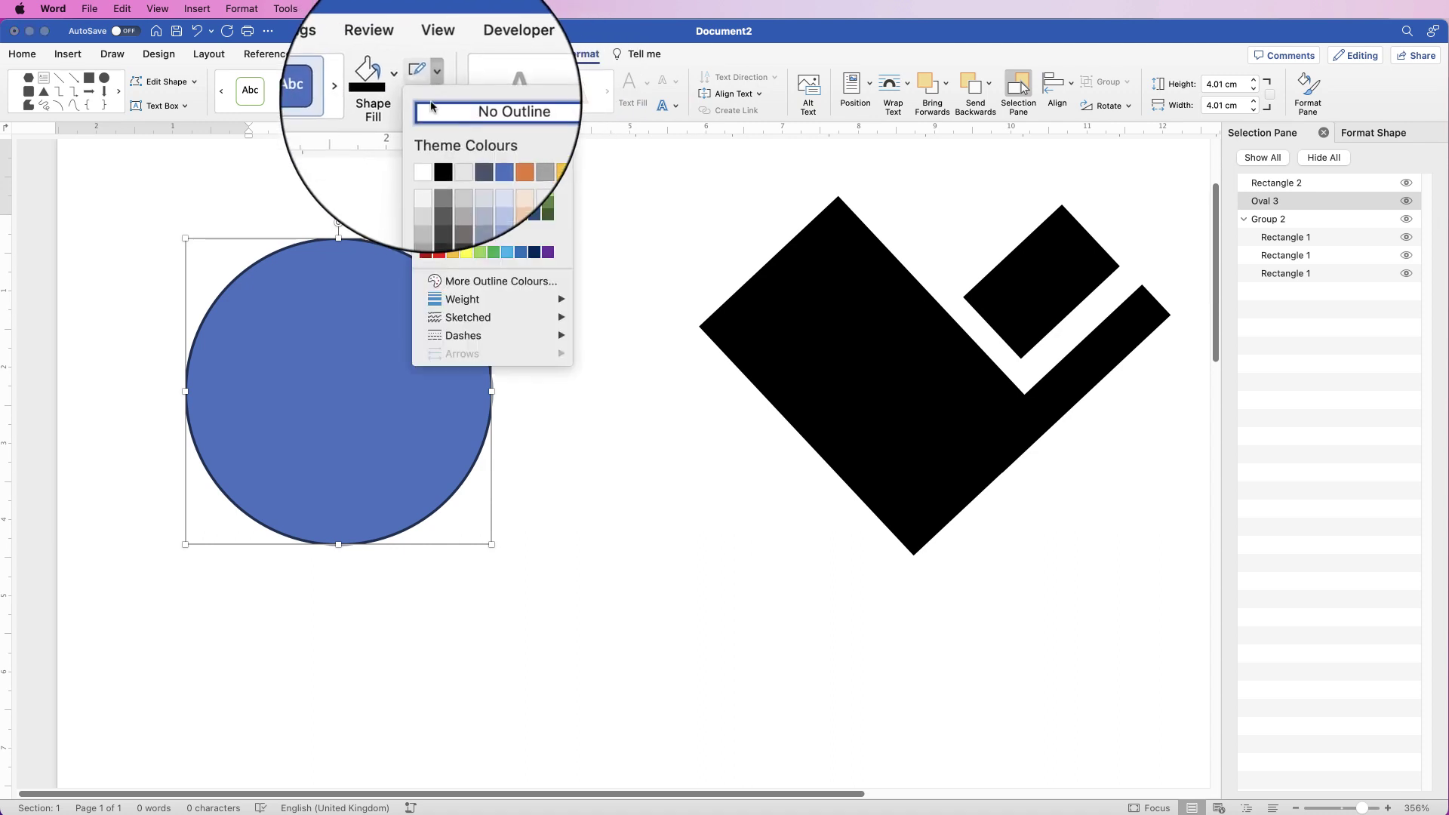
click(429, 112)
click(405, 76)
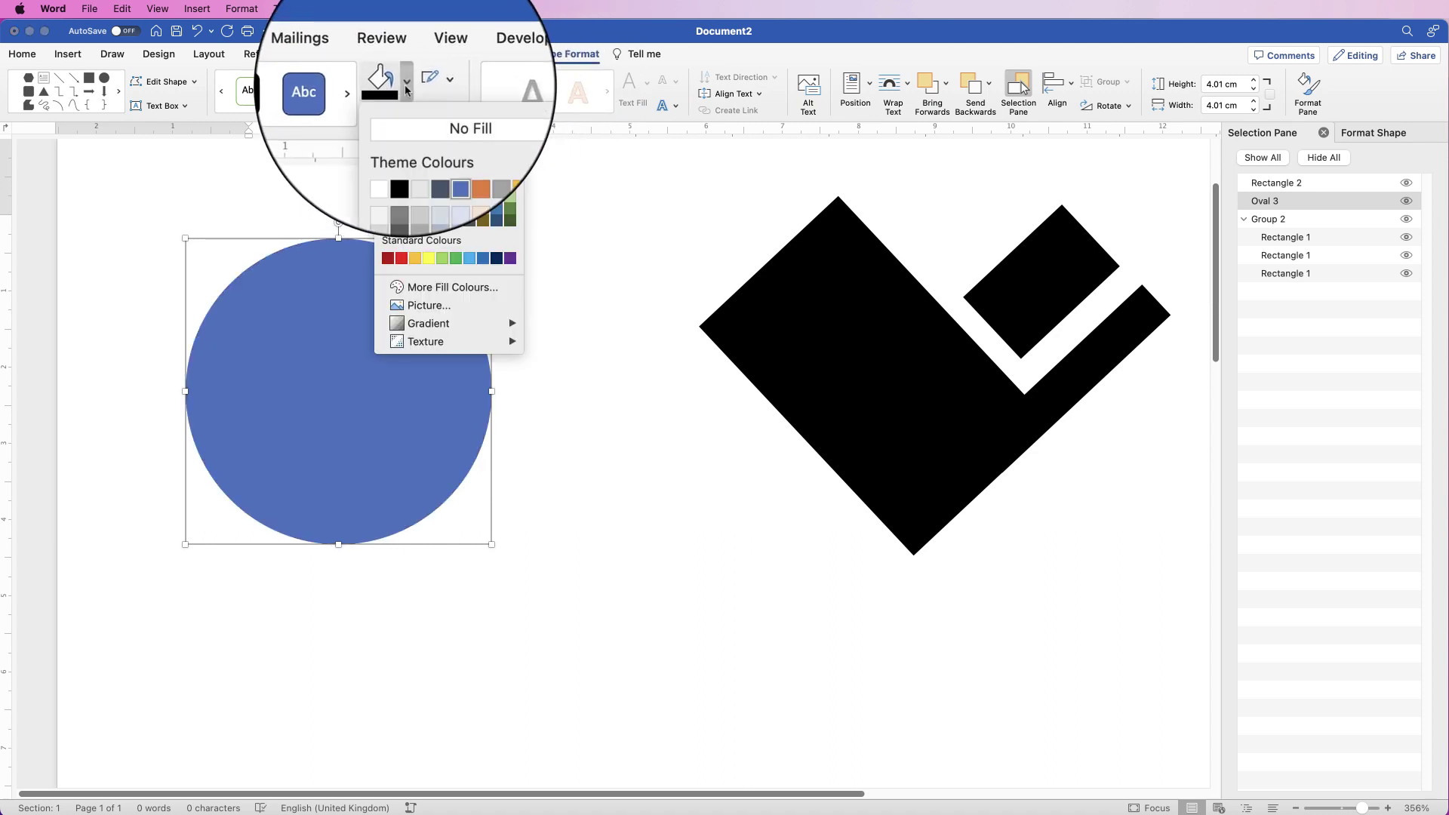
click(397, 161)
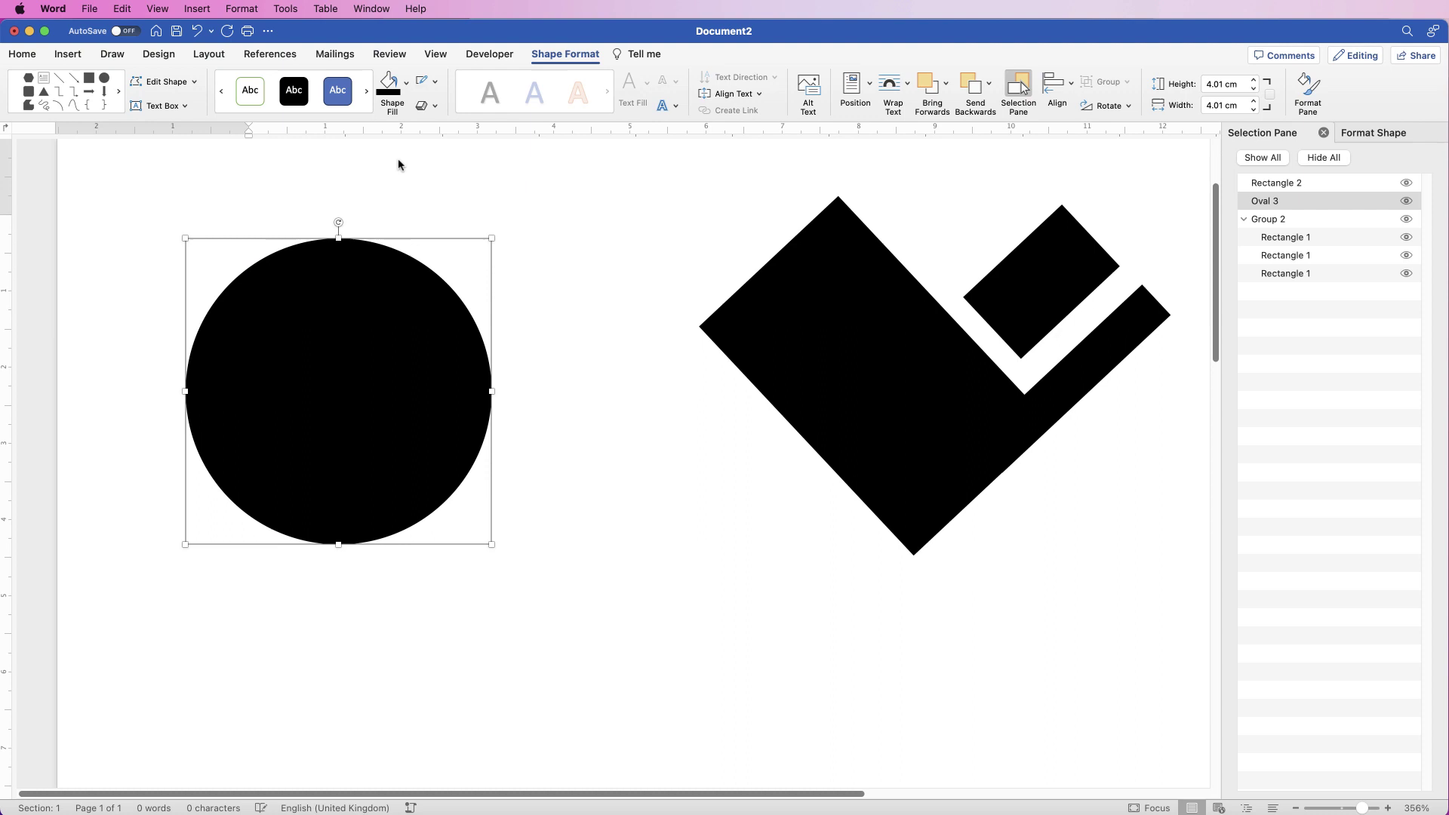
Try dark red and green fills on the circle, then set it back to black
click(406, 82)
click(386, 257)
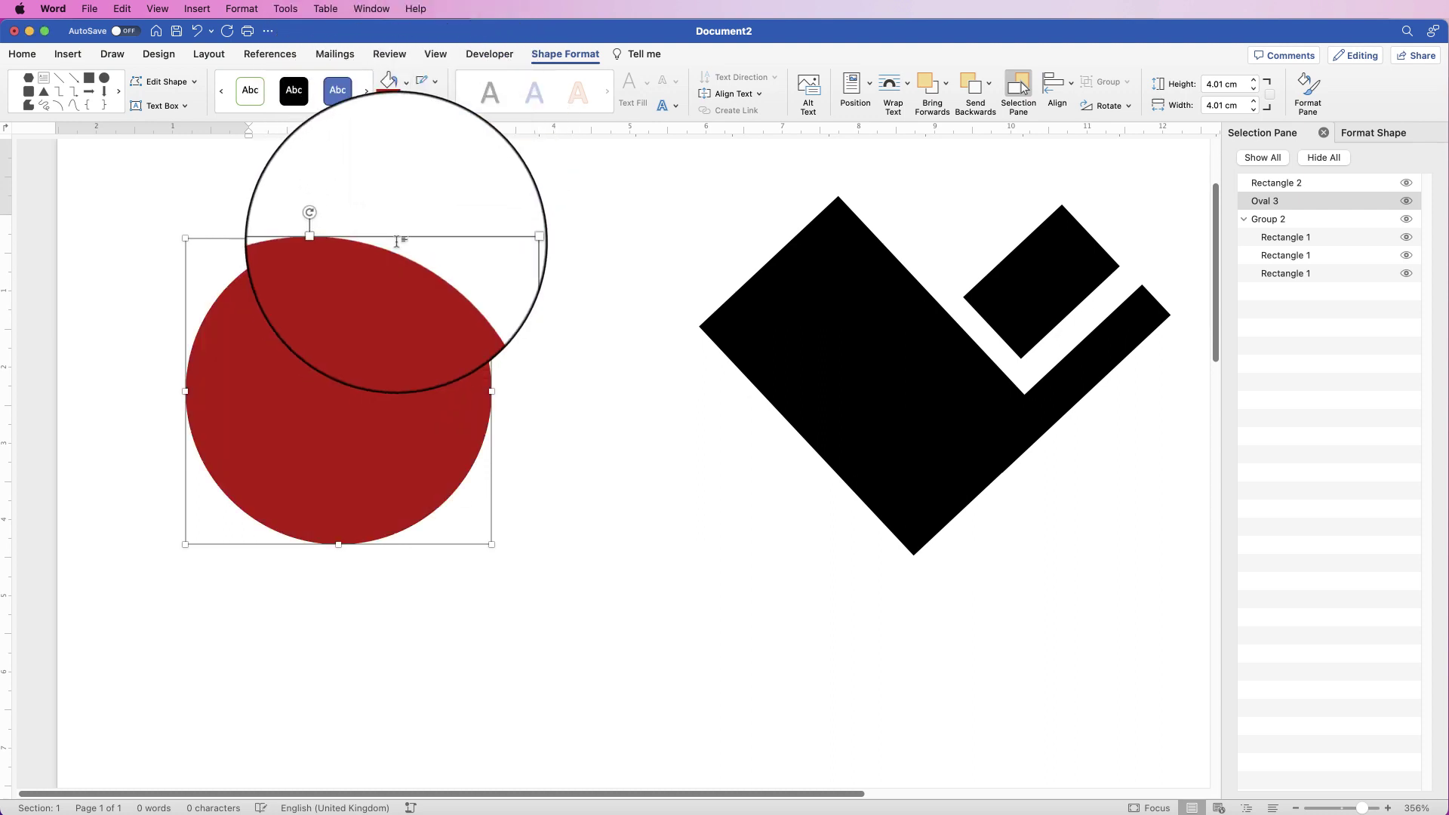
click(405, 81)
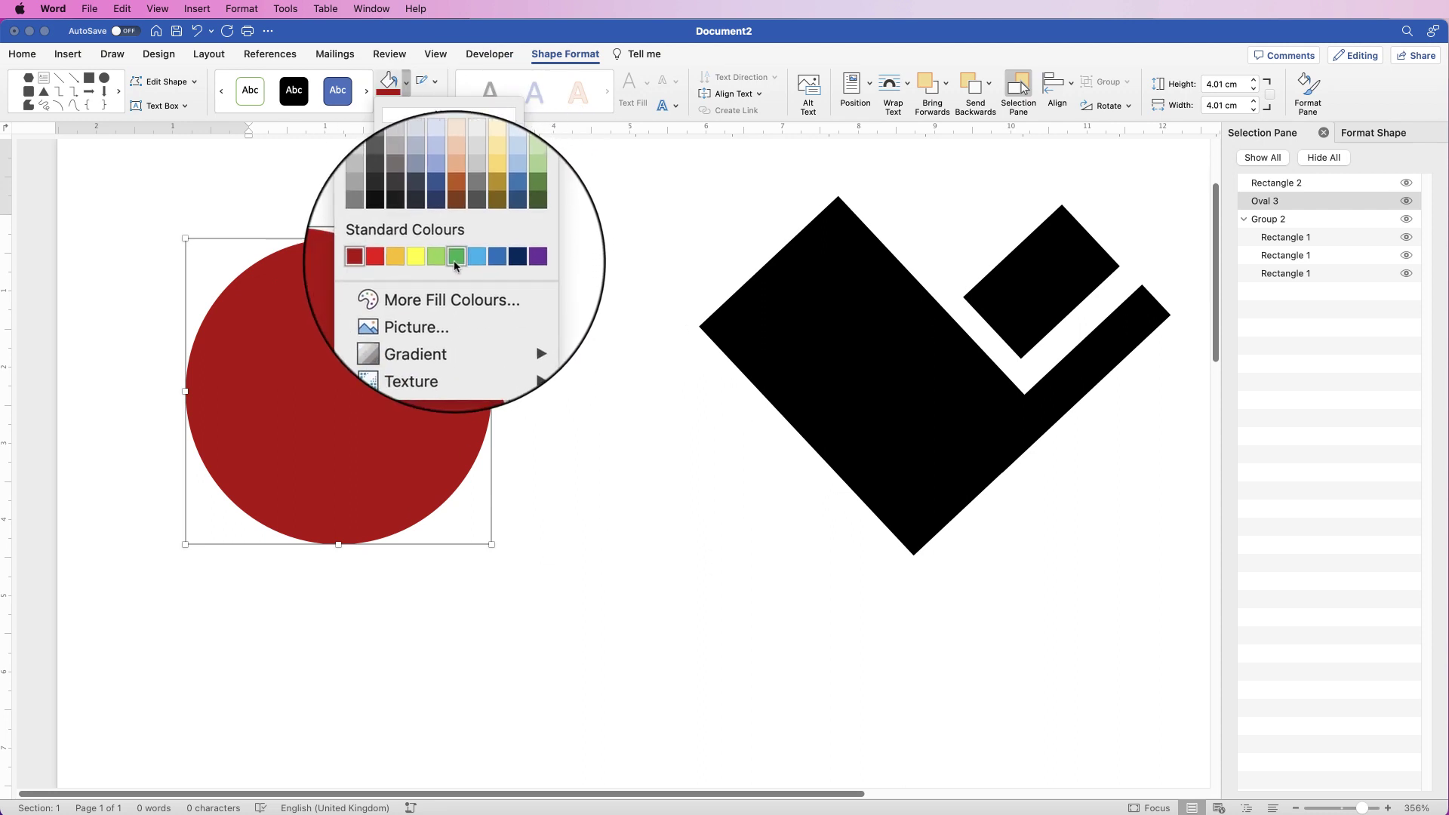
click(460, 259)
click(406, 82)
click(406, 155)
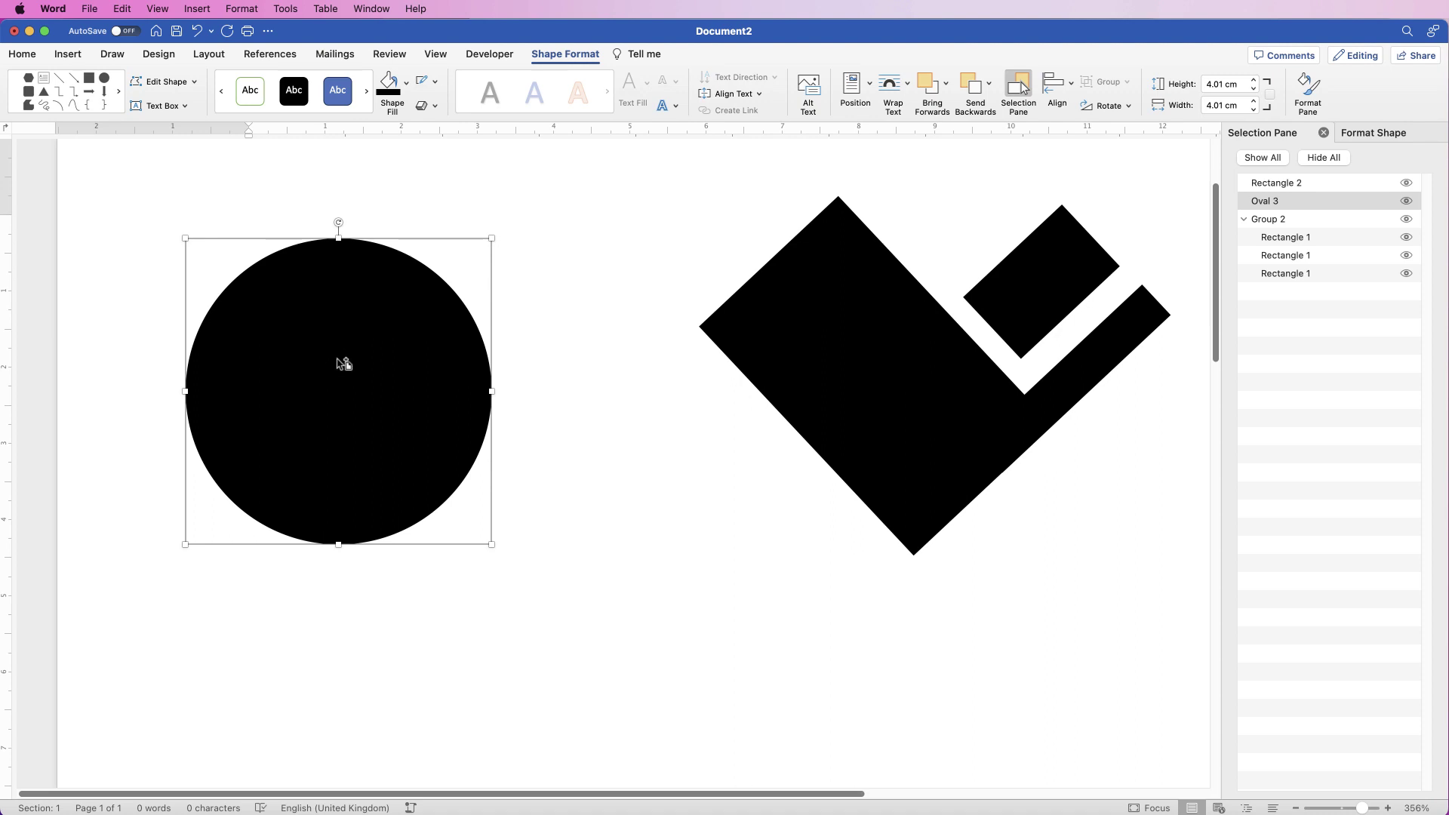
Duplicate the black circle below and to the right, and select the copy
drag(344, 364, 678, 522)
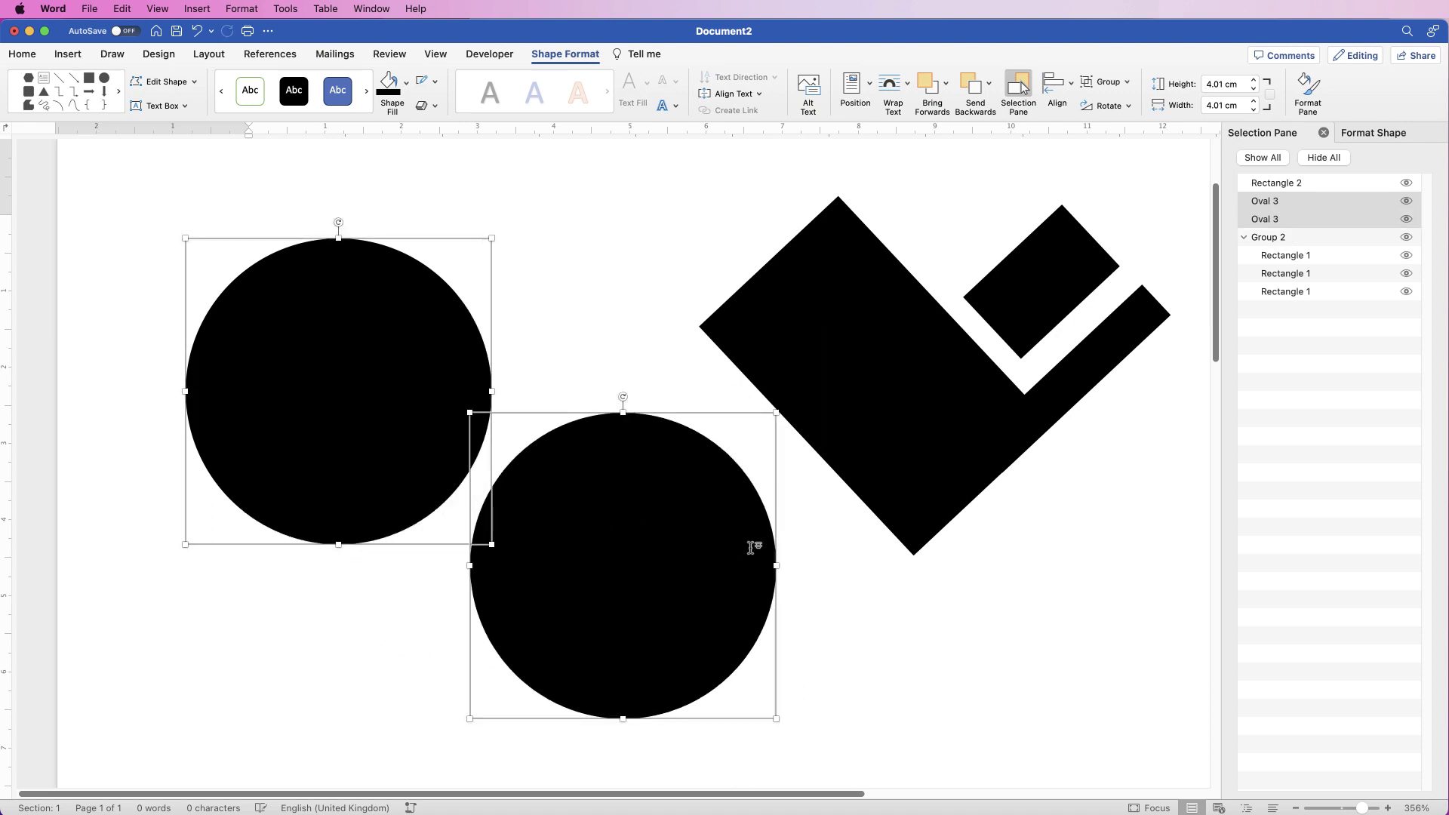
click(803, 570)
click(638, 499)
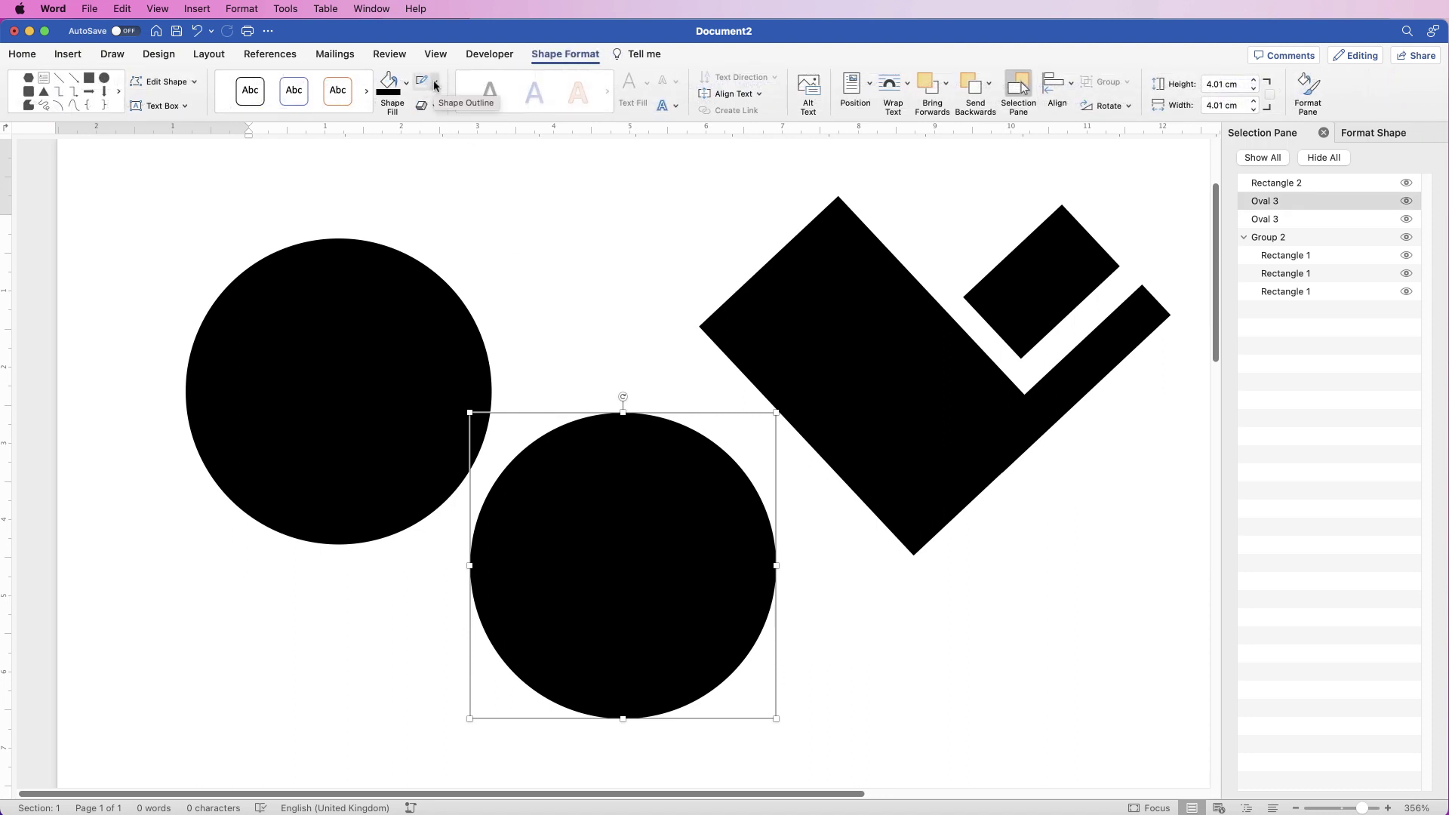
Give the copied circle a white outline 6 pt thick
click(436, 83)
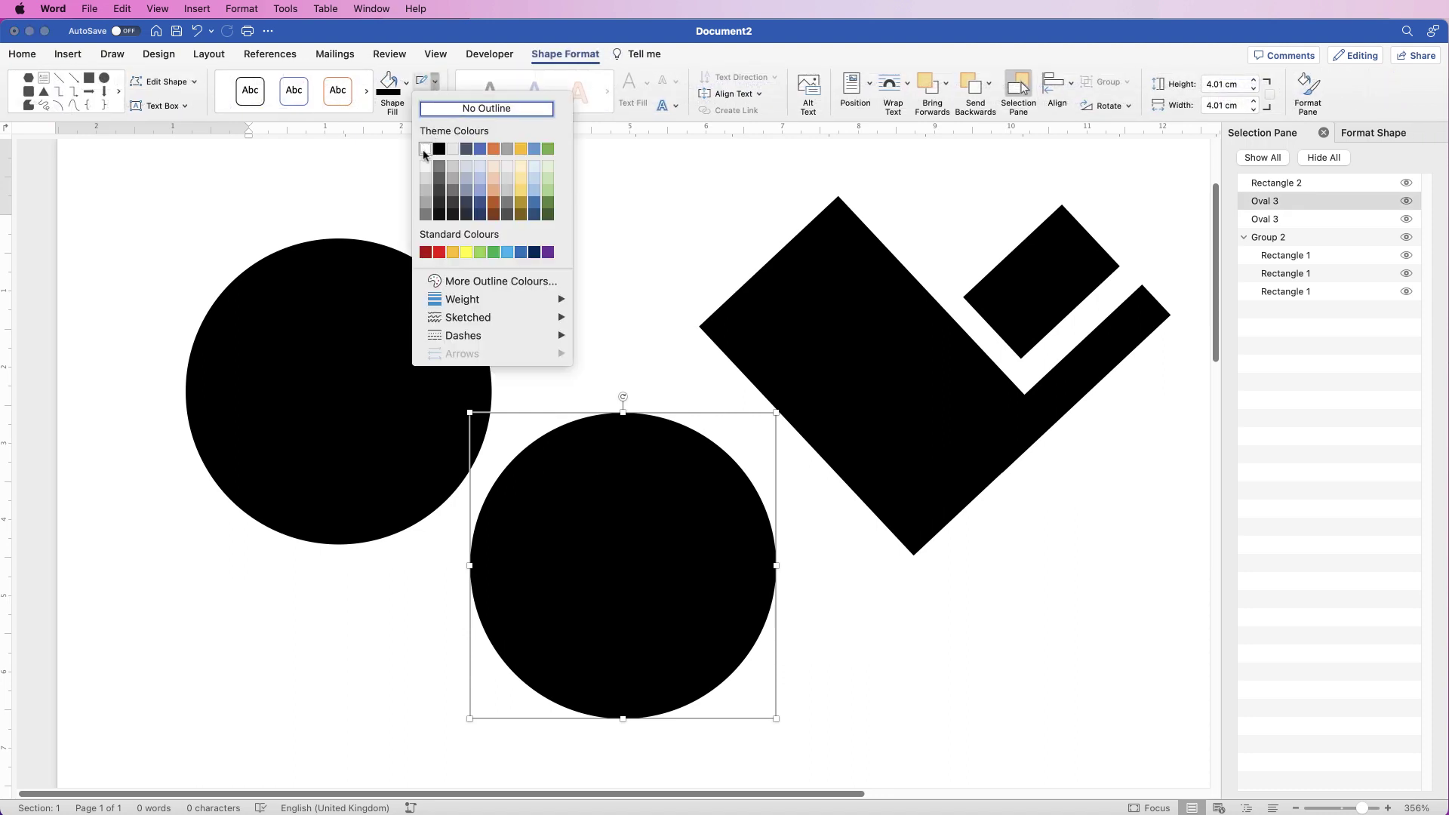
click(424, 151)
click(436, 83)
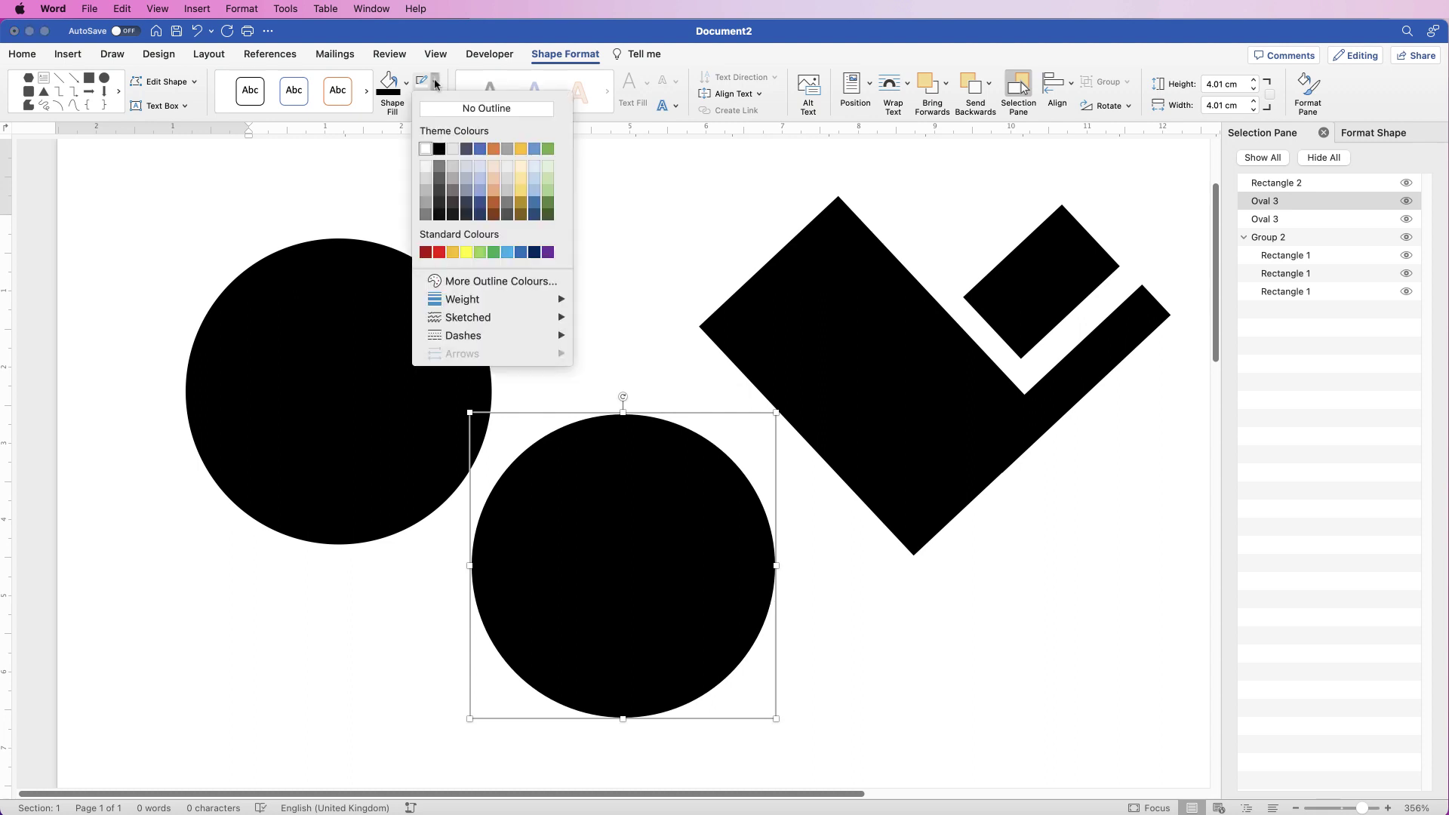
mouse_move(497, 309)
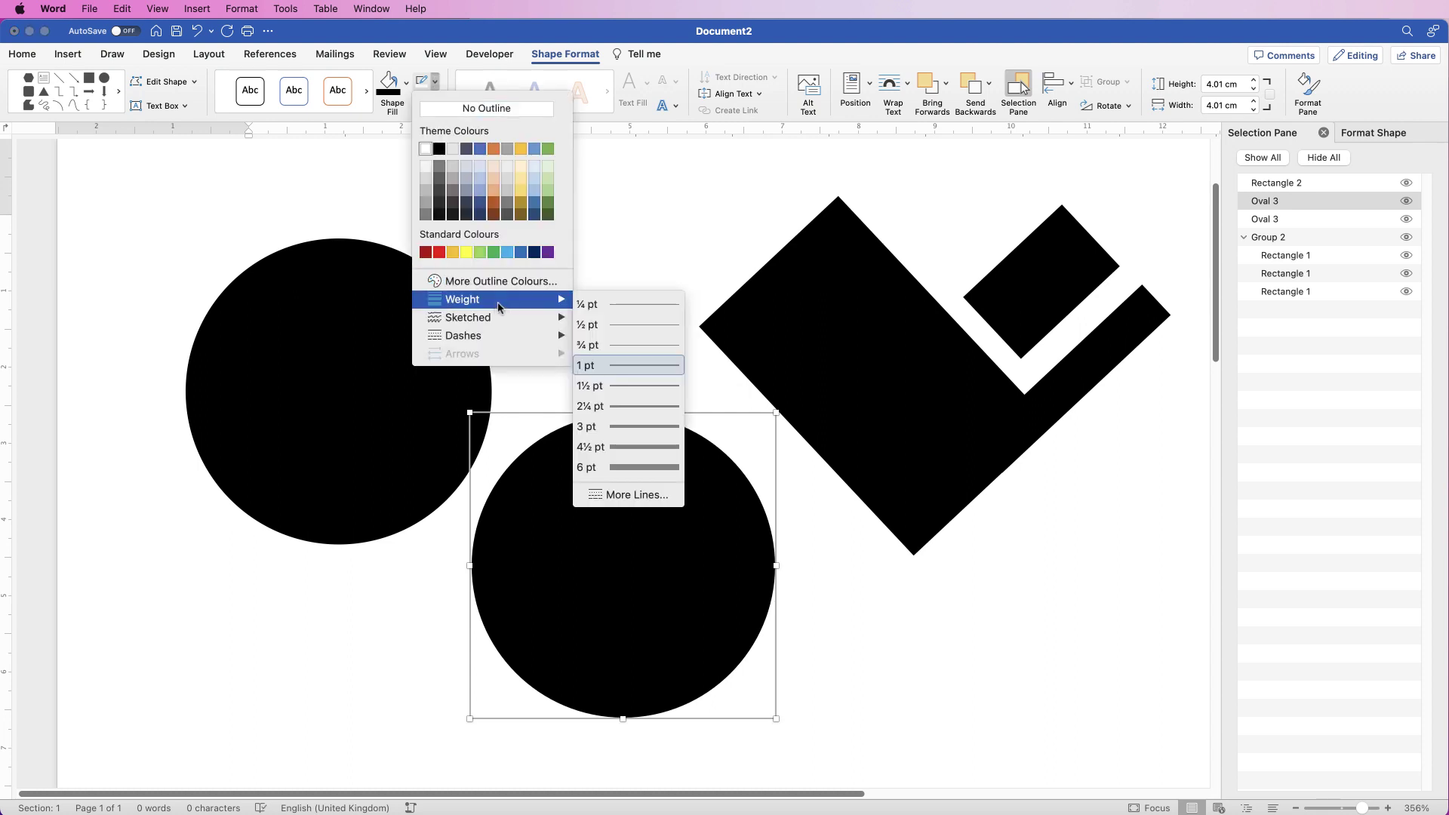
click(624, 468)
Move the white-outlined circle inside the big circle and resize it to 2.33 cm
drag(624, 524, 376, 404)
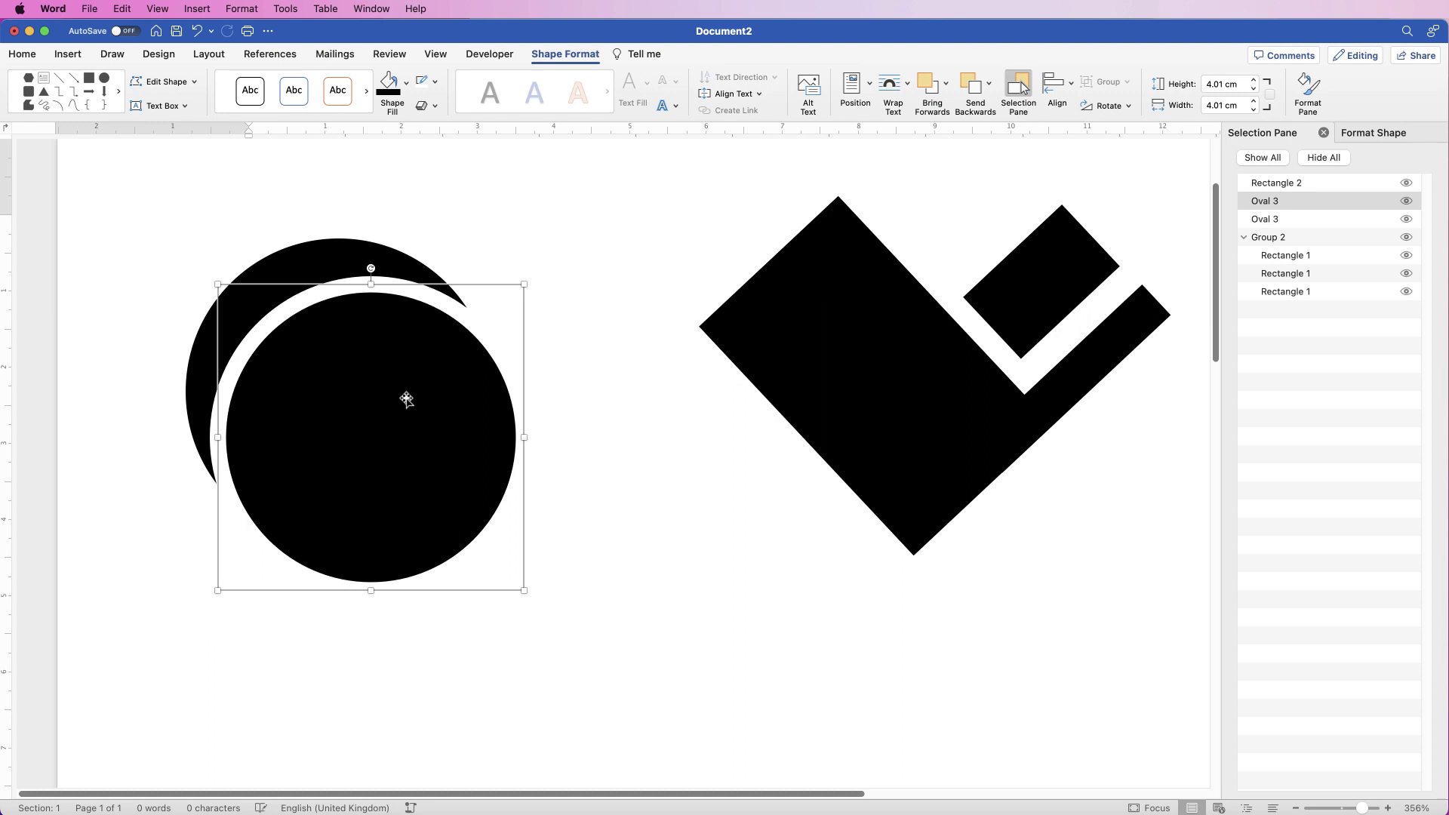
drag(524, 283, 318, 451)
drag(278, 511, 300, 294)
drag(385, 381, 430, 422)
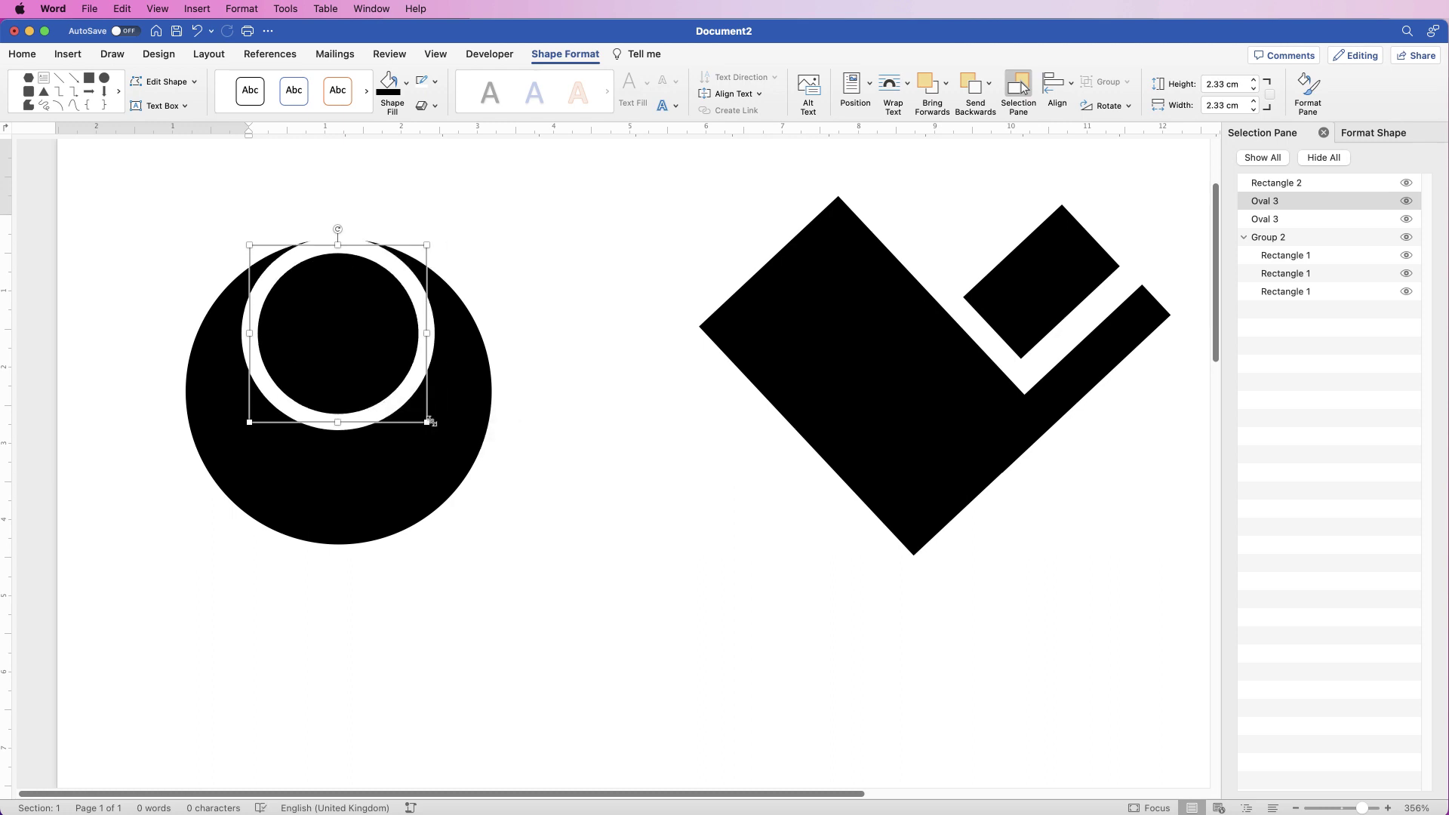
Duplicate the ring, shrink the copy to 1.06 cm near the top, with a 2¼ pt outline
mouse_move(329, 335)
mouse_down()
mouse_move(505, 469)
mouse_move(468, 462)
mouse_move(352, 339)
mouse_up()
click(325, 473)
drag(446, 267, 333, 284)
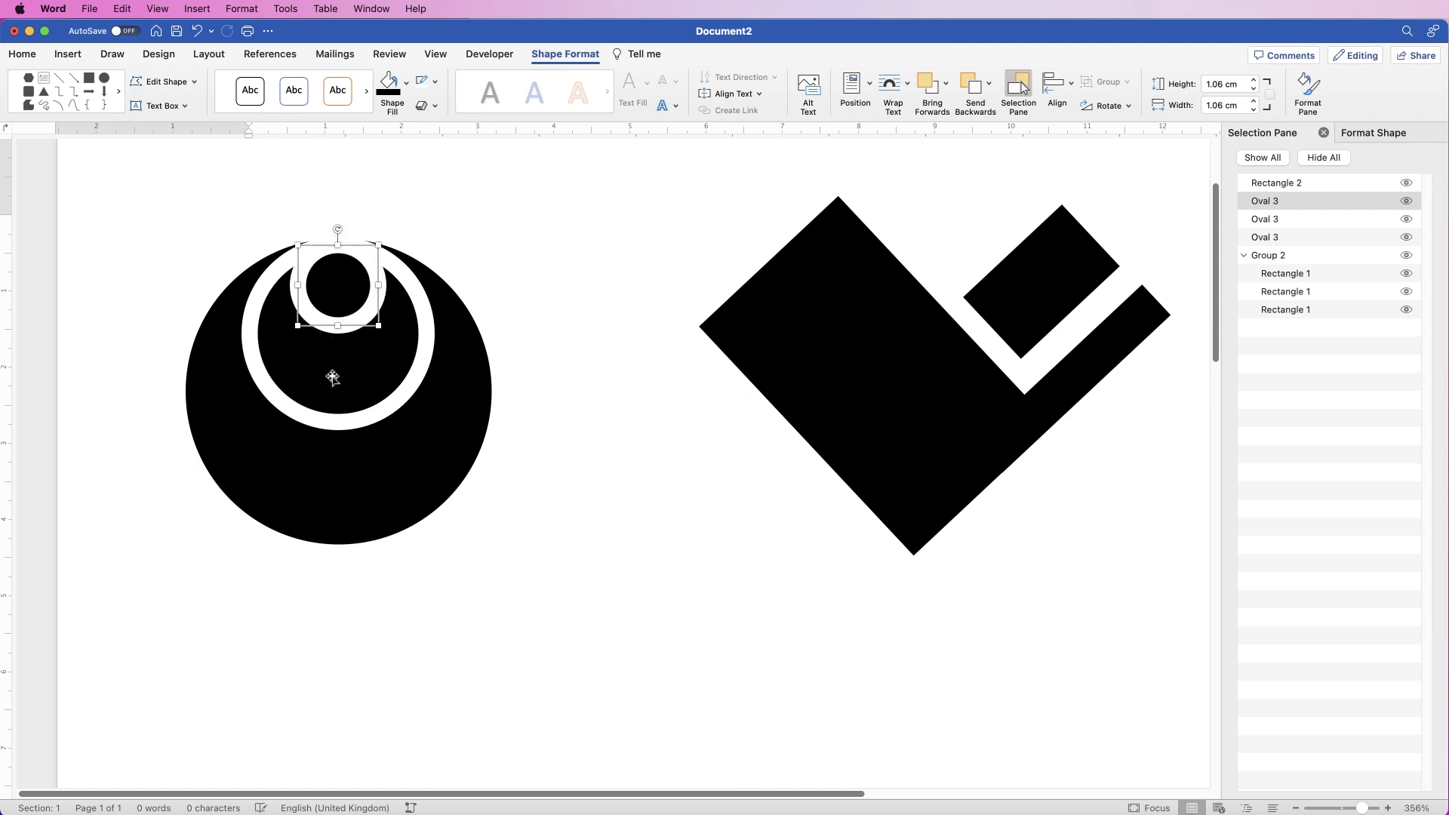
click(435, 81)
mouse_move(491, 299)
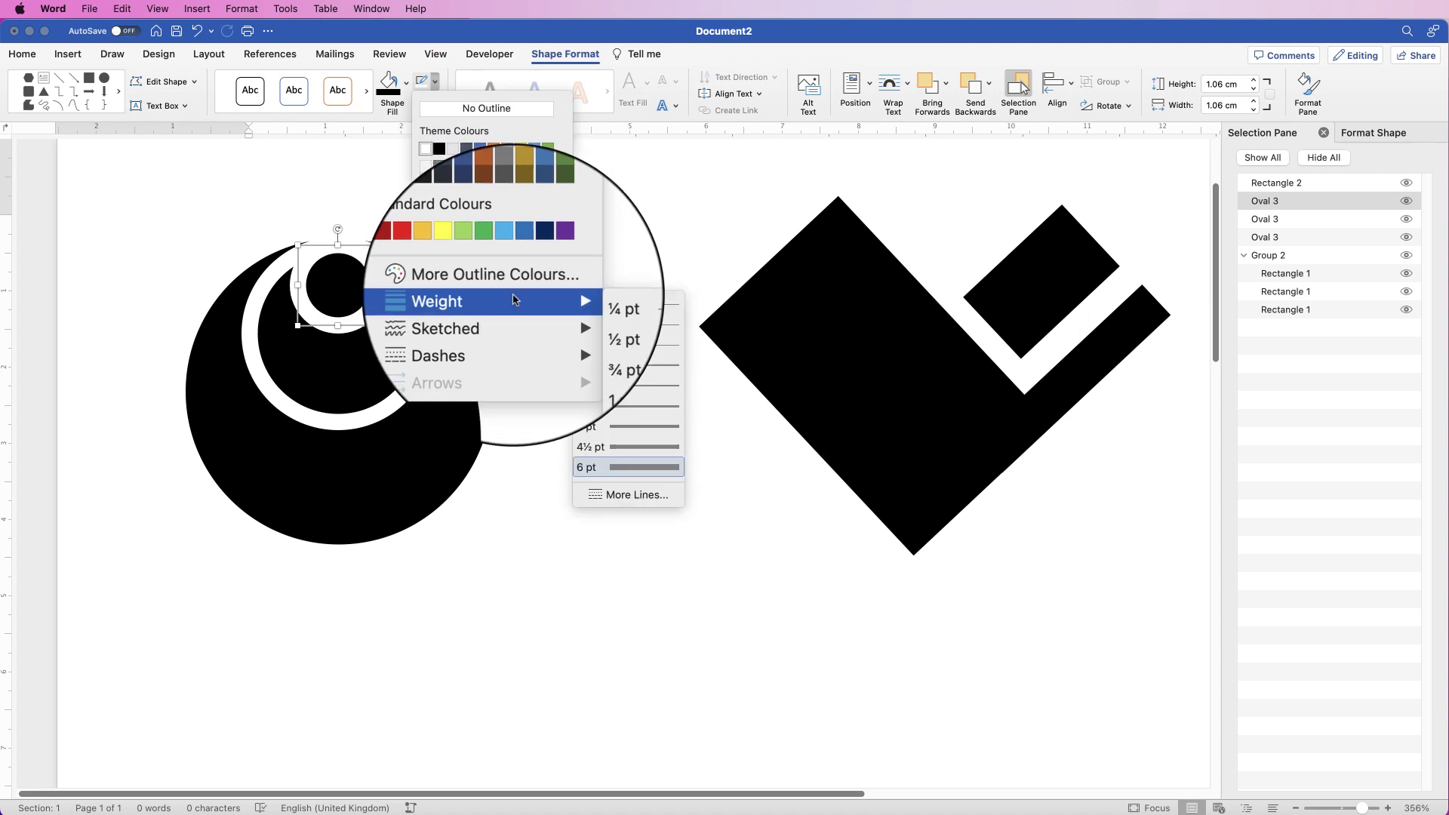
click(617, 410)
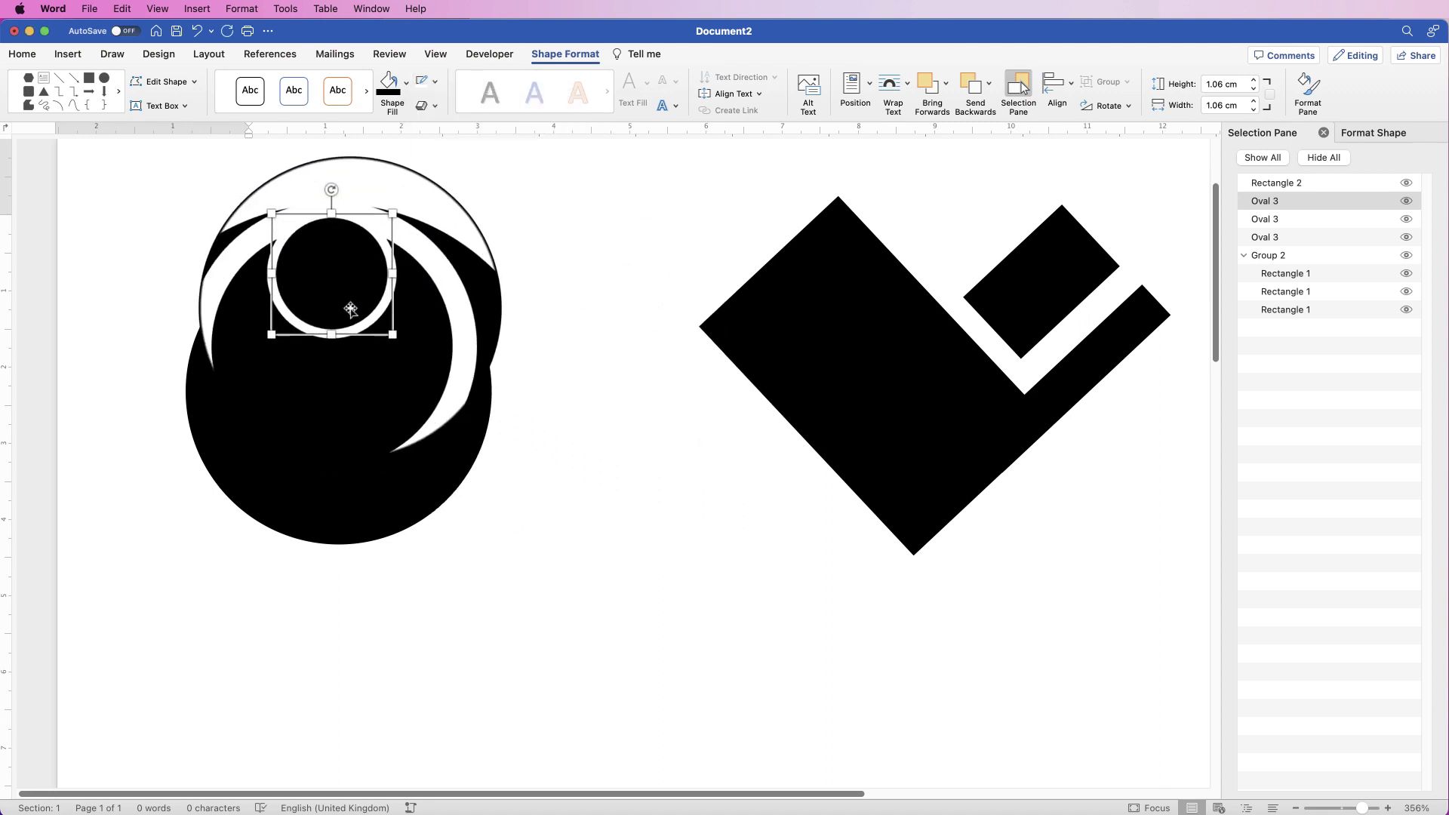
Drag the middle ring upward so it closely encircles the smallest ring near the big circle's top
click(542, 341)
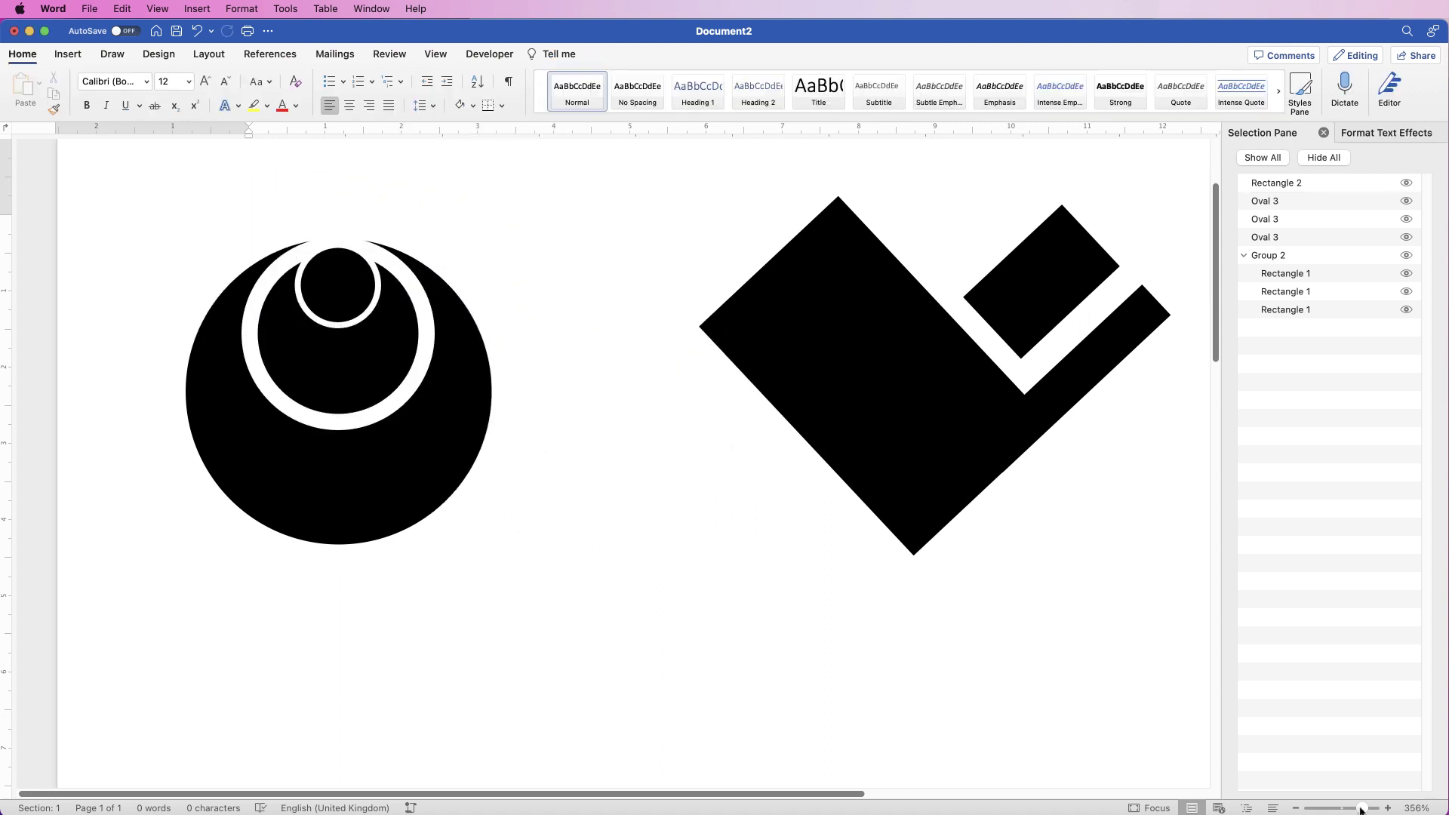
mouse_move(1360, 809)
mouse_down()
mouse_move(1341, 810)
mouse_move(1363, 809)
mouse_up()
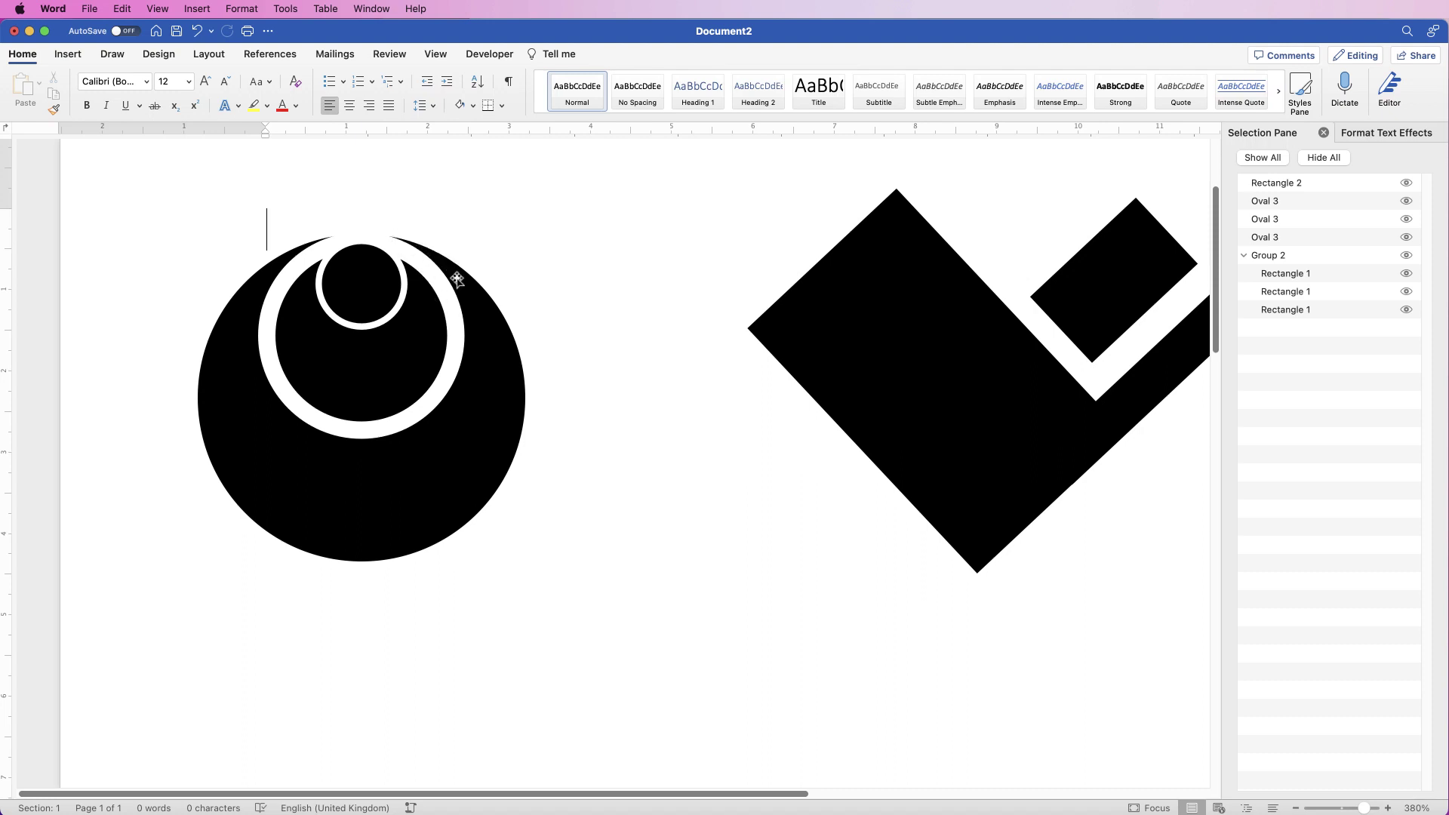
click(411, 351)
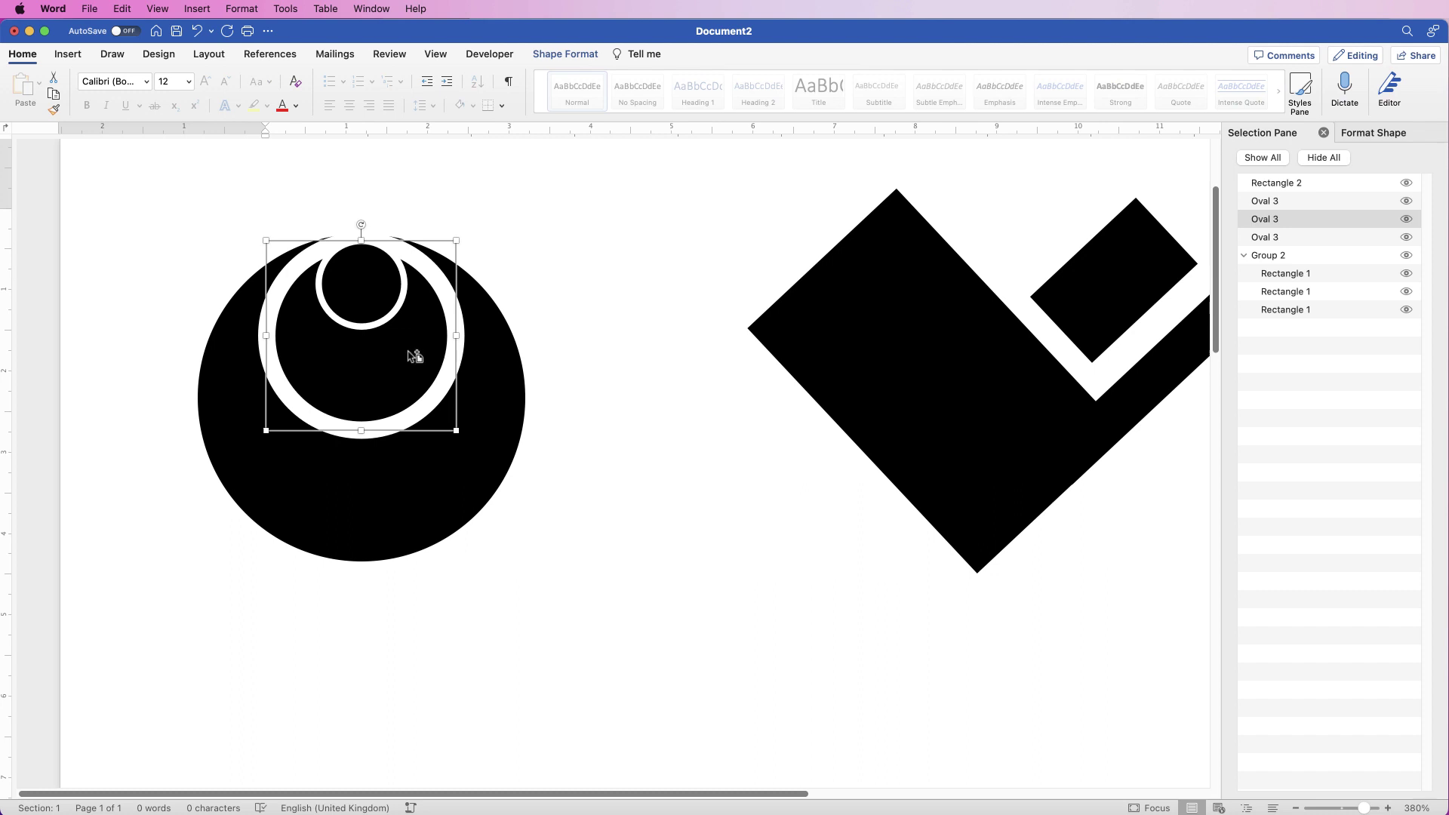
click(373, 292)
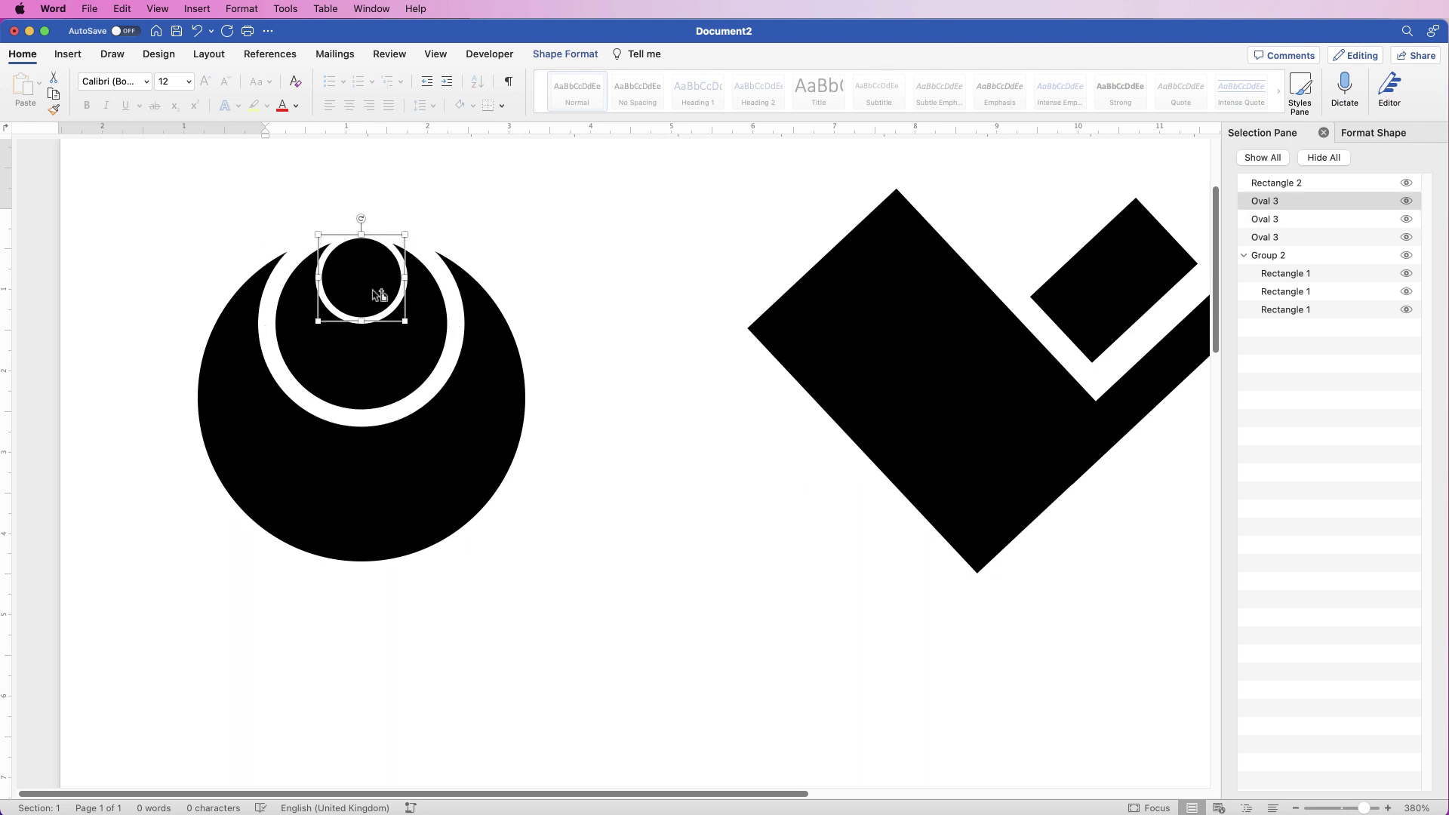
drag(410, 382, 412, 369)
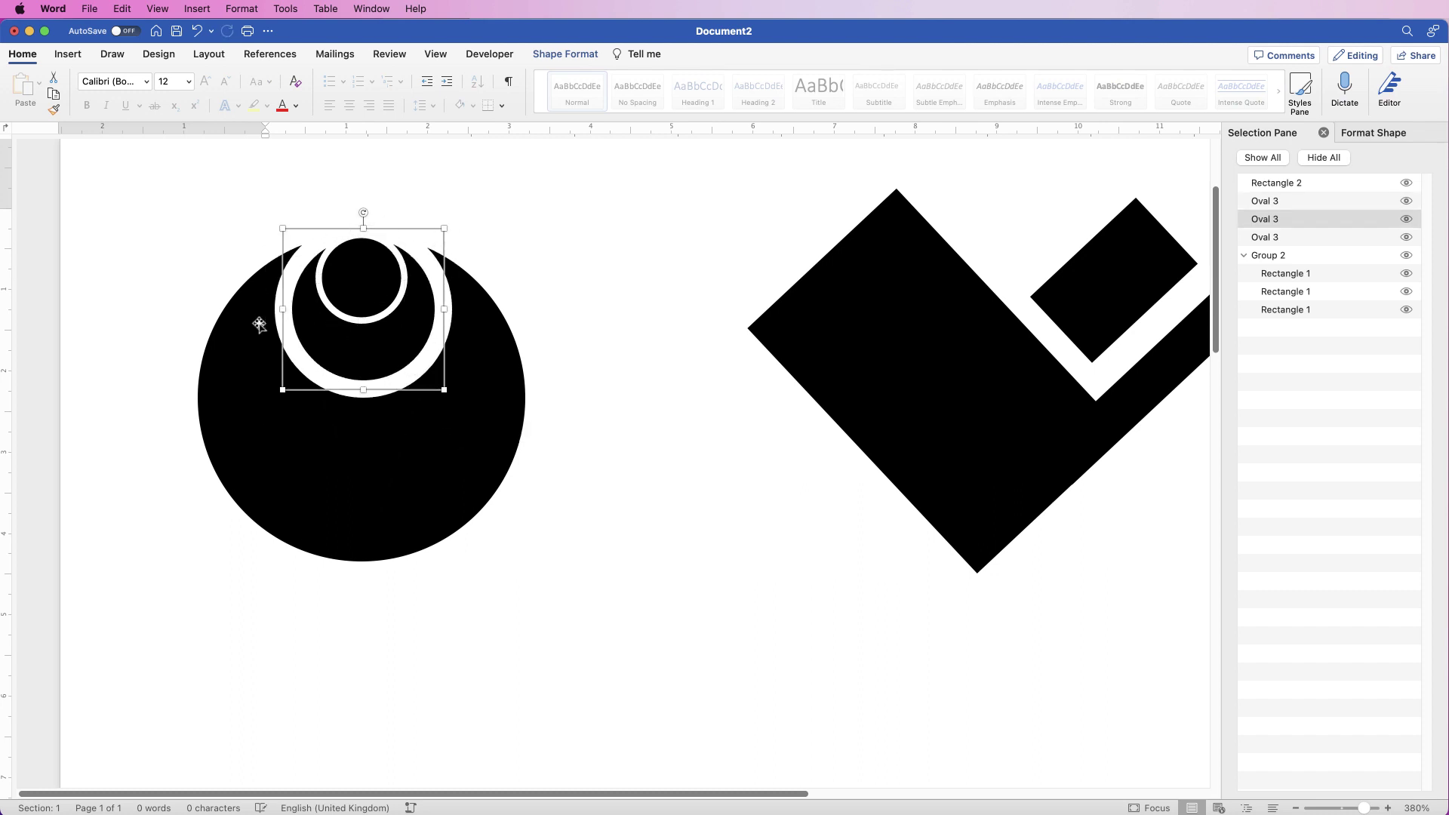
Select the big circle and both rings and apply Align Centre so they share one vertical axis
shift+click(375, 447)
shift+click(365, 315)
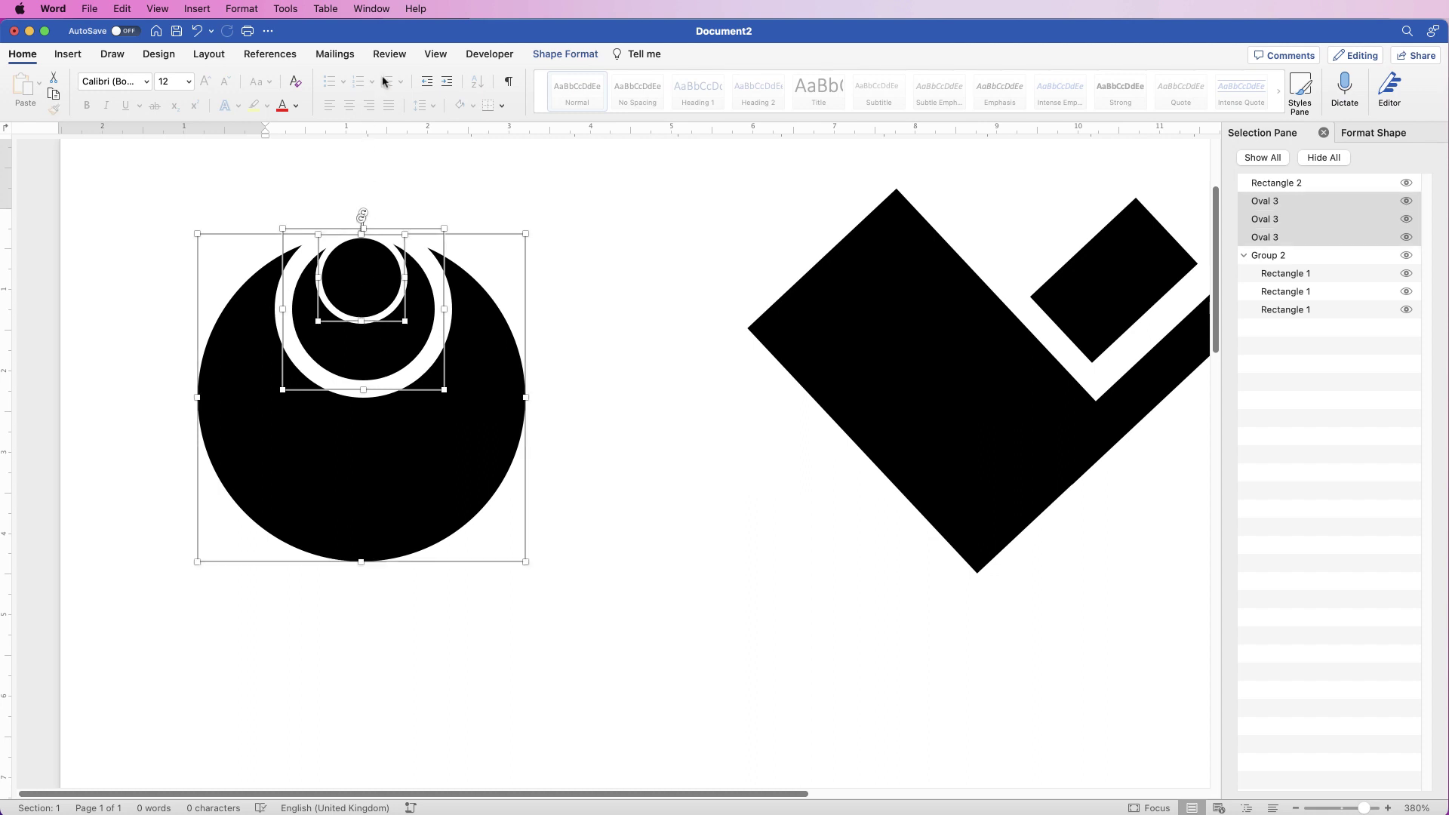
click(559, 58)
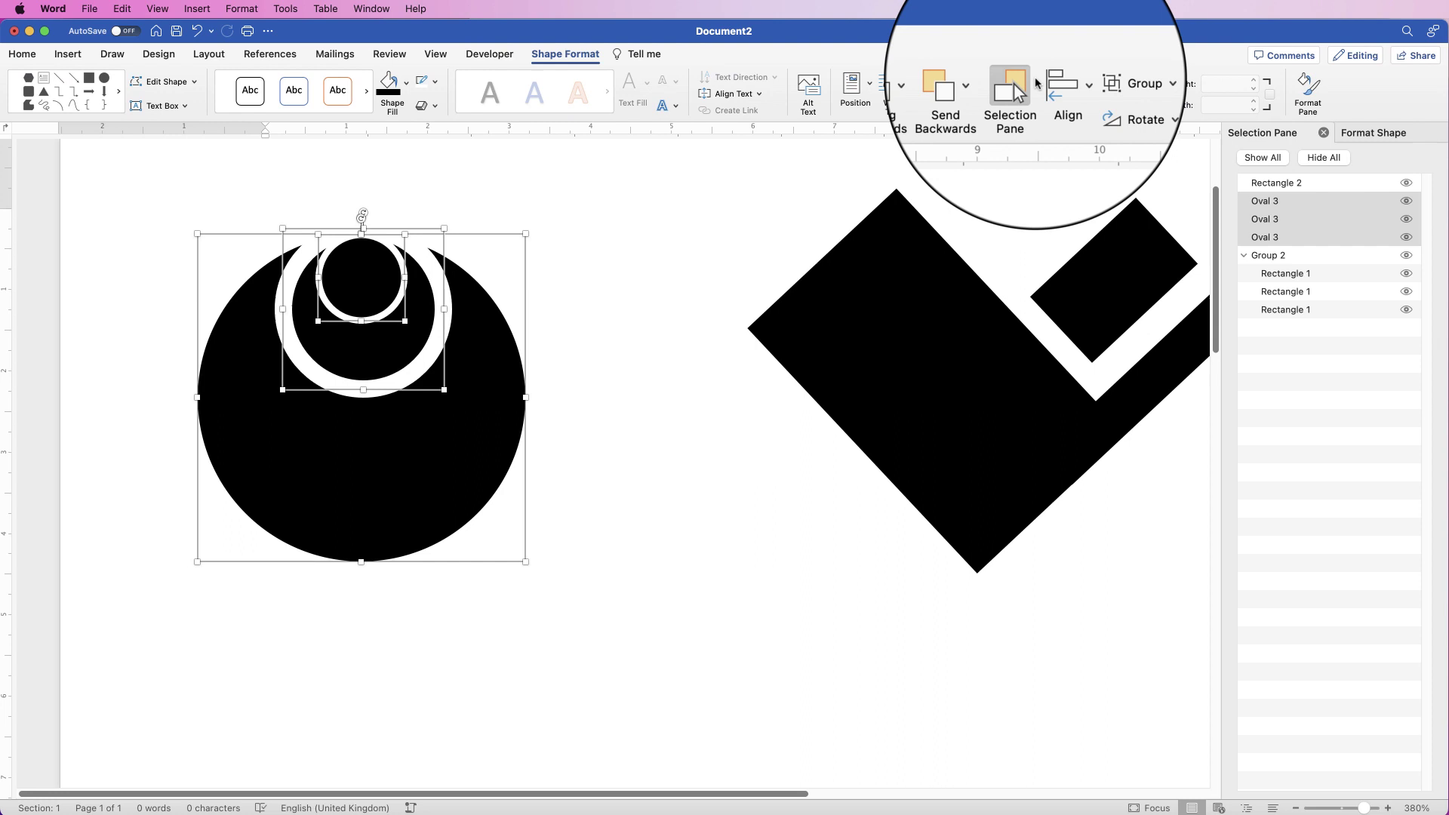
click(1072, 86)
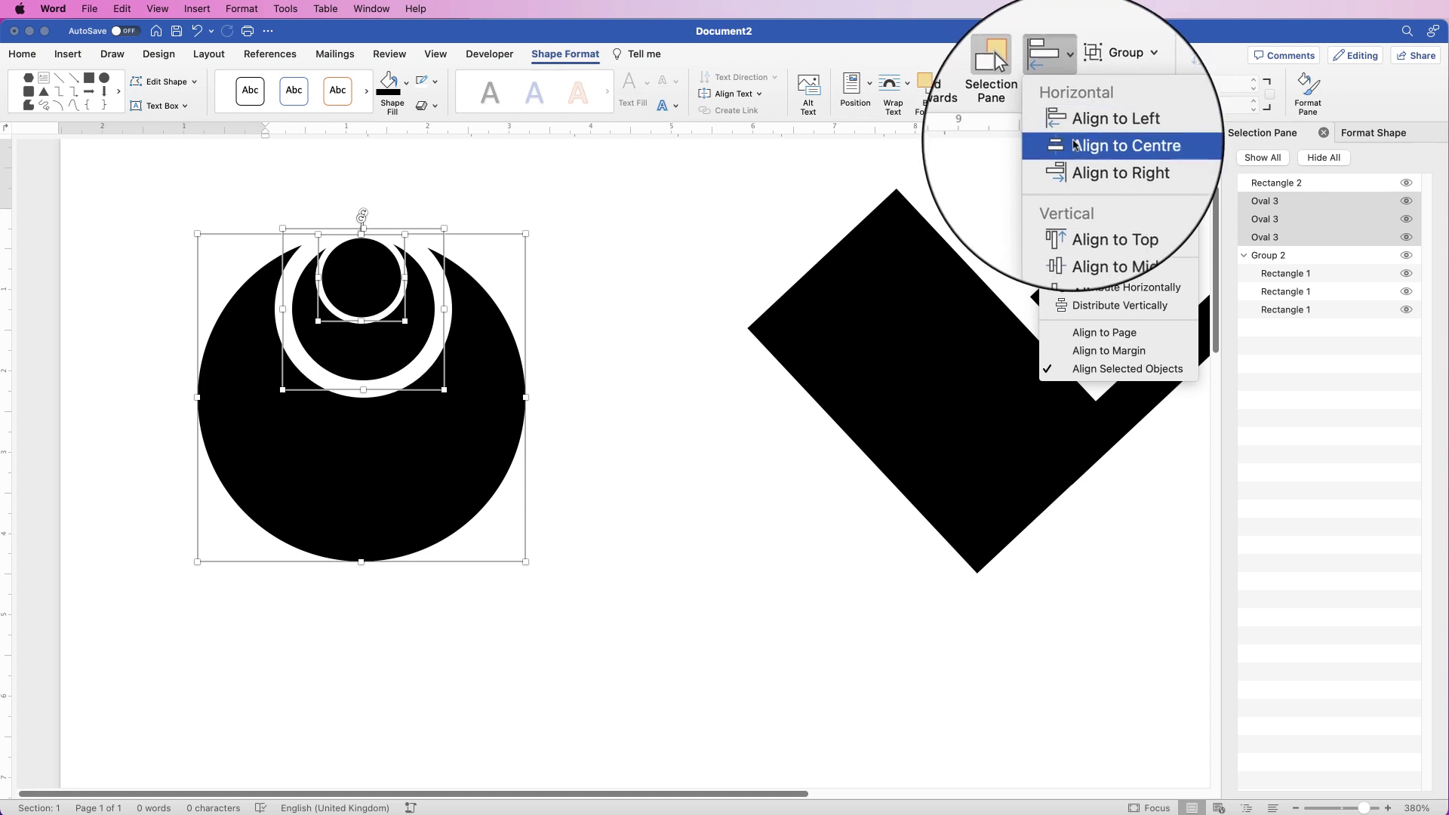
click(1140, 147)
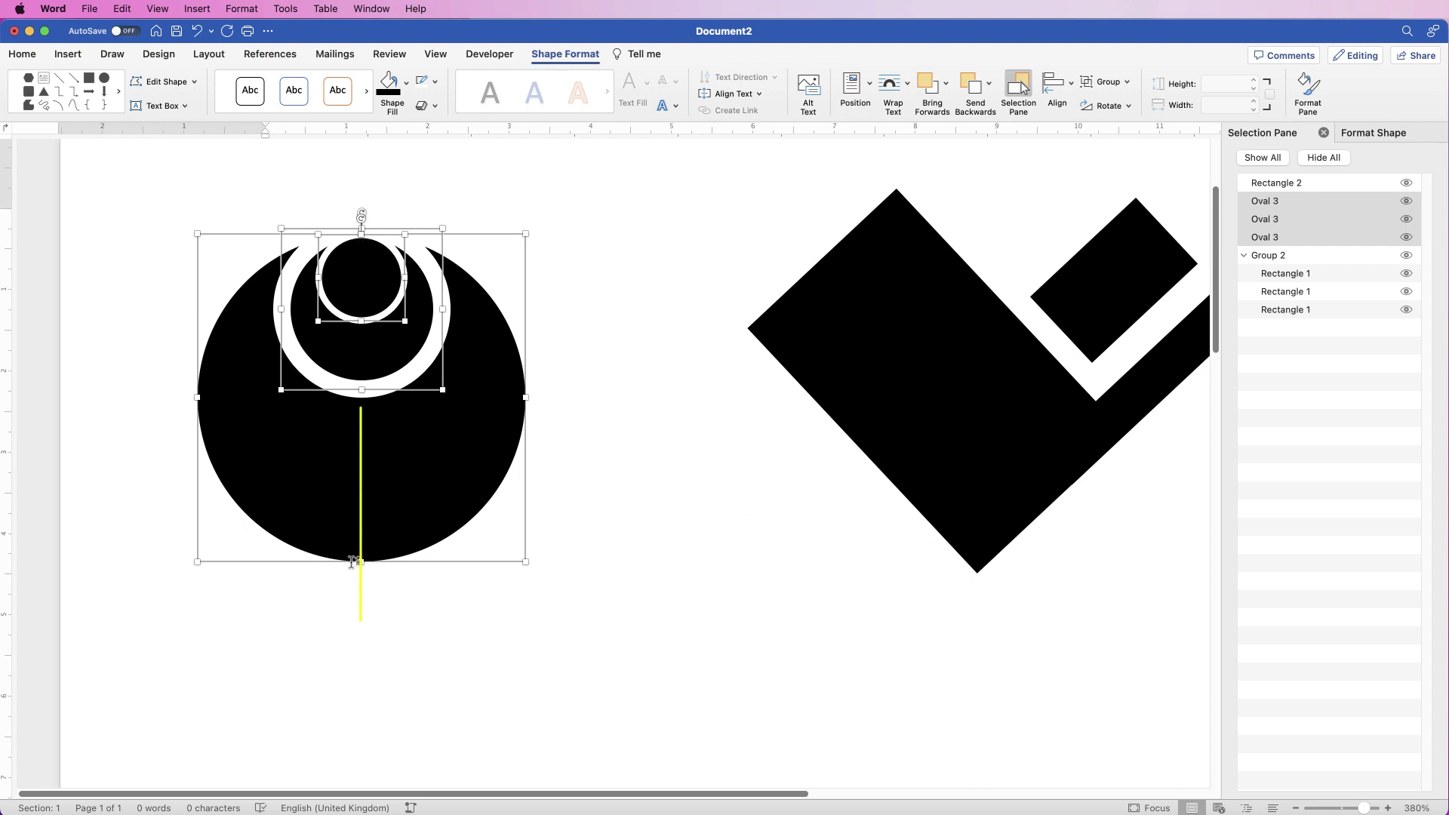
click(608, 404)
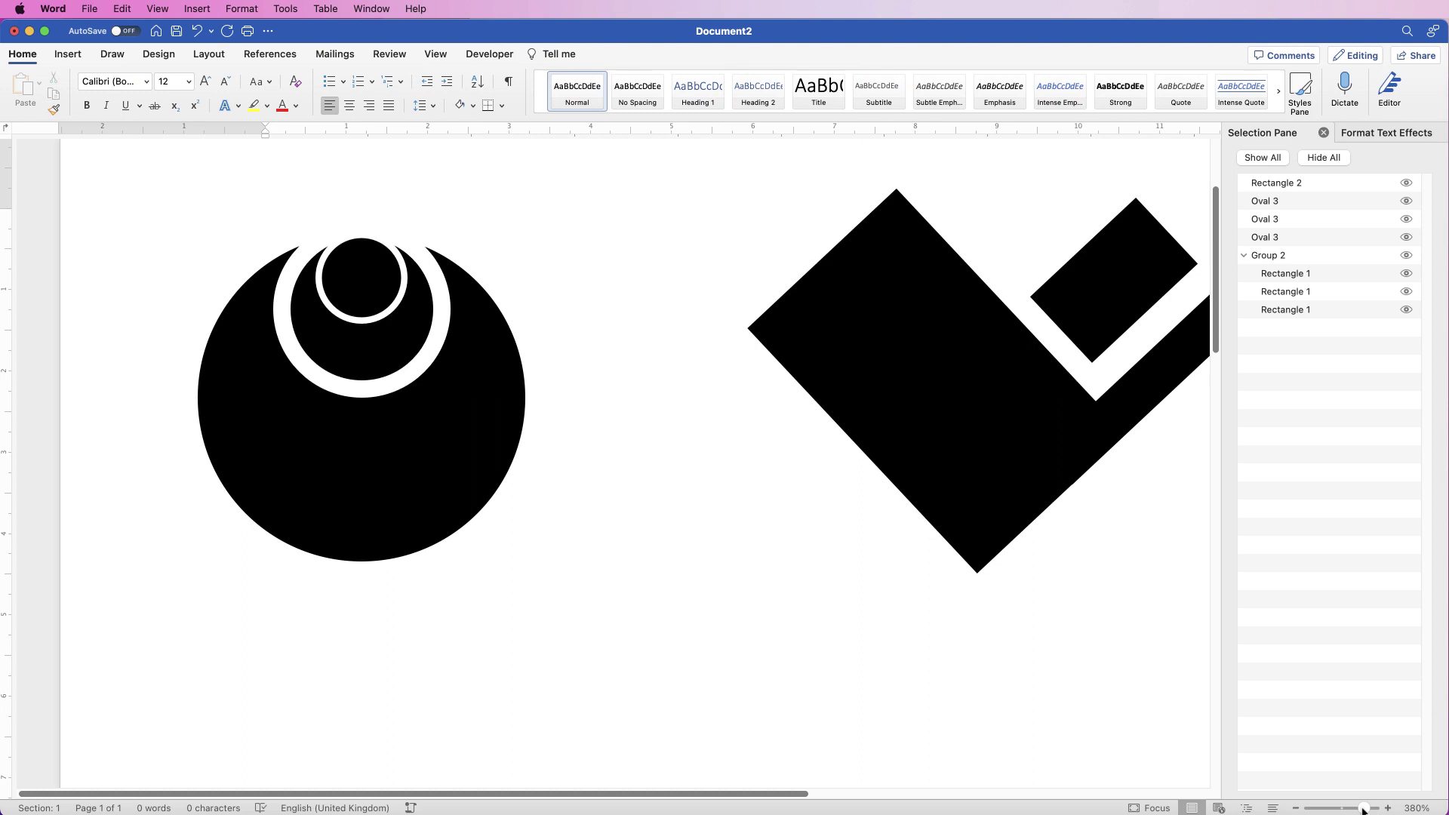
mouse_move(1362, 809)
mouse_down()
mouse_move(1340, 810)
mouse_move(1359, 809)
mouse_up()
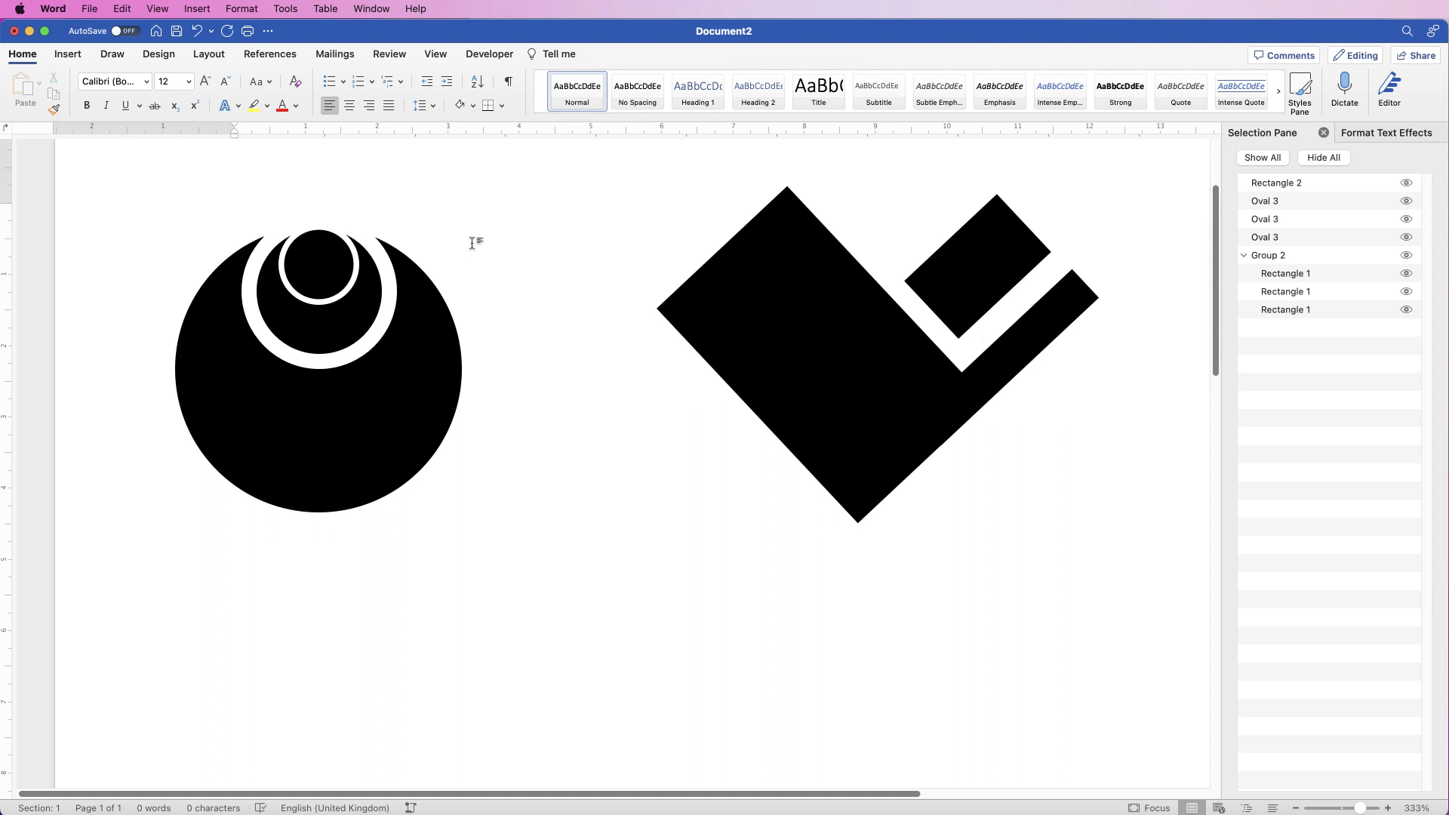
Set the page colour to the light grey swatch from Design > Page Colour
click(159, 53)
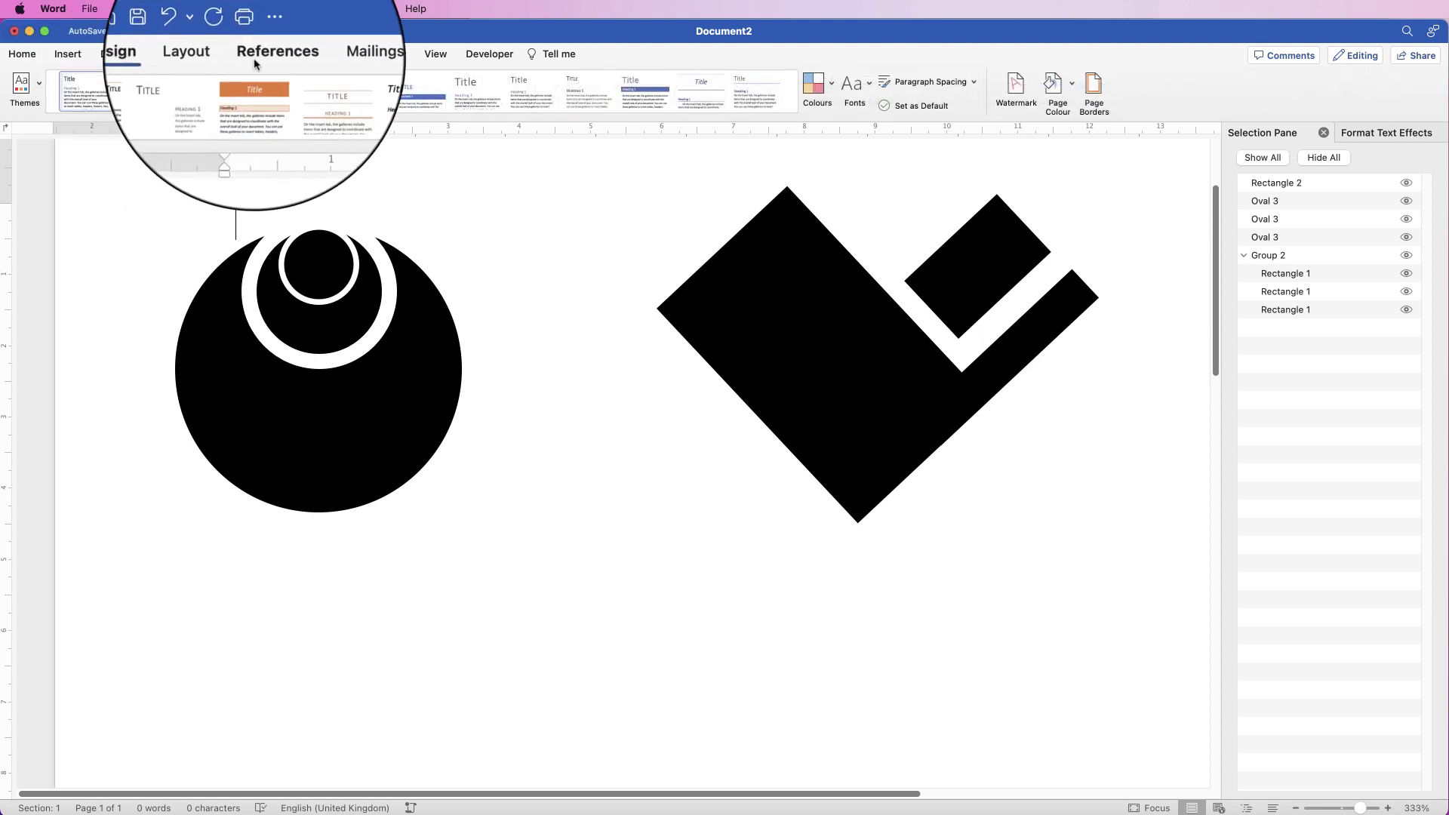
click(1054, 84)
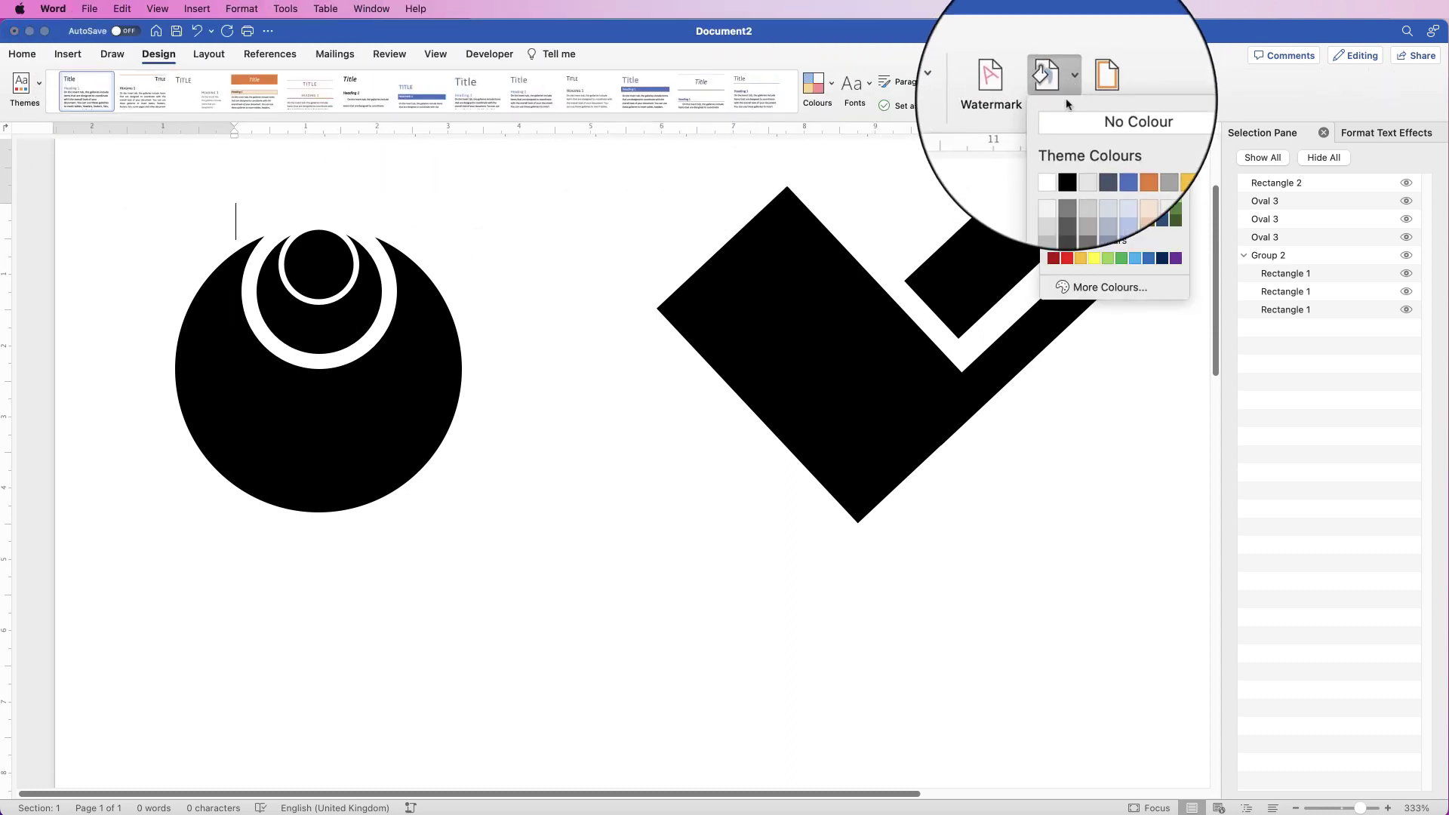
click(1052, 191)
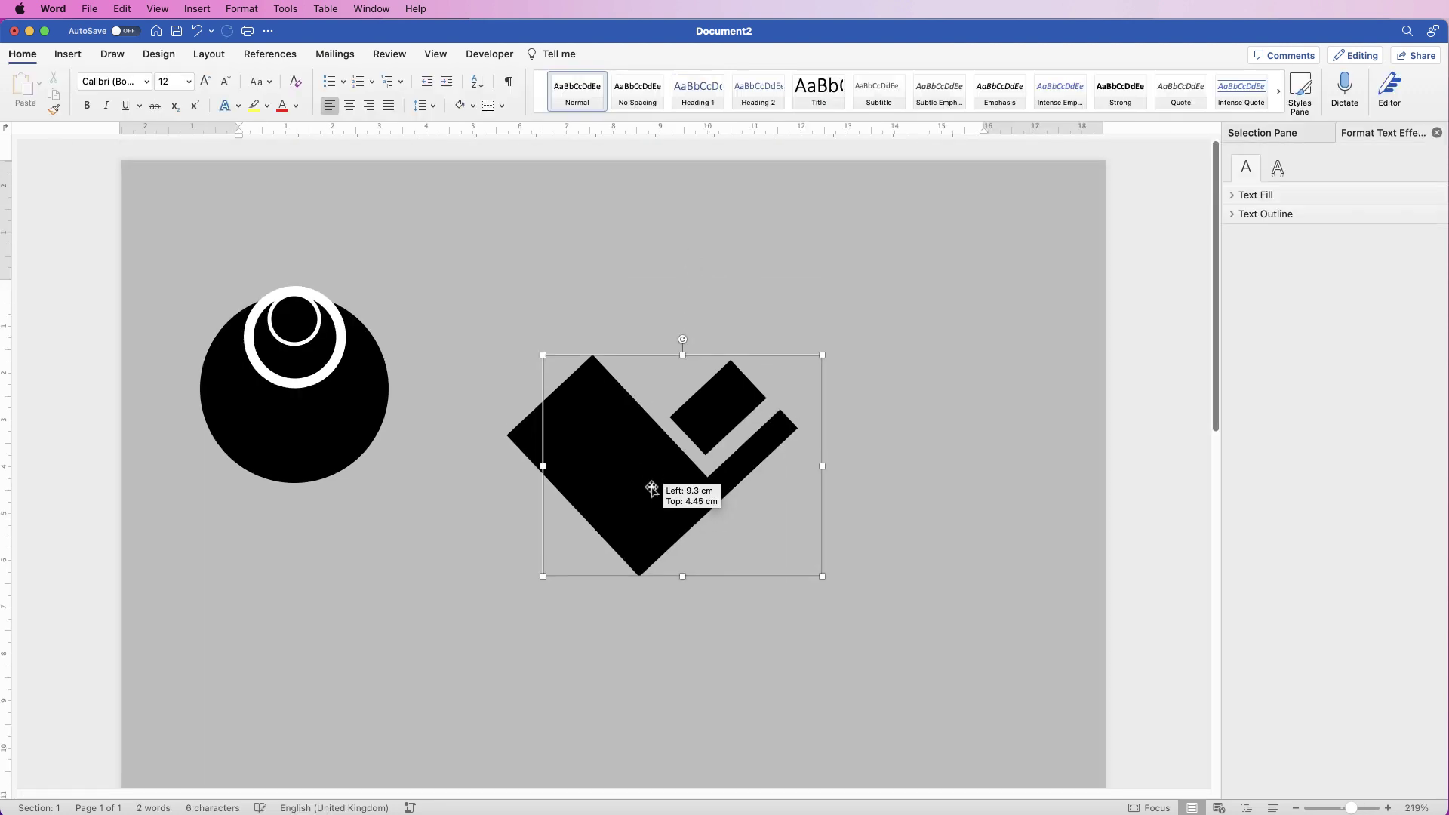
Move the angled logo to the page bottom and draw a horizontal text box on the grey page
drag(649, 489, 423, 740)
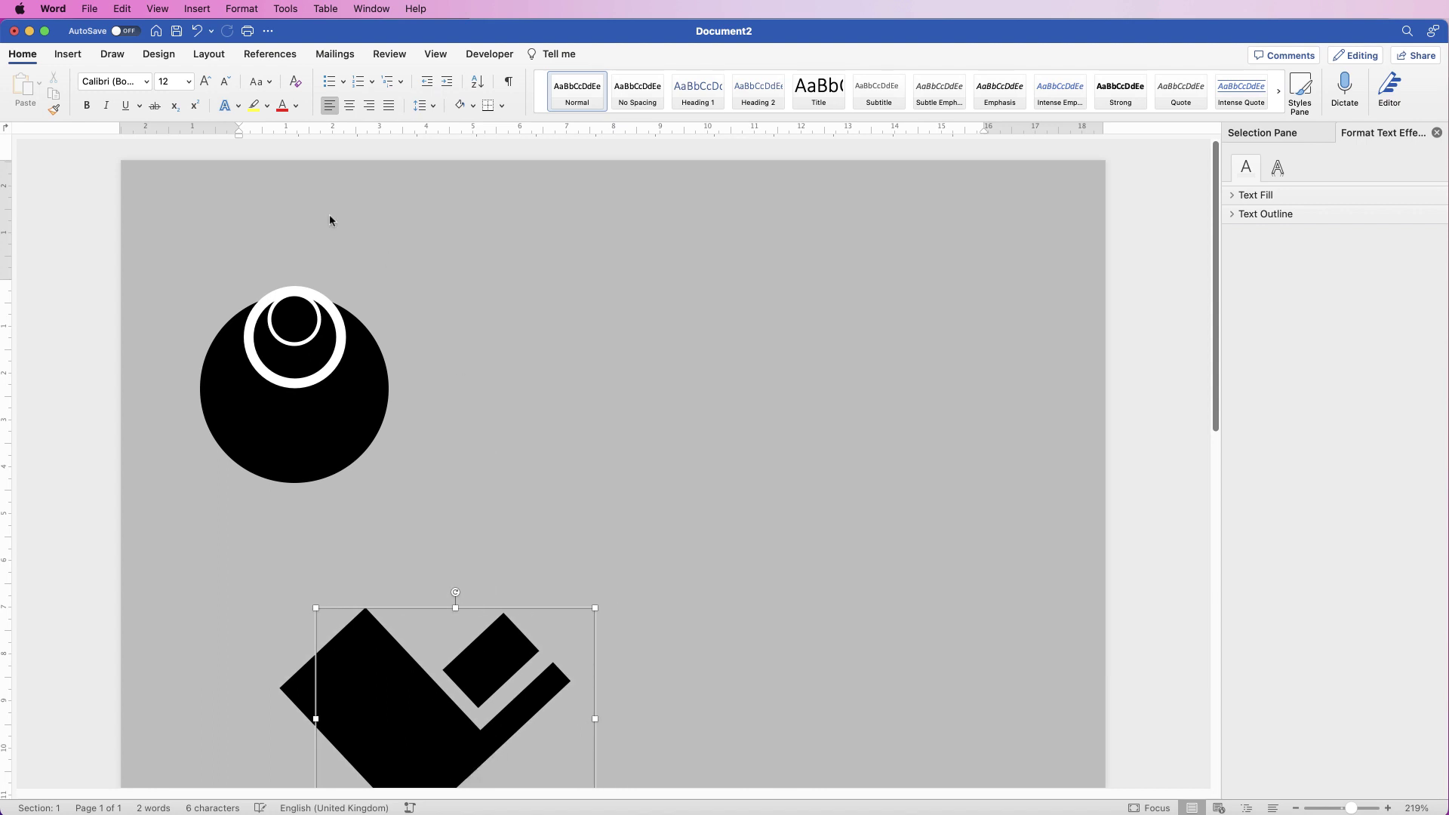
click(68, 55)
click(1000, 89)
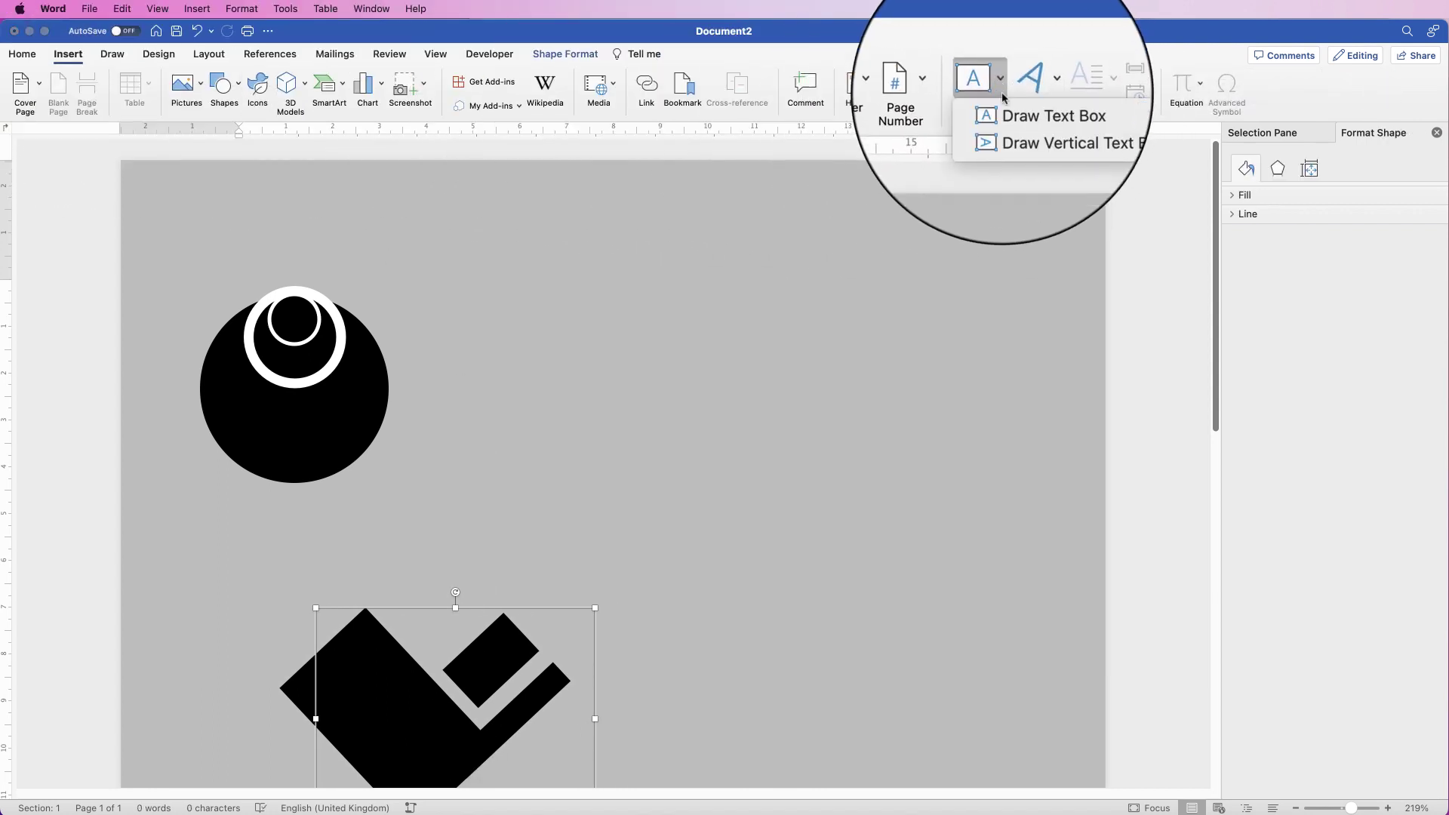
click(1042, 115)
mouse_move(528, 280)
mouse_down()
mouse_move(538, 314)
mouse_move(966, 444)
mouse_up()
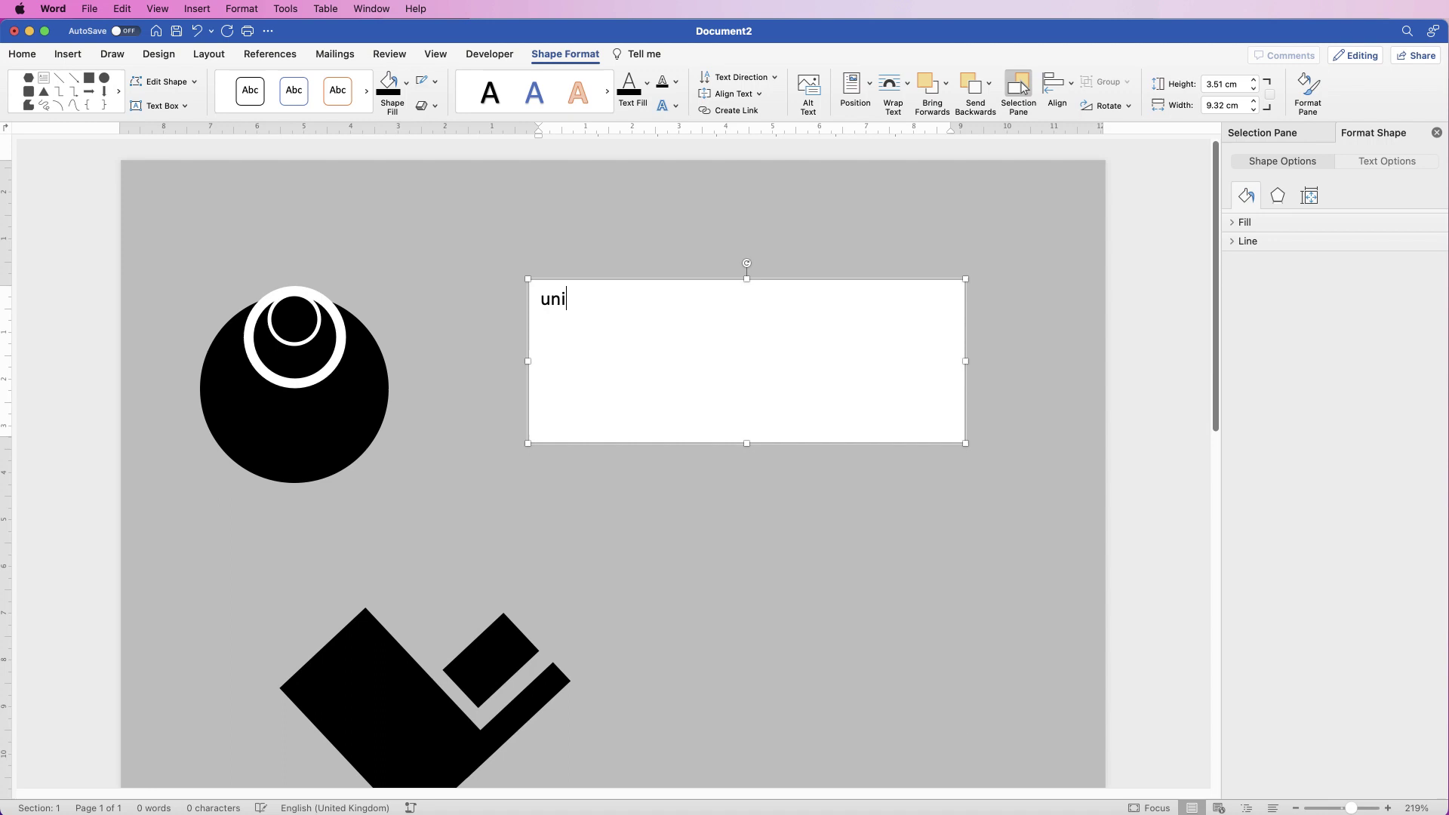
Enlarge 'uni' to 100 pt and set it in the heavy Aharoni font
double_click(565, 302)
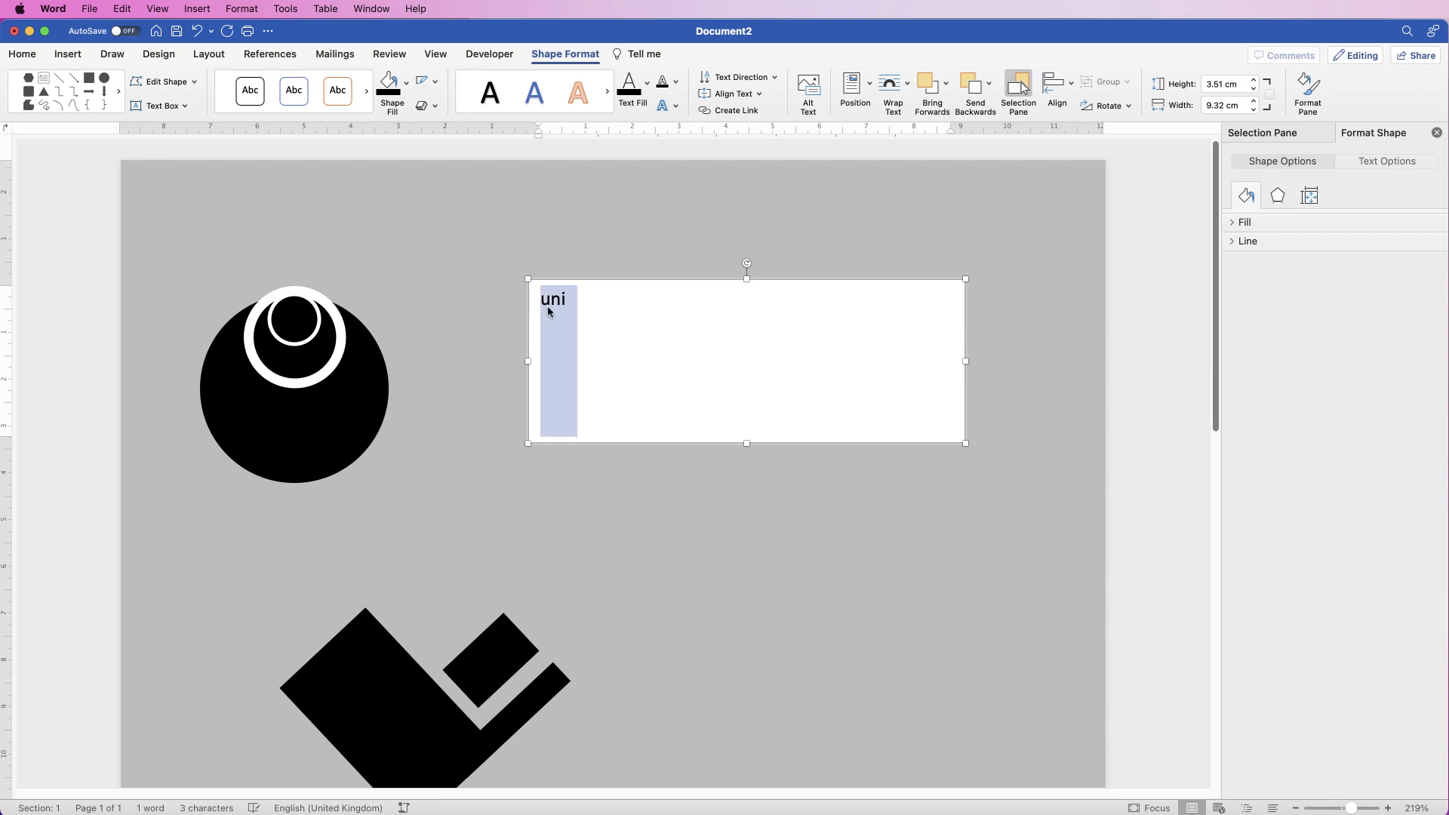
click(22, 54)
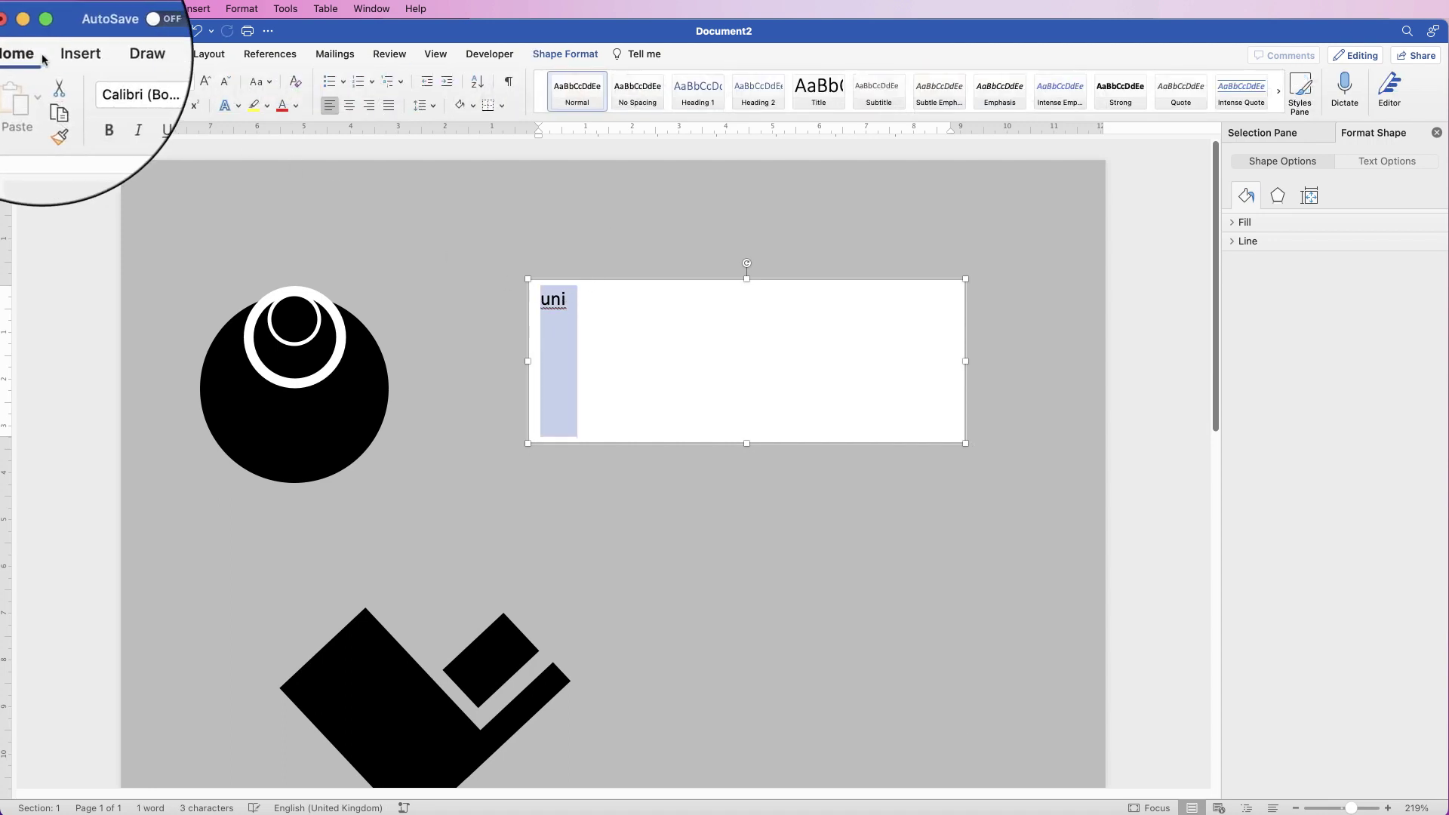
click(203, 81)
click(204, 81)
click(203, 82)
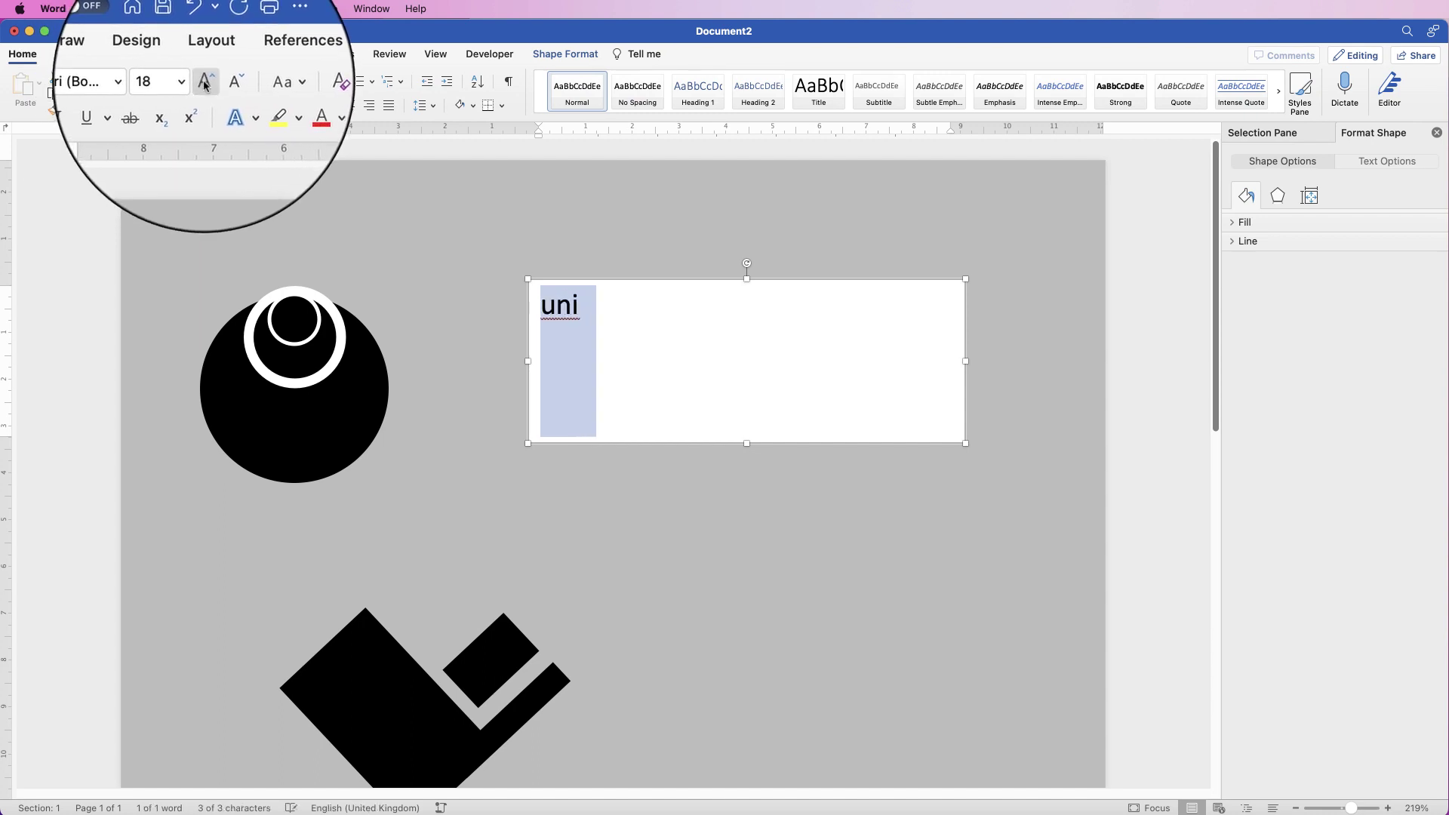
click(204, 81)
click(204, 81)
click(203, 81)
click(204, 82)
click(204, 82)
click(204, 82)
click(204, 82)
click(204, 82)
click(204, 82)
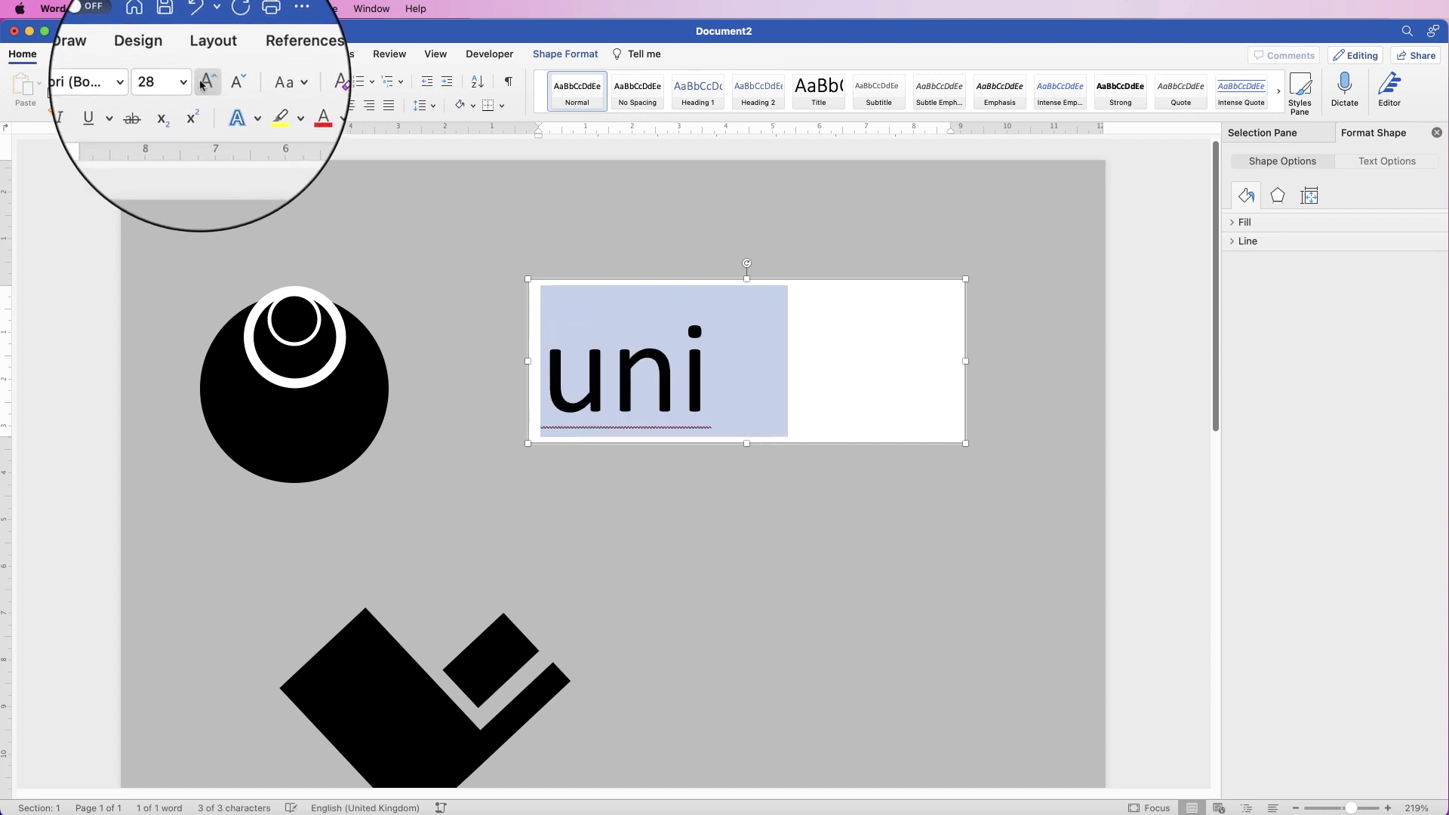
click(146, 87)
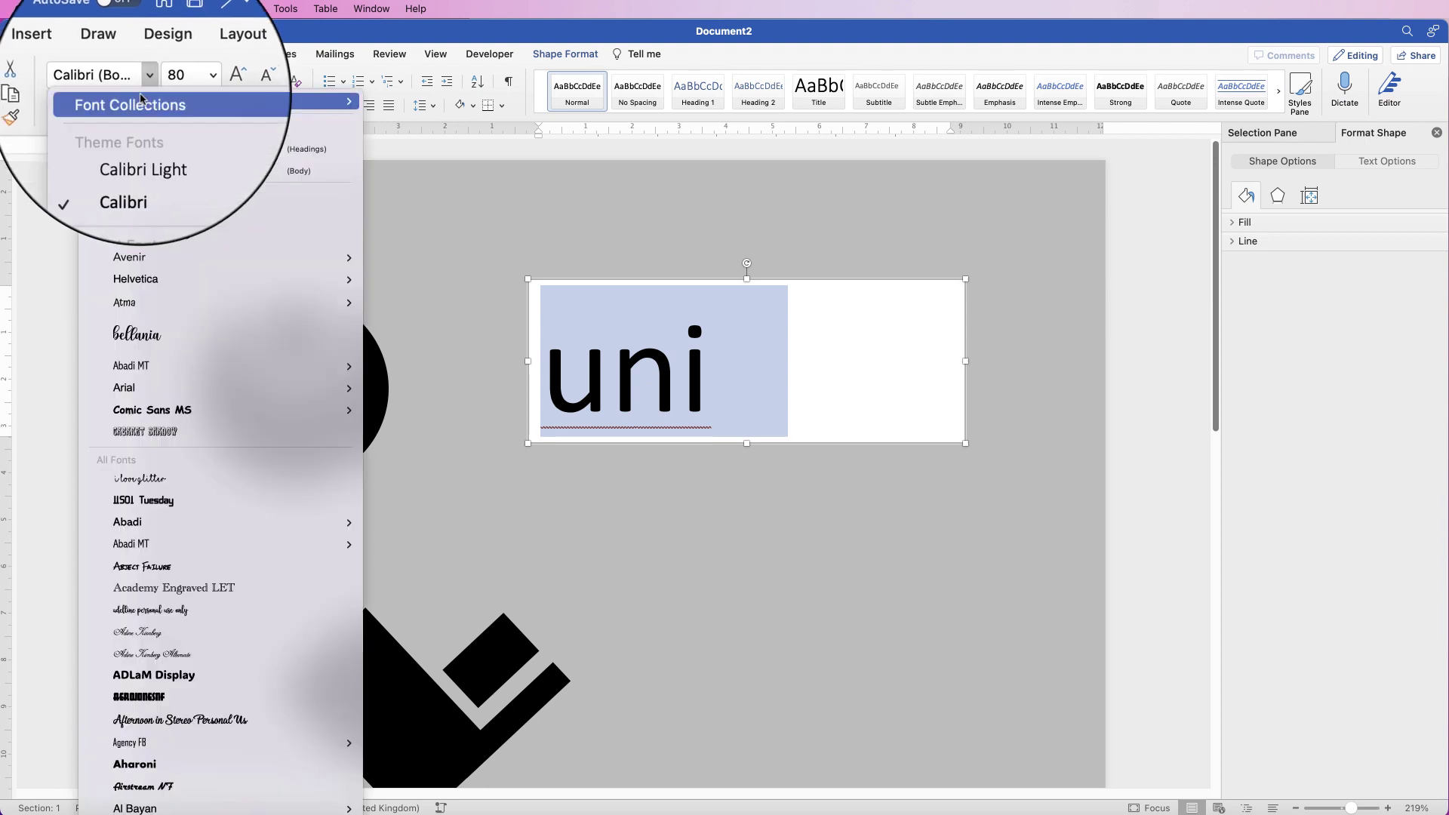
click(135, 214)
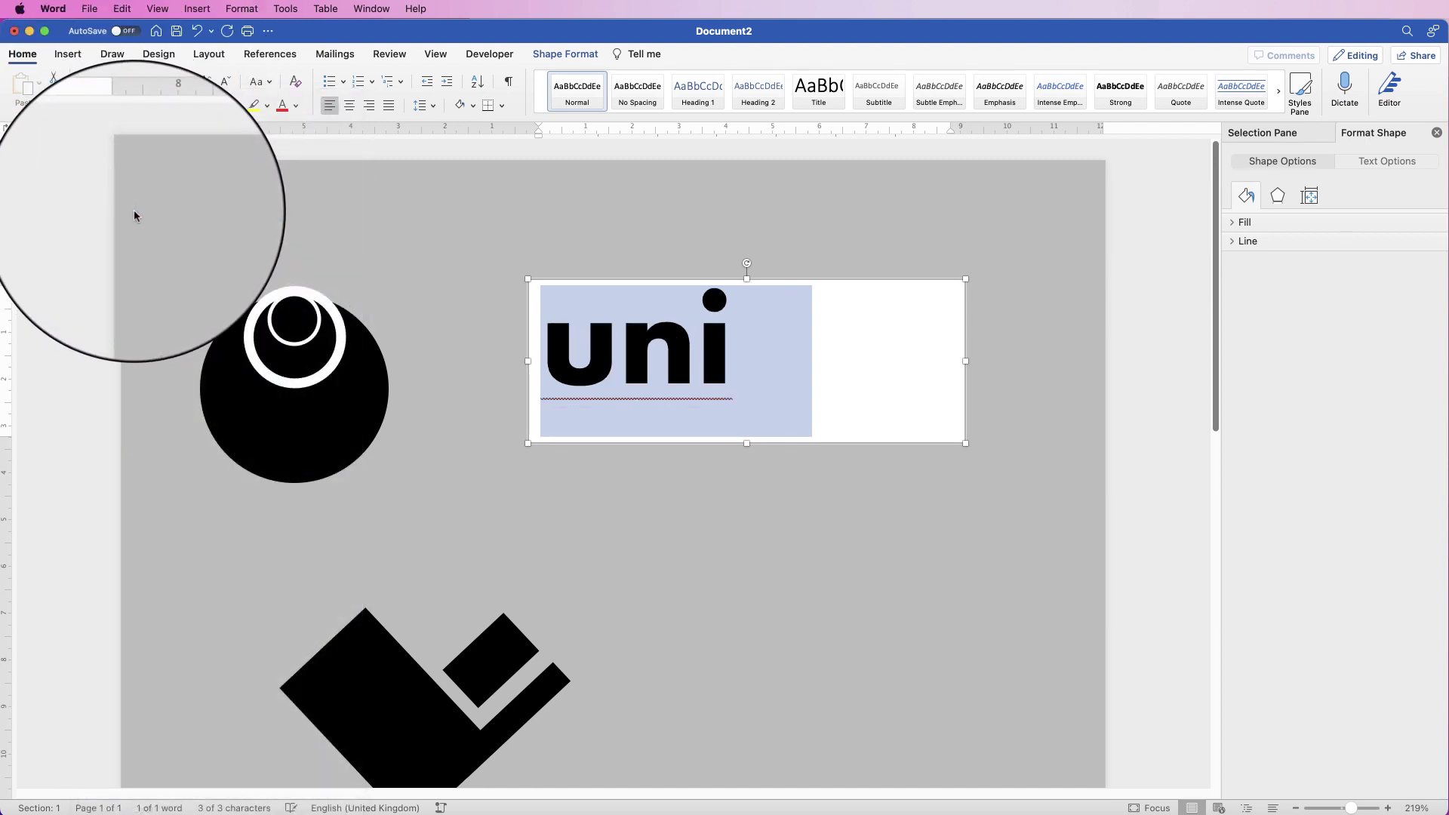
click(204, 81)
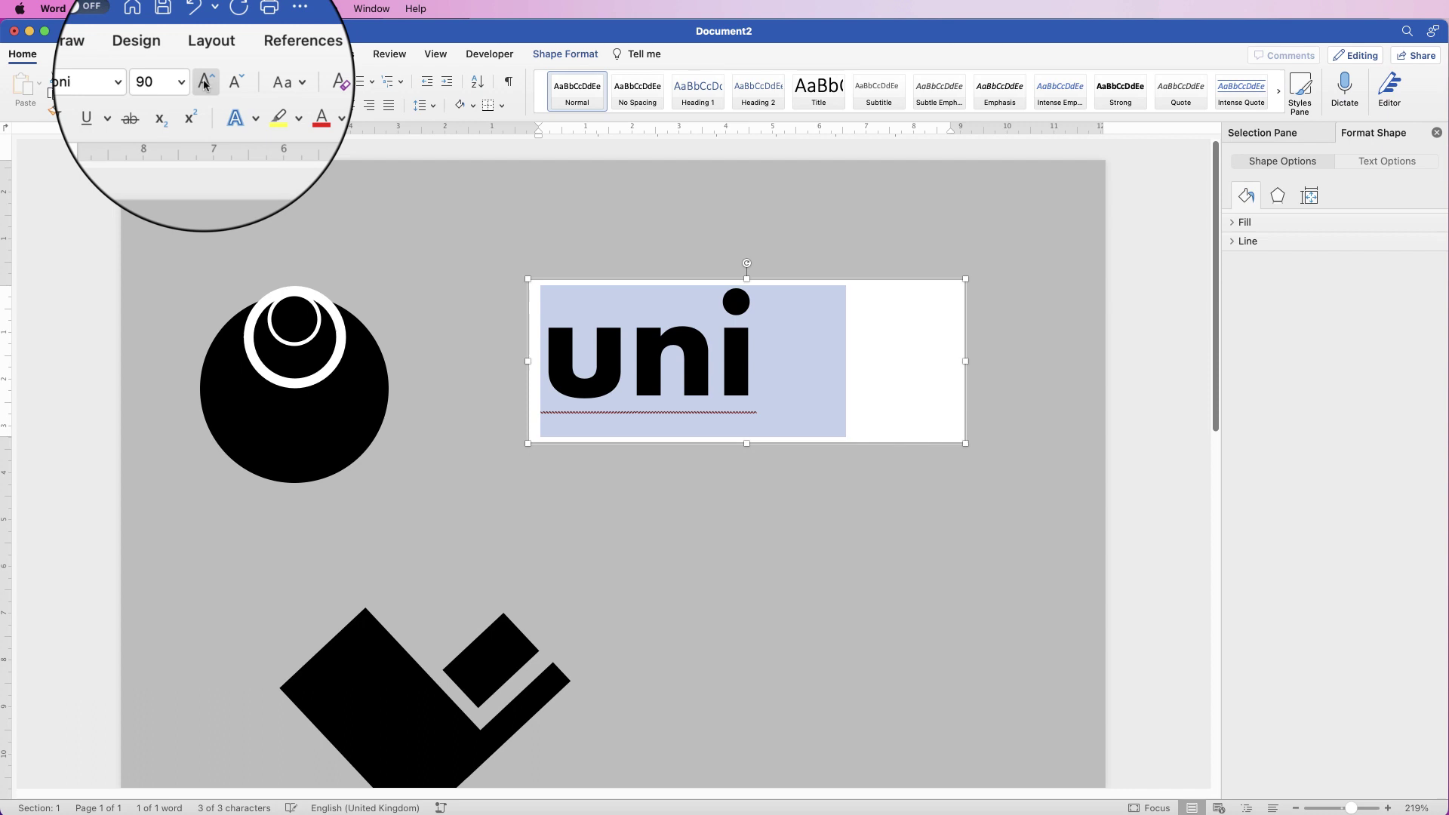
click(204, 82)
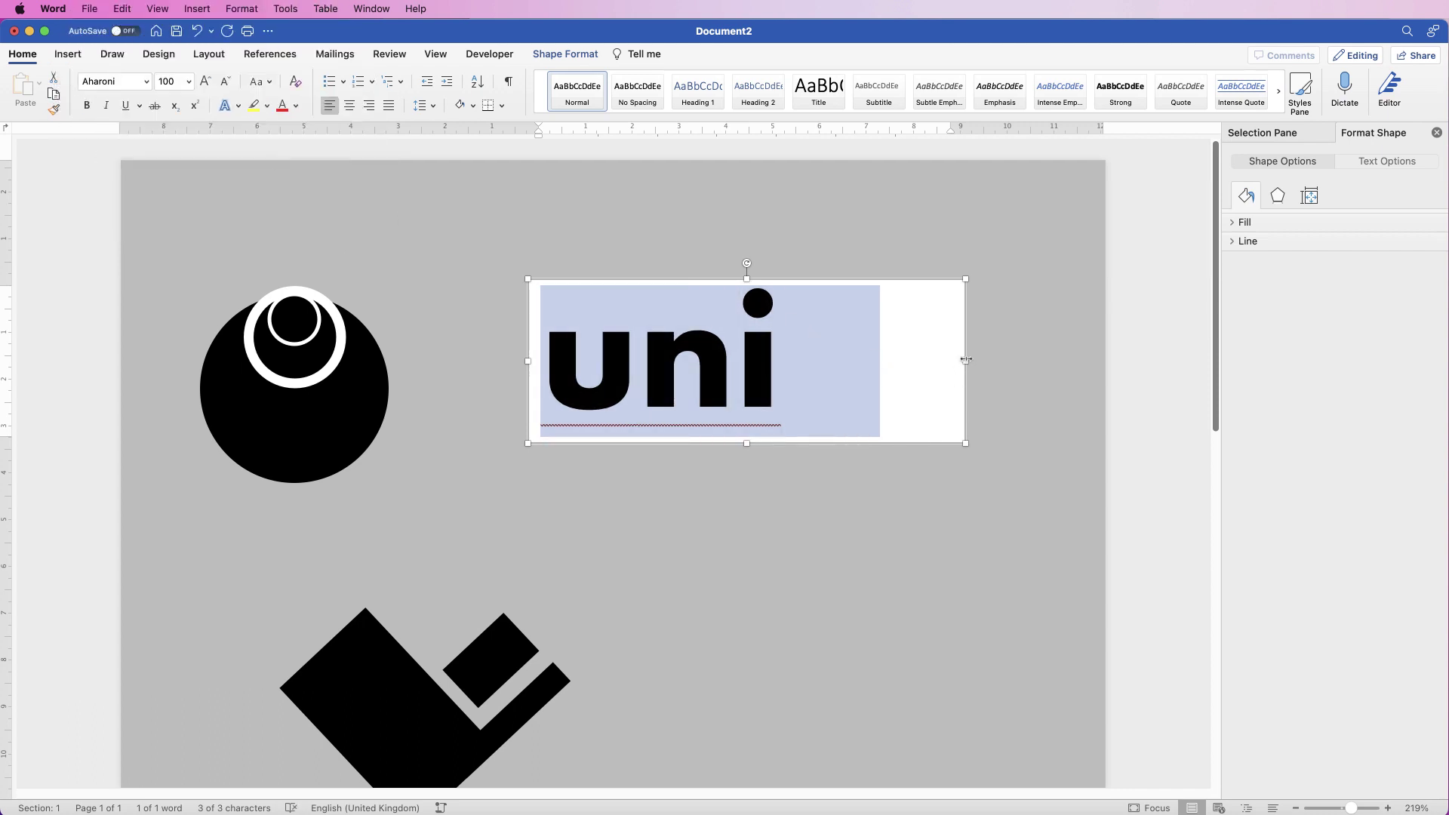
Give the 'uni' text box no outline and no fill, and ignore its spelling flag
click(998, 338)
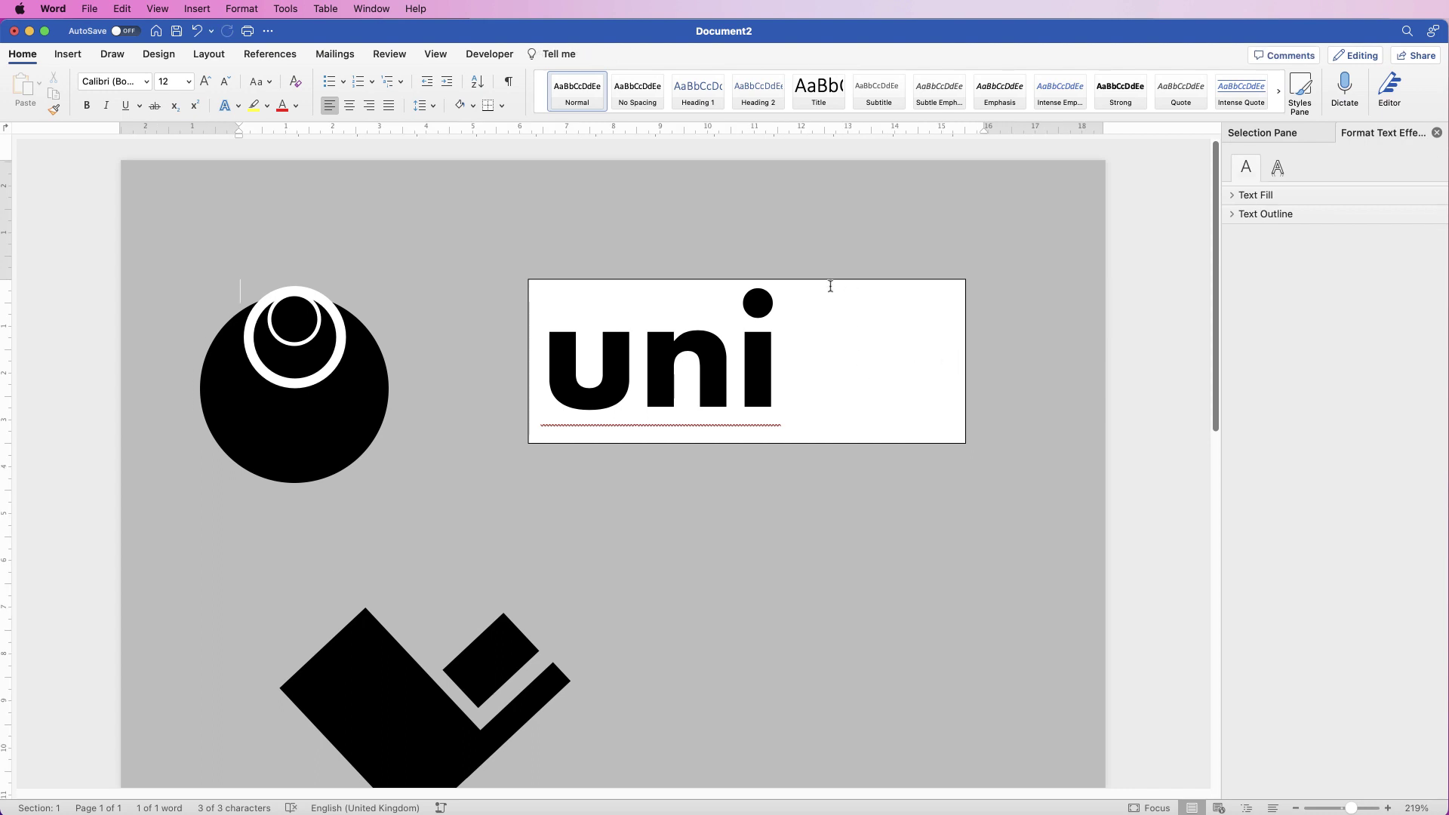
click(529, 349)
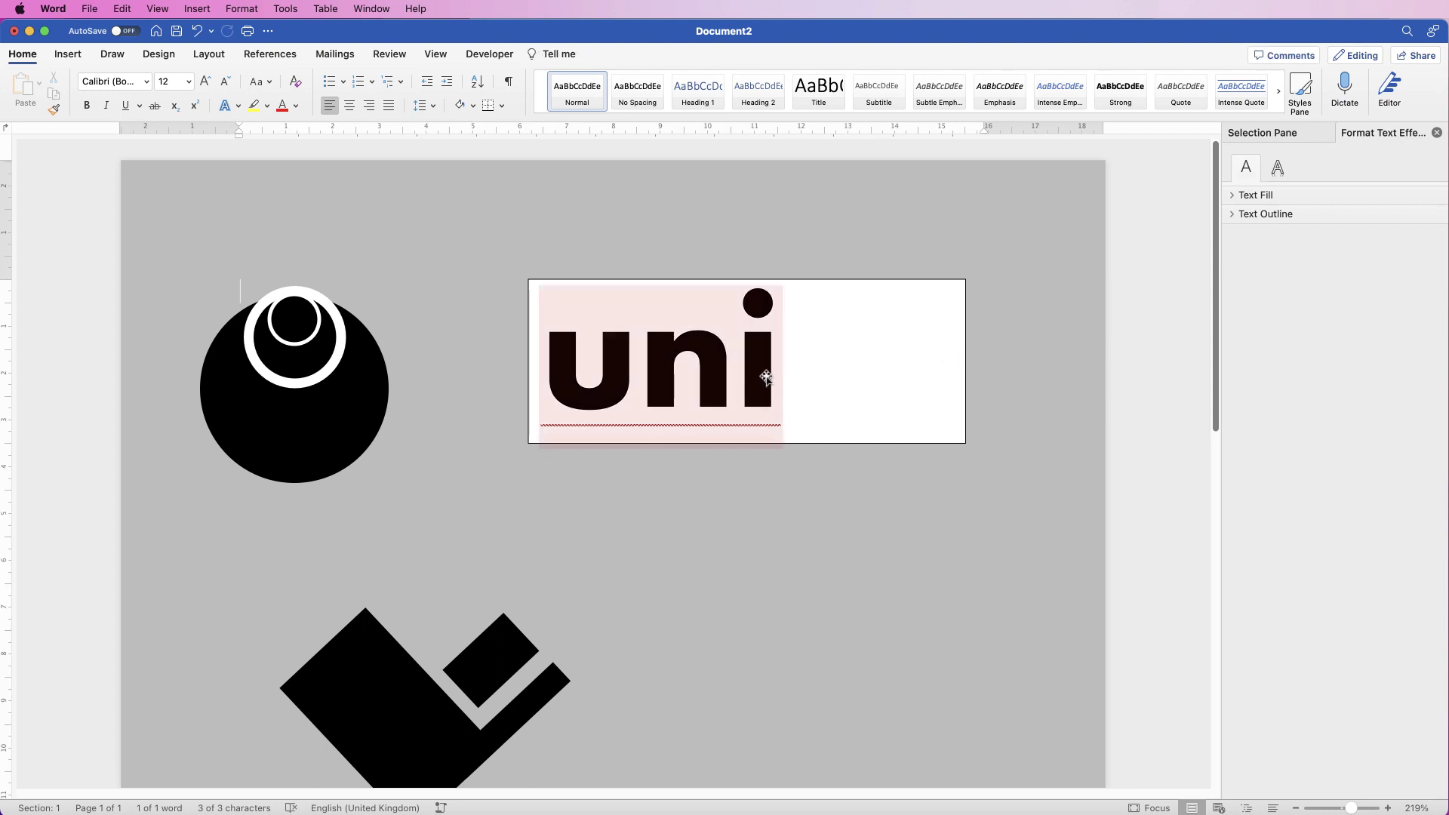
click(802, 348)
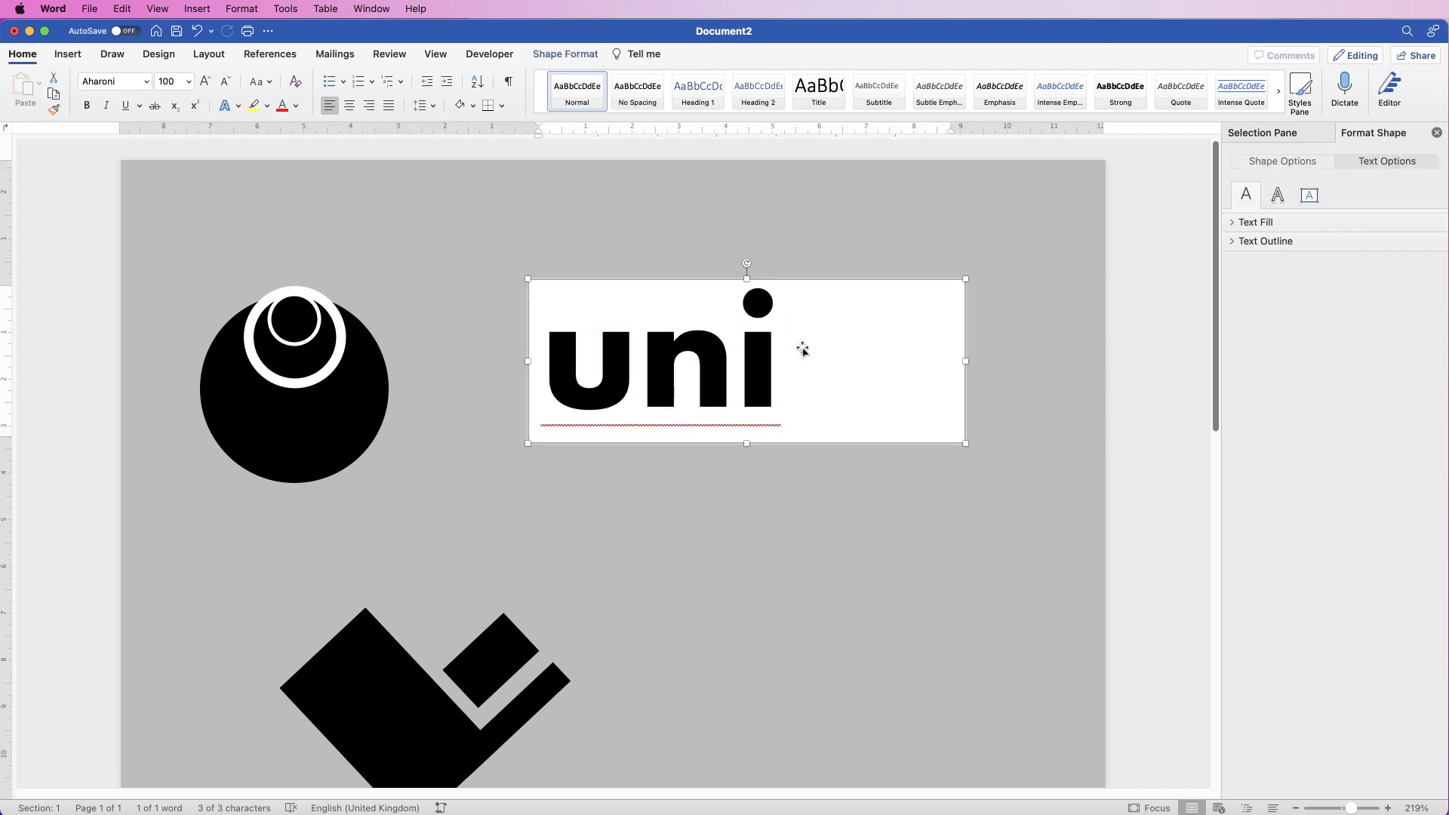
click(555, 59)
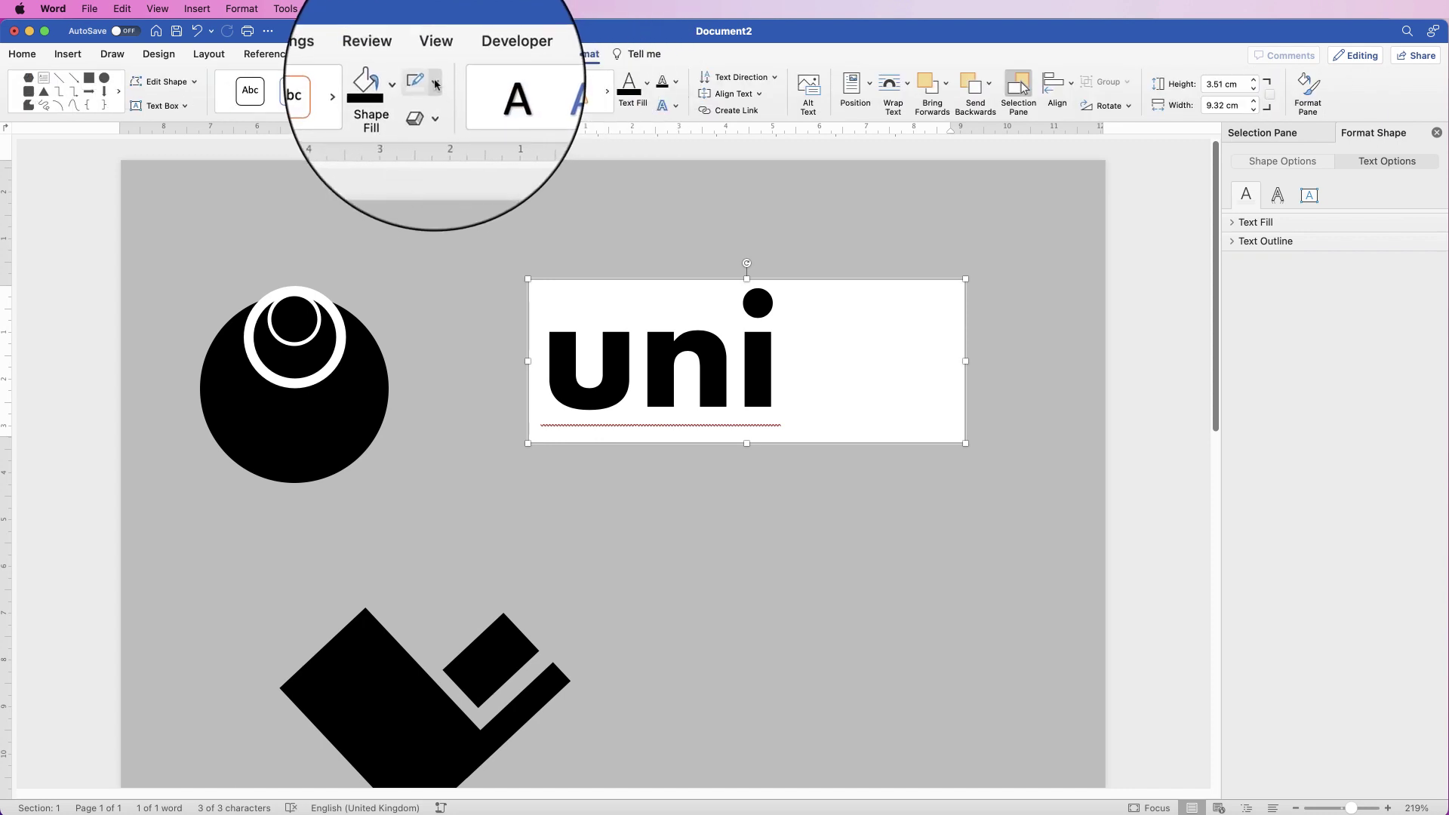
click(436, 85)
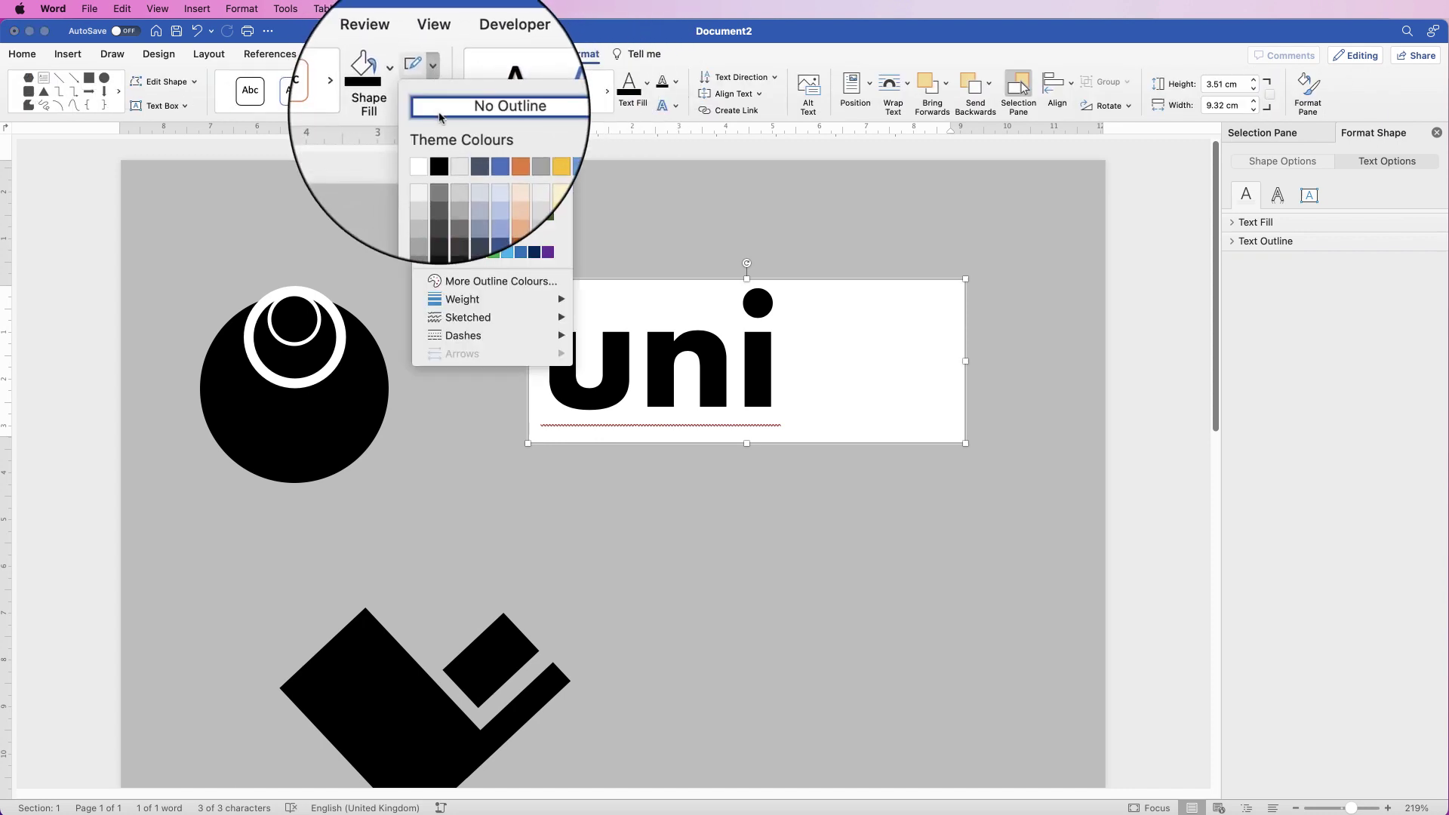
click(440, 113)
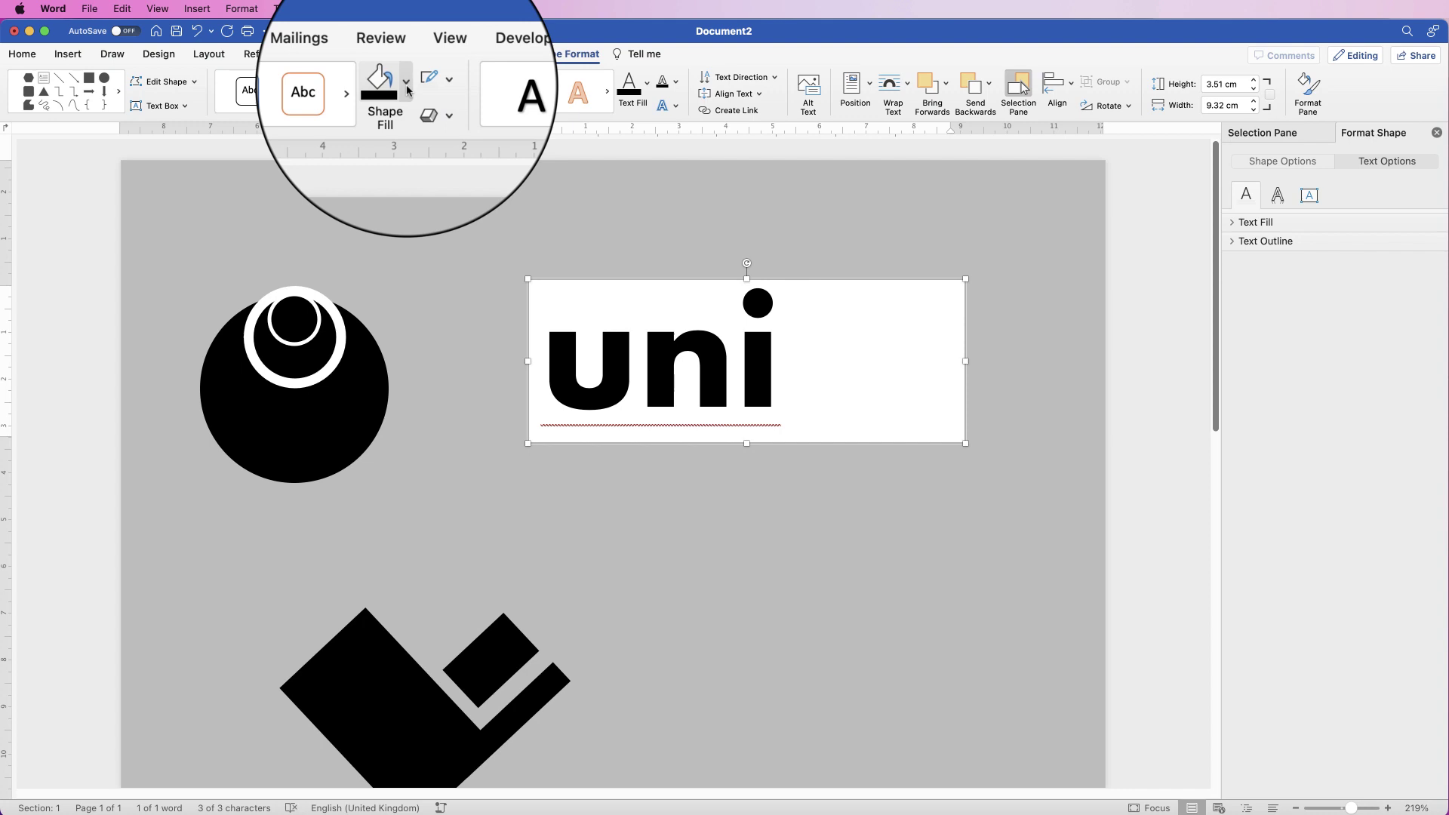
click(408, 67)
click(404, 119)
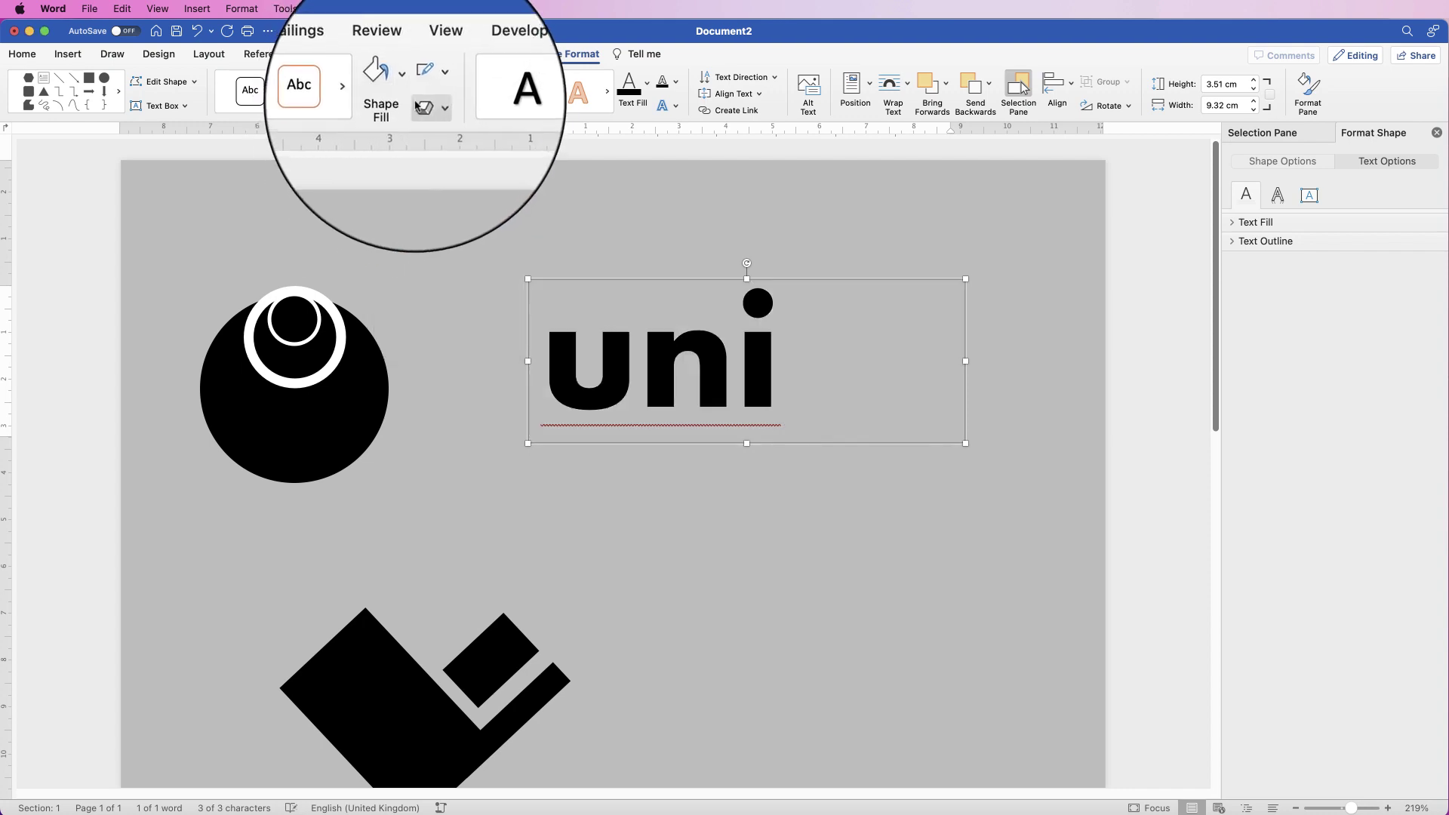
click(641, 374)
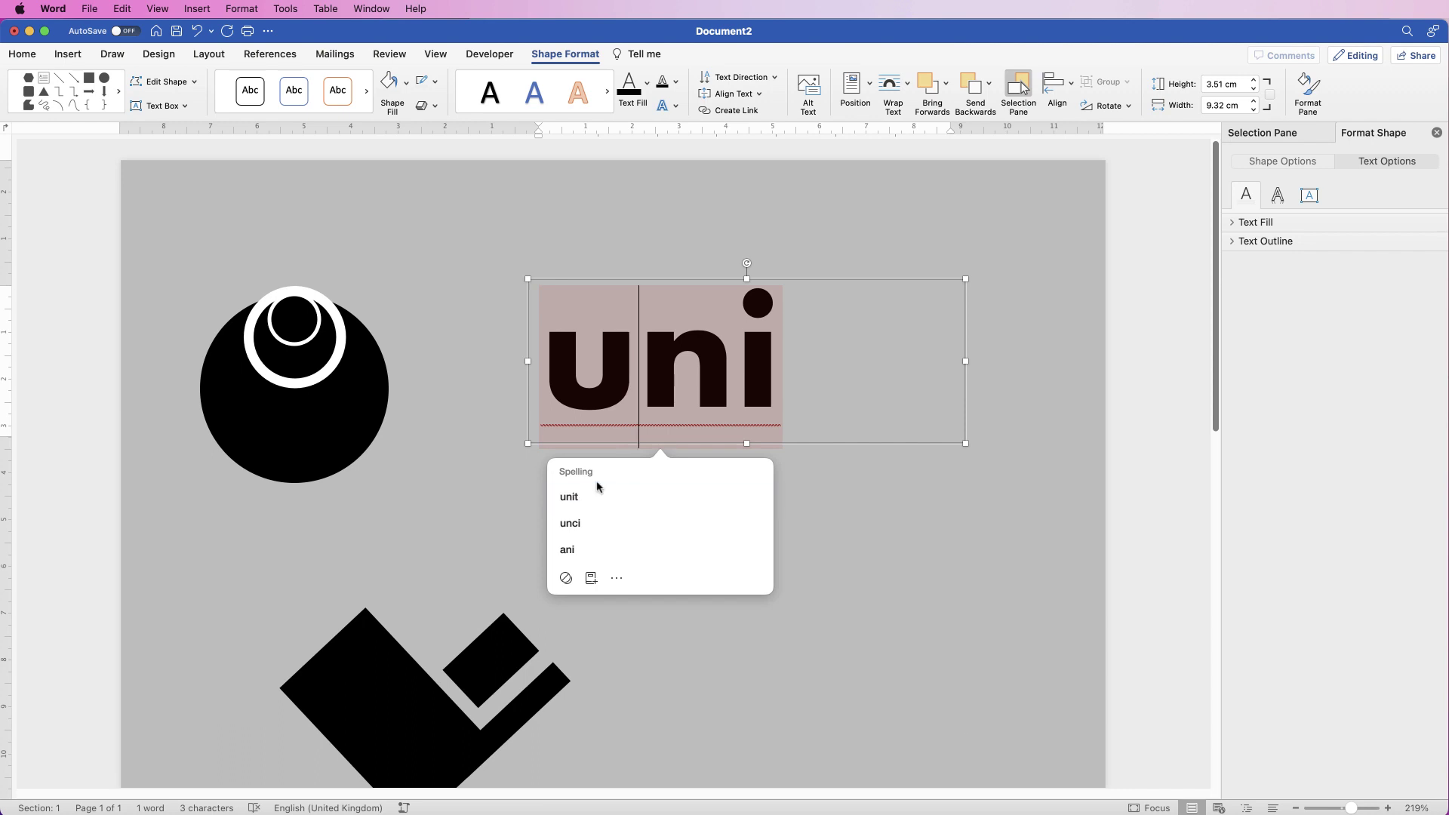
click(566, 578)
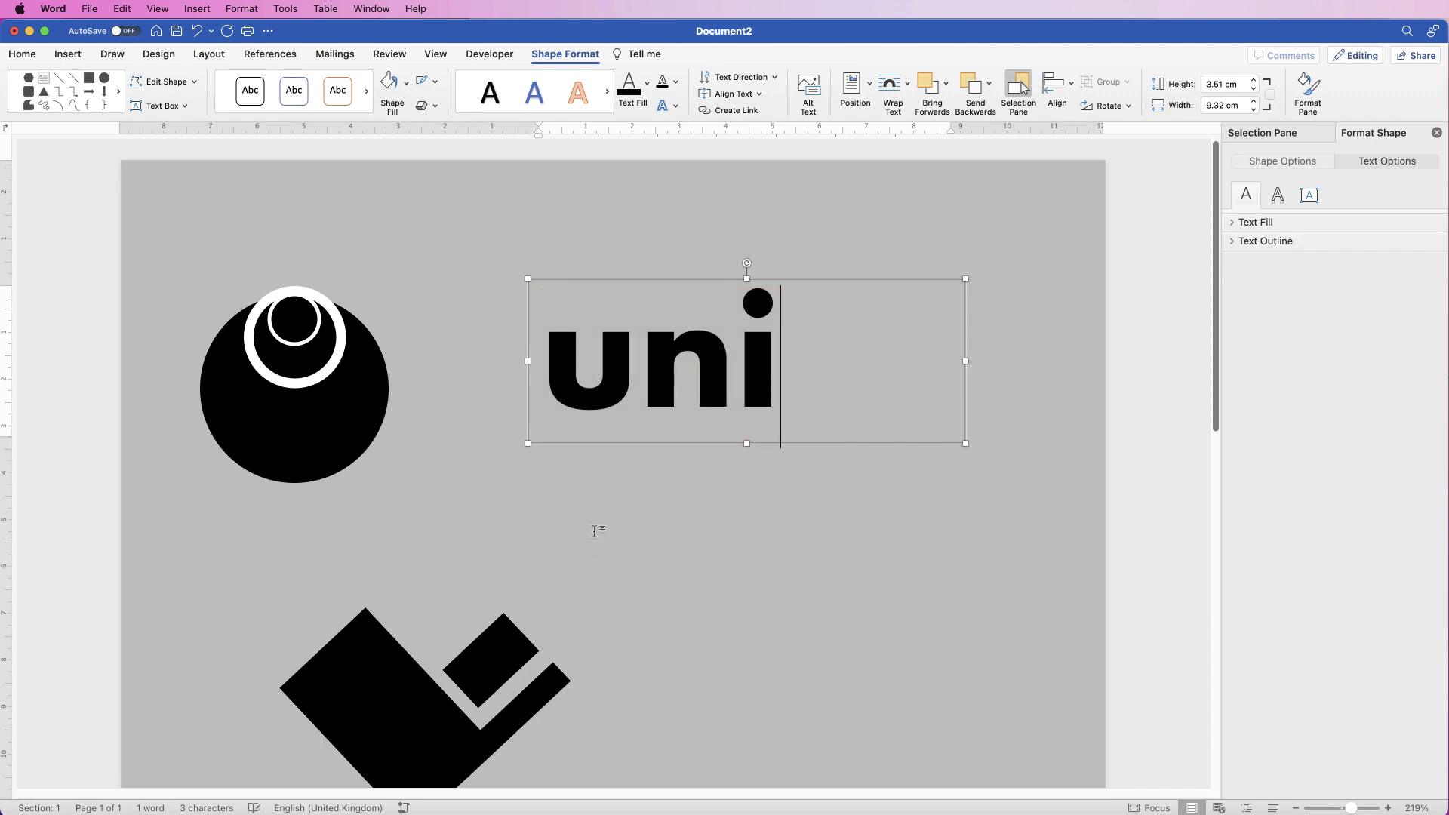
Narrow the 'uni' box, duplicate it, and change the copy's text to 'que'
drag(966, 361, 806, 361)
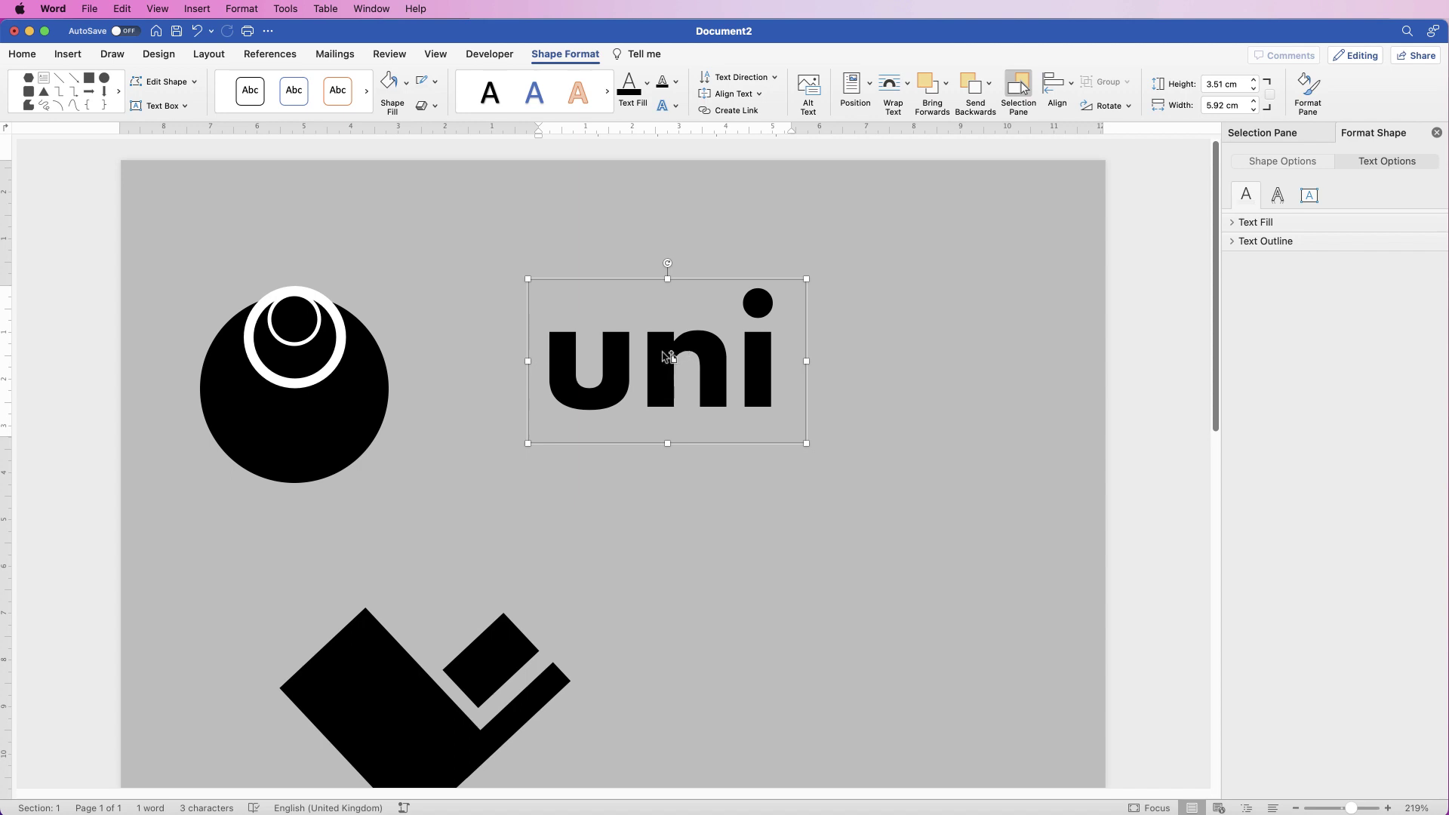
drag(670, 357, 780, 530)
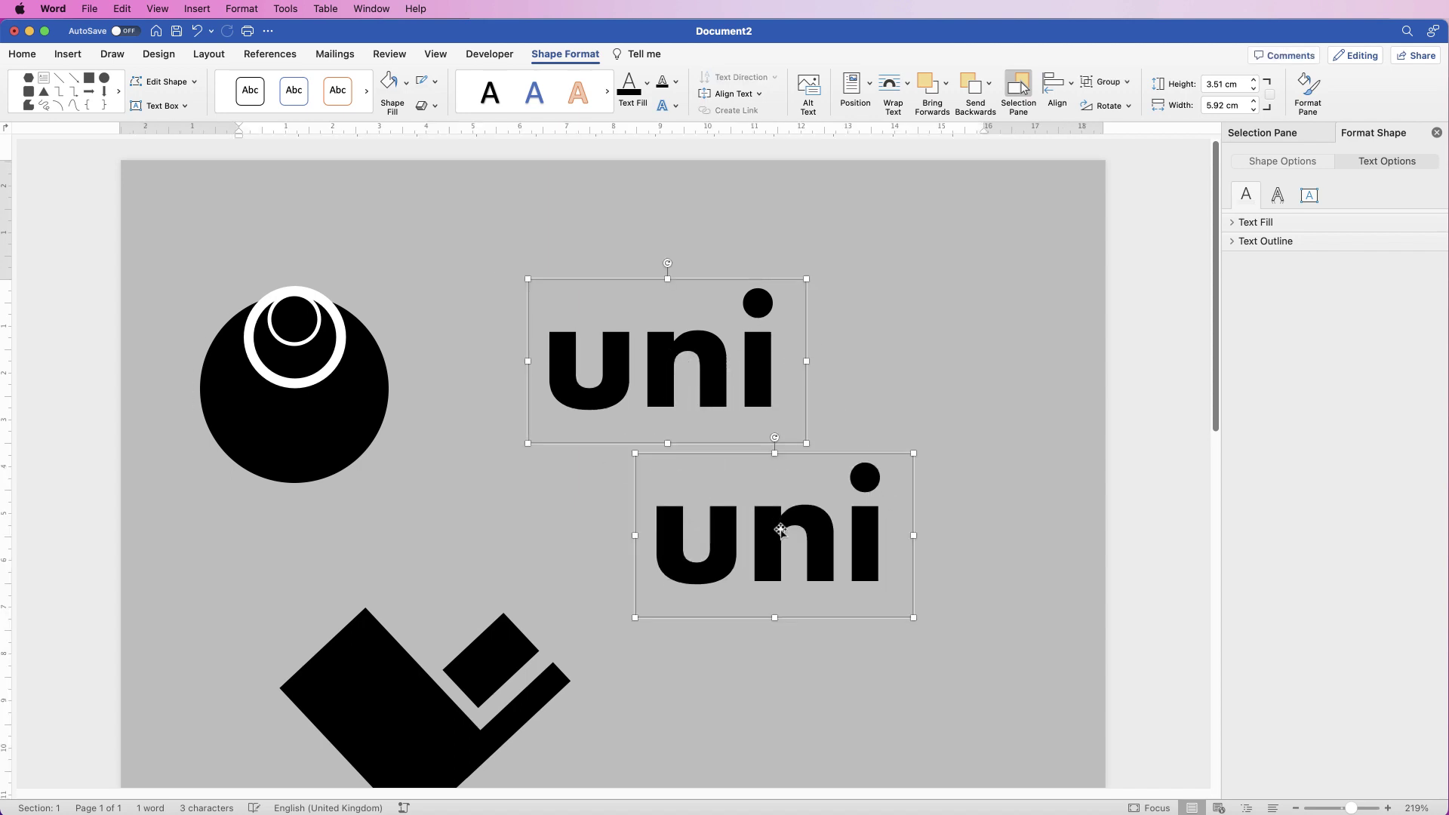
click(861, 535)
triple_click(842, 538)
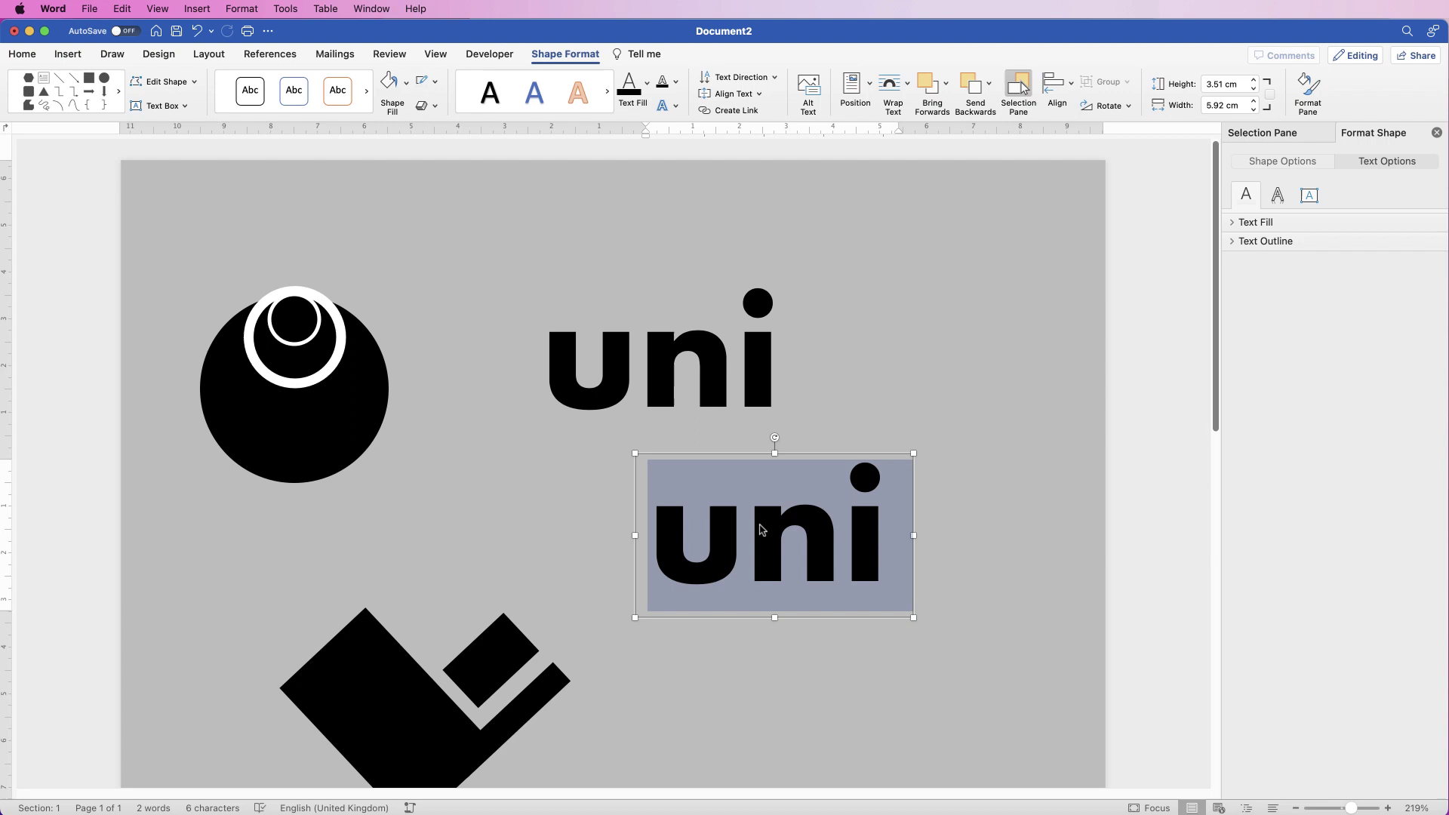
text(qu)
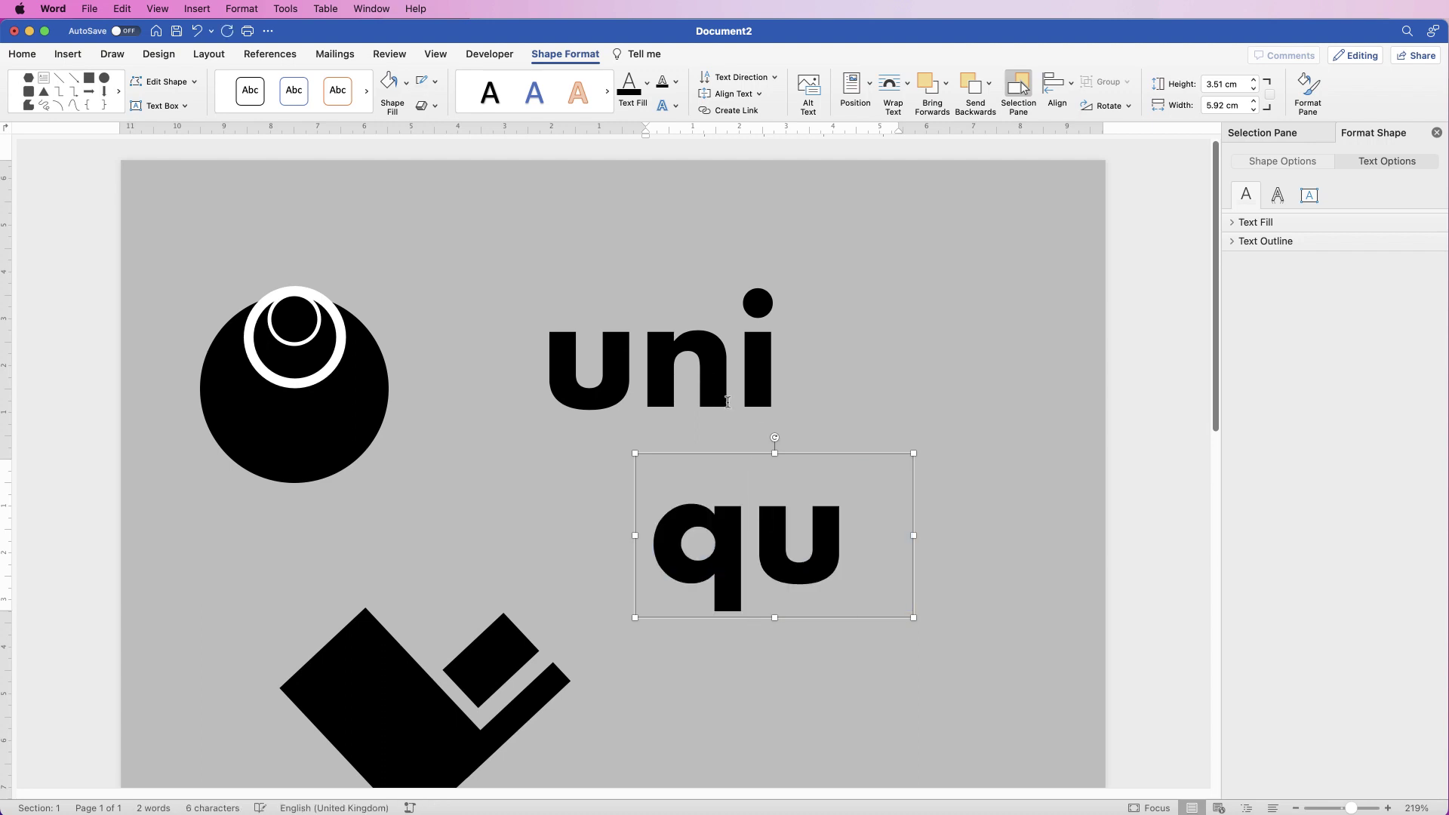
Widen the 'que' box and tuck it directly beneath 'uni' to read unique
drag(912, 538, 966, 538)
drag(785, 565, 920, 390)
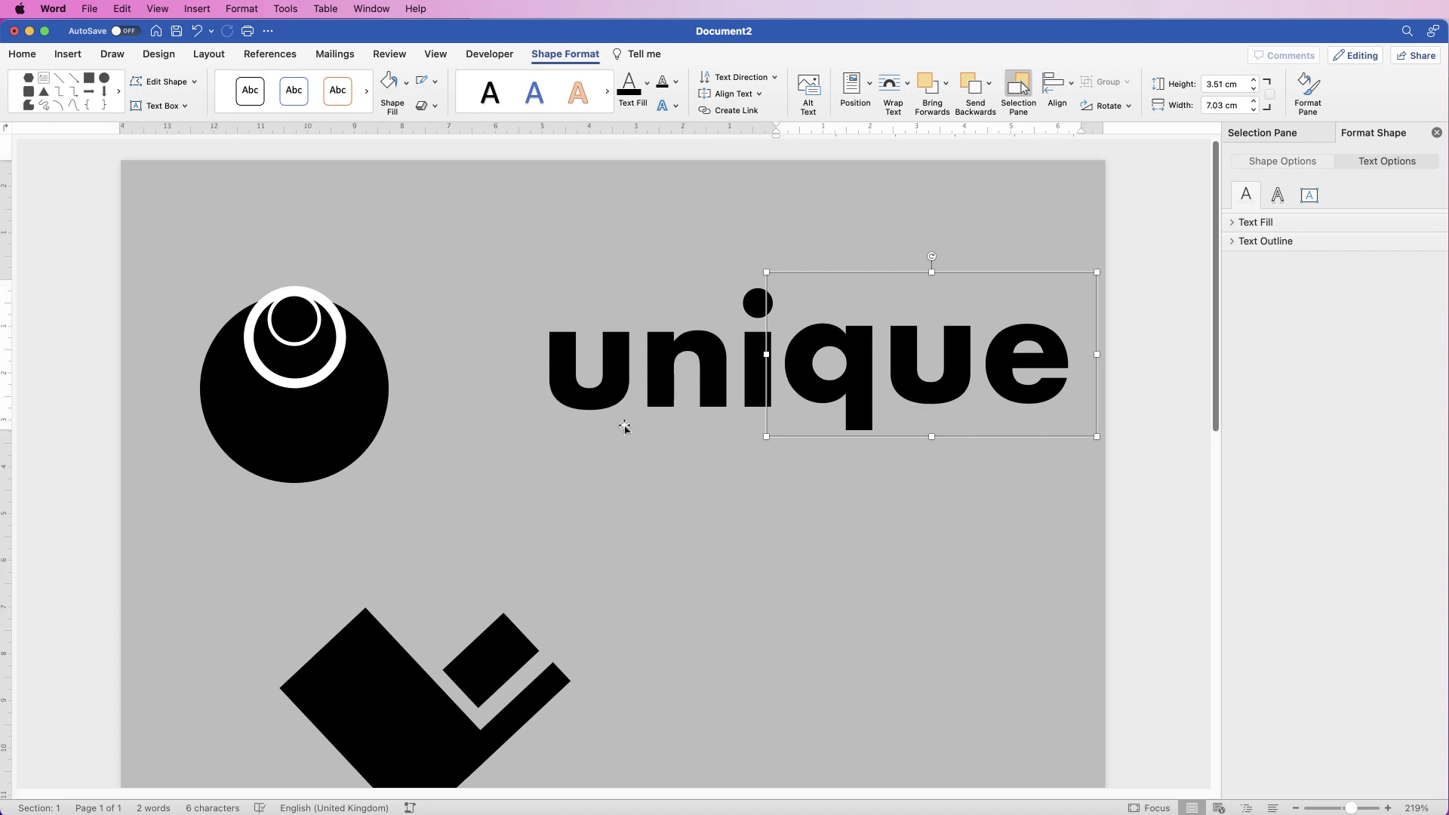
drag(851, 386, 607, 468)
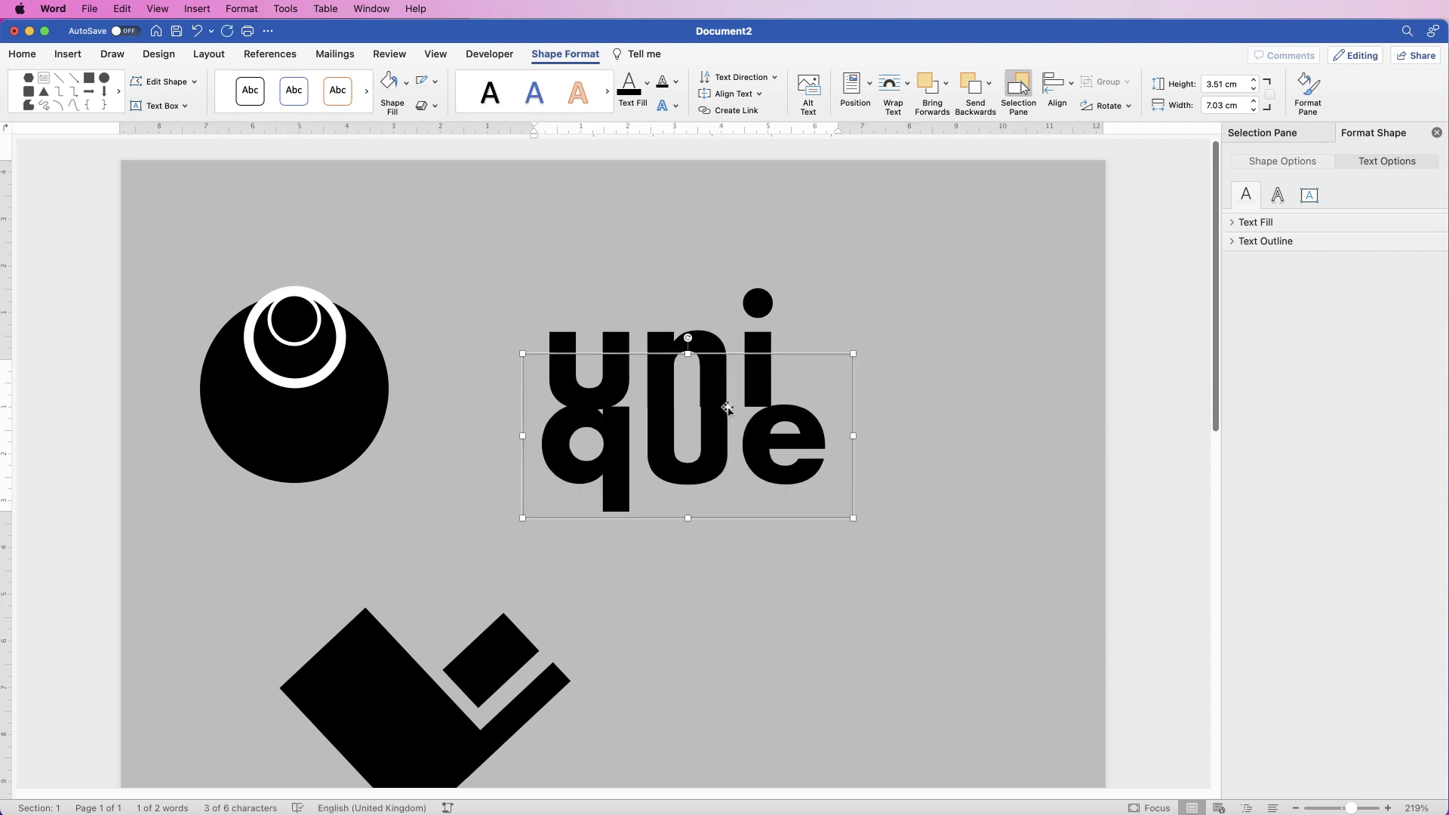
Draw a rectangle across the join between 'uni' and 'que'
click(879, 270)
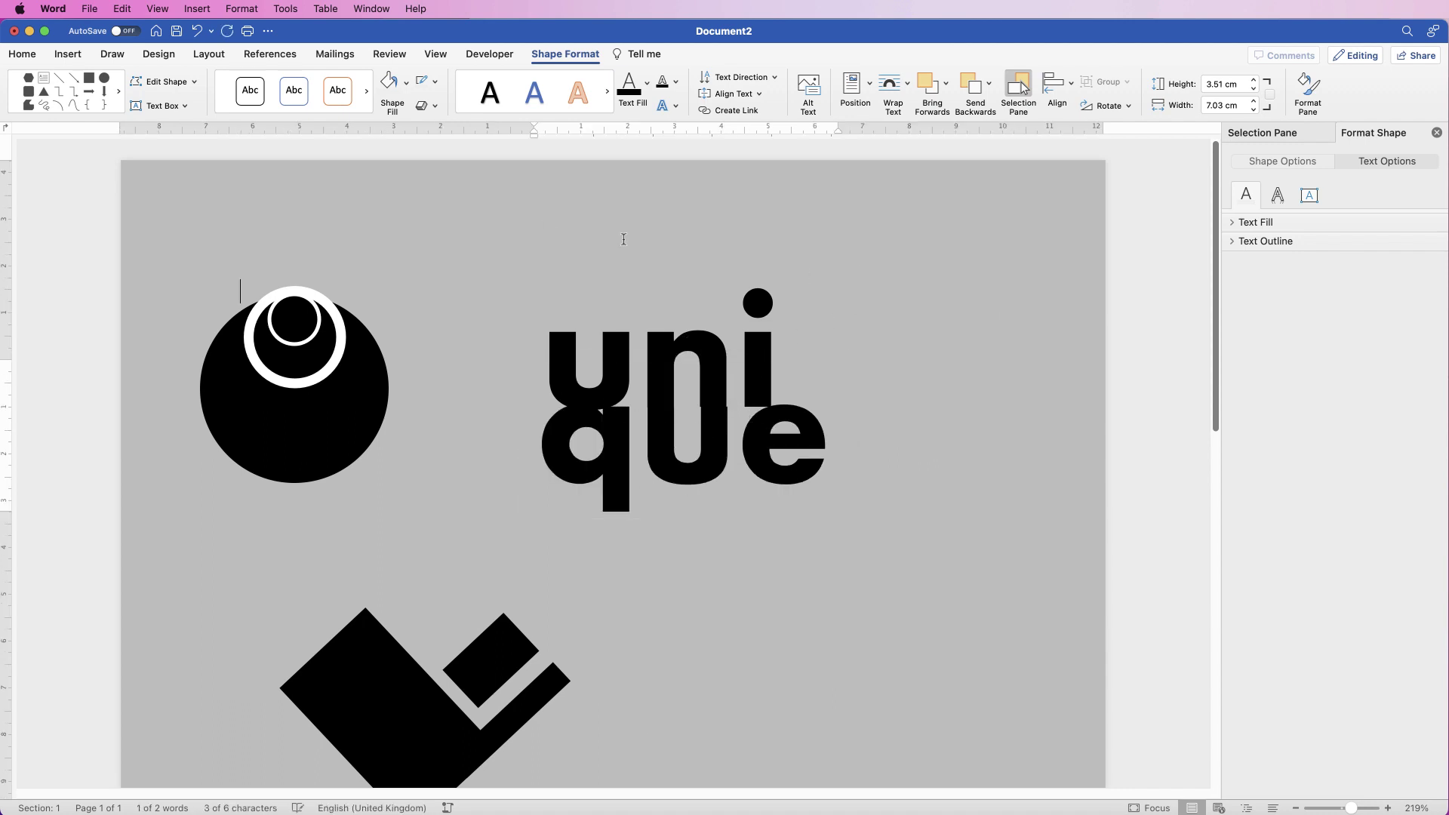
click(68, 55)
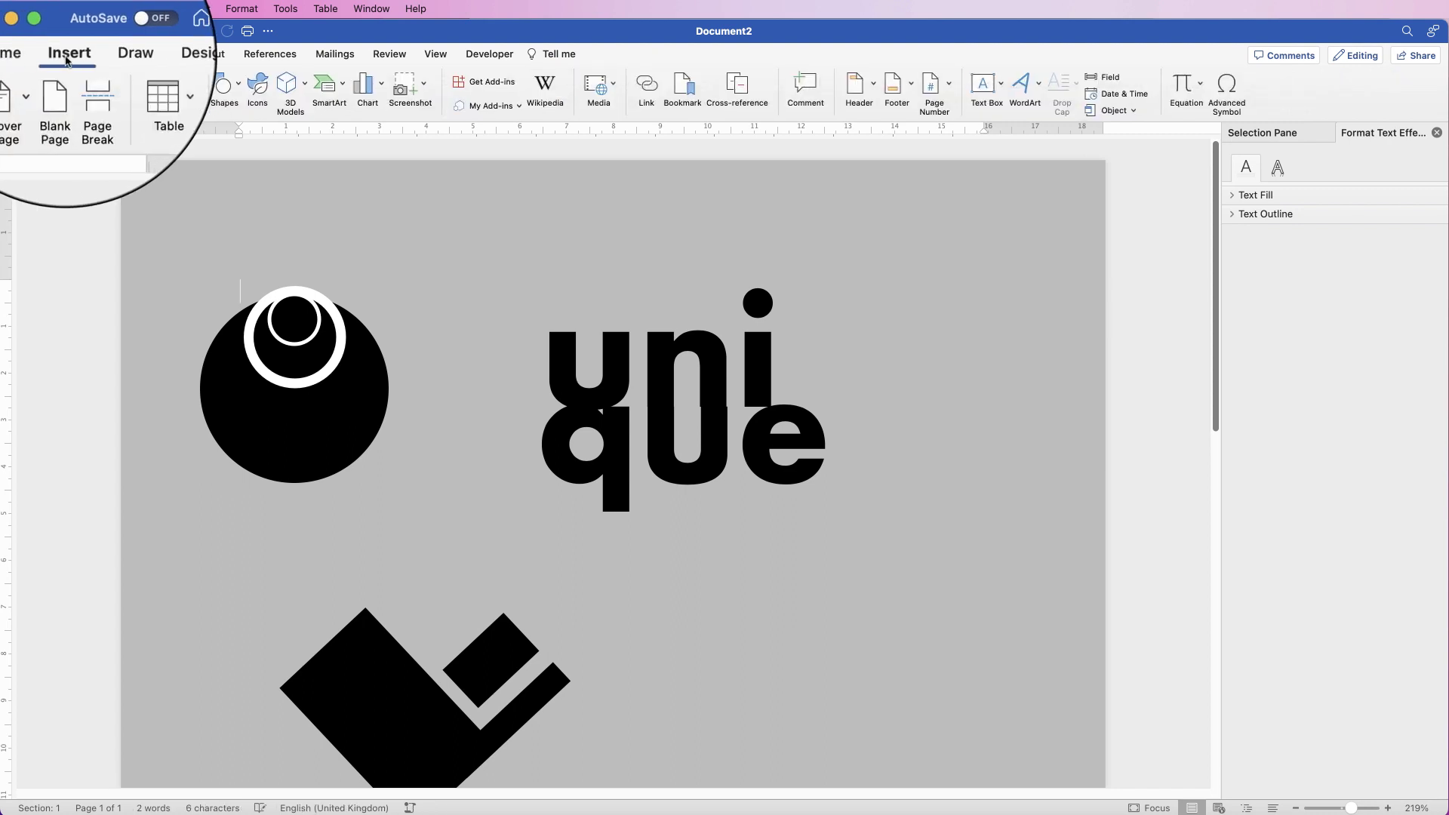
click(222, 83)
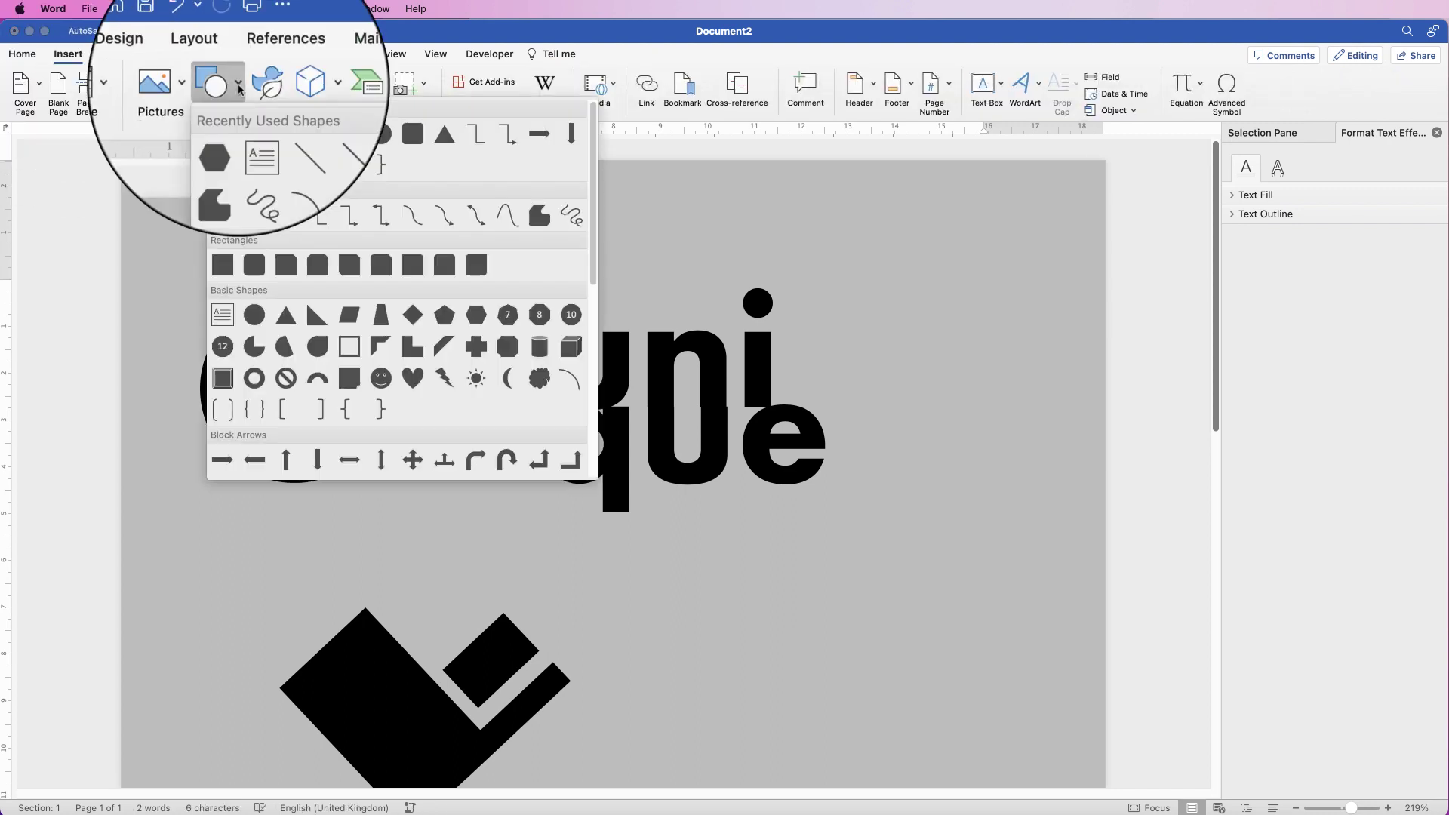
click(226, 276)
drag(570, 389, 789, 413)
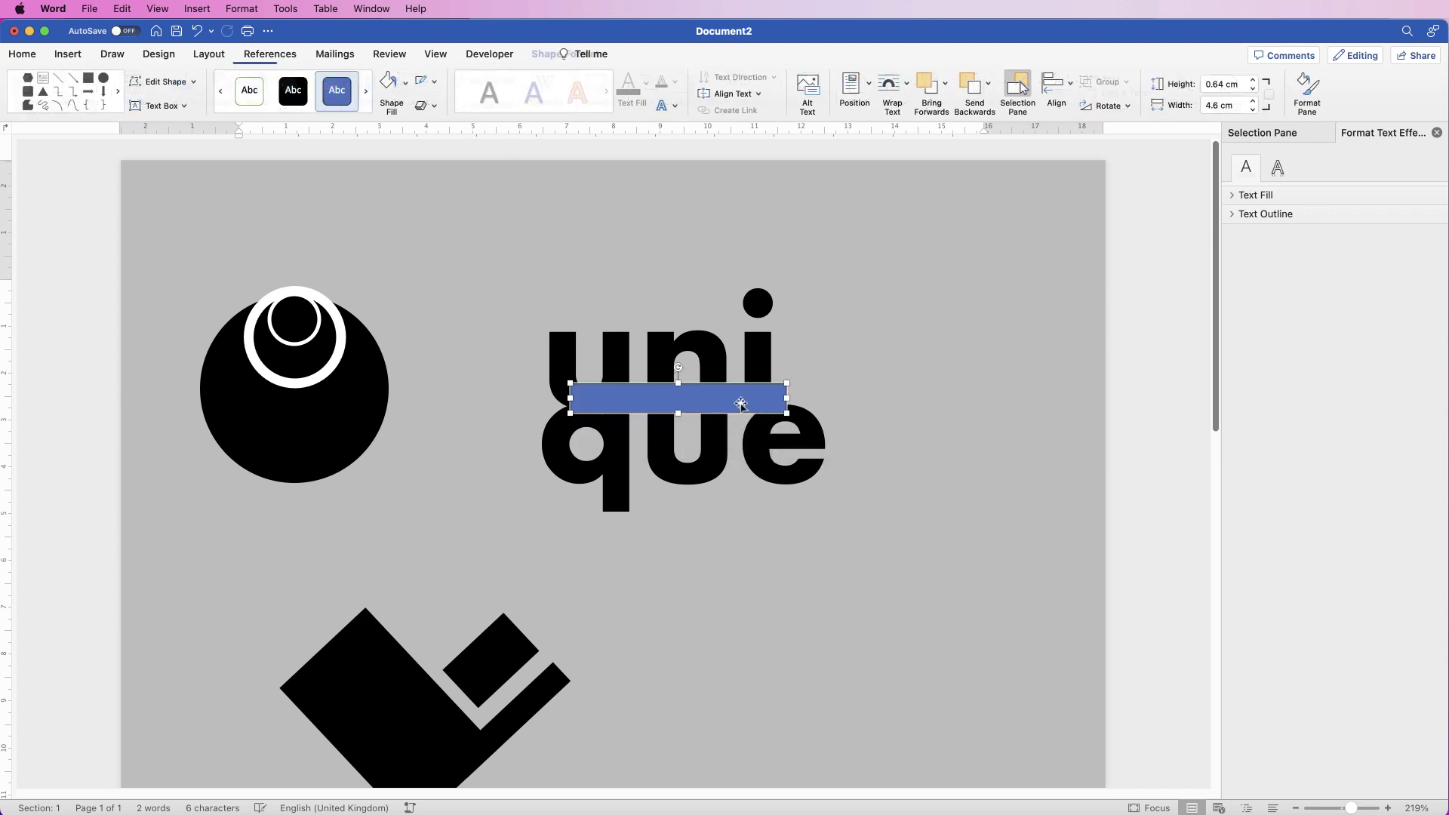
Give the bar no outline, a black fill, and a height of 0.27 cm
click(422, 81)
click(420, 98)
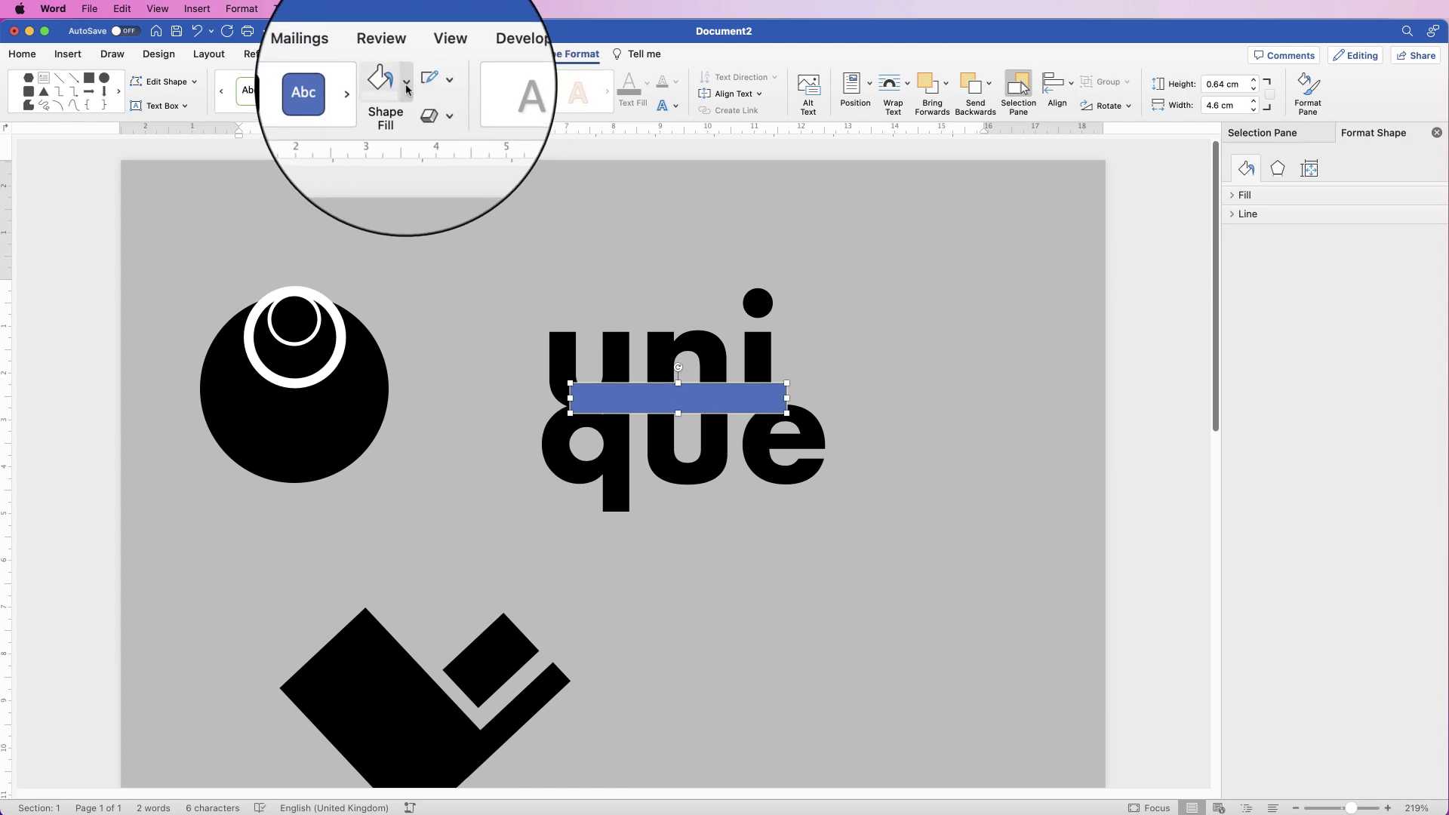
click(406, 83)
click(402, 156)
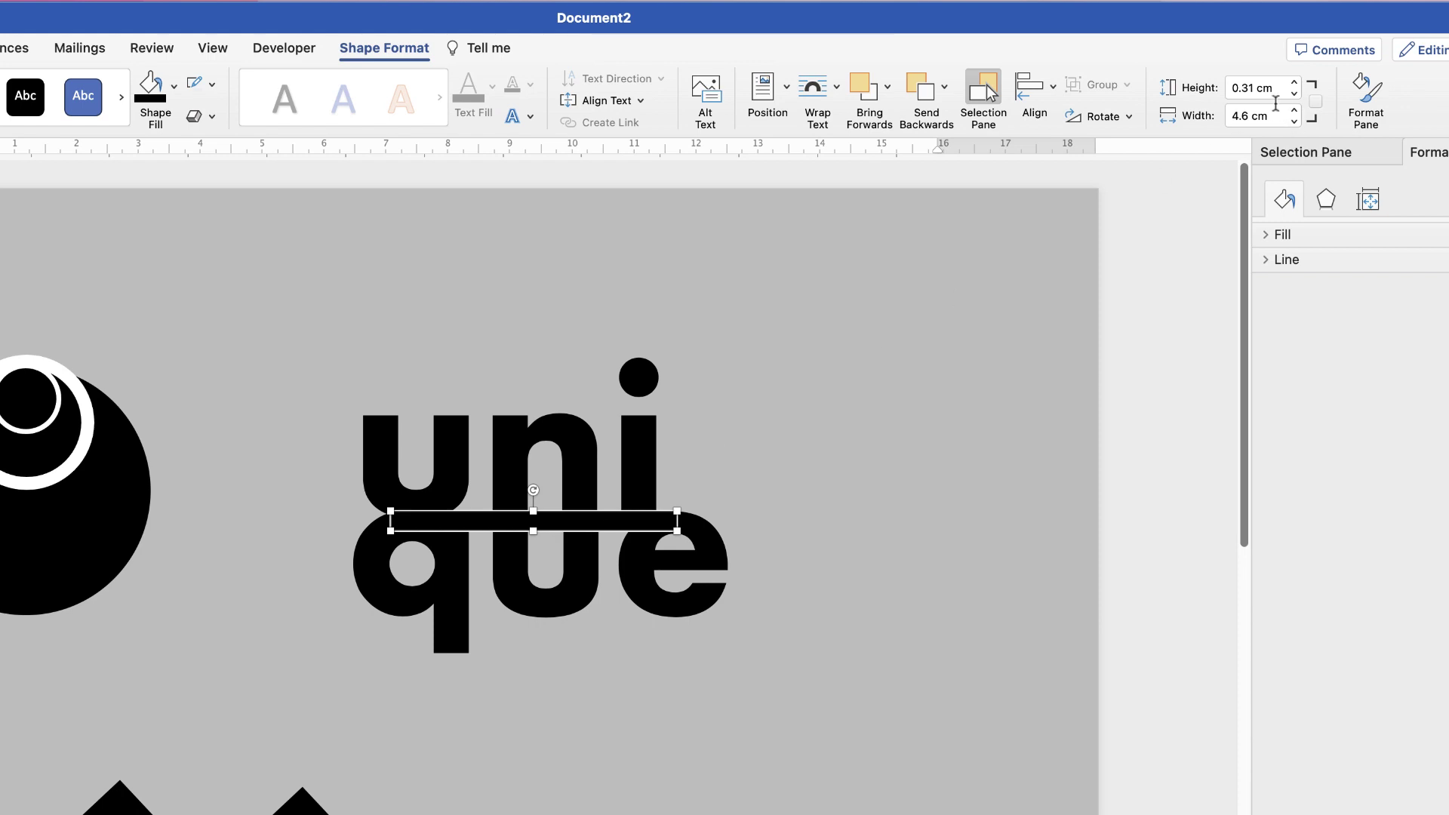
click(1279, 88)
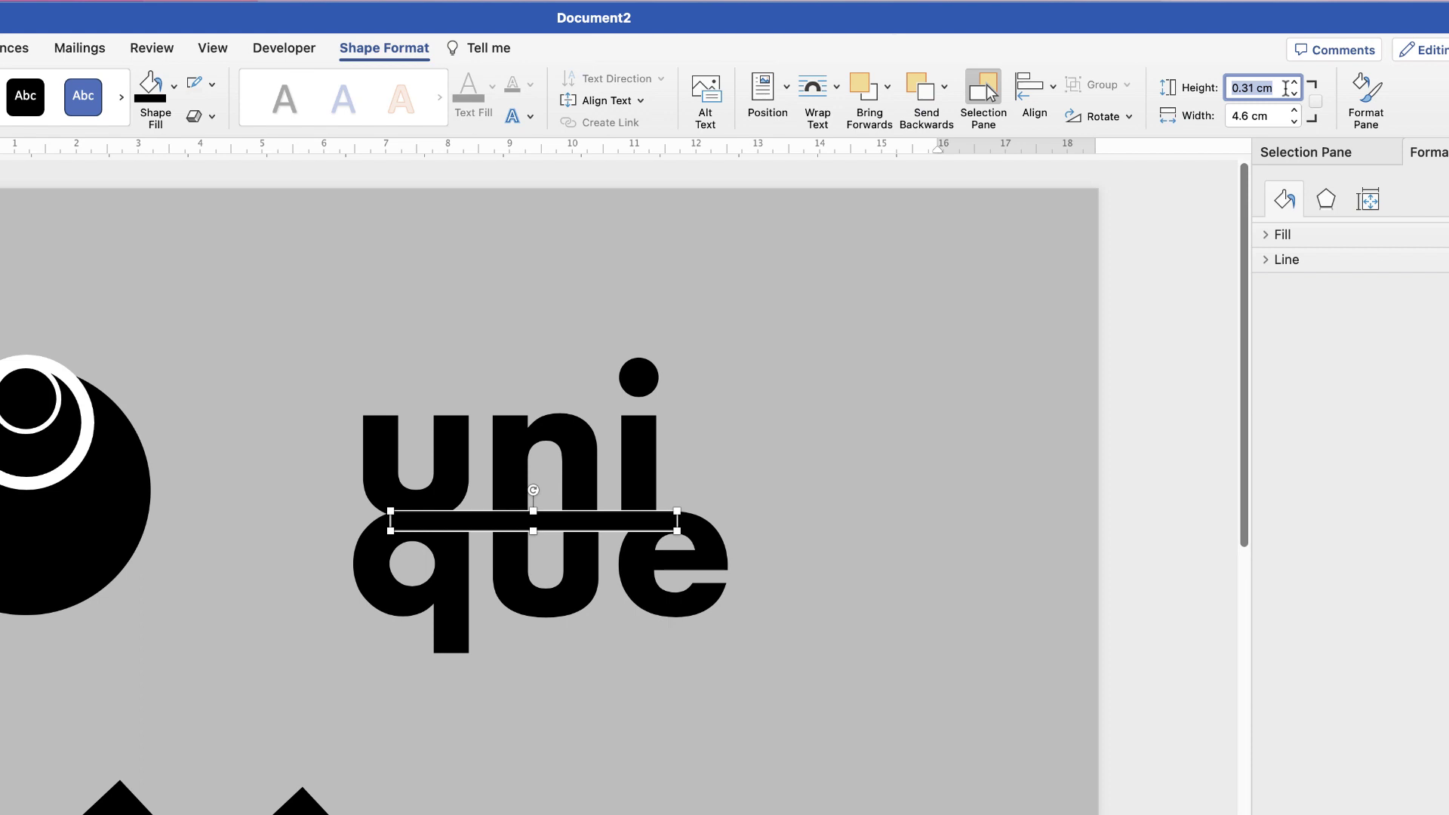
text(.27)
key(Return)
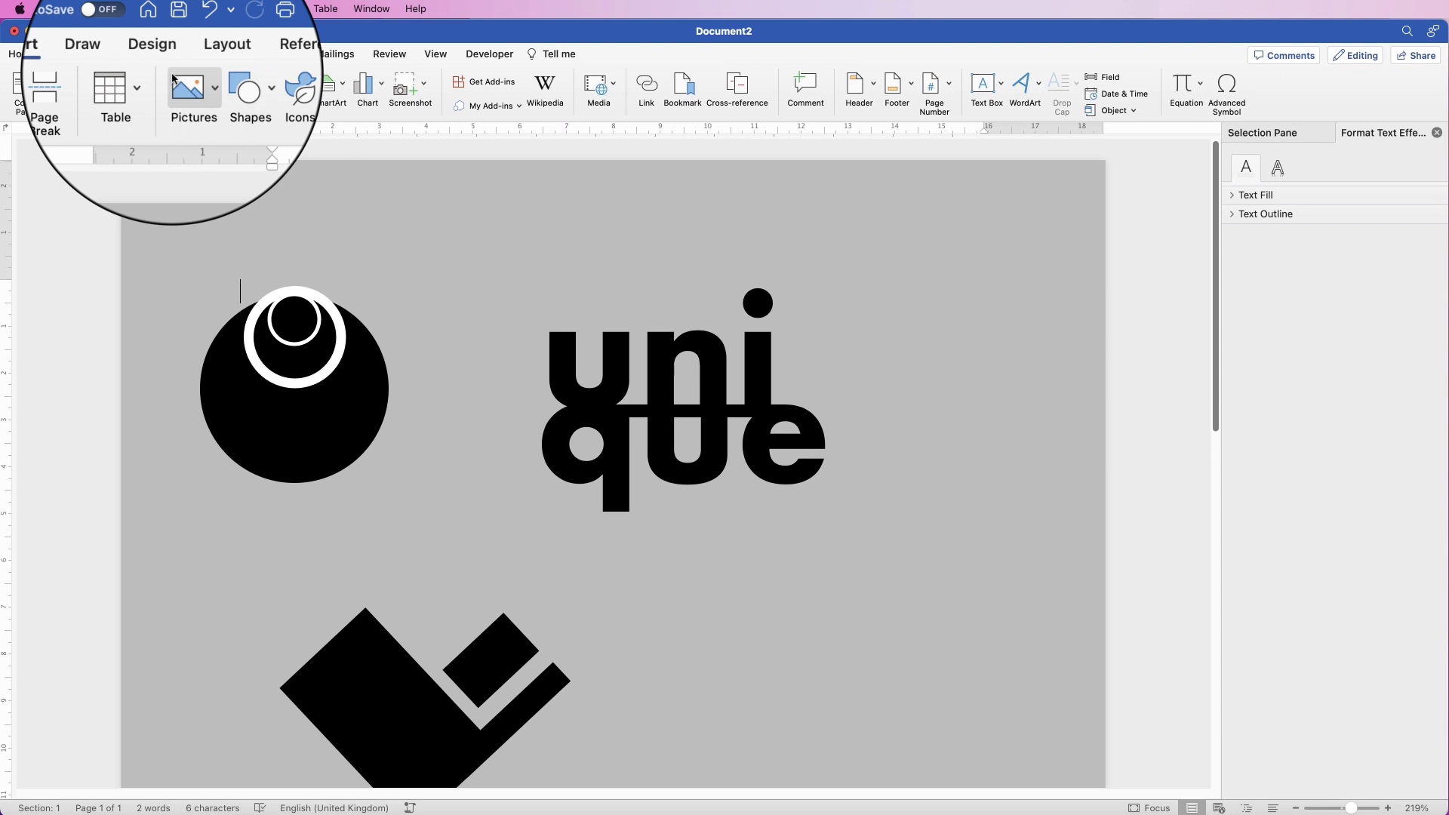
Draw a thin 0.13 cm by 5.41 cm vertical rectangle through the lettering and fill it white
click(242, 108)
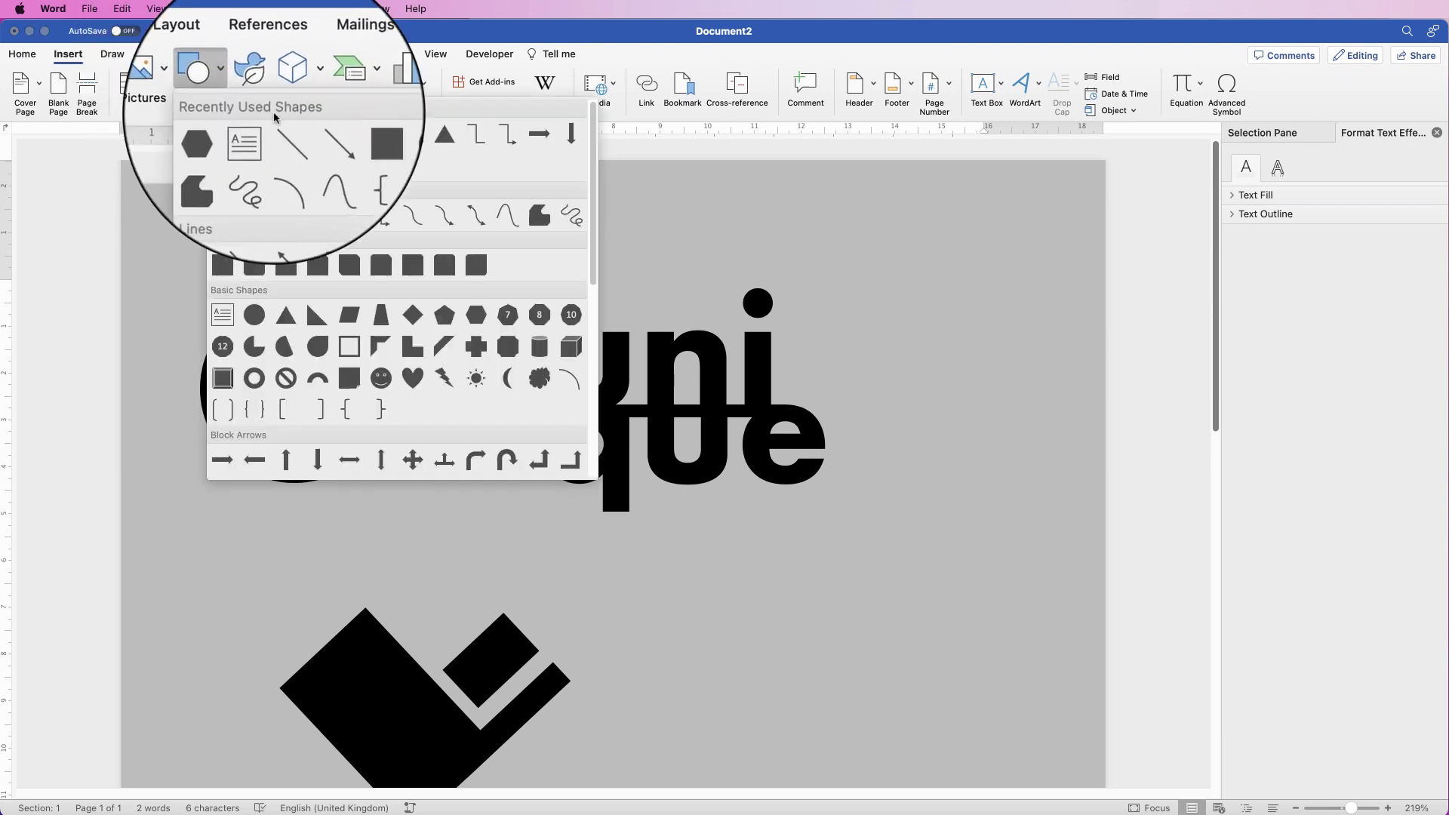
click(347, 136)
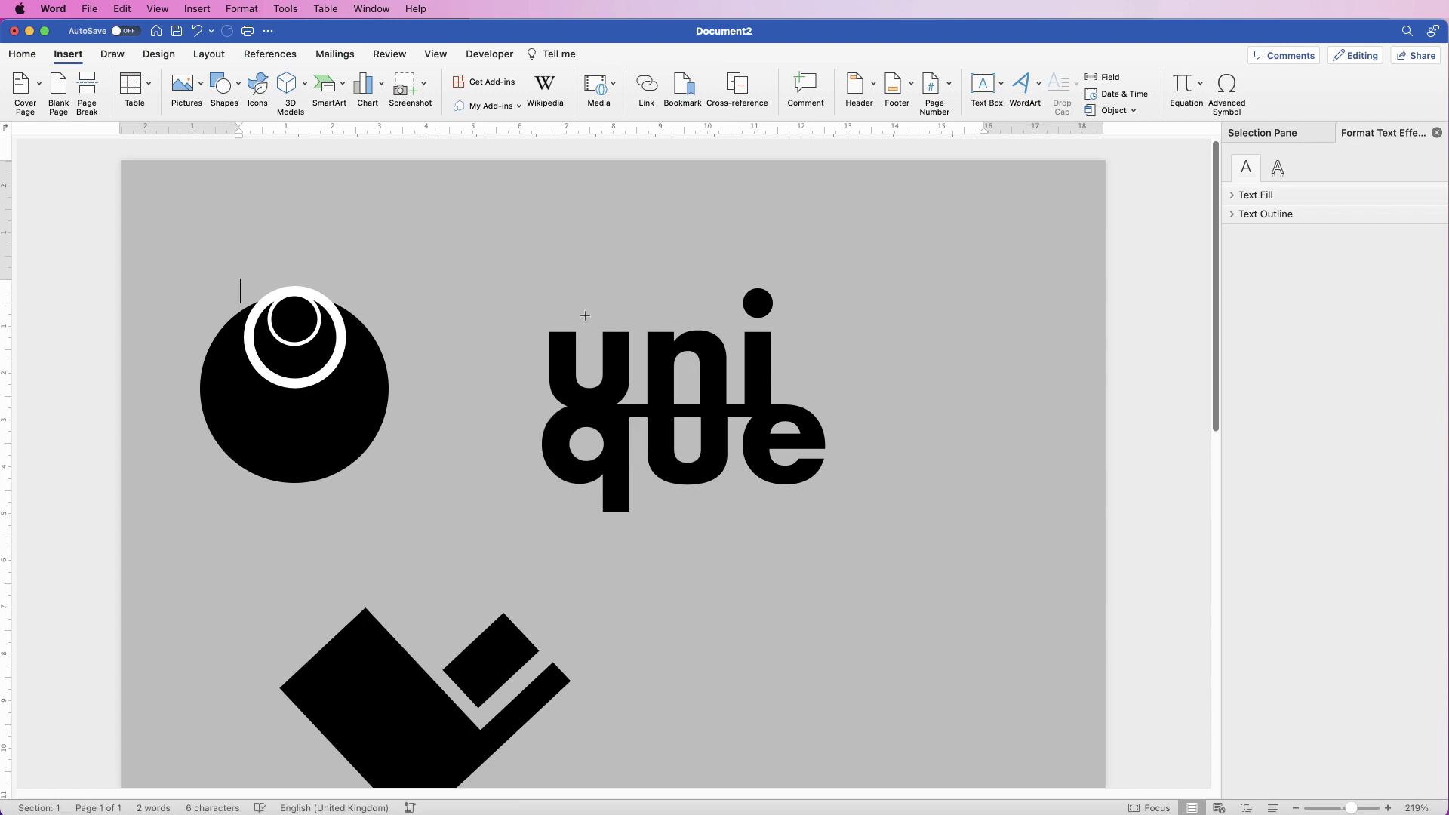
drag(584, 315, 594, 551)
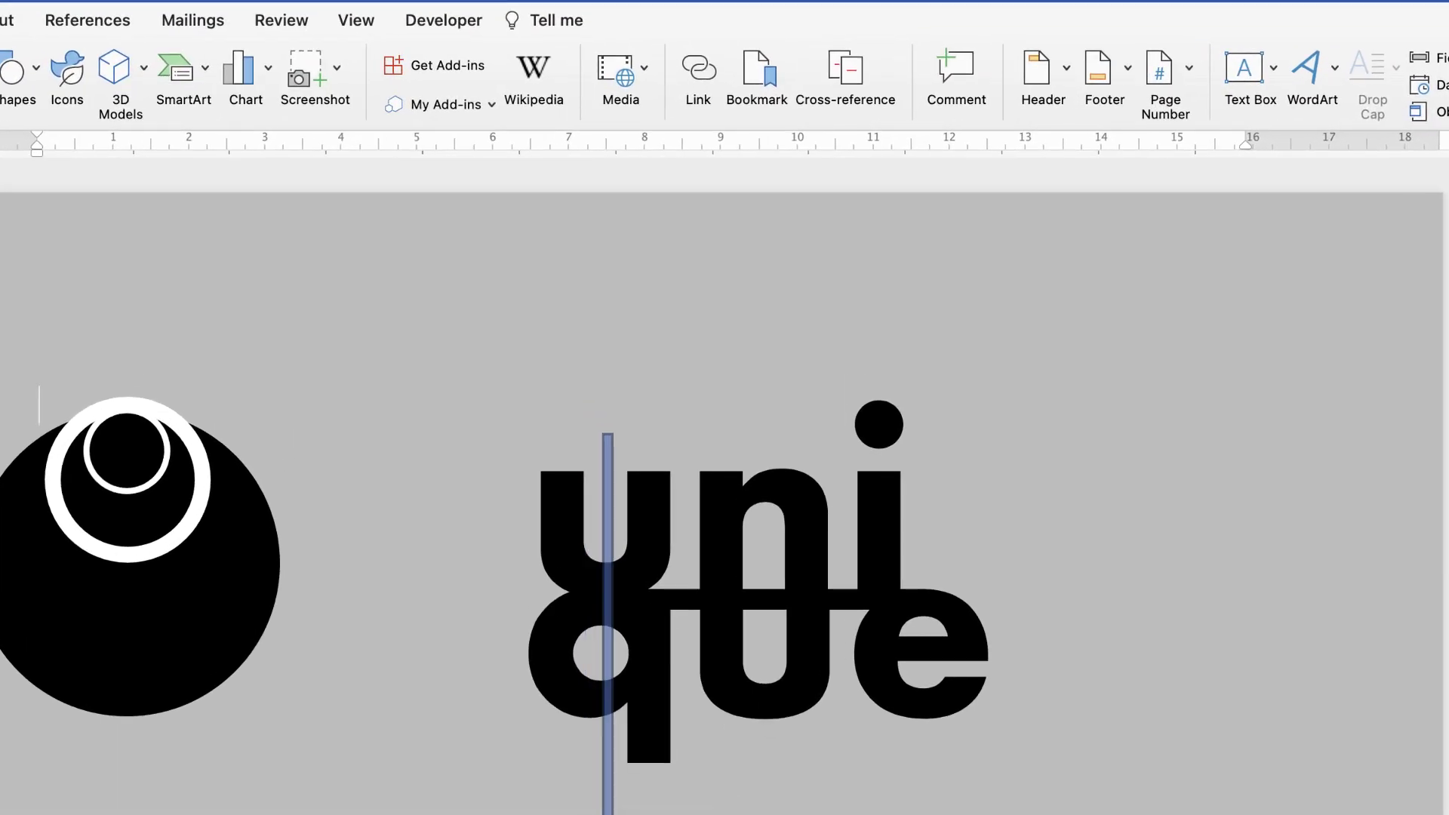
drag(612, 814, 613, 814)
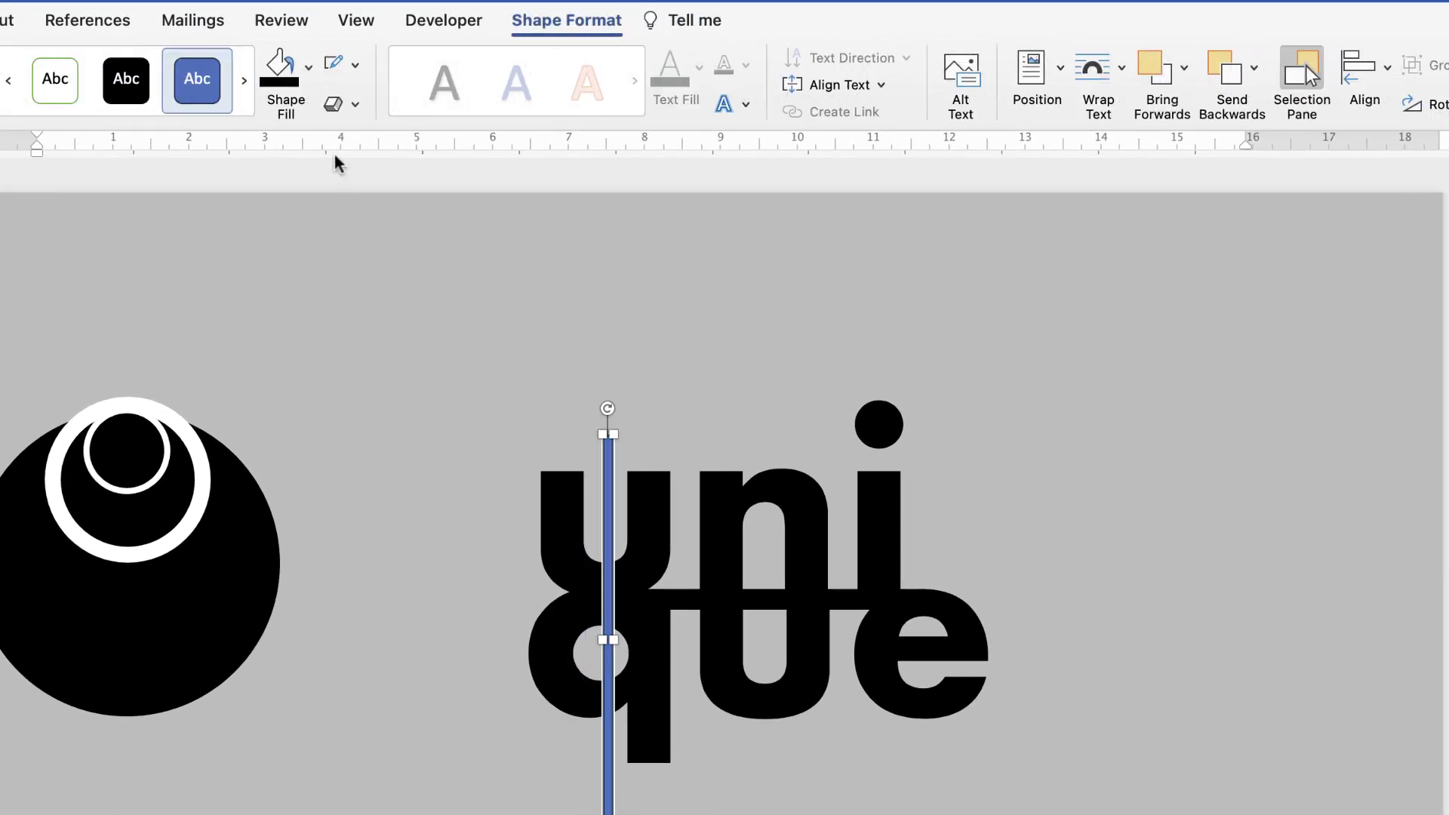
click(352, 66)
click(308, 67)
click(307, 67)
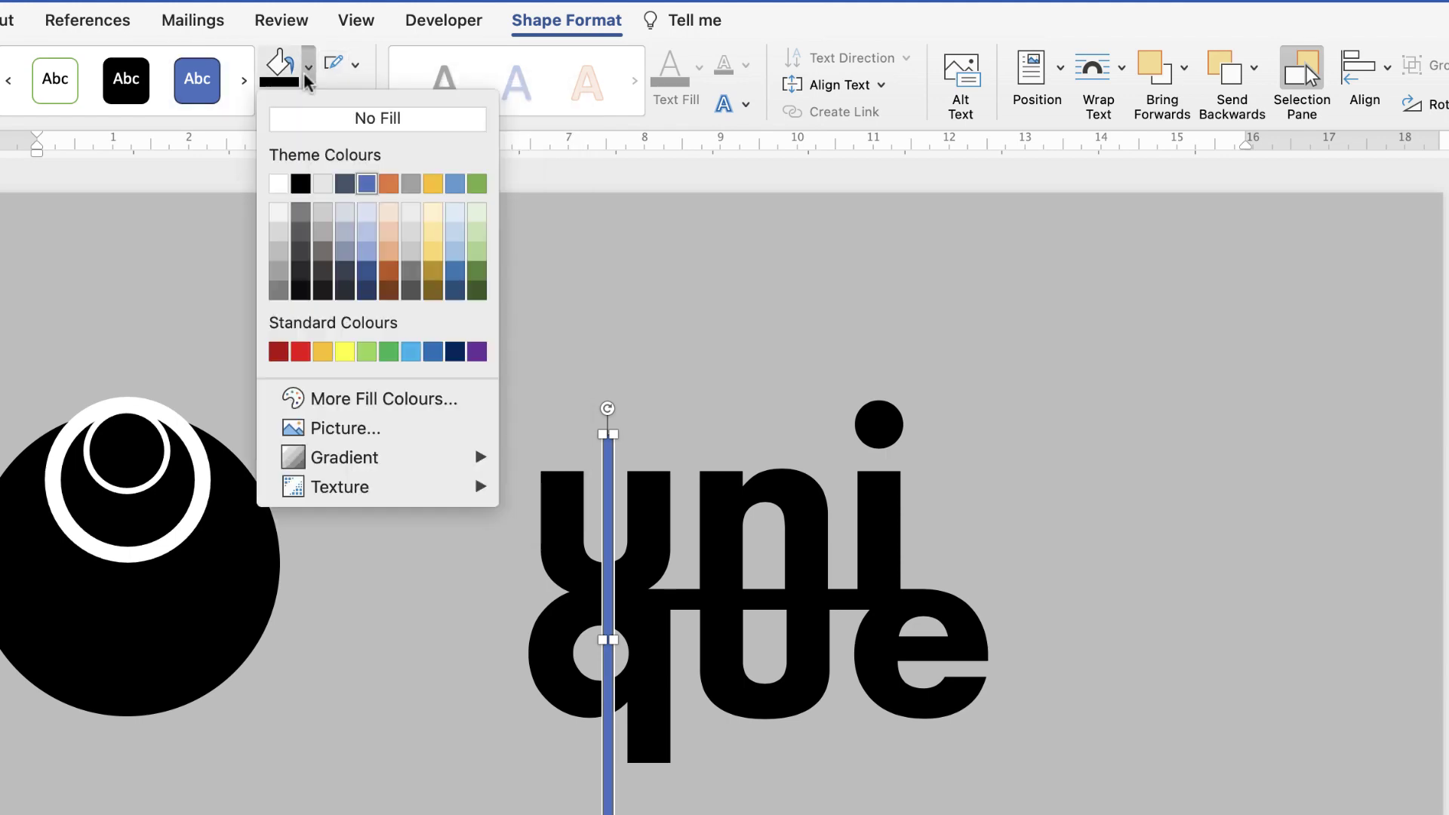
click(280, 183)
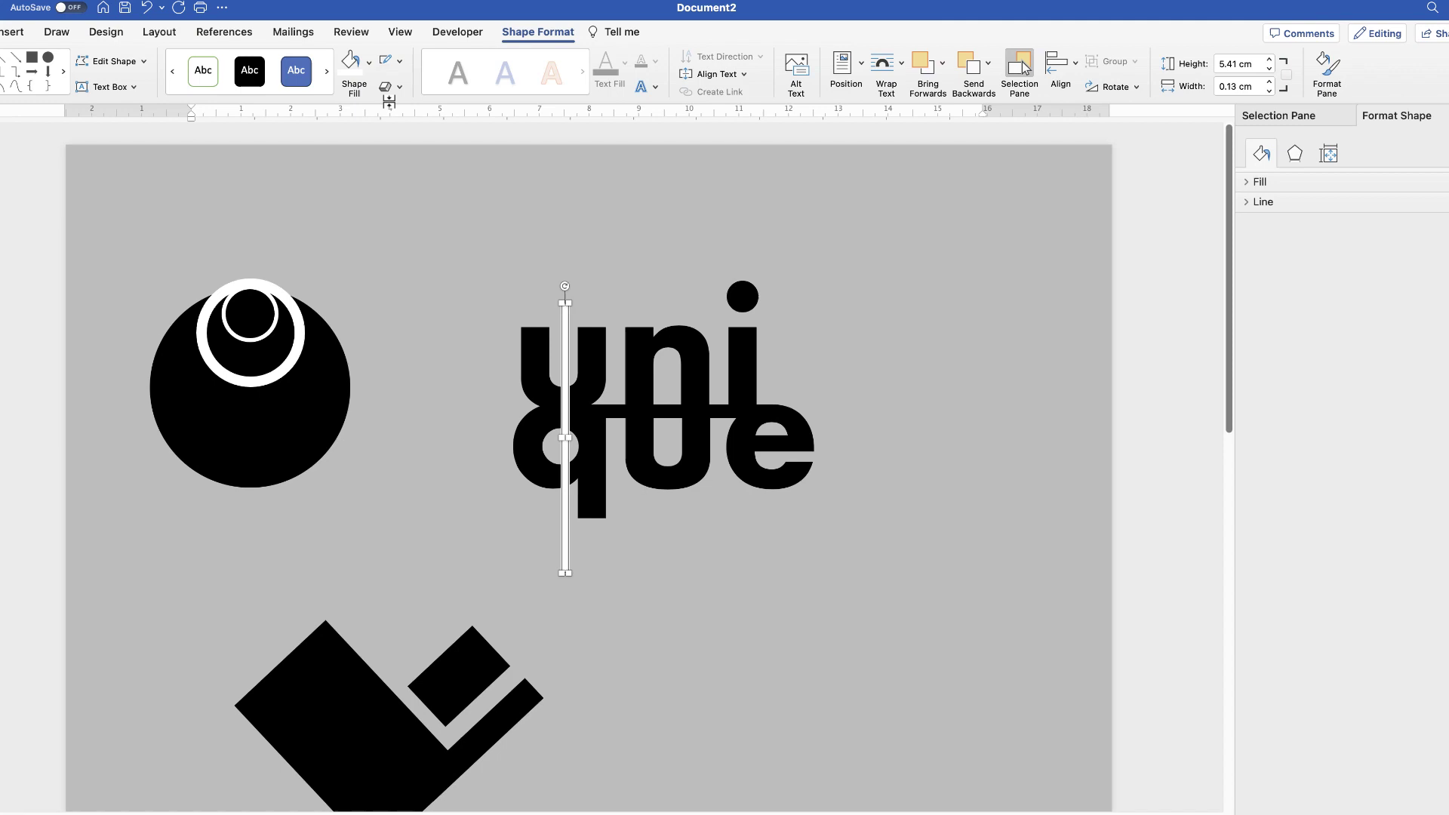
Set the page colour to No Colour to preview the logos on white
click(106, 32)
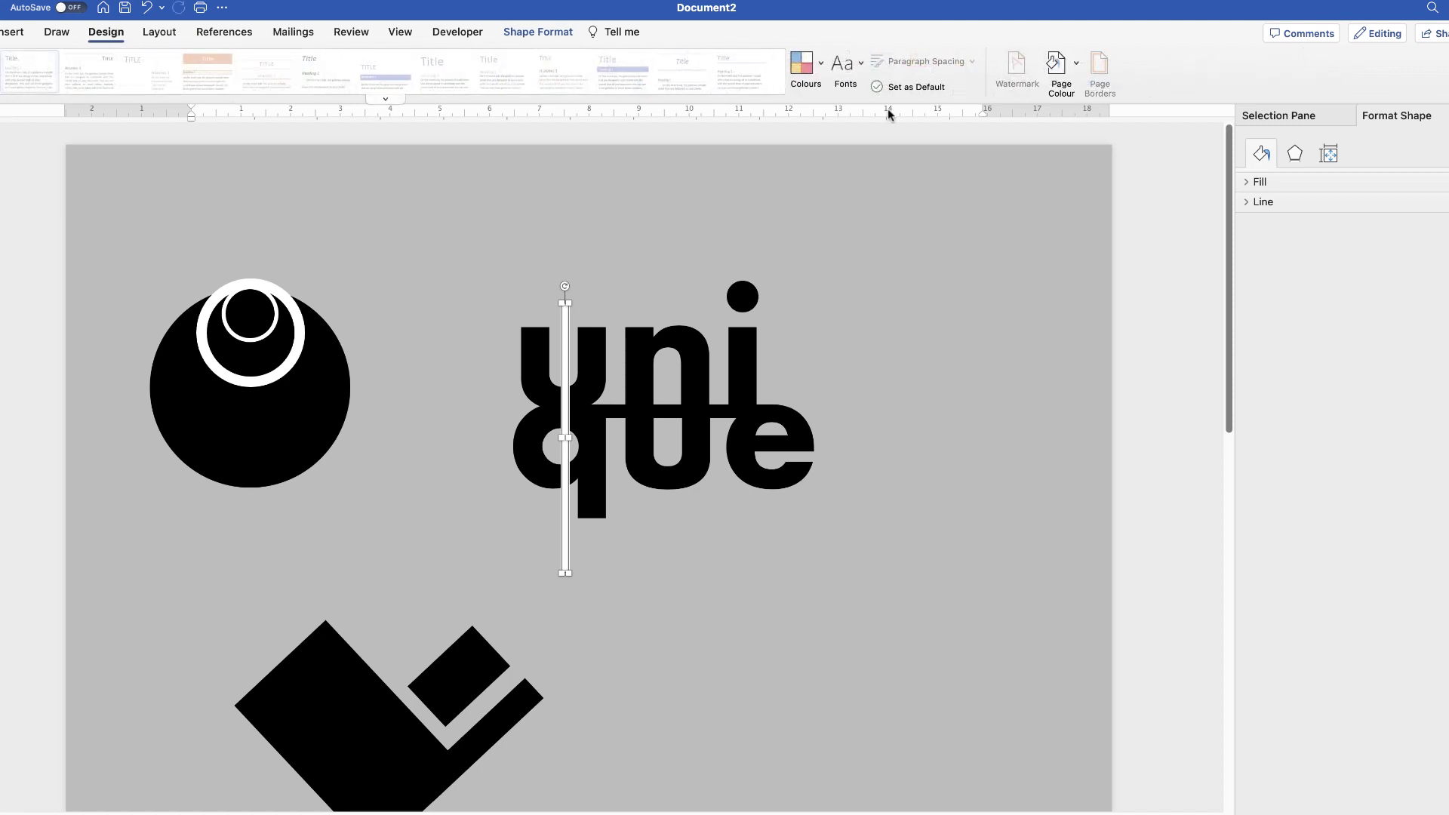
click(1056, 62)
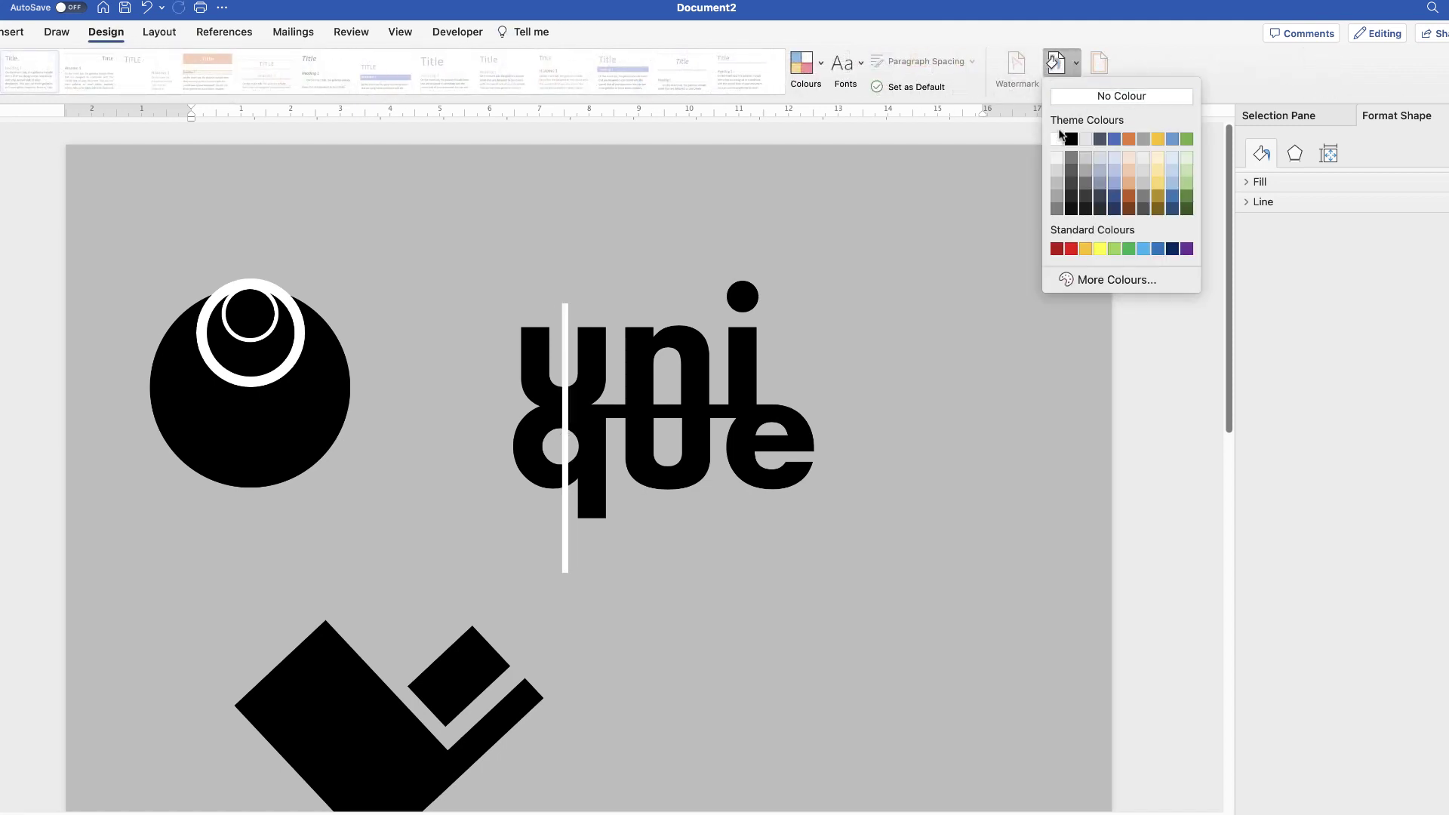
click(1060, 98)
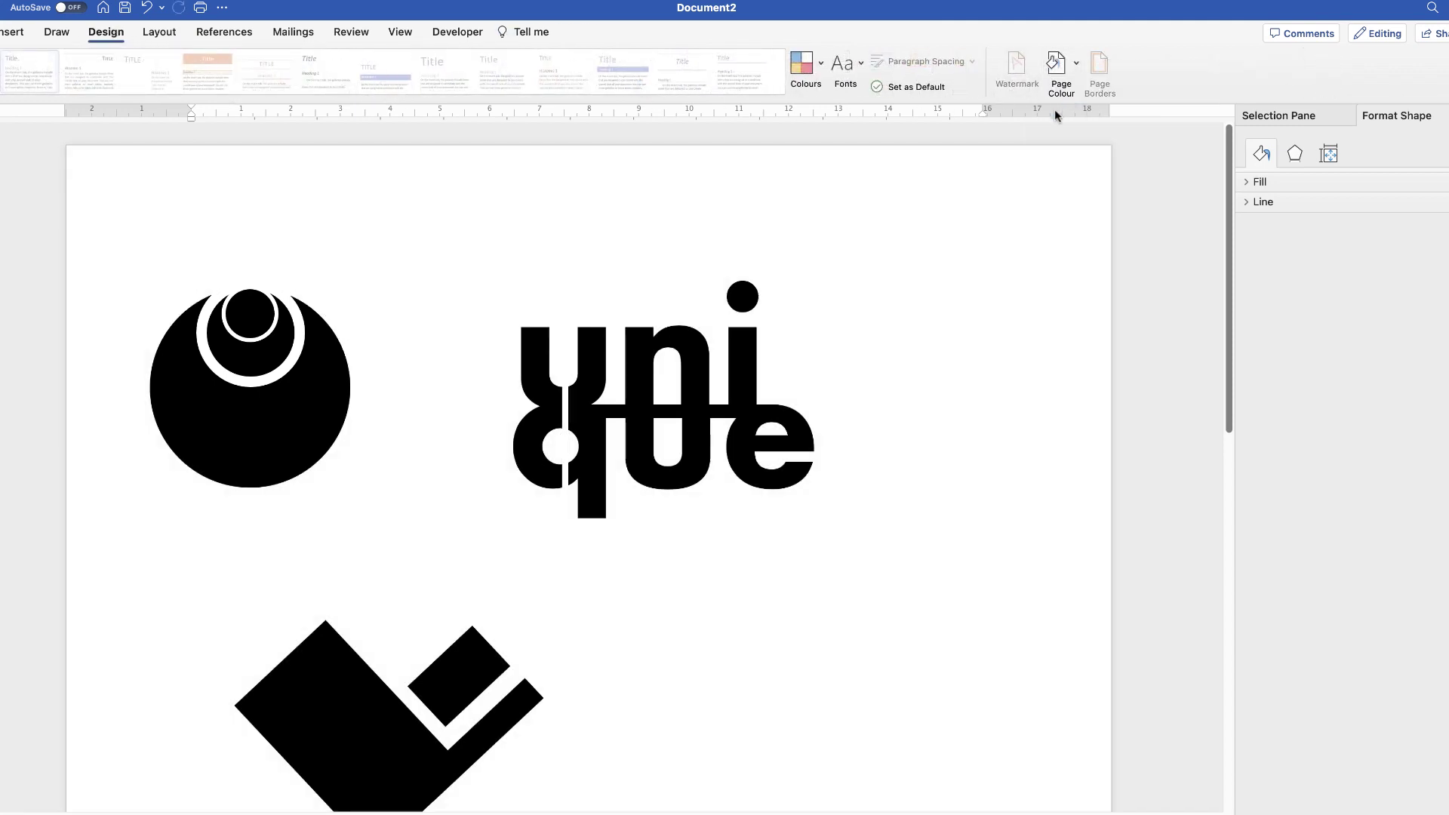
click(888, 334)
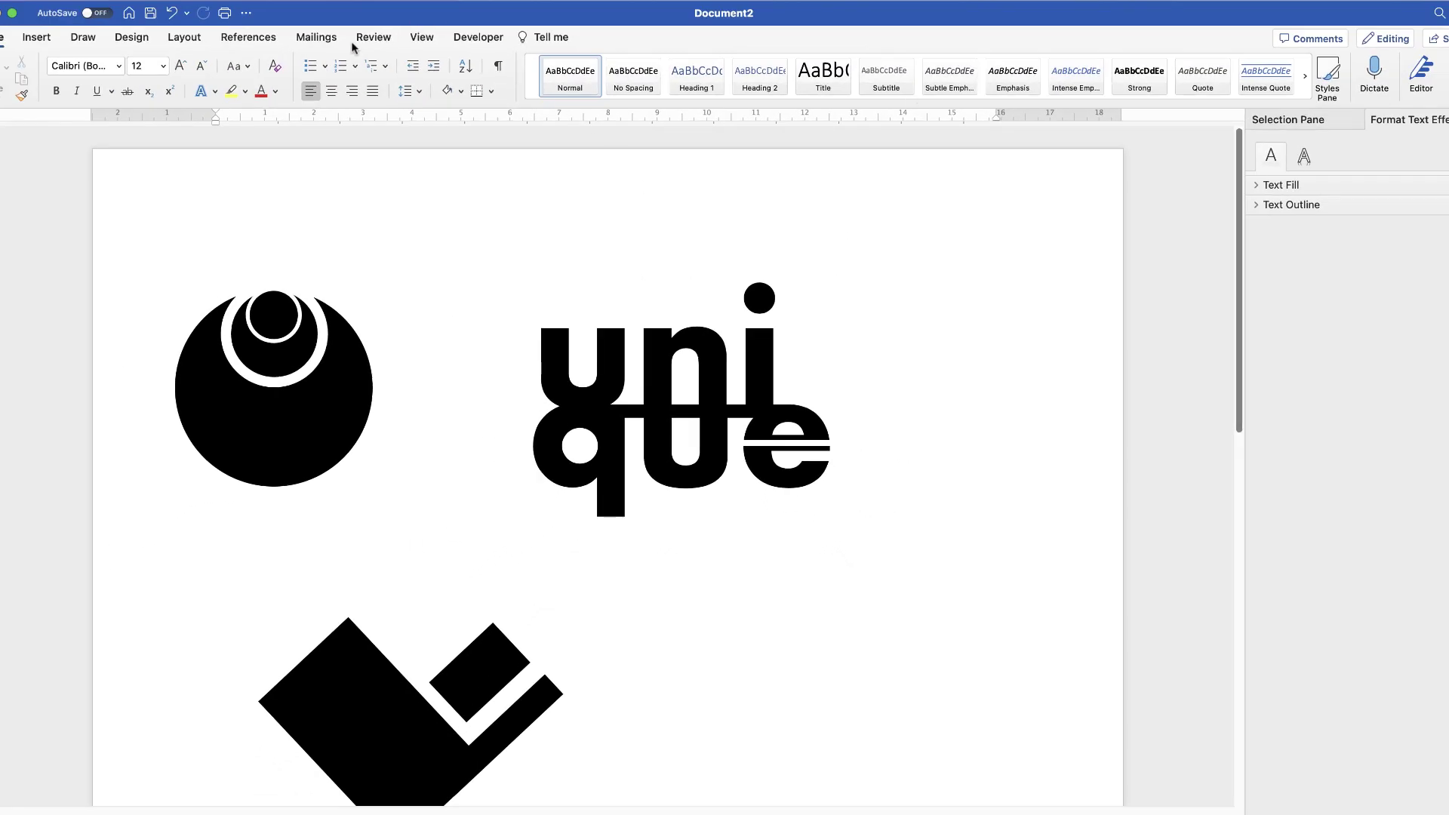
Restore the light grey page background colour
click(132, 37)
click(1088, 69)
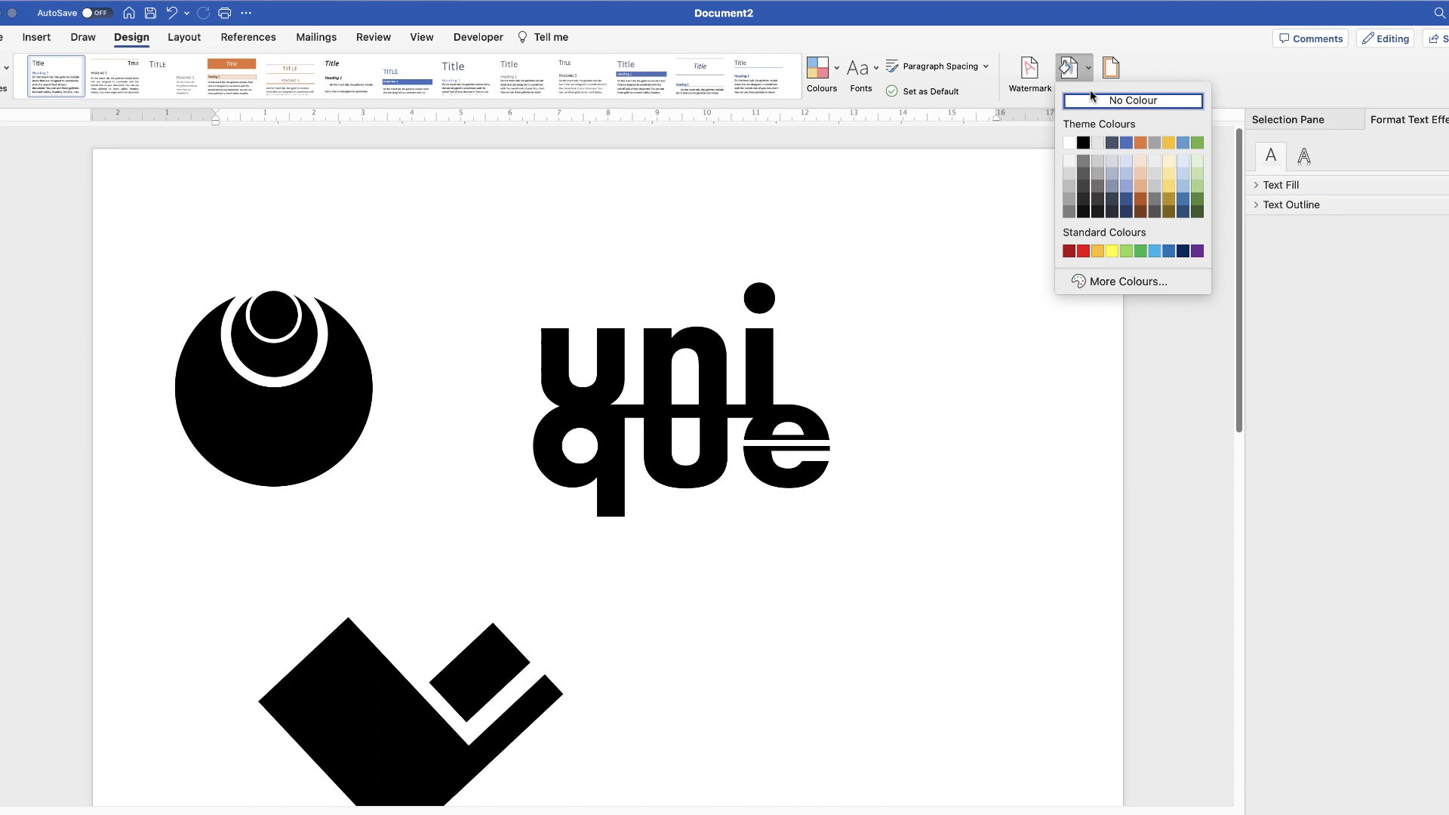
click(1069, 199)
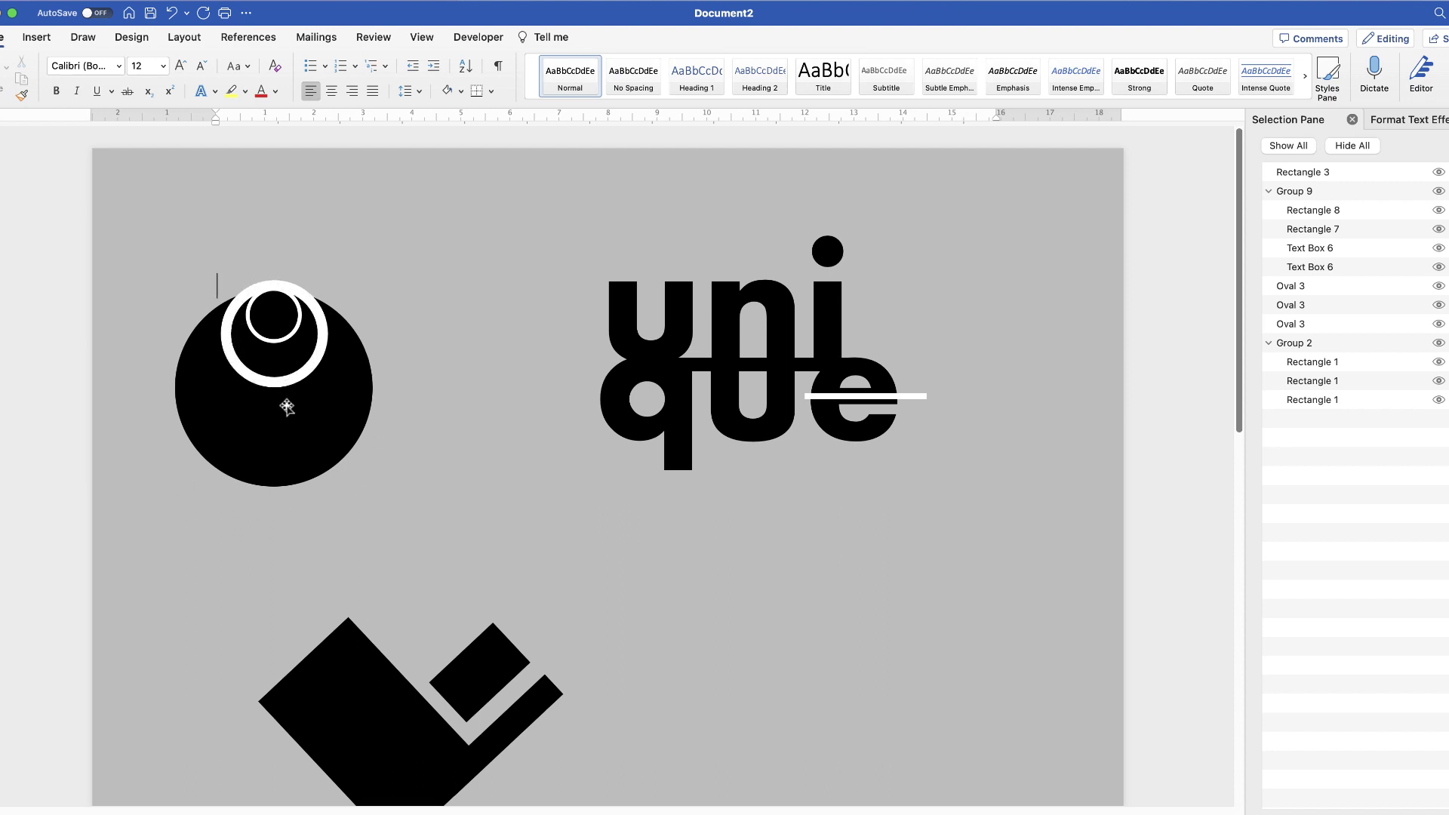
Group the black circle with its two white rings and nudge the group slightly upward
click(290, 435)
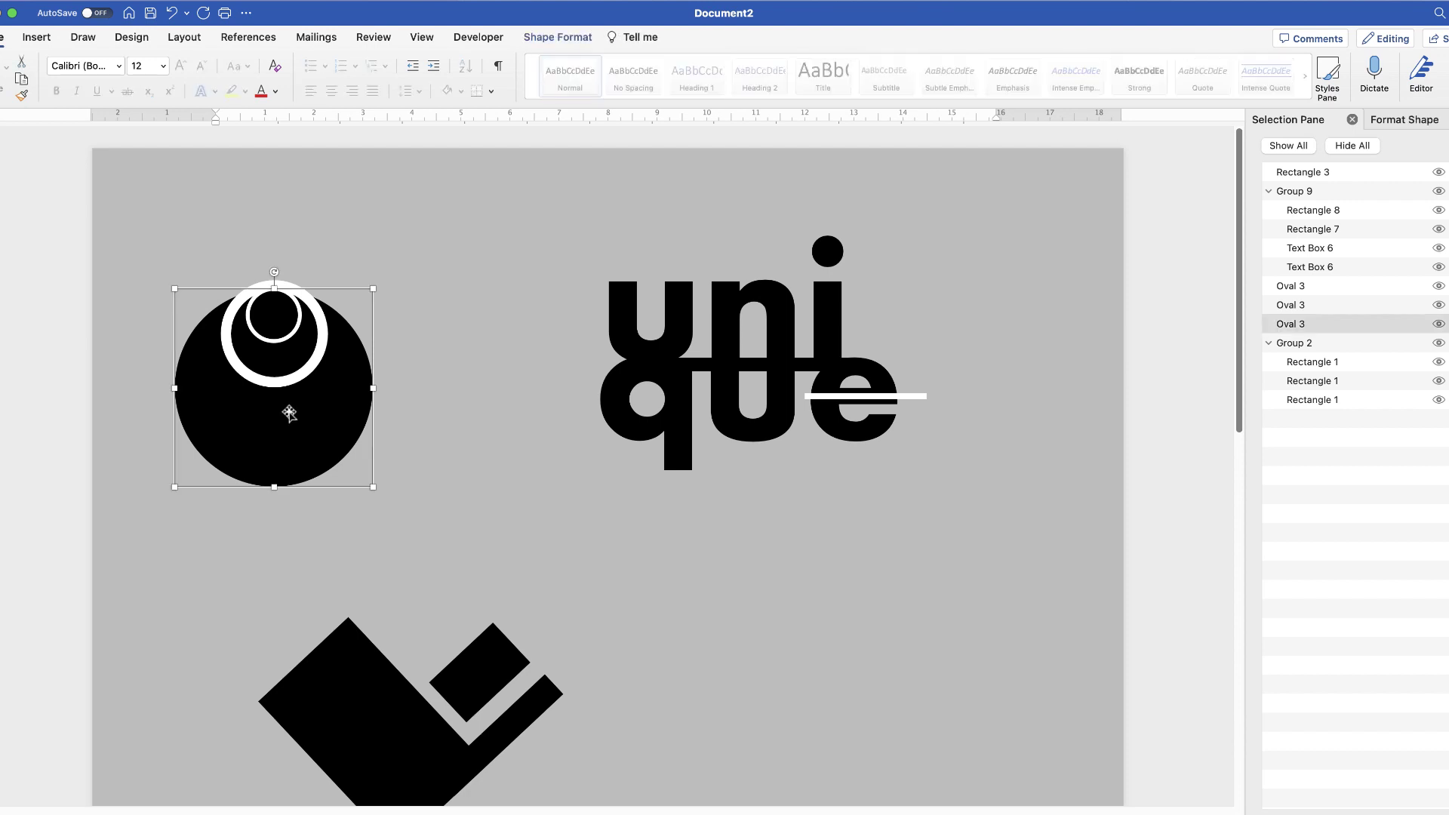
shift+click(279, 381)
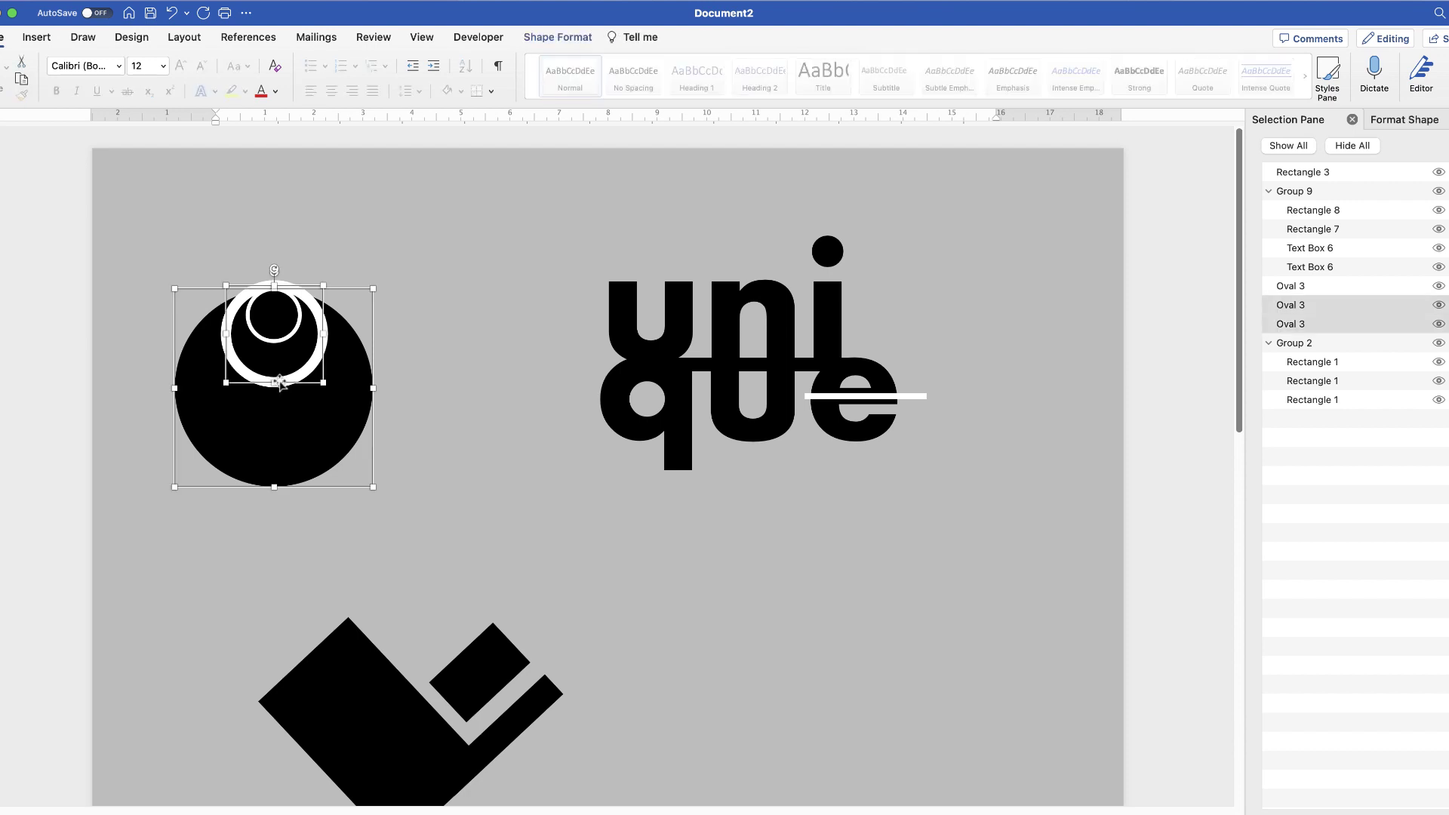
shift+click(276, 339)
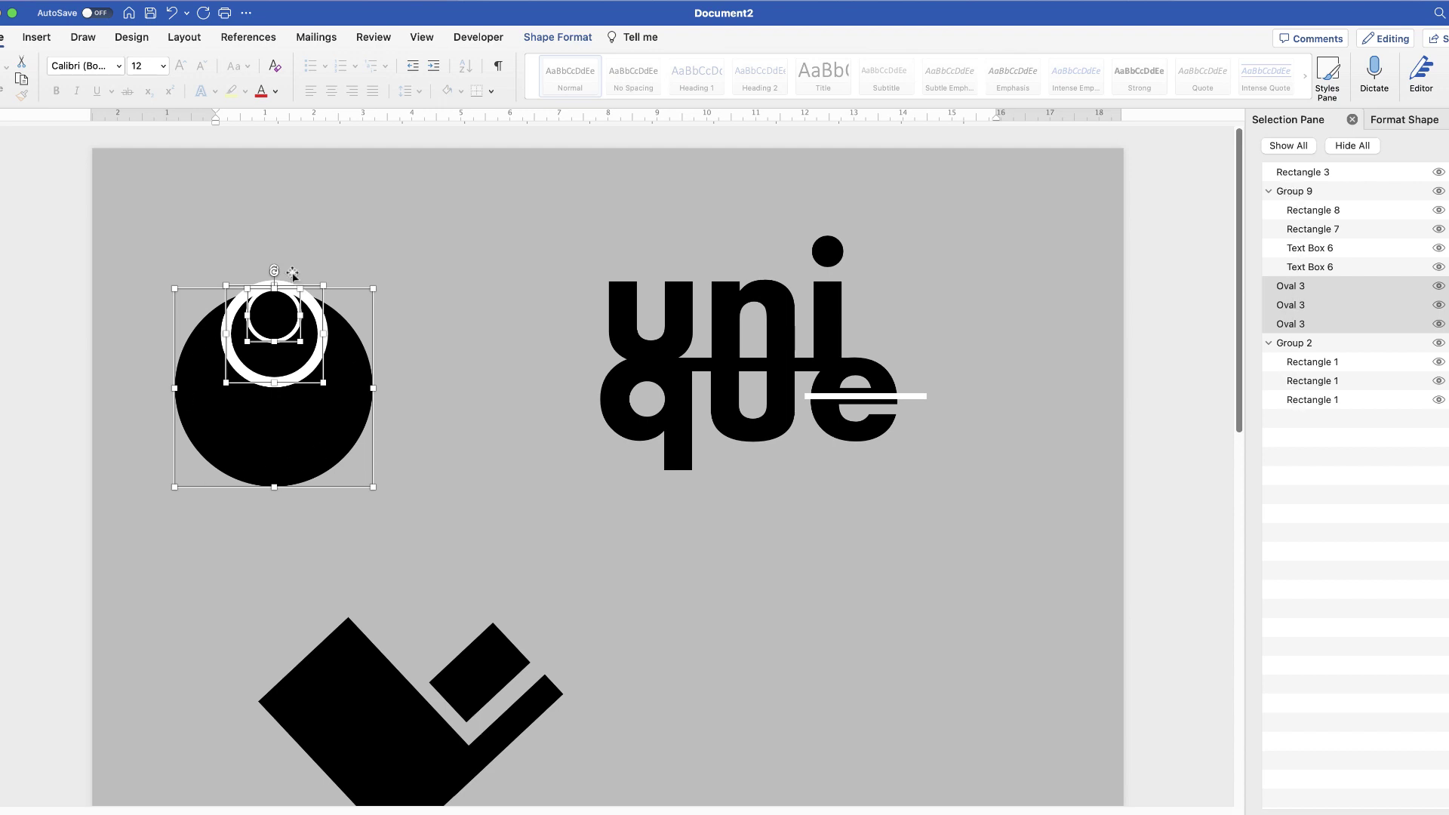
click(557, 37)
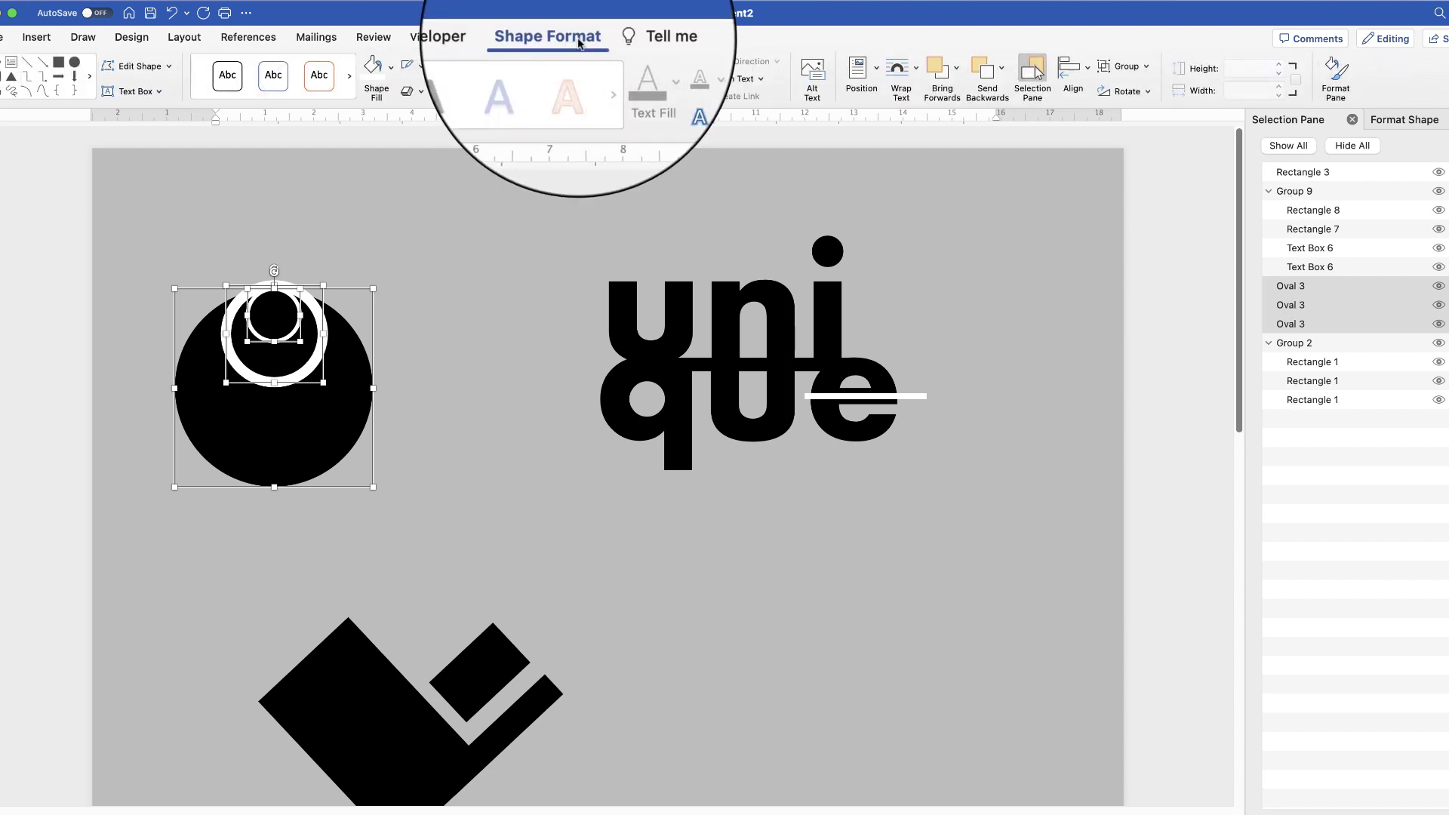
click(1107, 61)
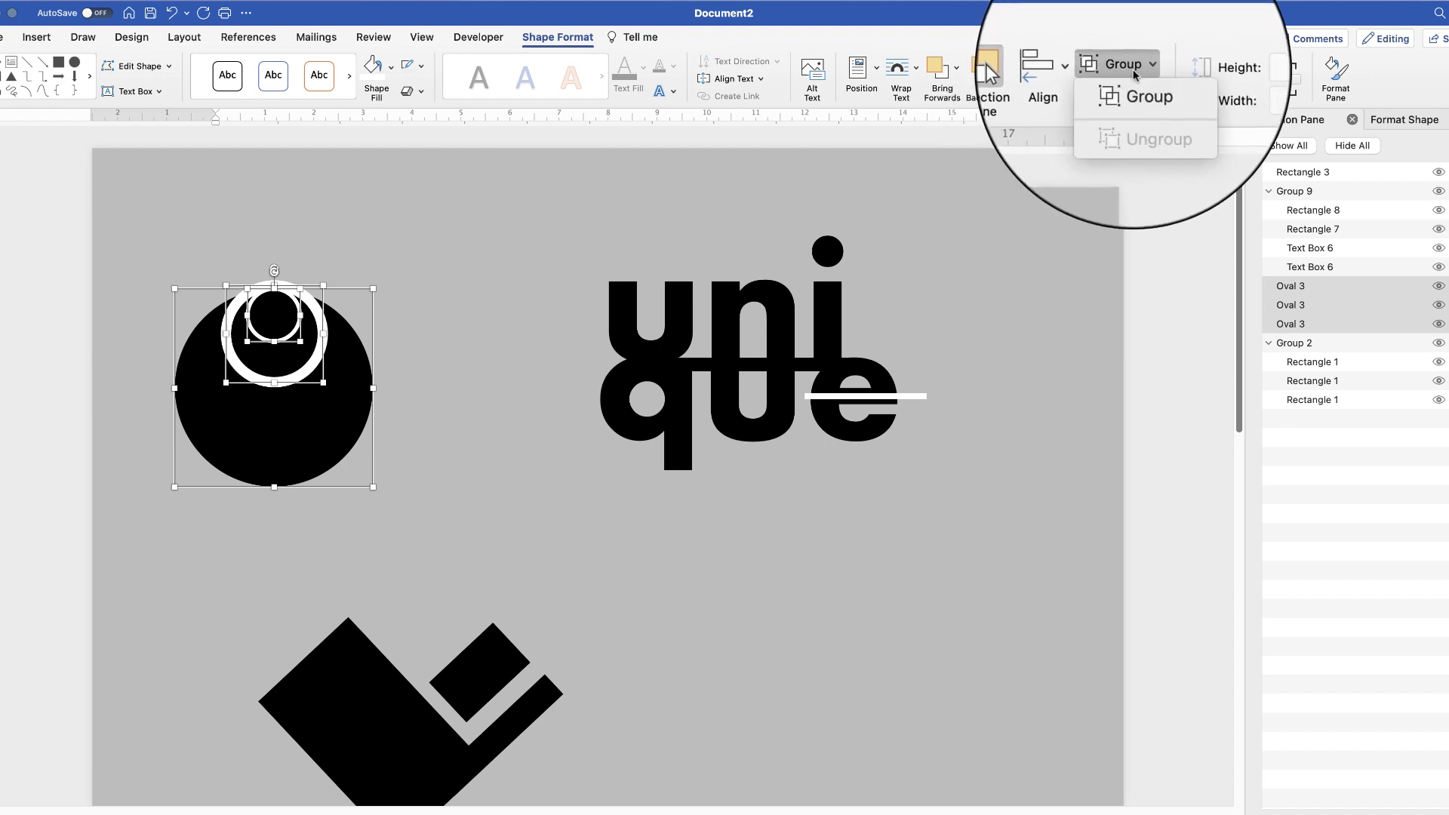
click(1139, 87)
drag(268, 415, 294, 370)
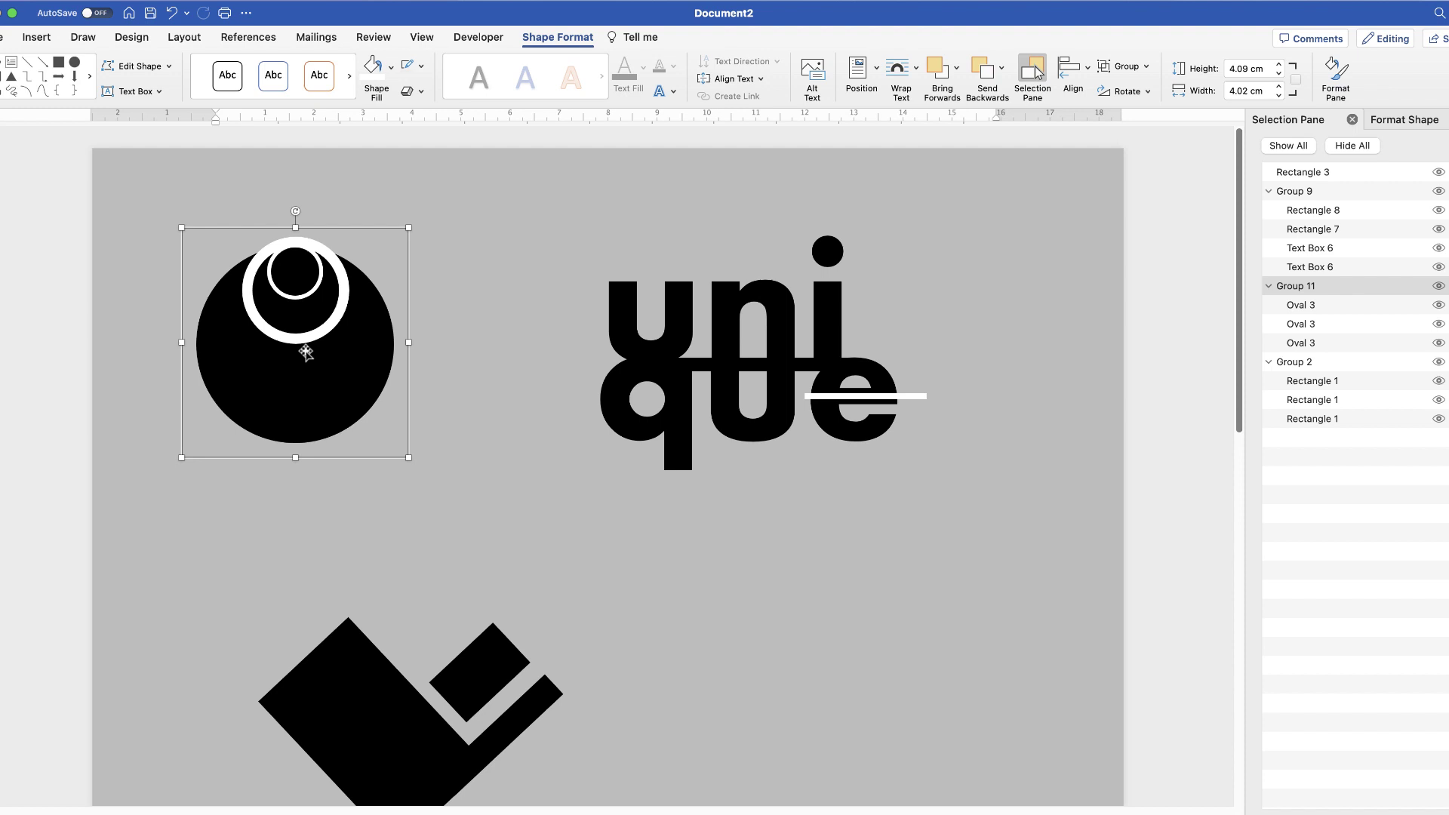
Save the grouped circle logo as PNG 'Picture 1.png' on the Desktop, replacing the existing file
right_click(305, 353)
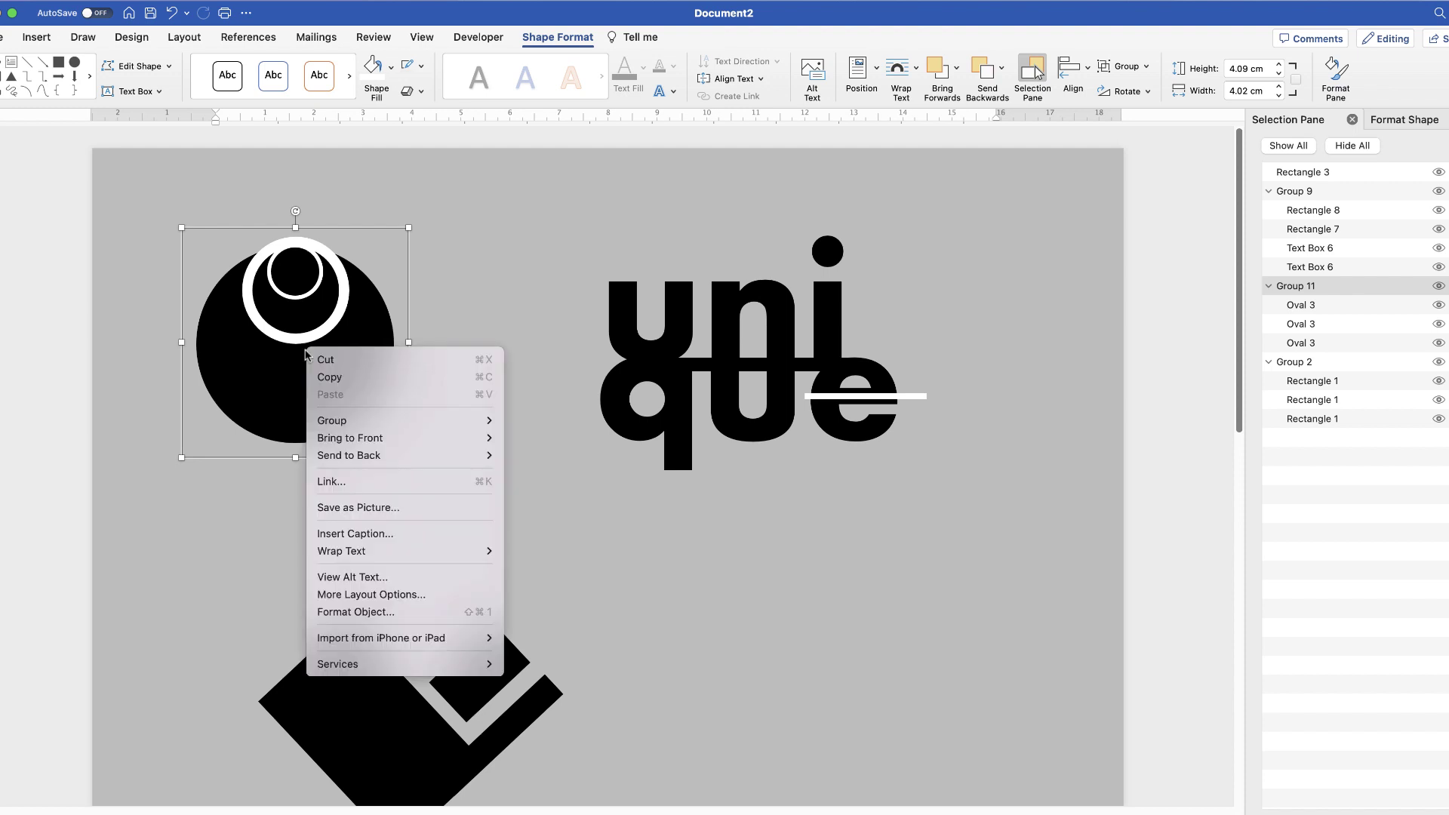
click(356, 508)
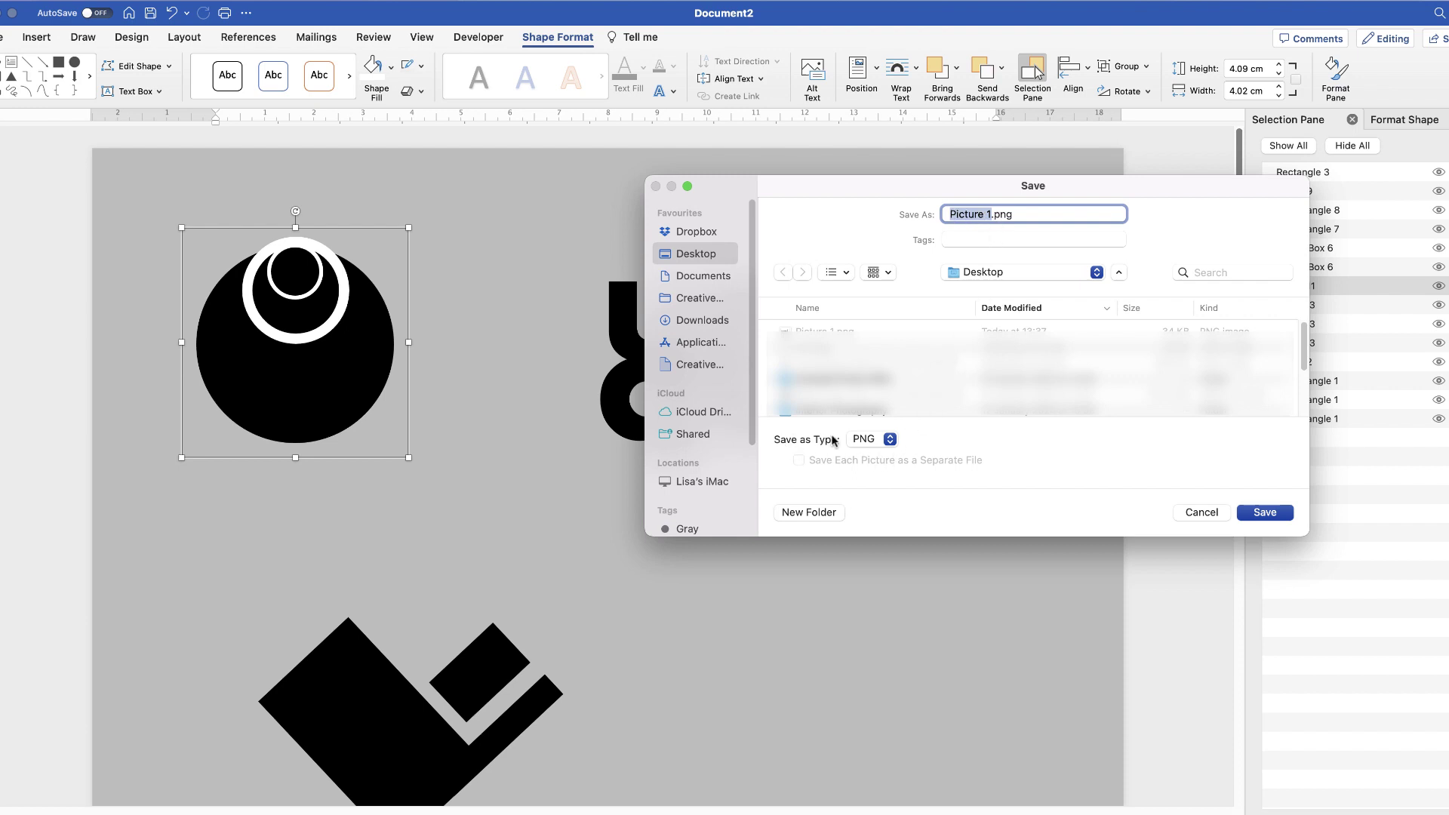
click(891, 440)
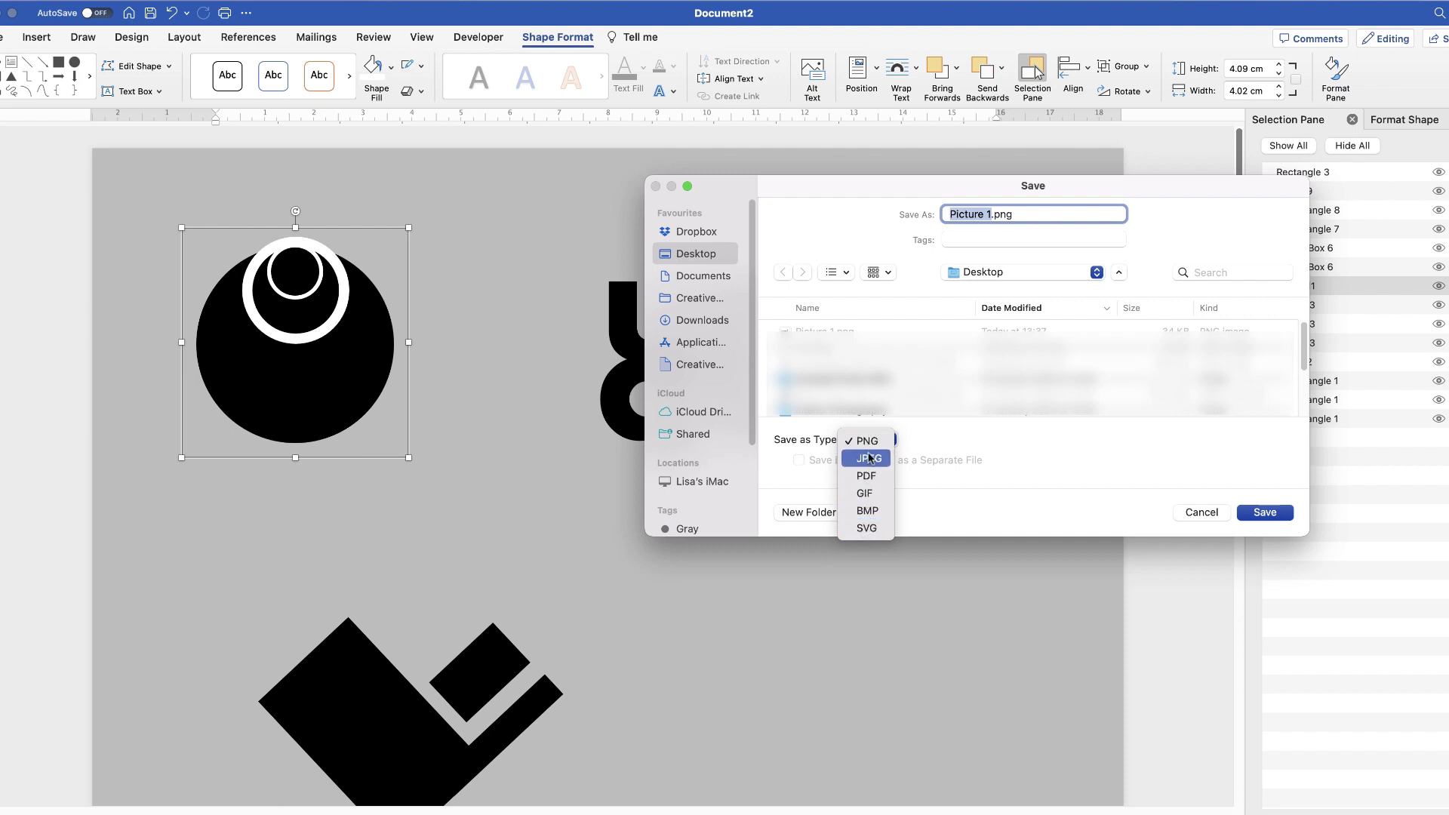
click(868, 442)
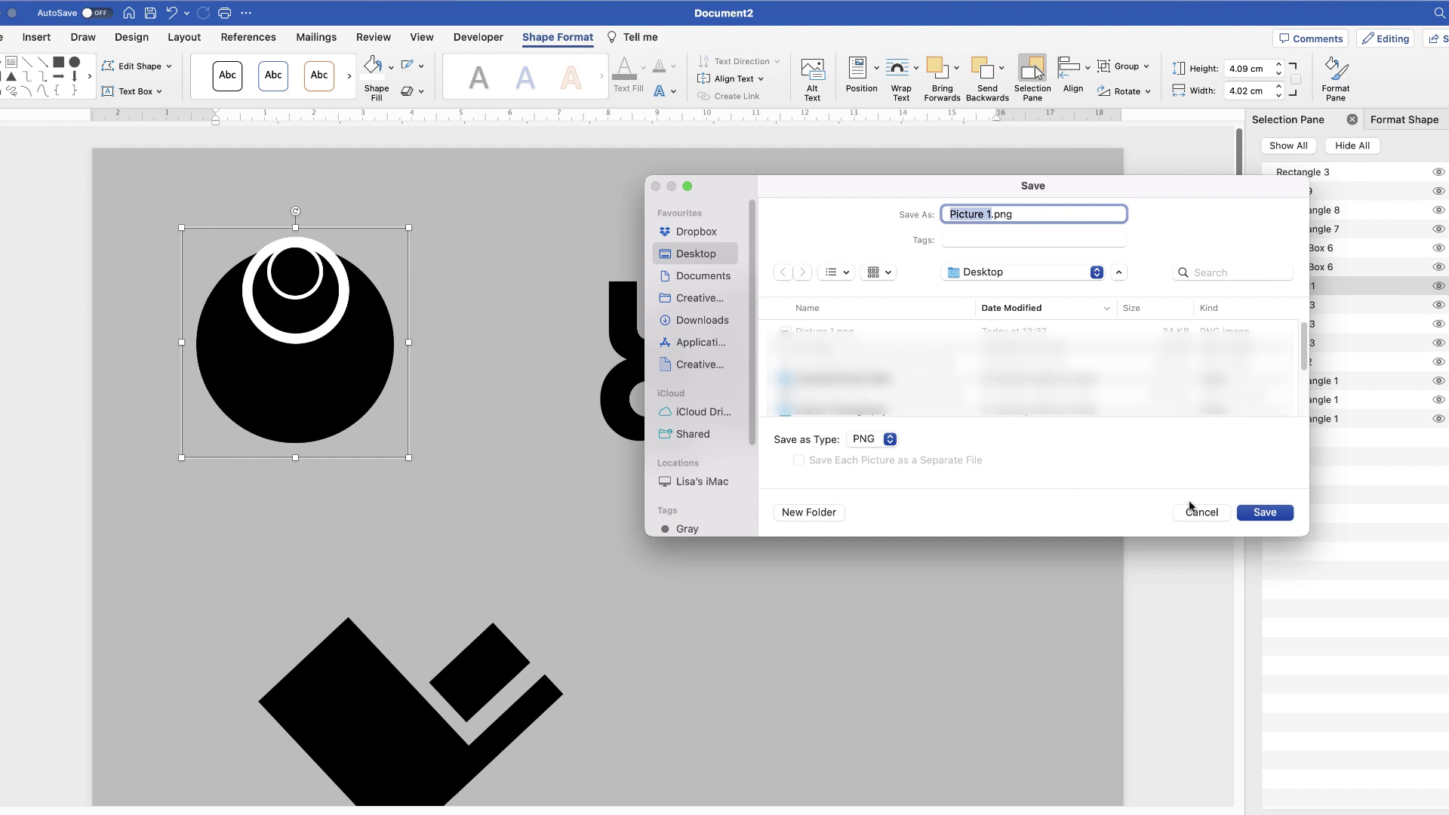
click(1263, 512)
click(1021, 421)
click(683, 528)
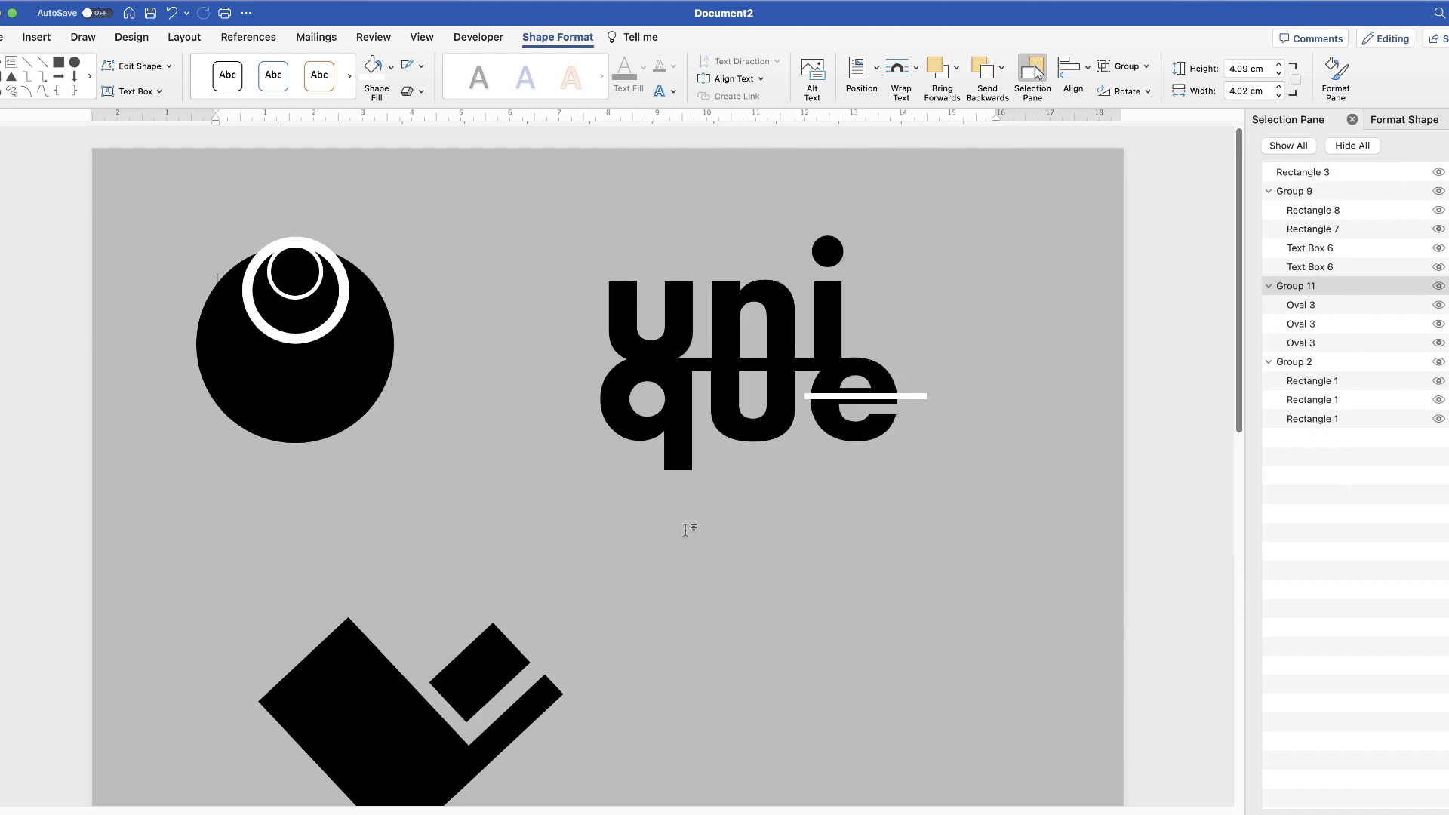
Insert Picture 1.png from file into the Word document
click(36, 38)
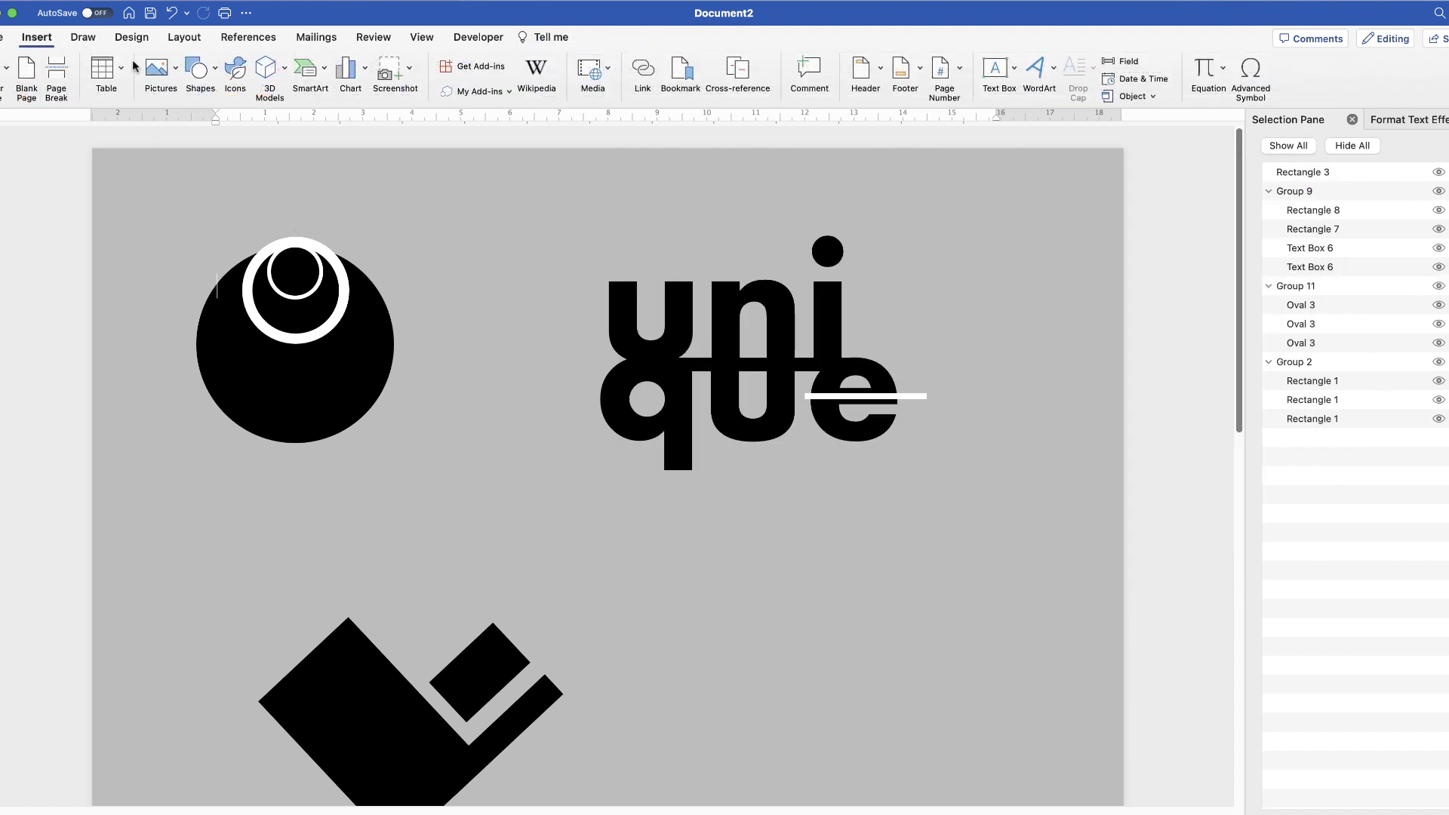
click(175, 73)
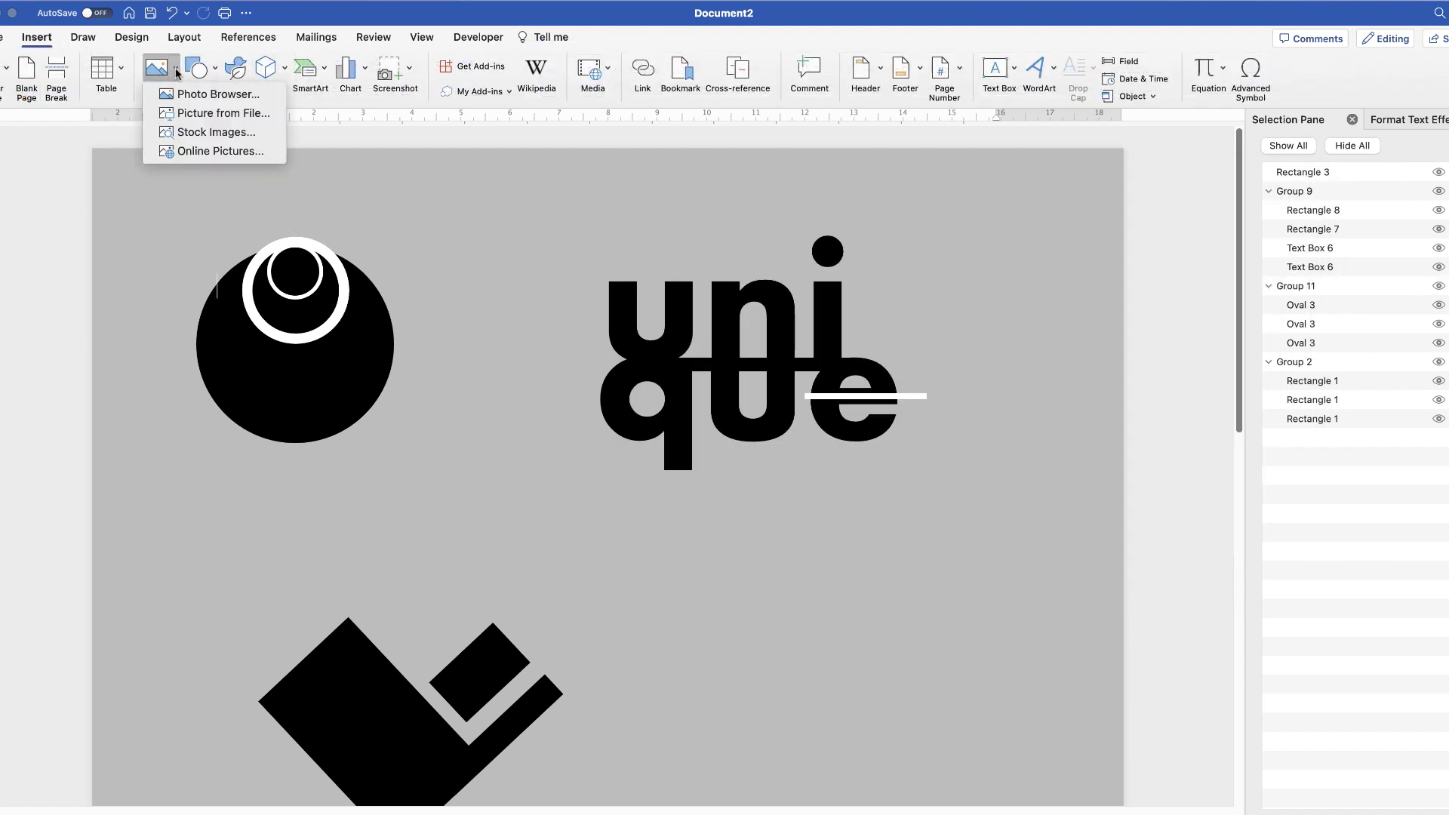
click(202, 113)
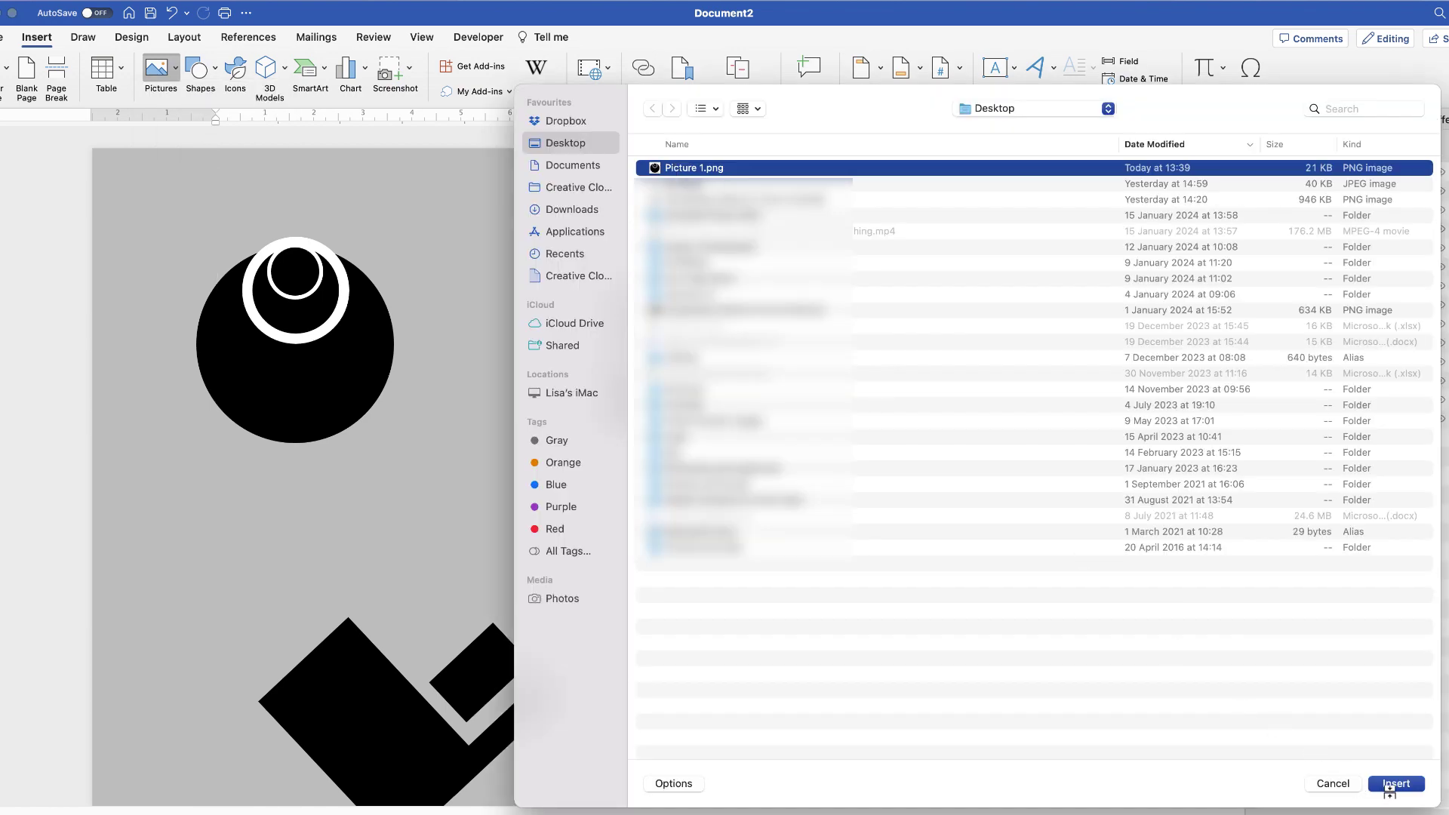
click(1395, 783)
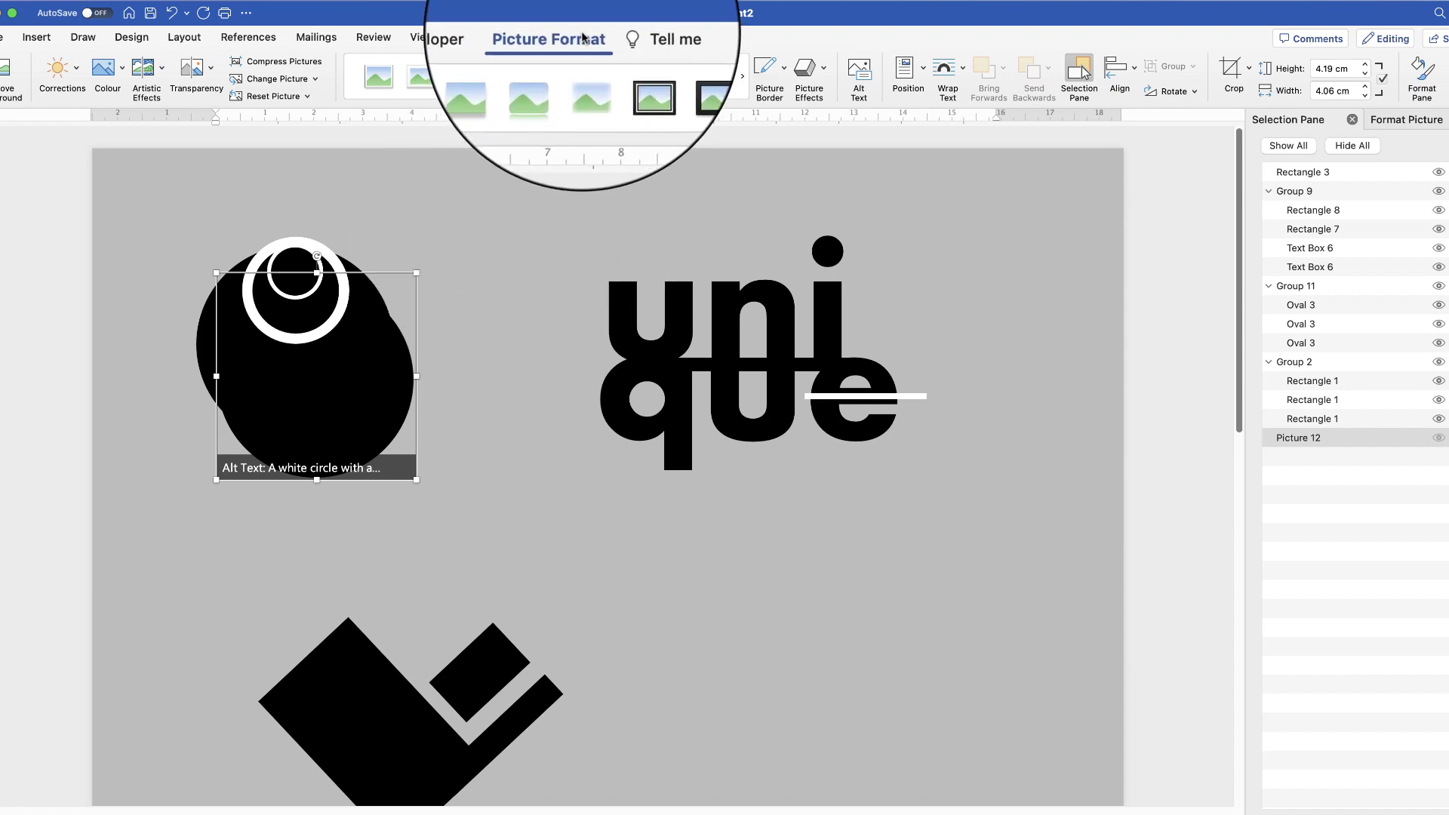
Set the picture in front of text and move it below the uni/que lettering
click(948, 75)
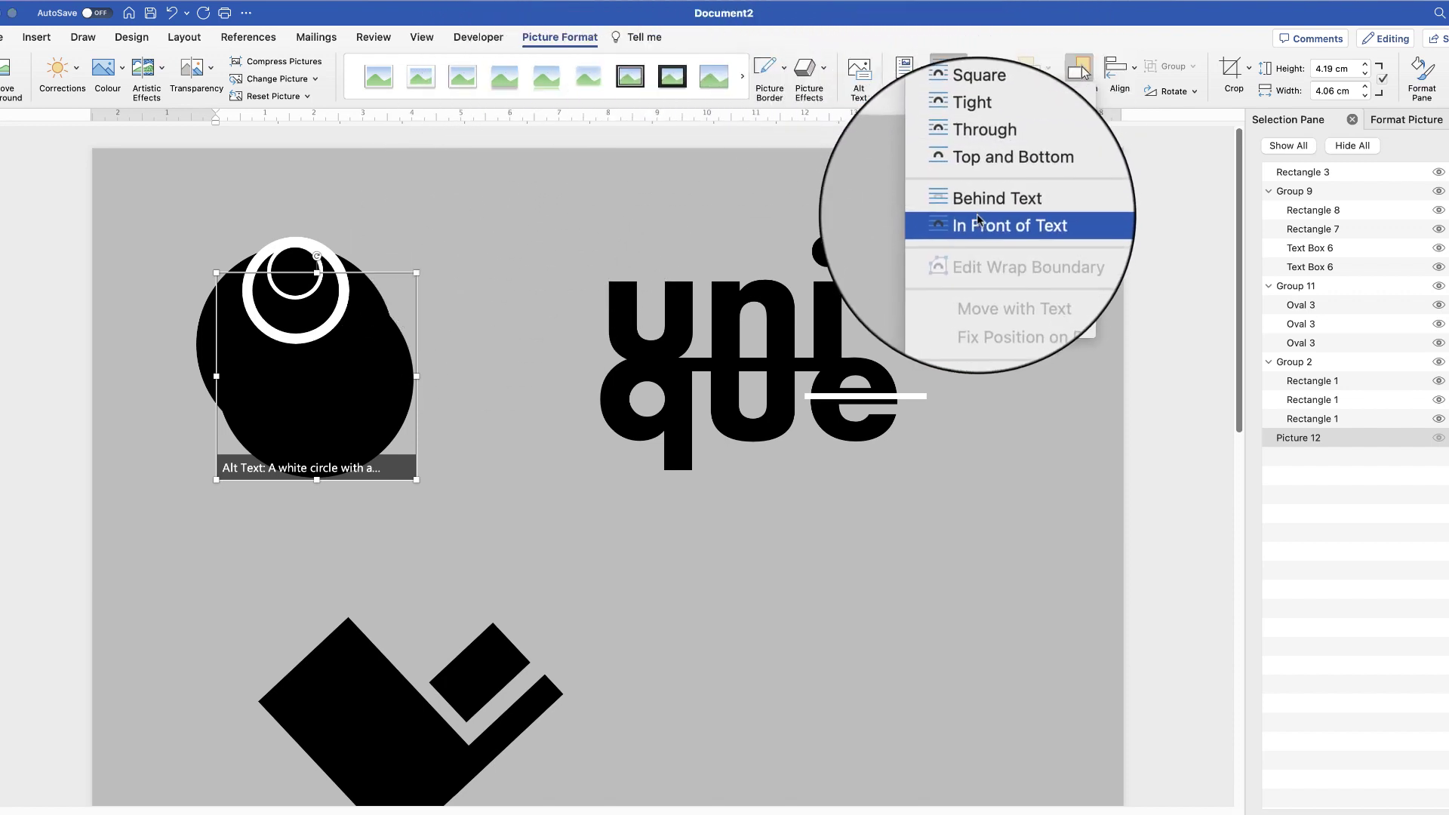
click(977, 219)
drag(315, 371, 775, 632)
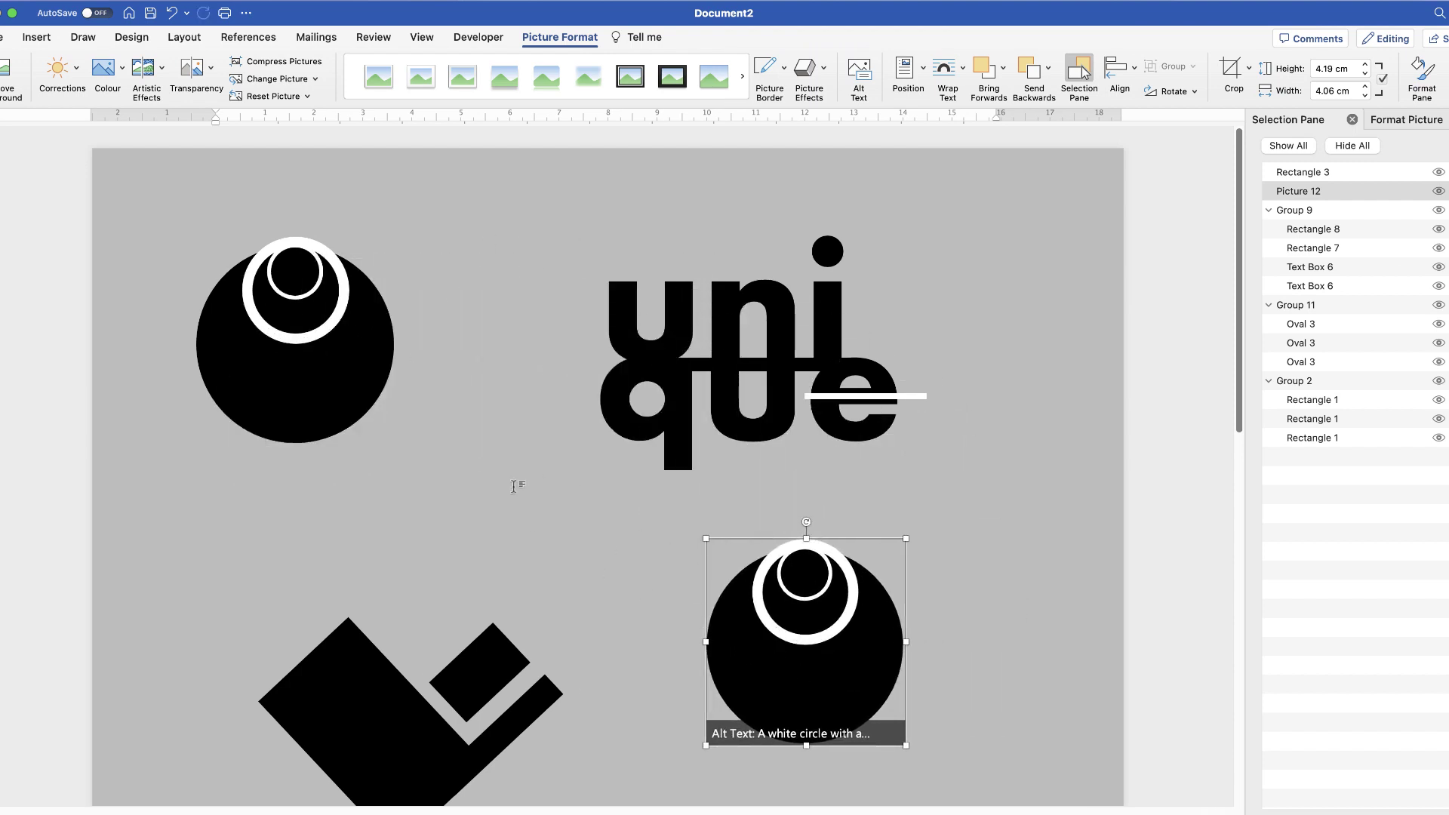
Resize the grouped circle logo and the inserted circle picture, then select the lower-right circle picture
click(303, 375)
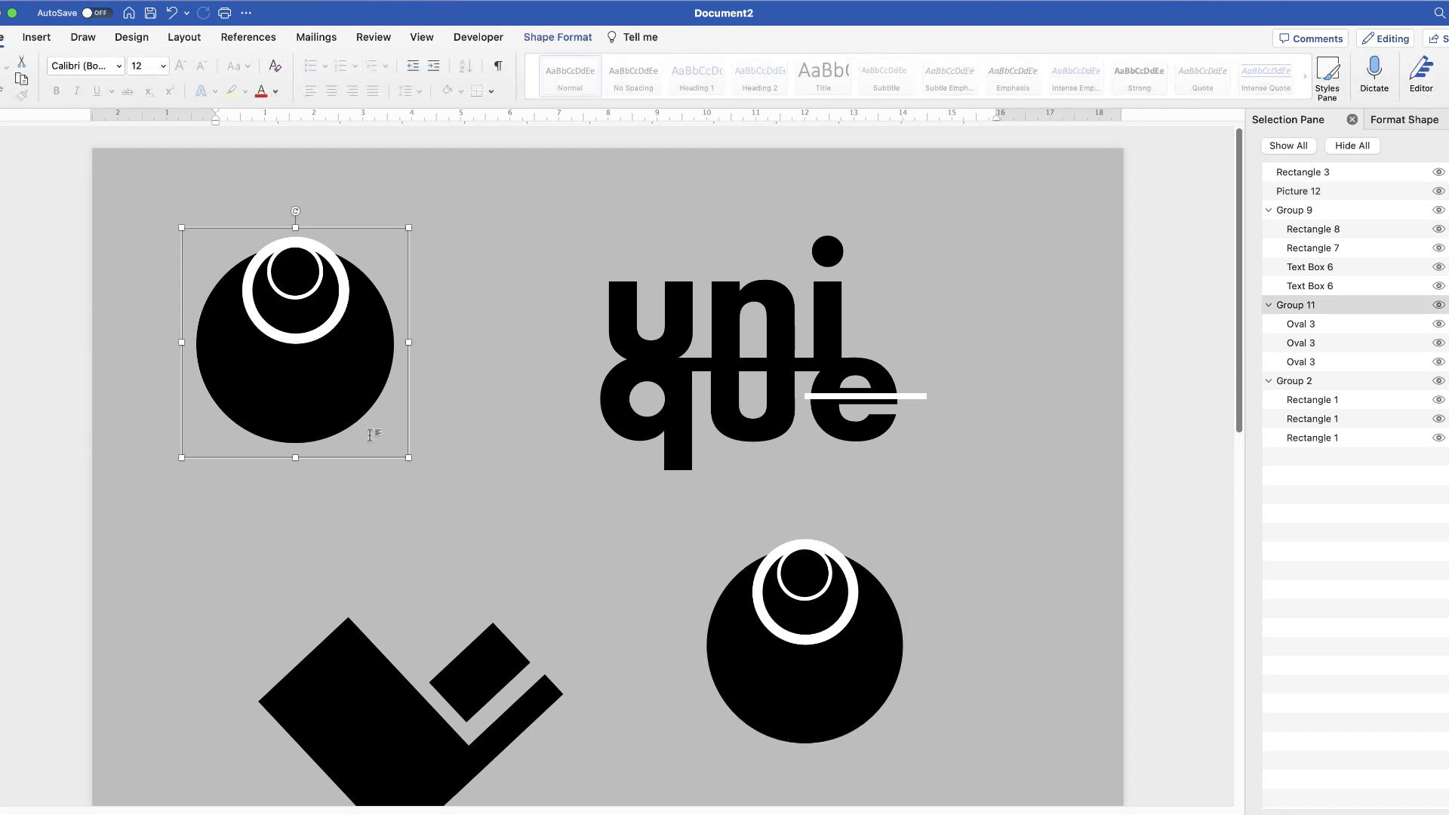
drag(408, 458, 481, 521)
click(873, 689)
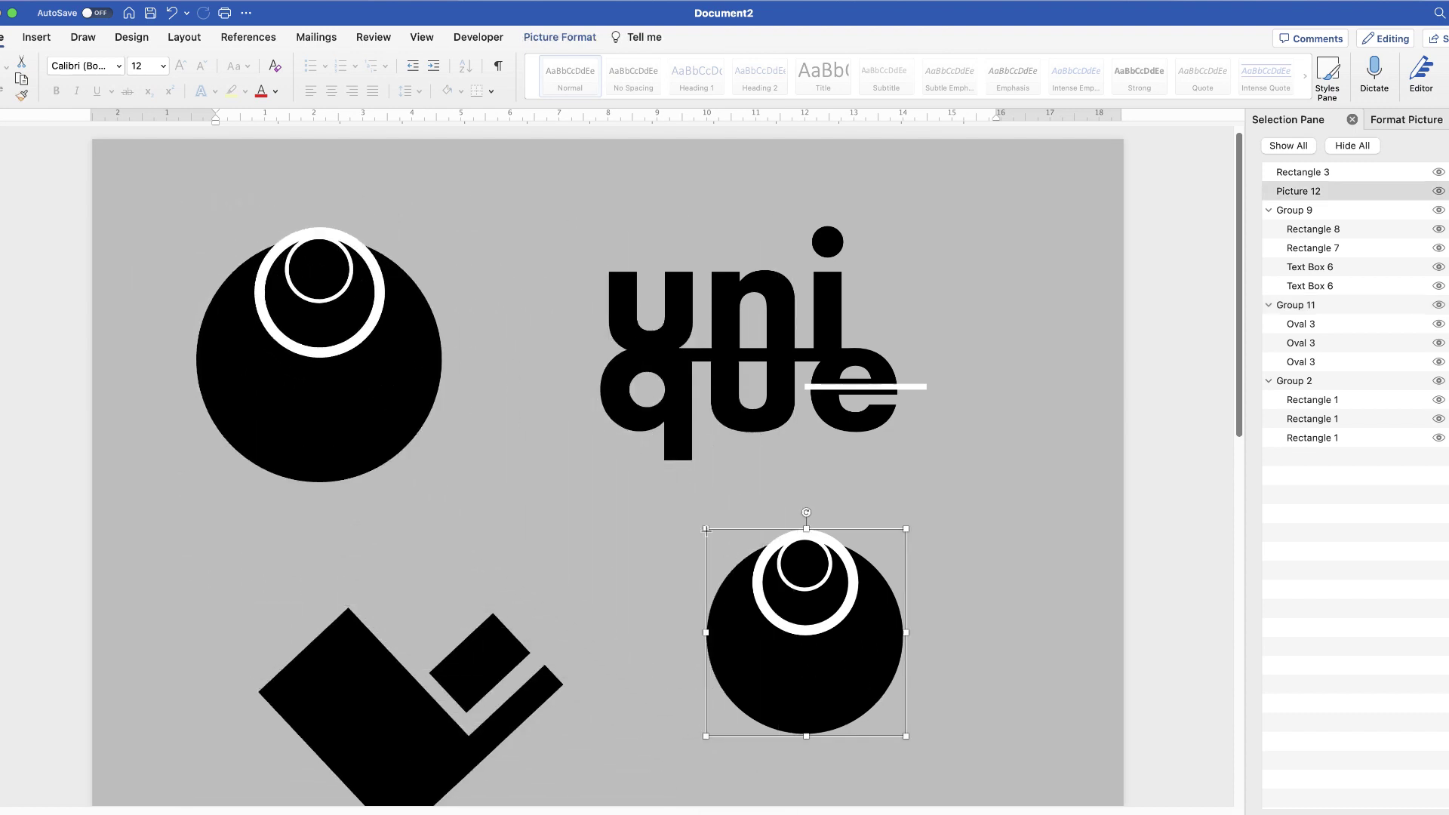
drag(705, 529, 690, 574)
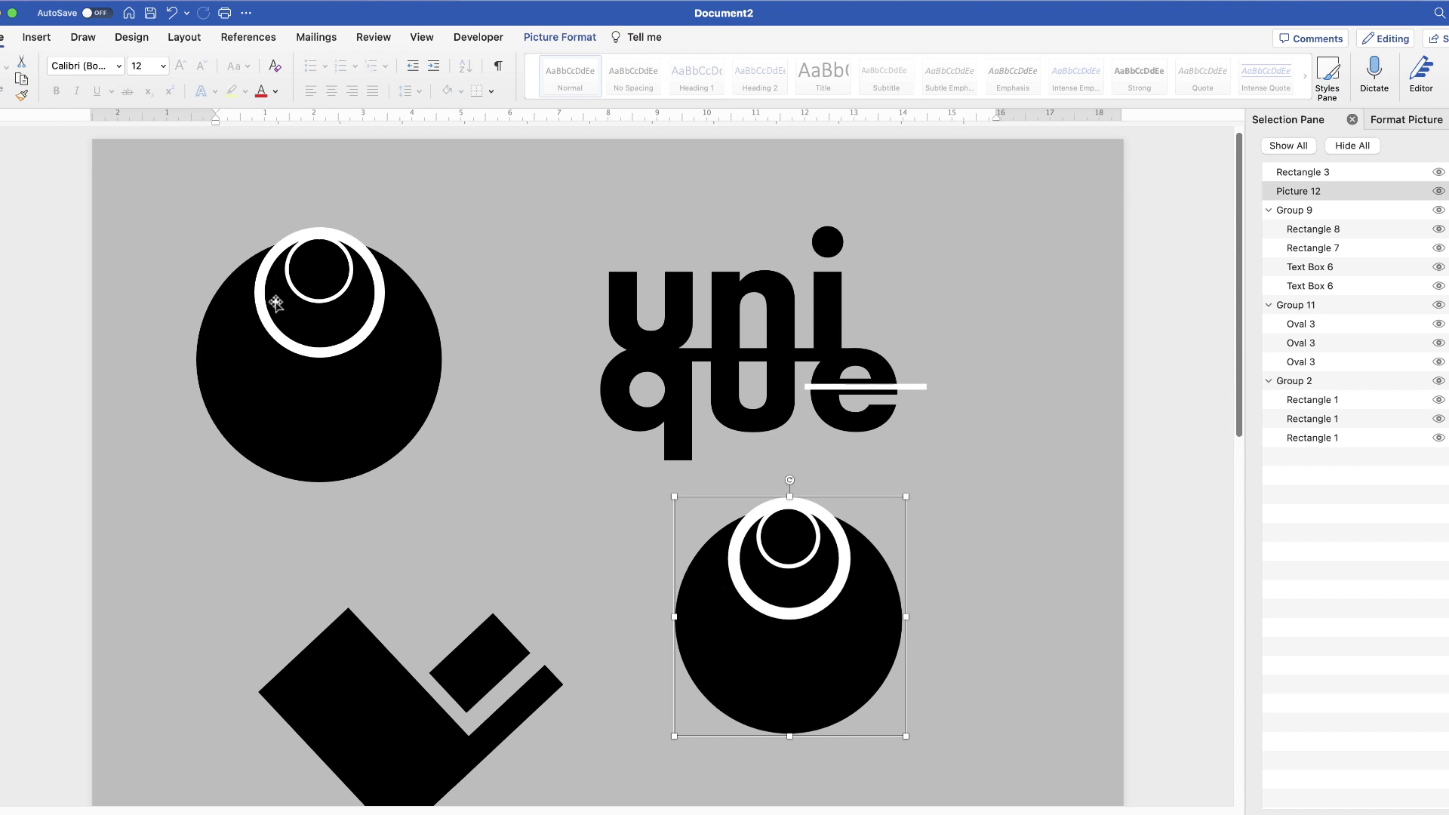
click(370, 709)
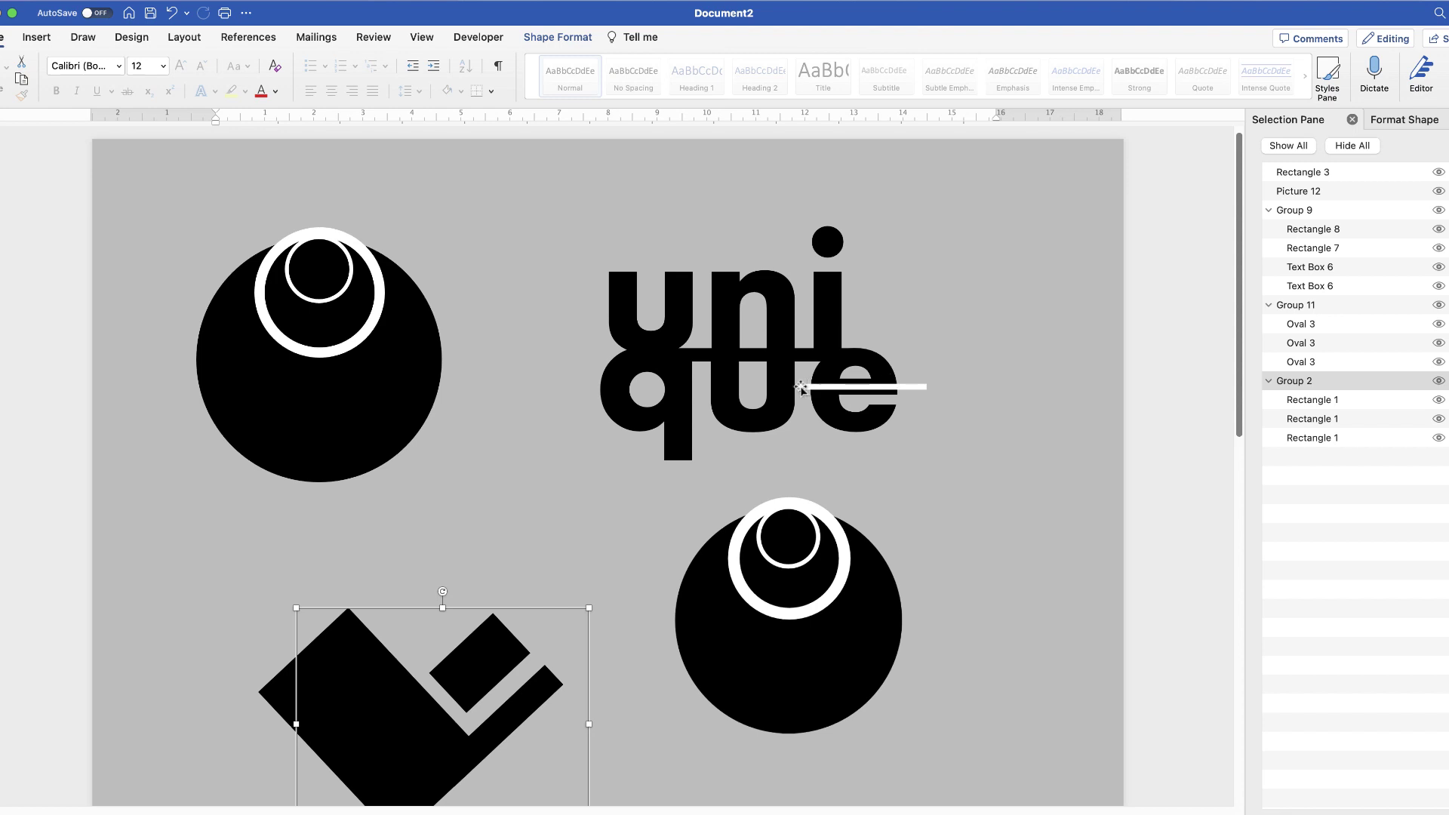
click(765, 664)
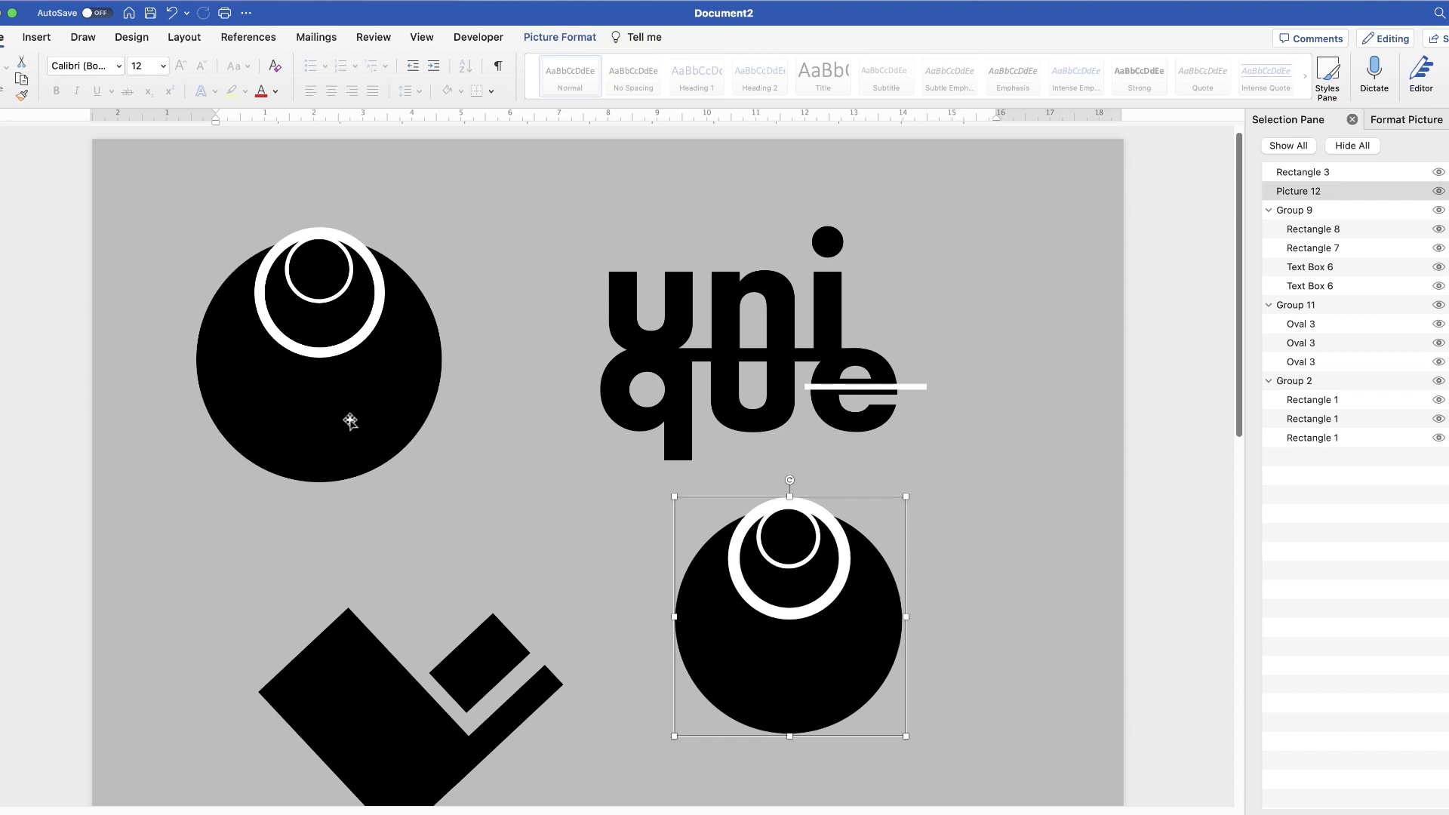
Switch to Photopea and drop Picture 1.png from Finder onto it
key(super+Tab)
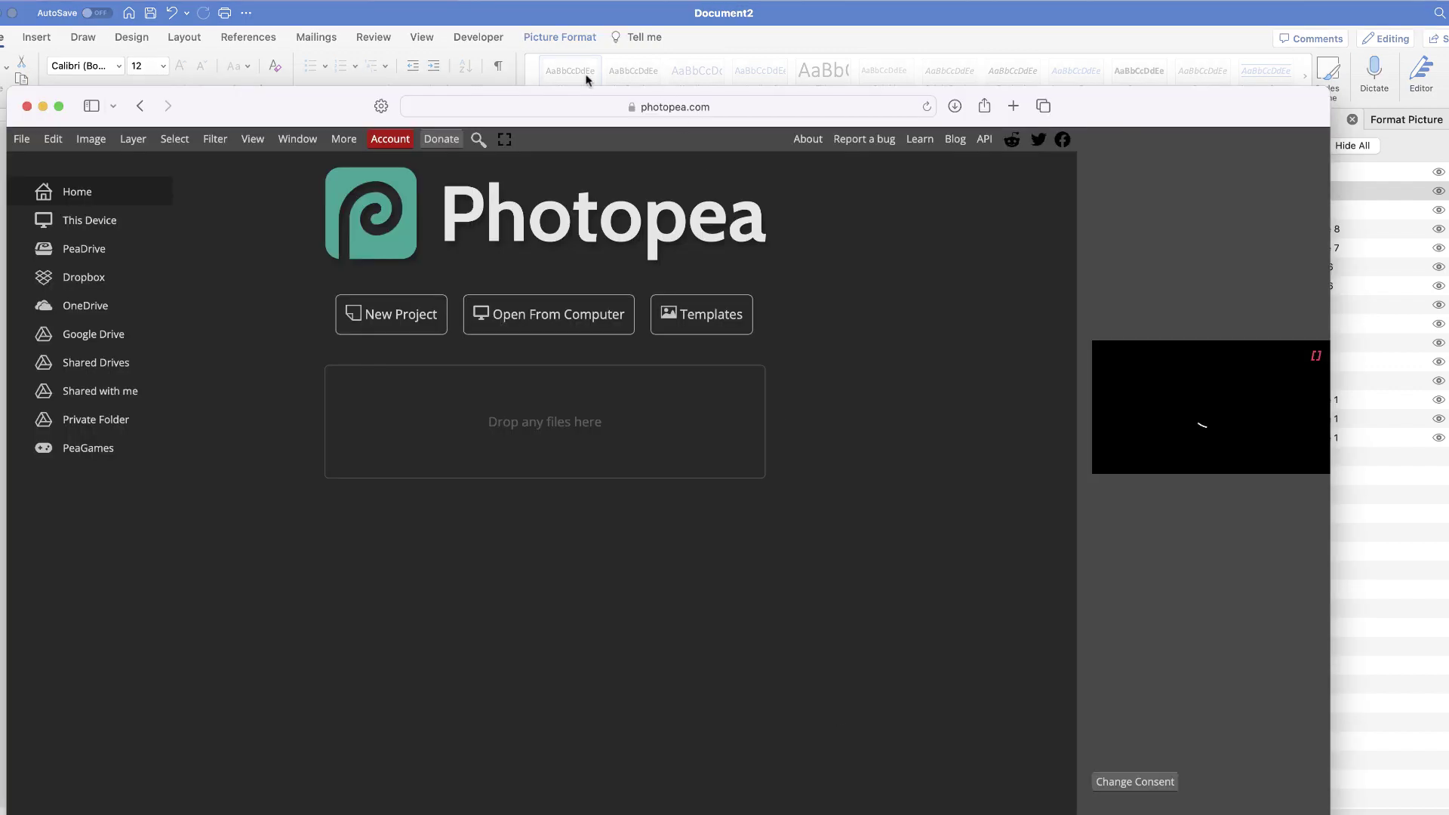
drag(311, 108, 293, 38)
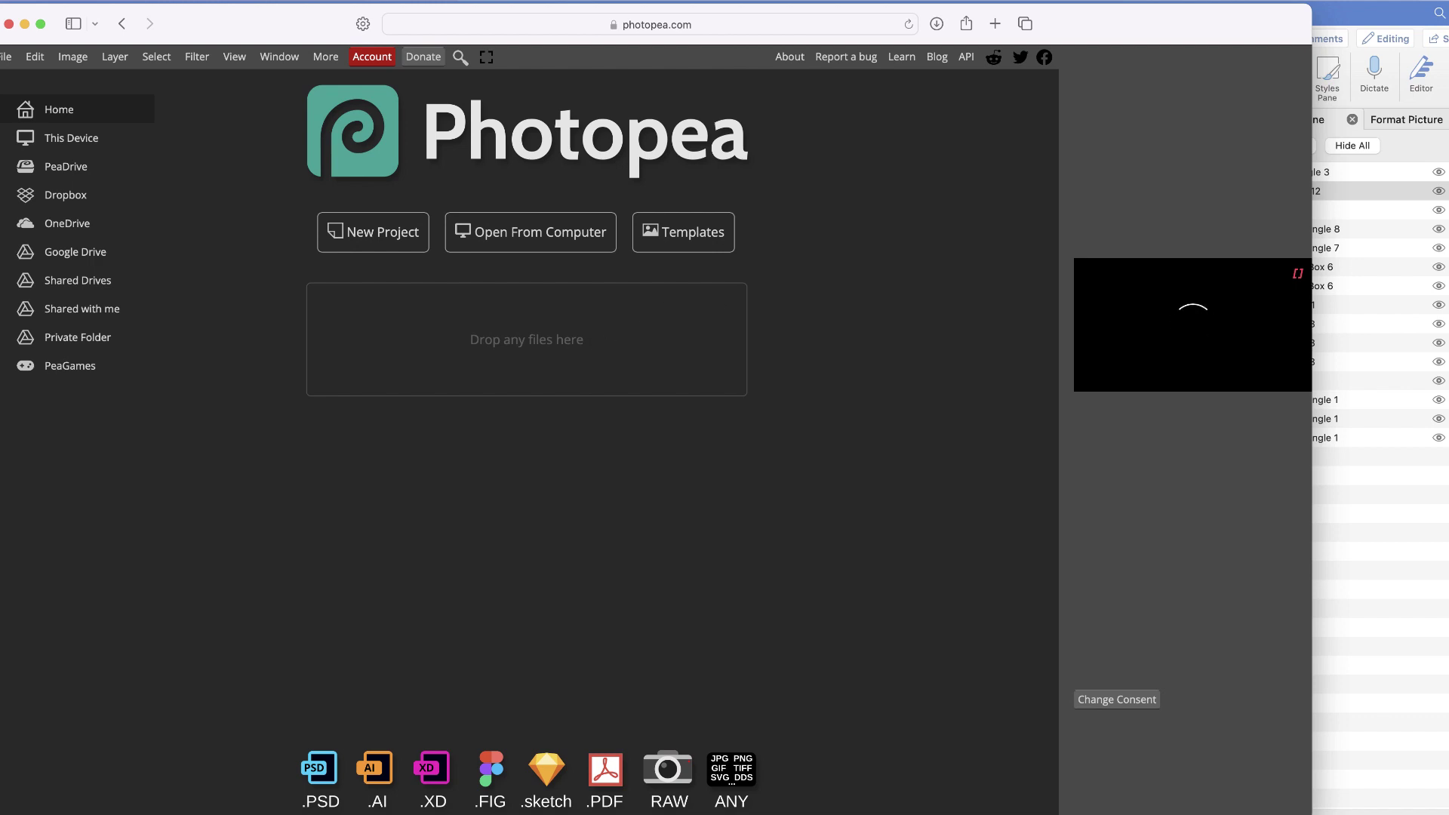
drag(1422, 211, 470, 356)
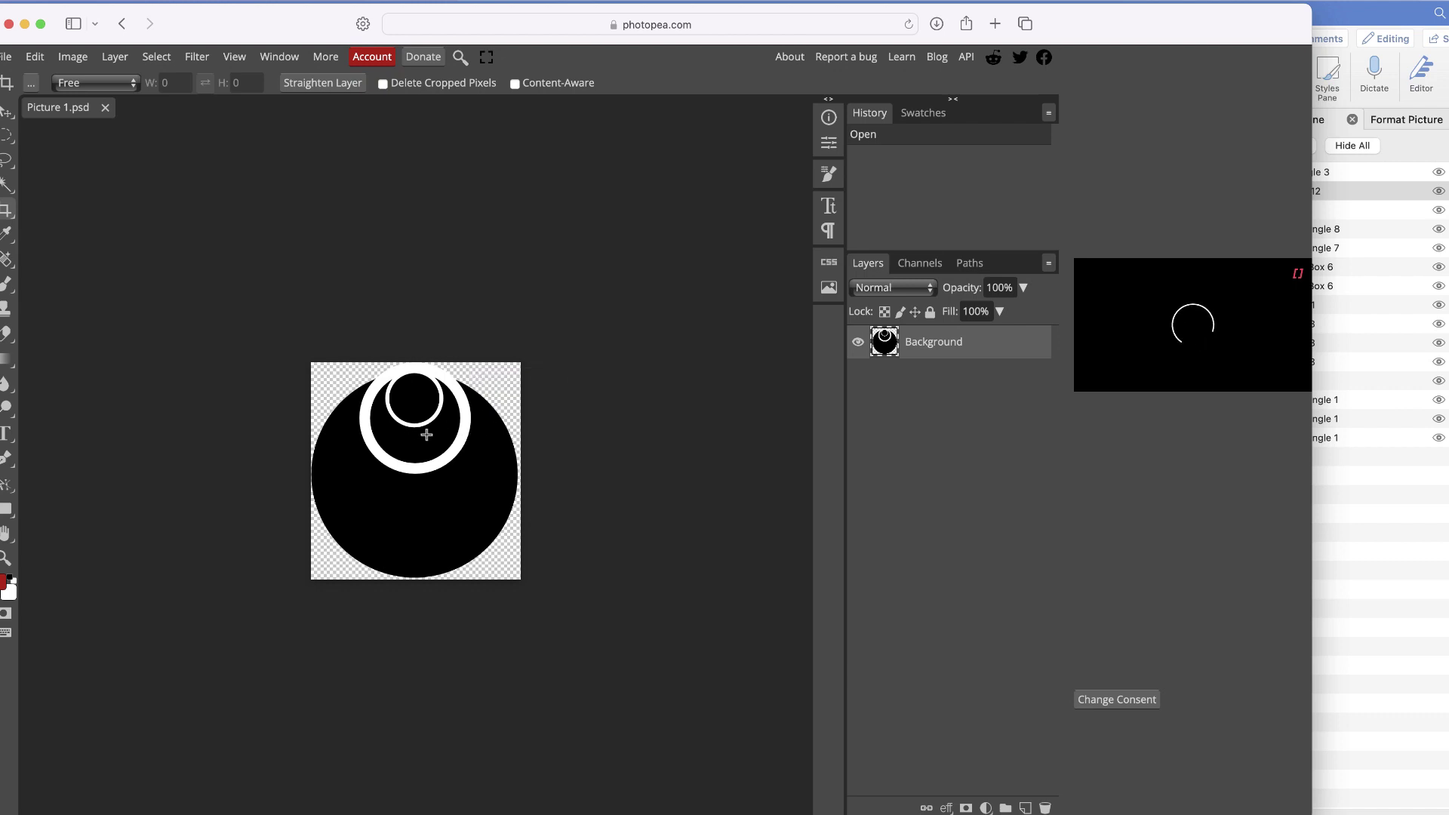
Zoom in and select the logo's white rings with the Magic Wand
key(z)
click(430, 435)
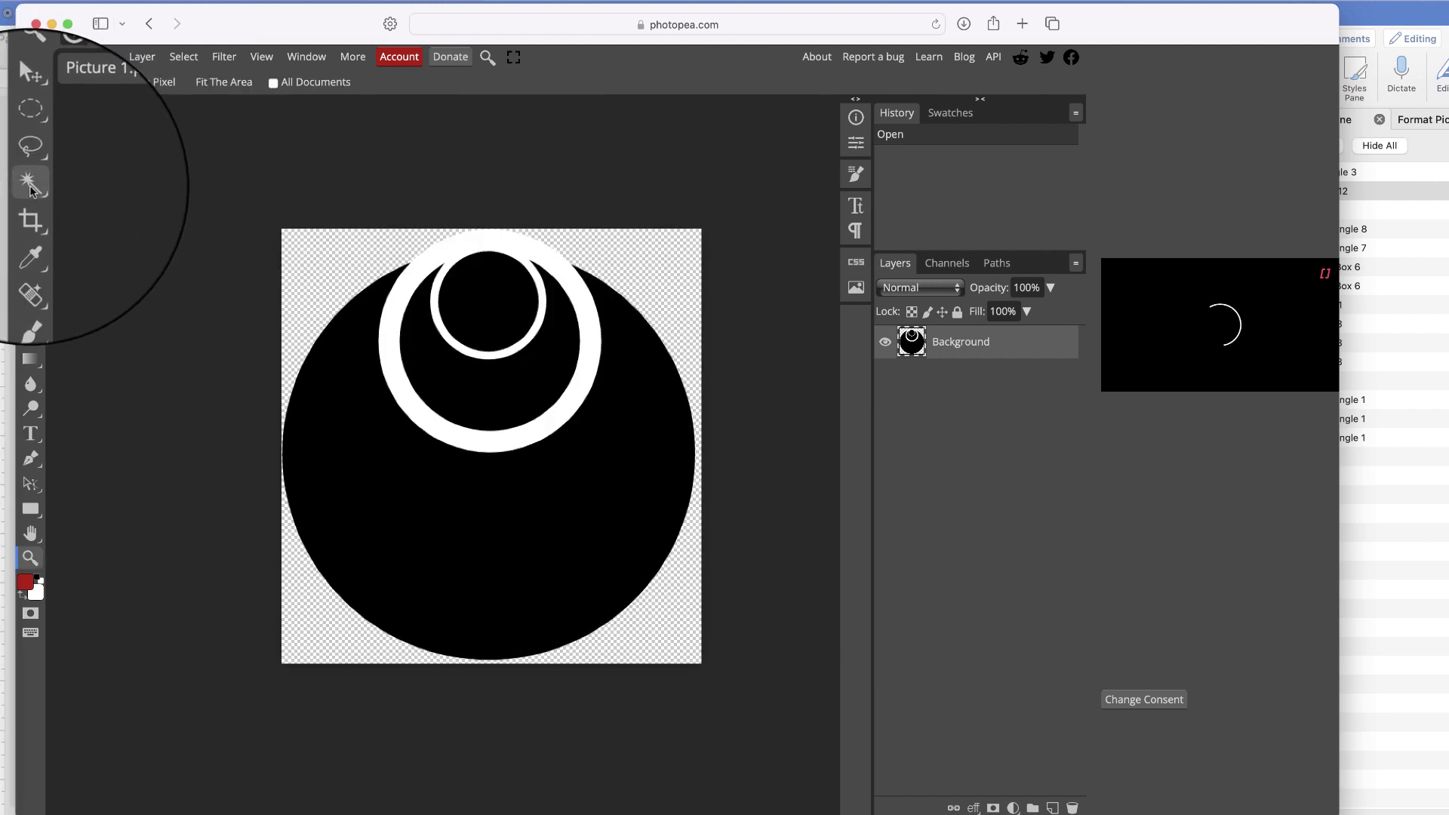
click(31, 185)
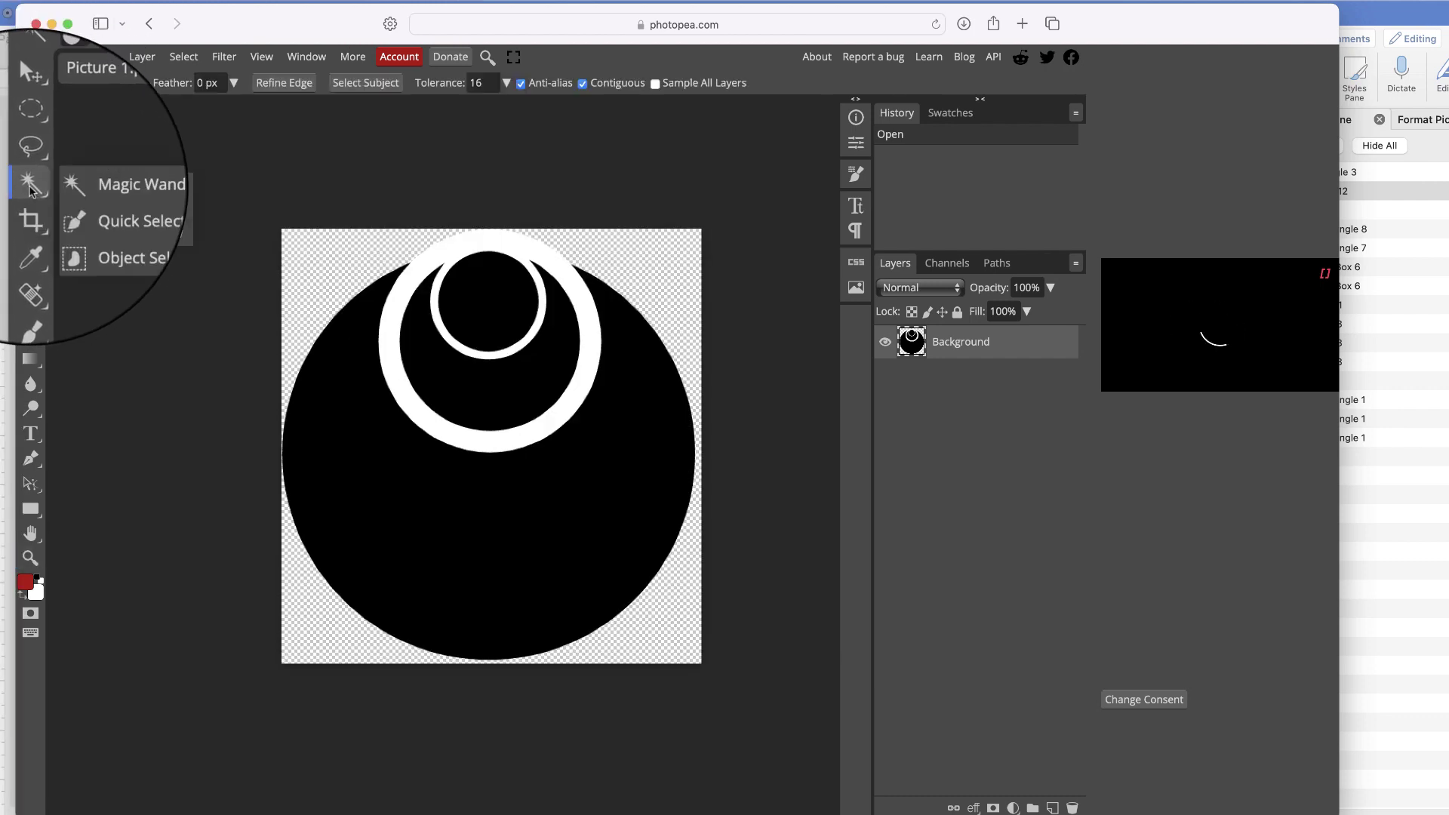
click(398, 375)
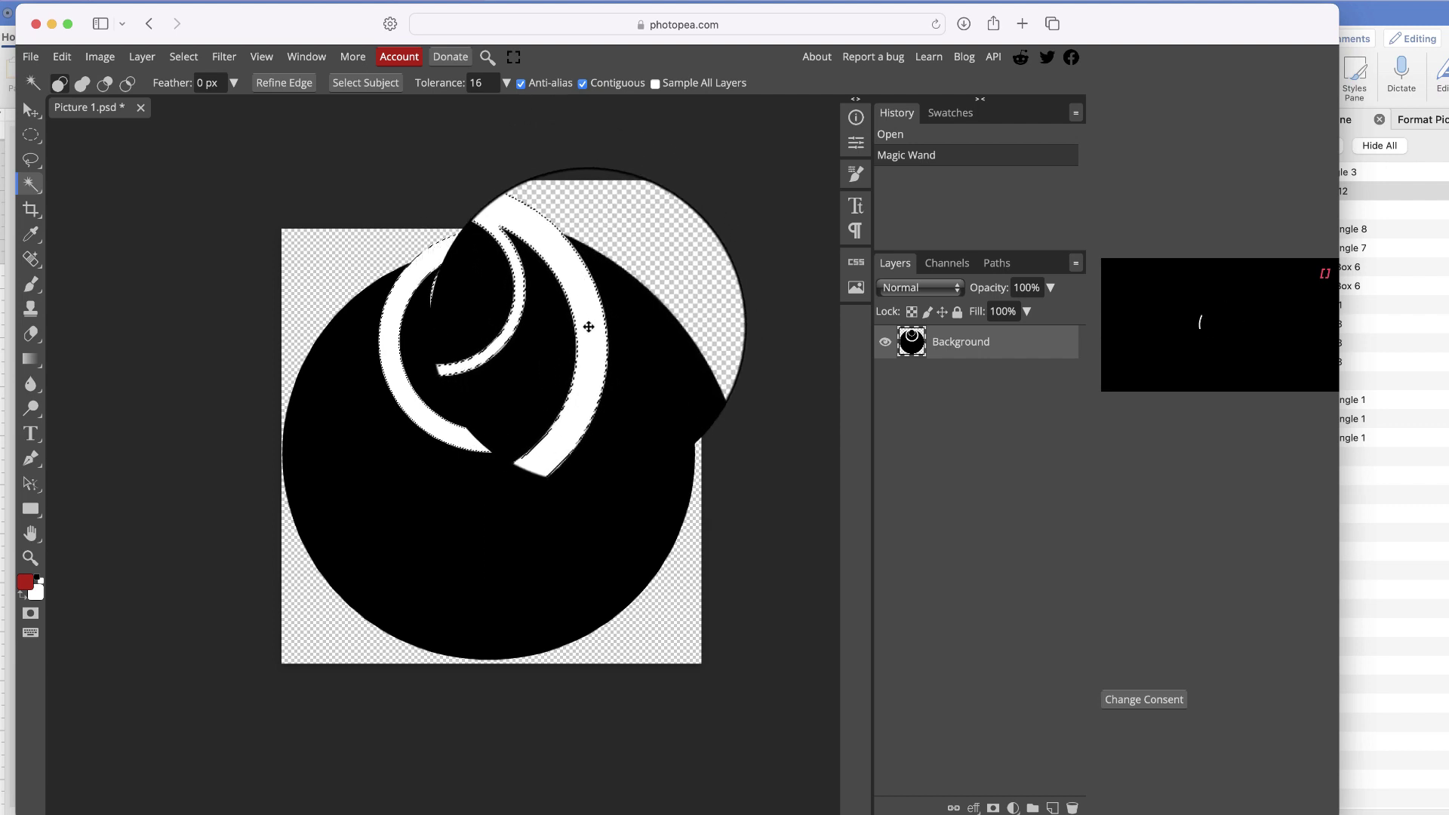
Expand the selection by 3 px and delete the rings to transparency
click(184, 57)
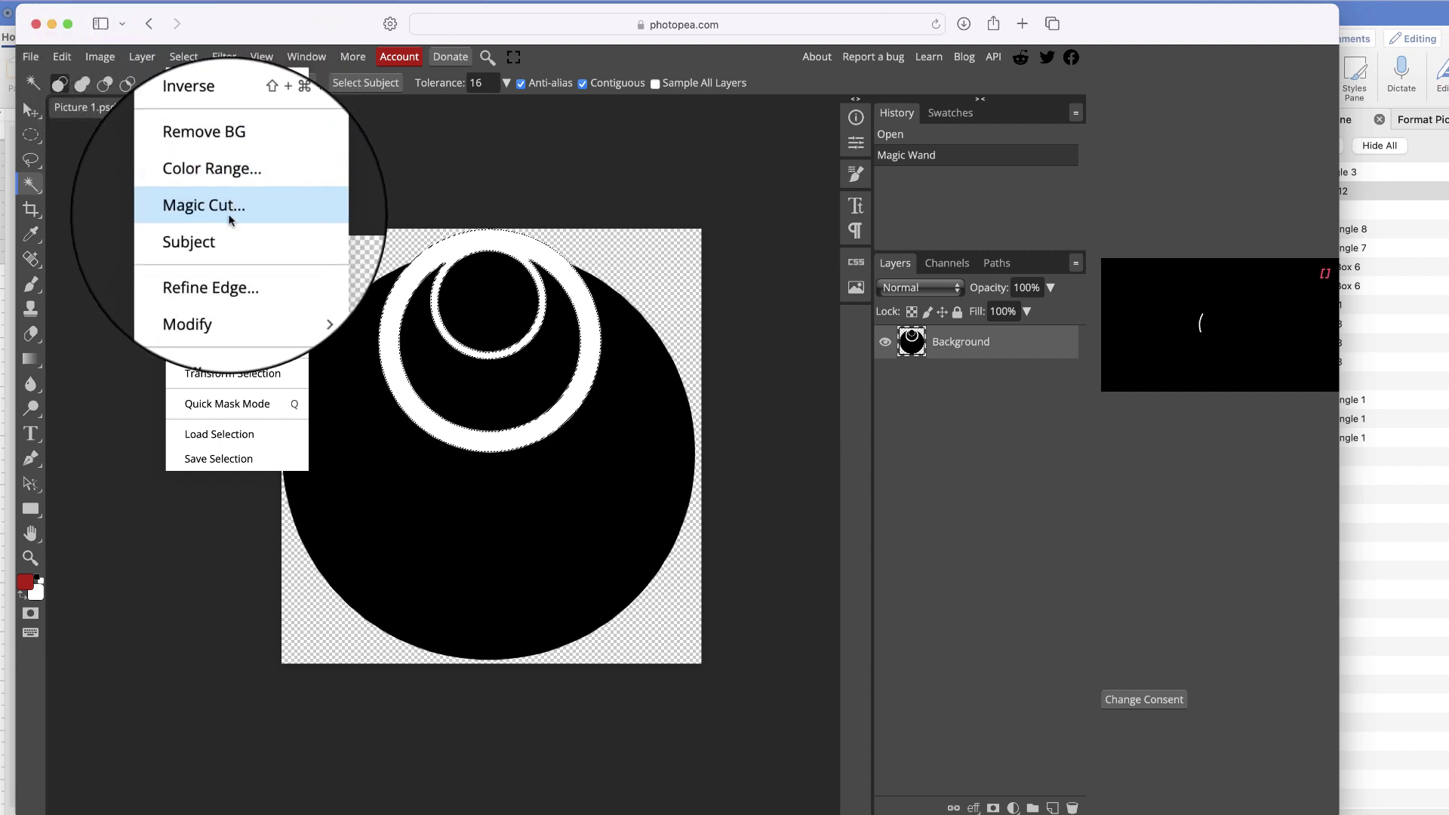
mouse_move(221, 288)
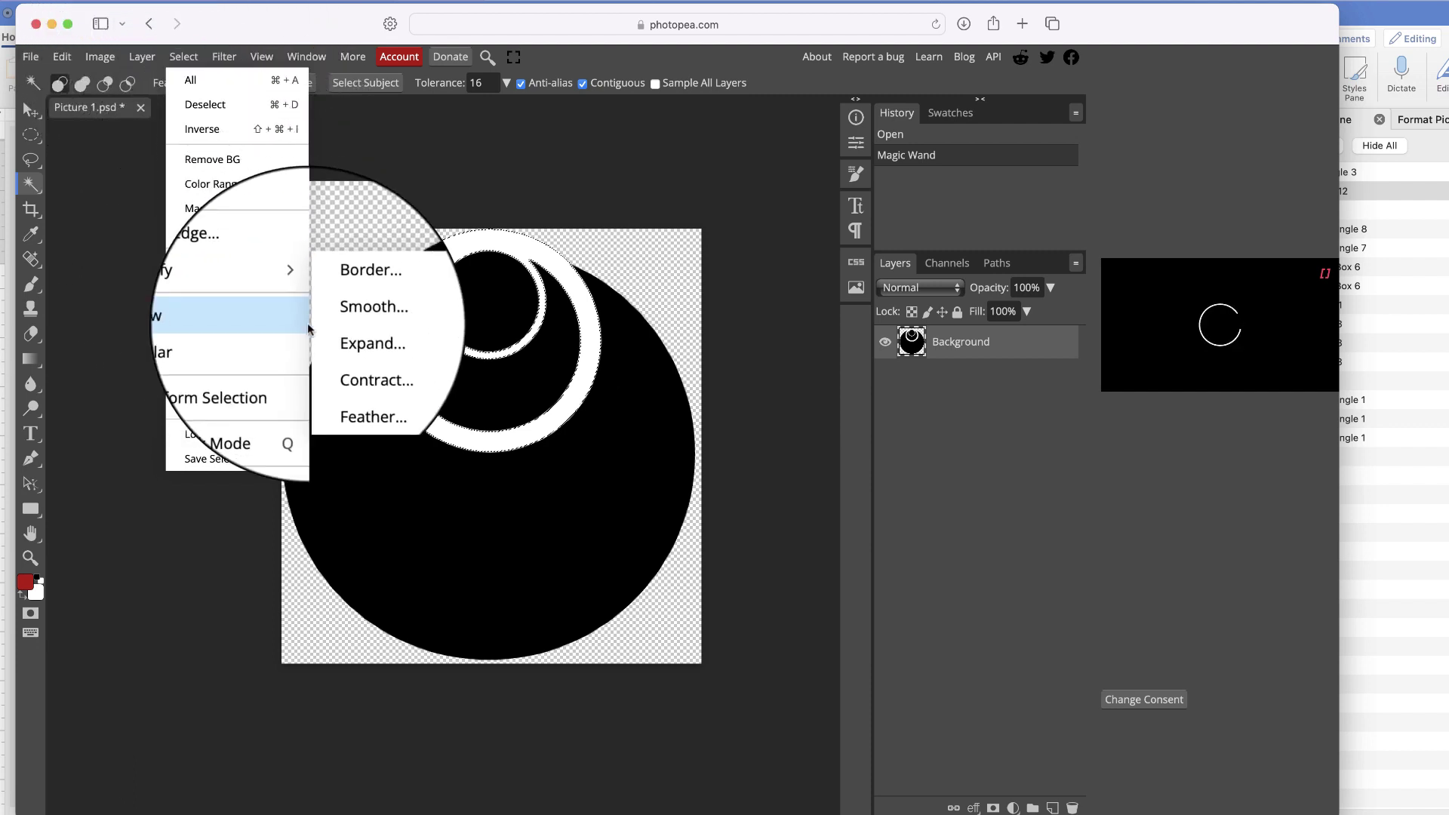
click(346, 337)
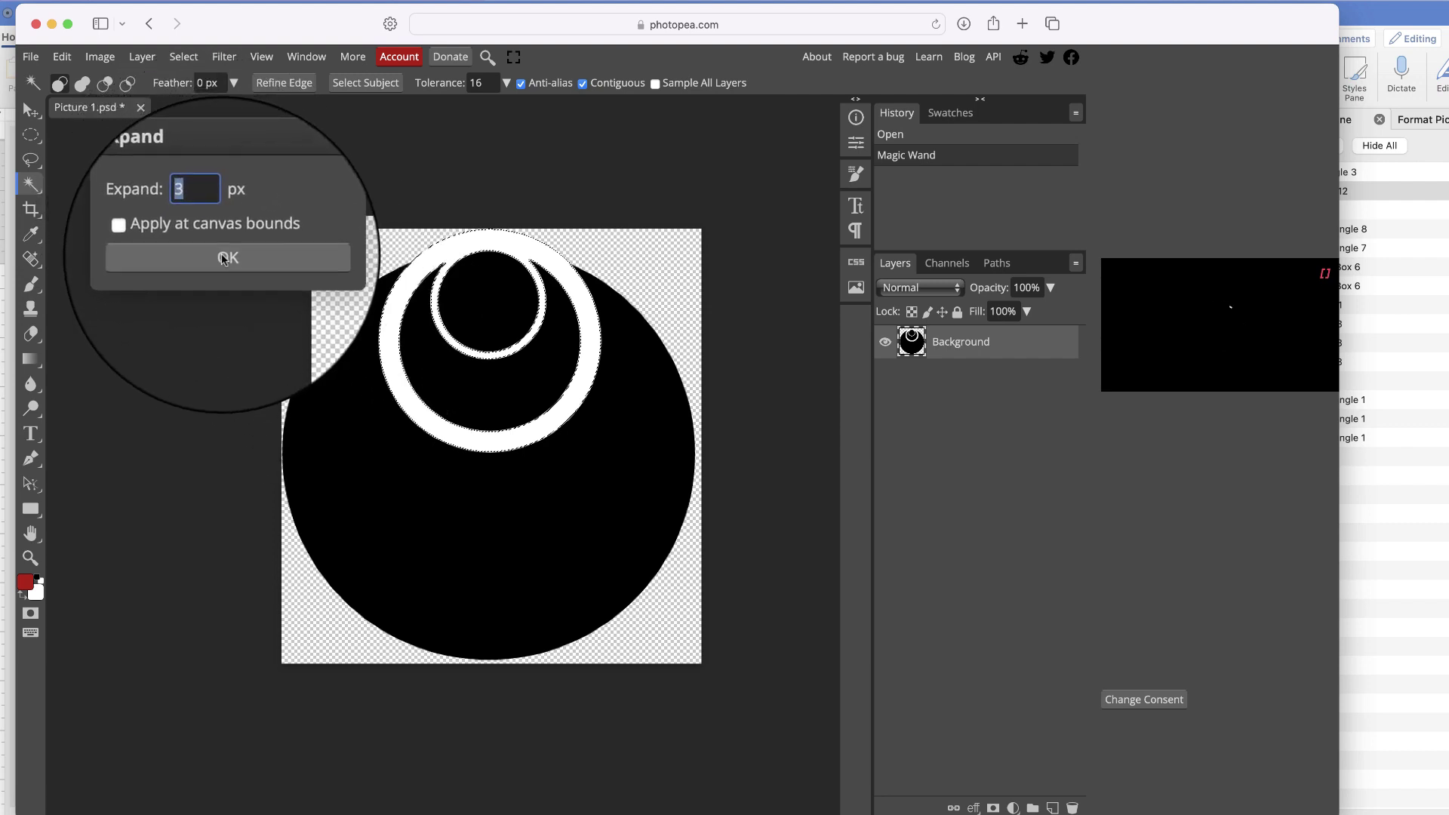
click(213, 253)
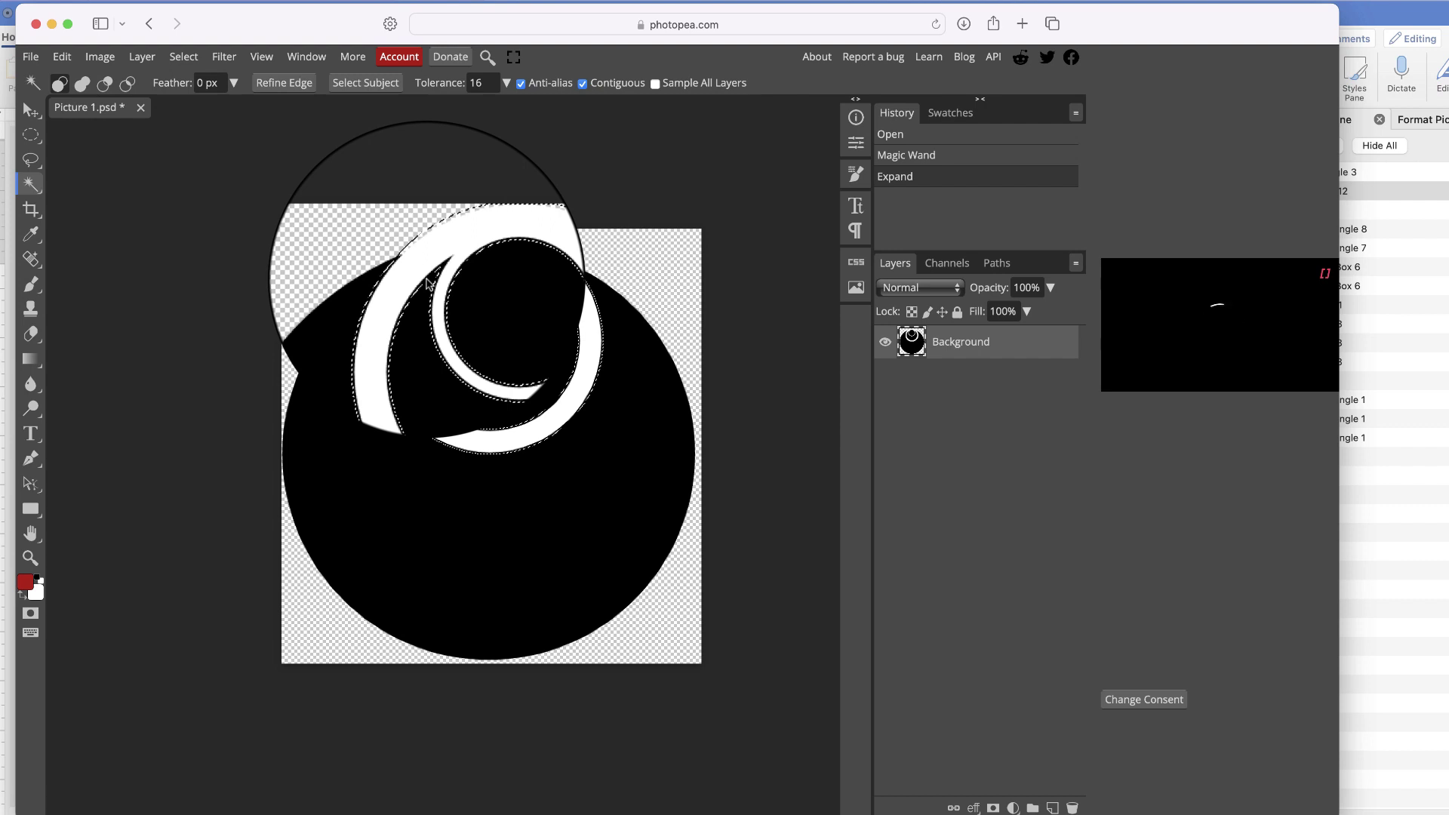
drag(406, 313, 566, 314)
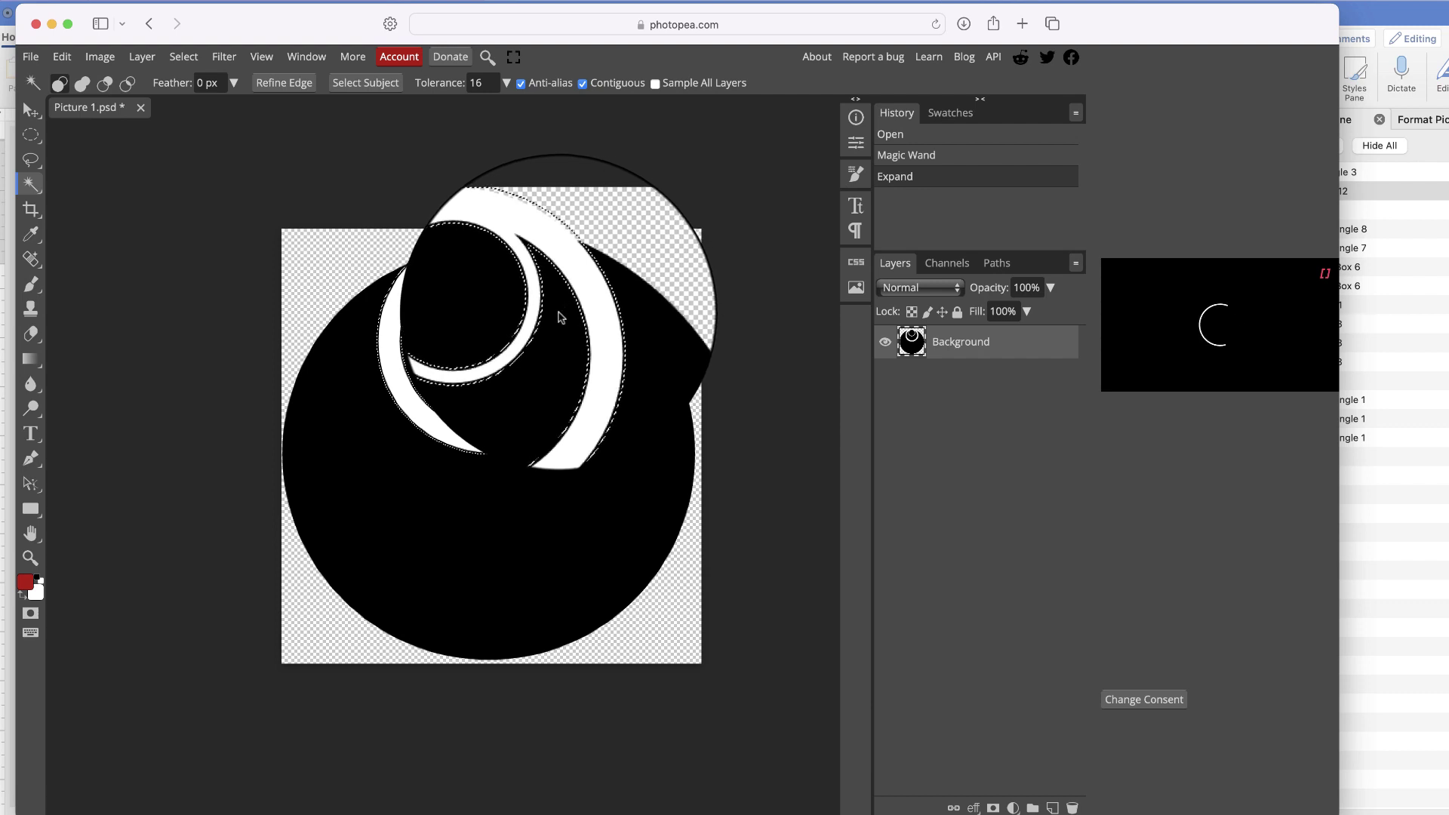
key(Delete)
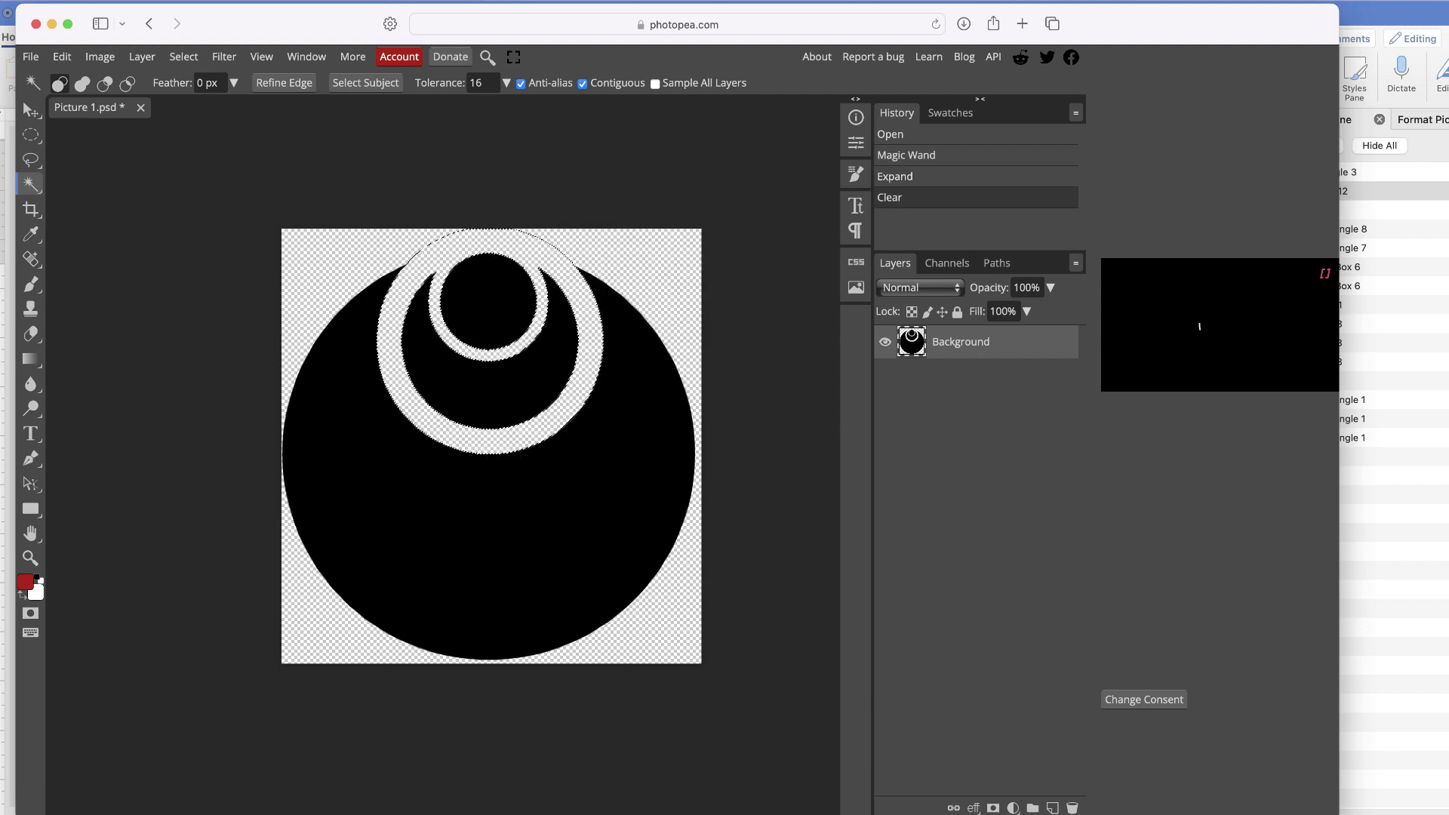
Export the logo as a 531 × 550 px PNG named Picture 1
click(43, 60)
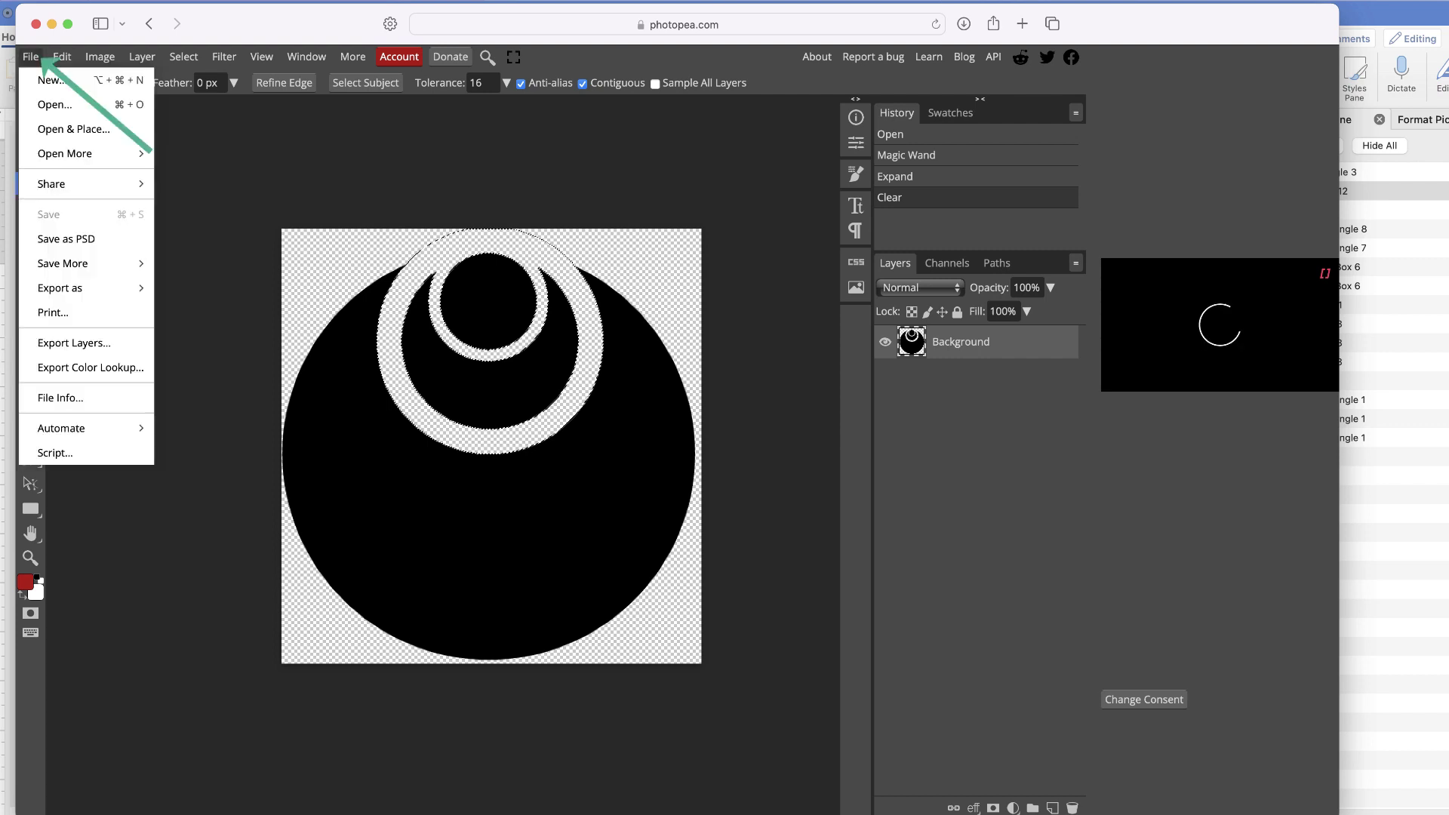
mouse_move(132, 292)
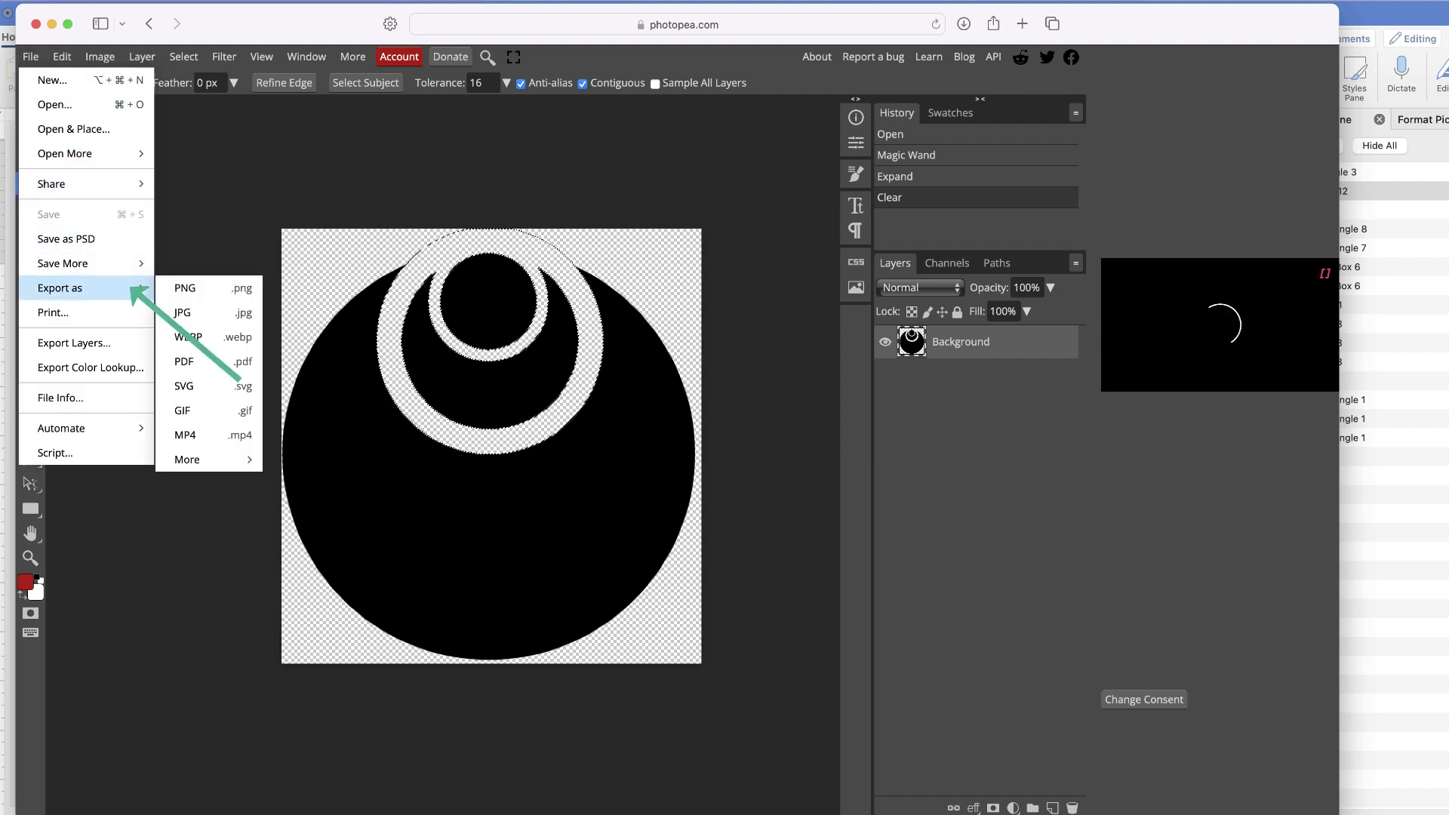
click(185, 287)
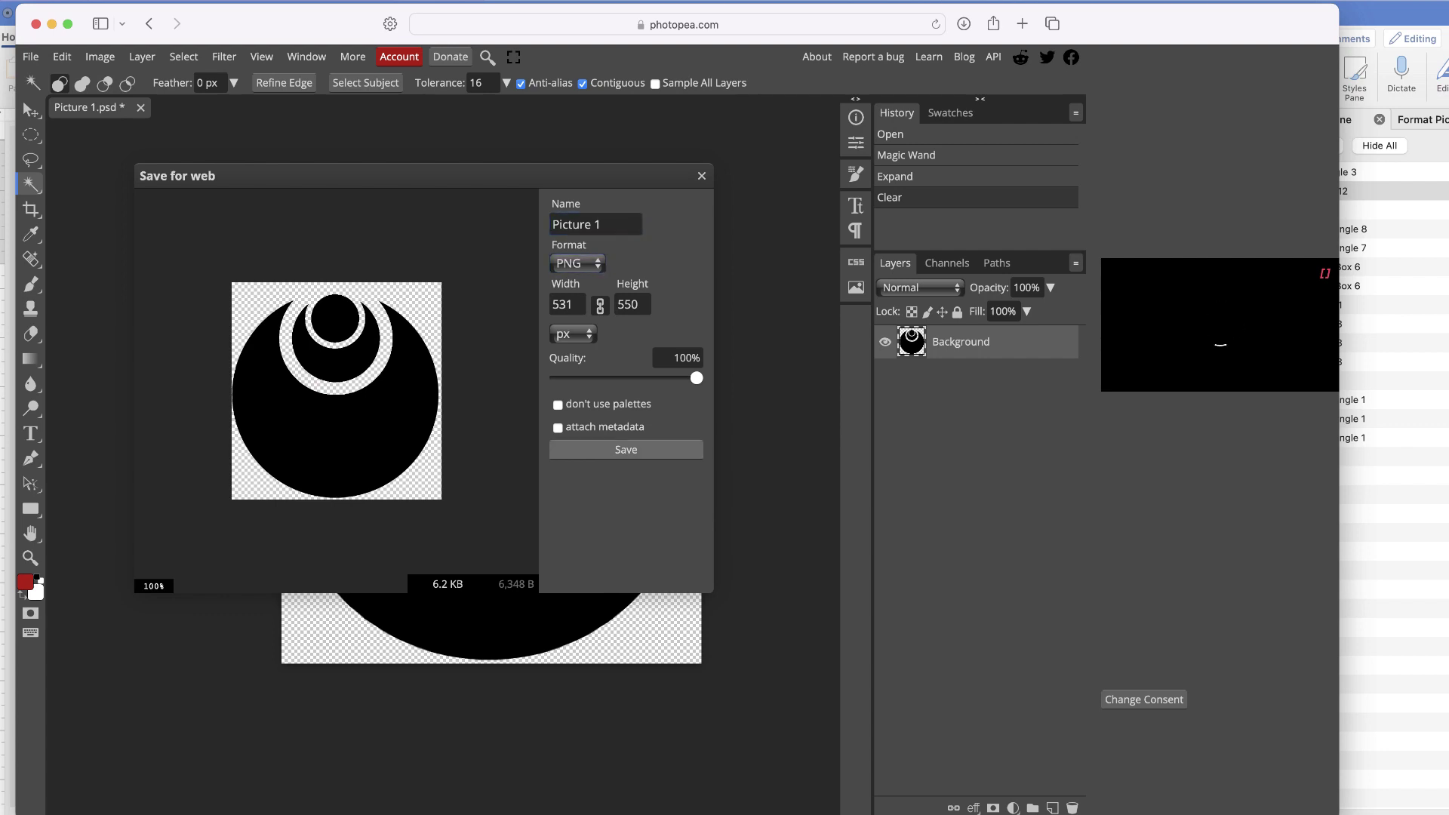
key(Return)
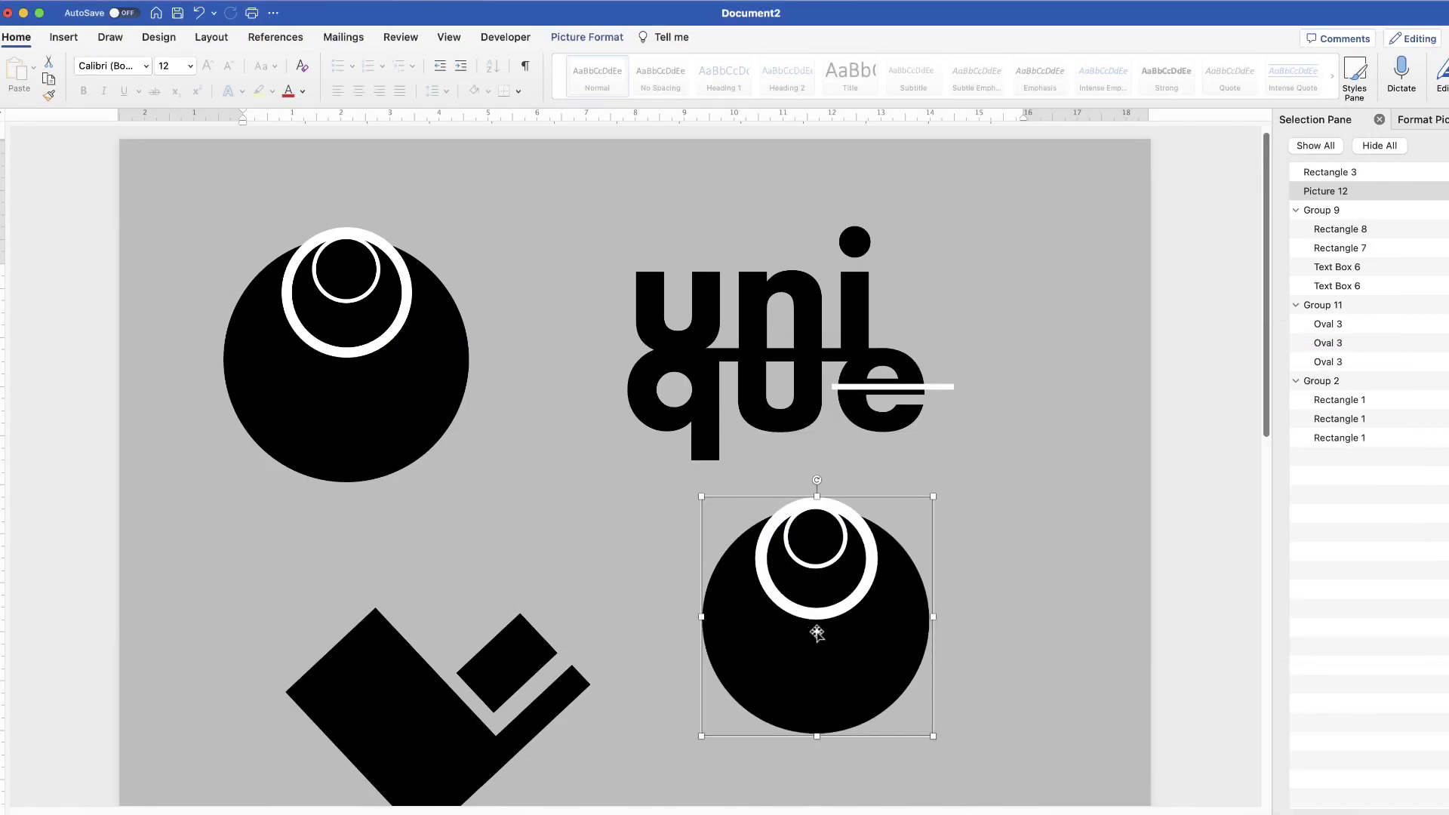
Delete the old circle picture and insert the edited Picture 1.png from Downloads
key(BackSpace)
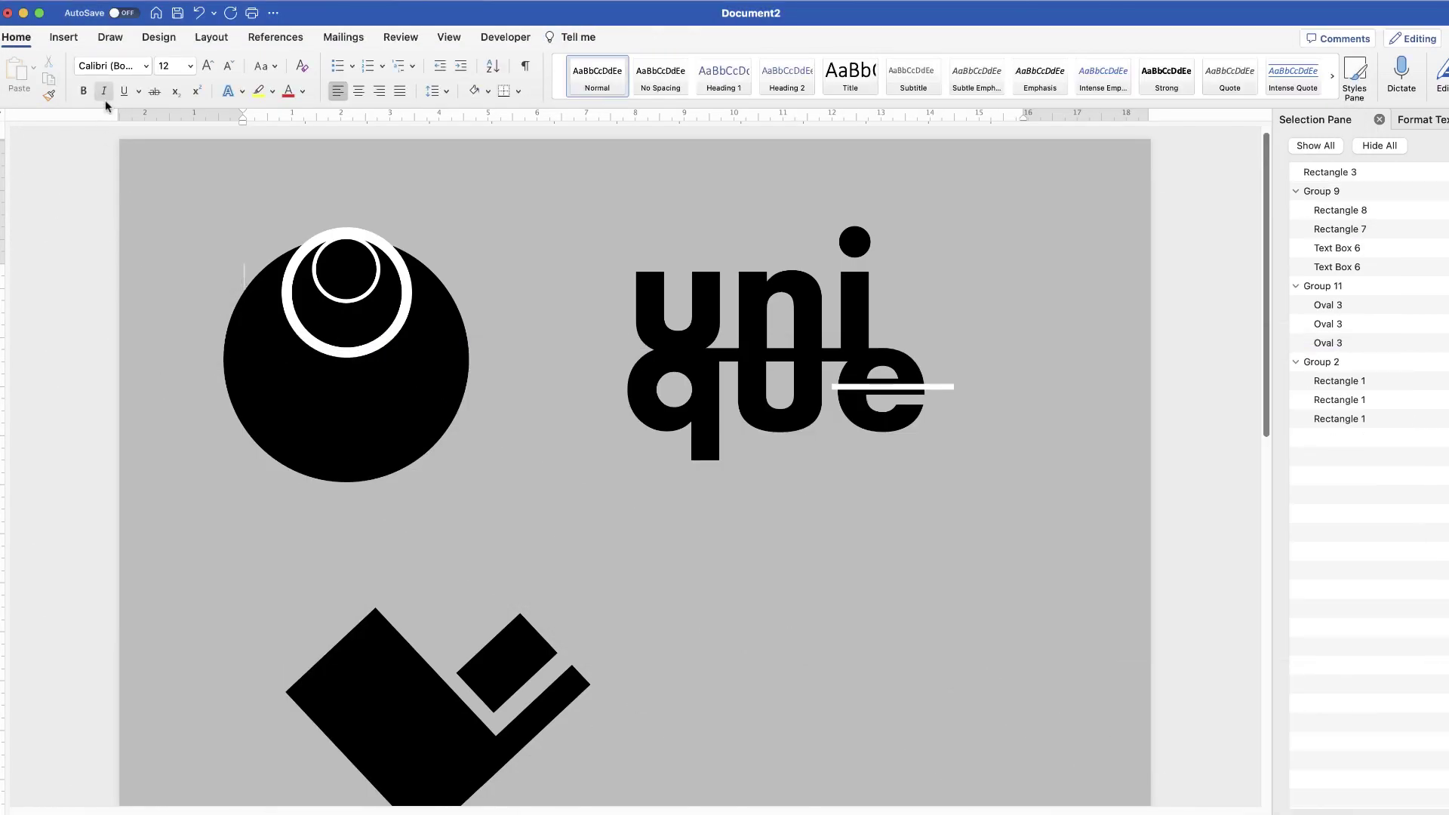
click(64, 38)
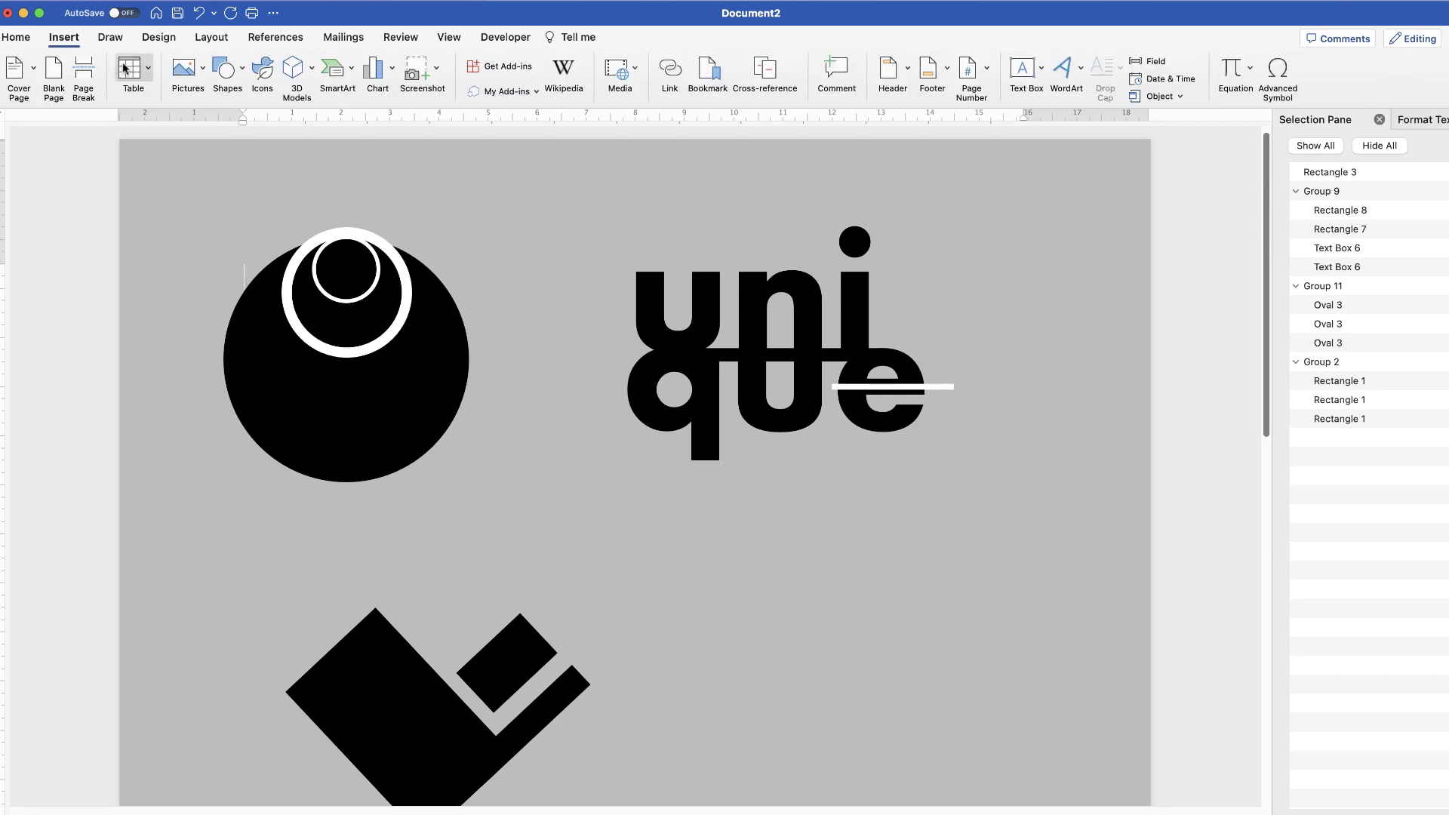
click(203, 73)
click(223, 114)
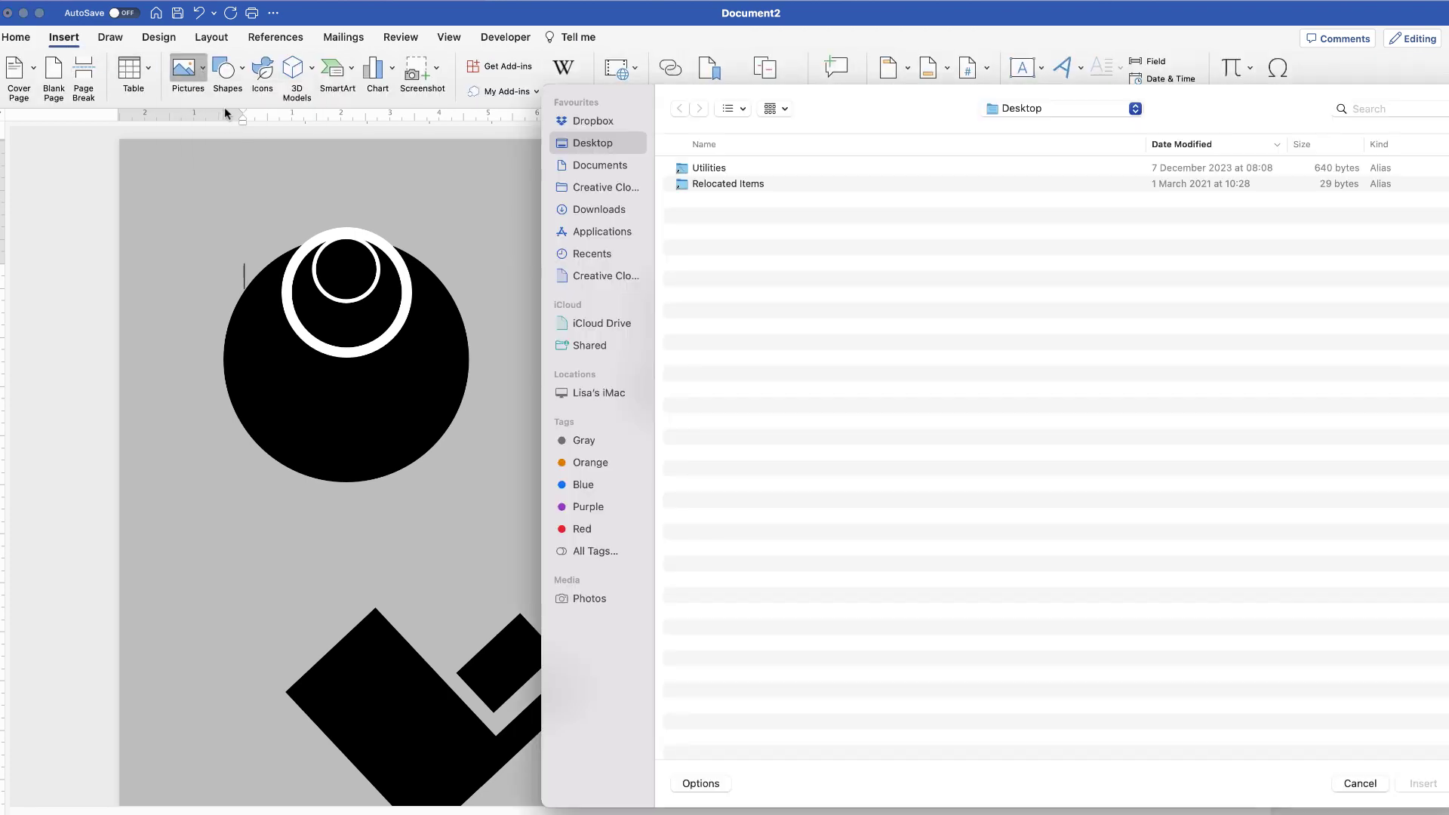
click(597, 213)
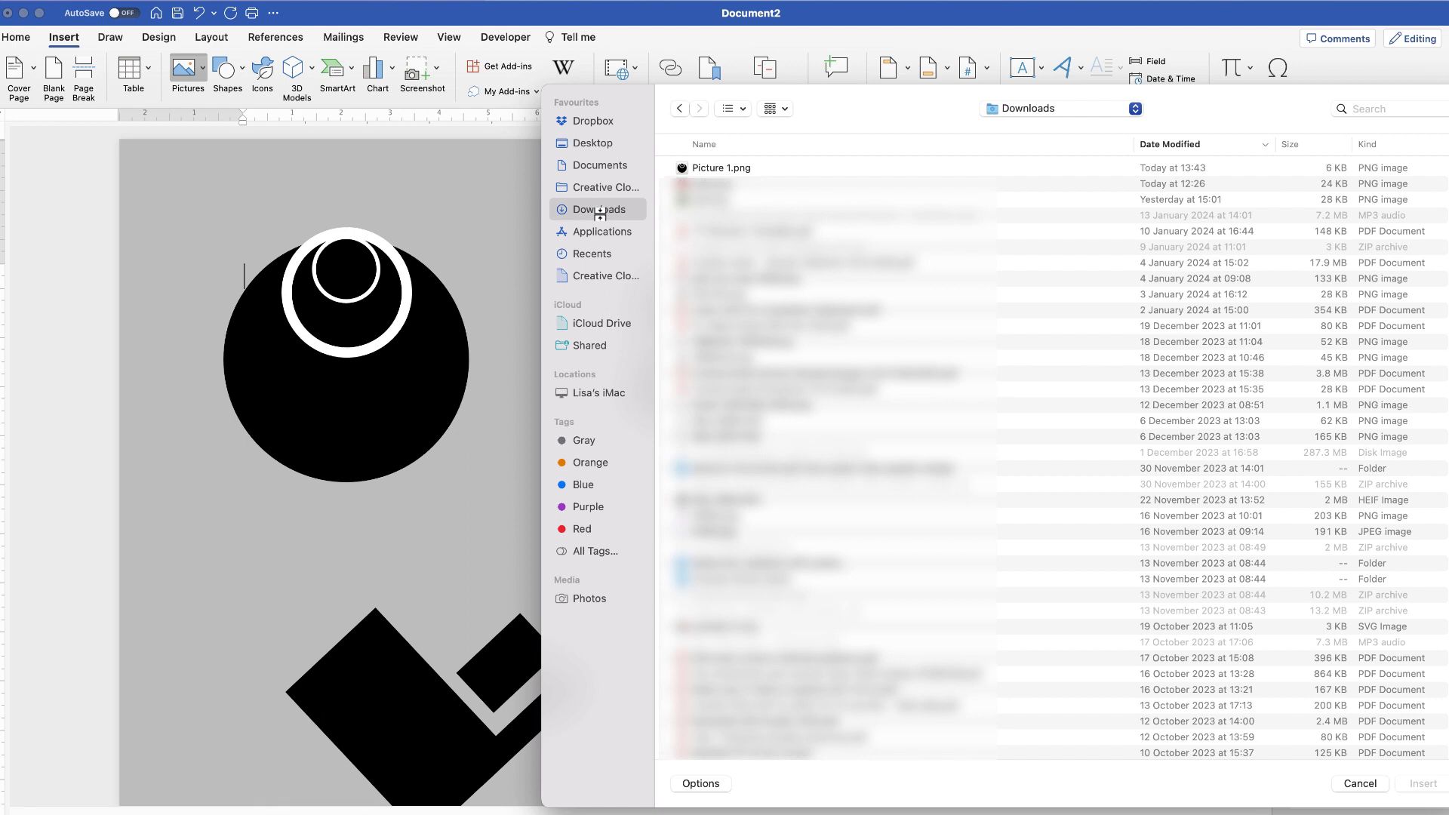
click(704, 169)
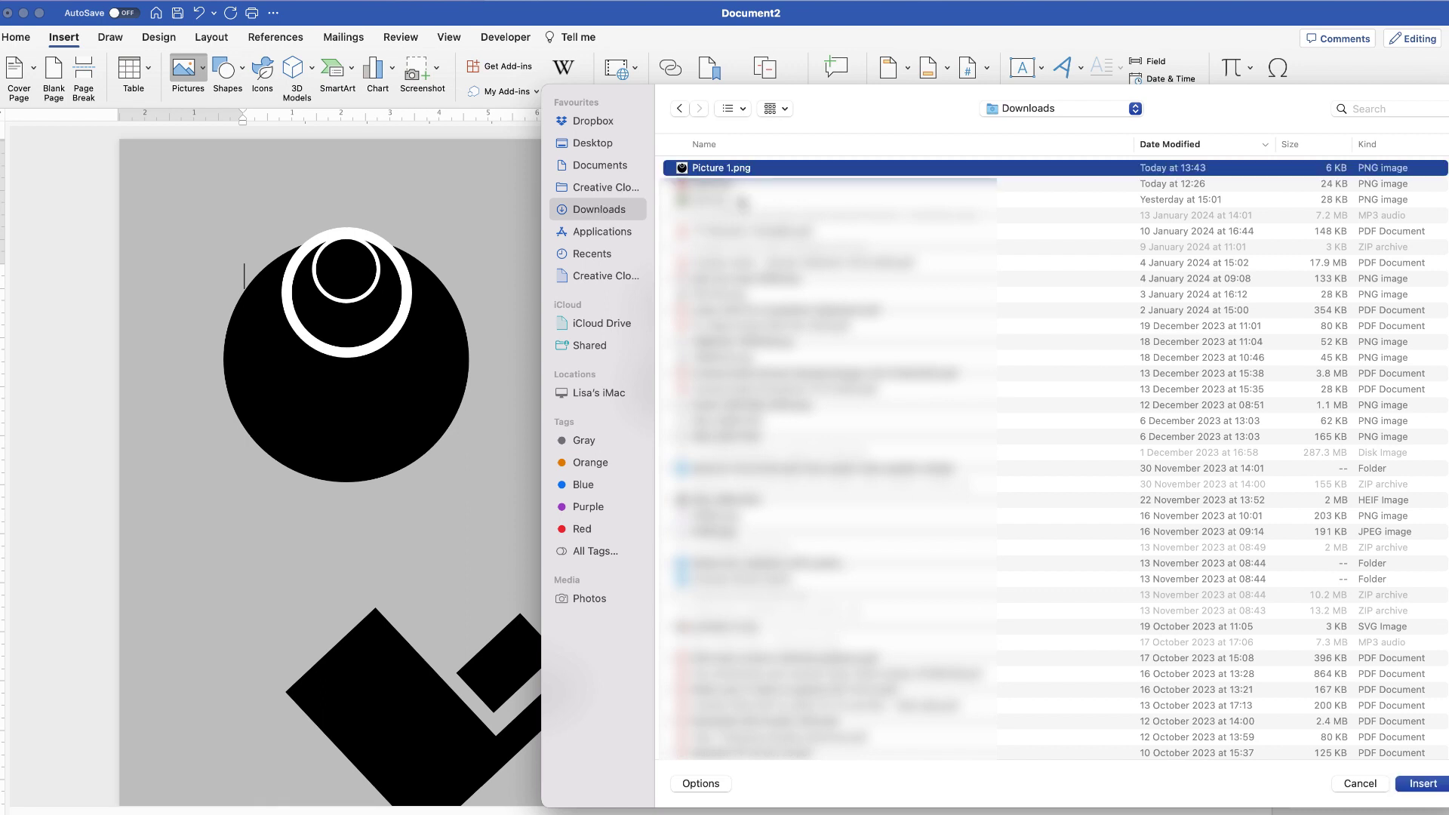
click(1416, 785)
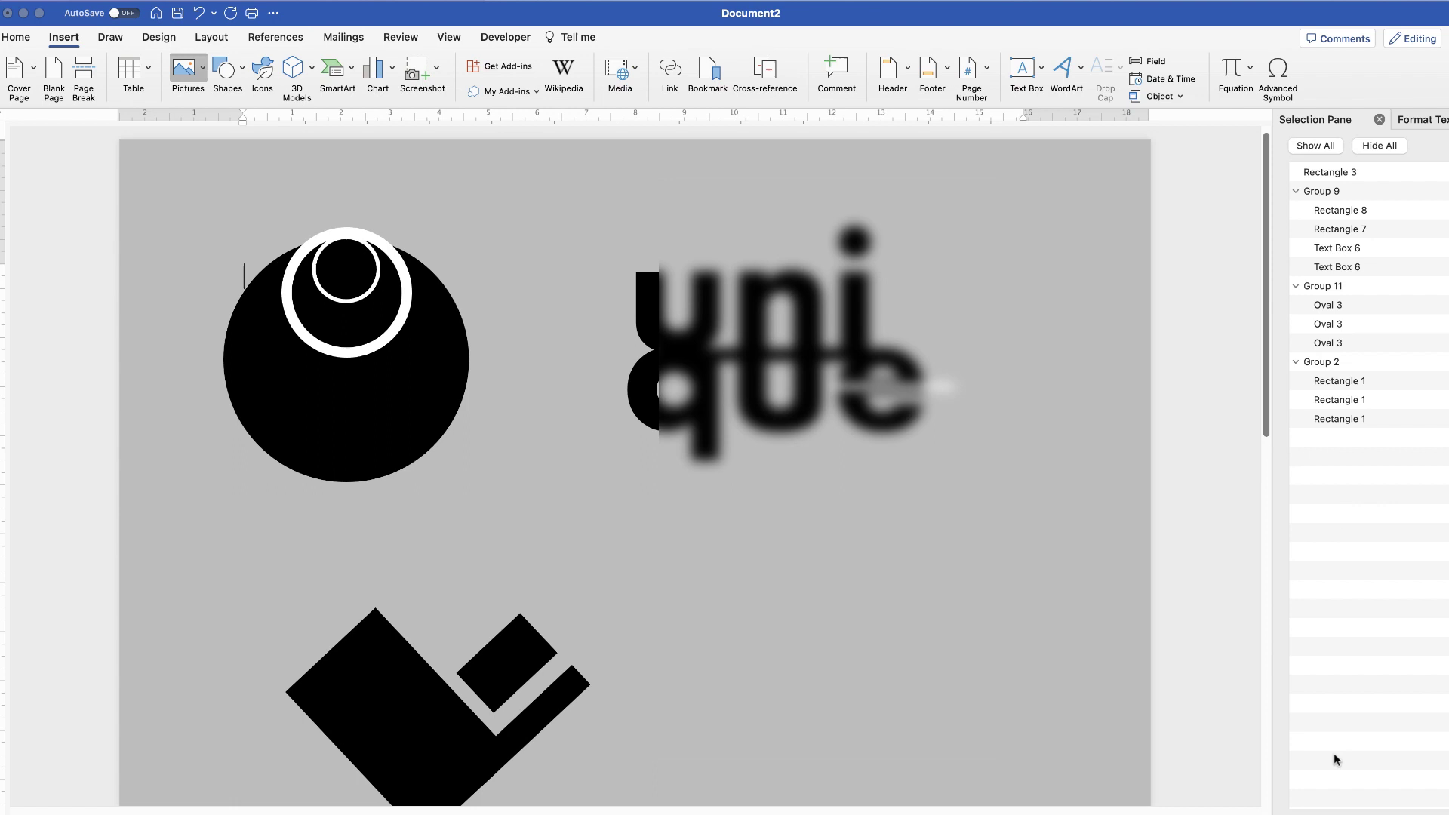
Move the oval circle group aside and set the new picture in front of text
drag(353, 375, 953, 642)
click(310, 378)
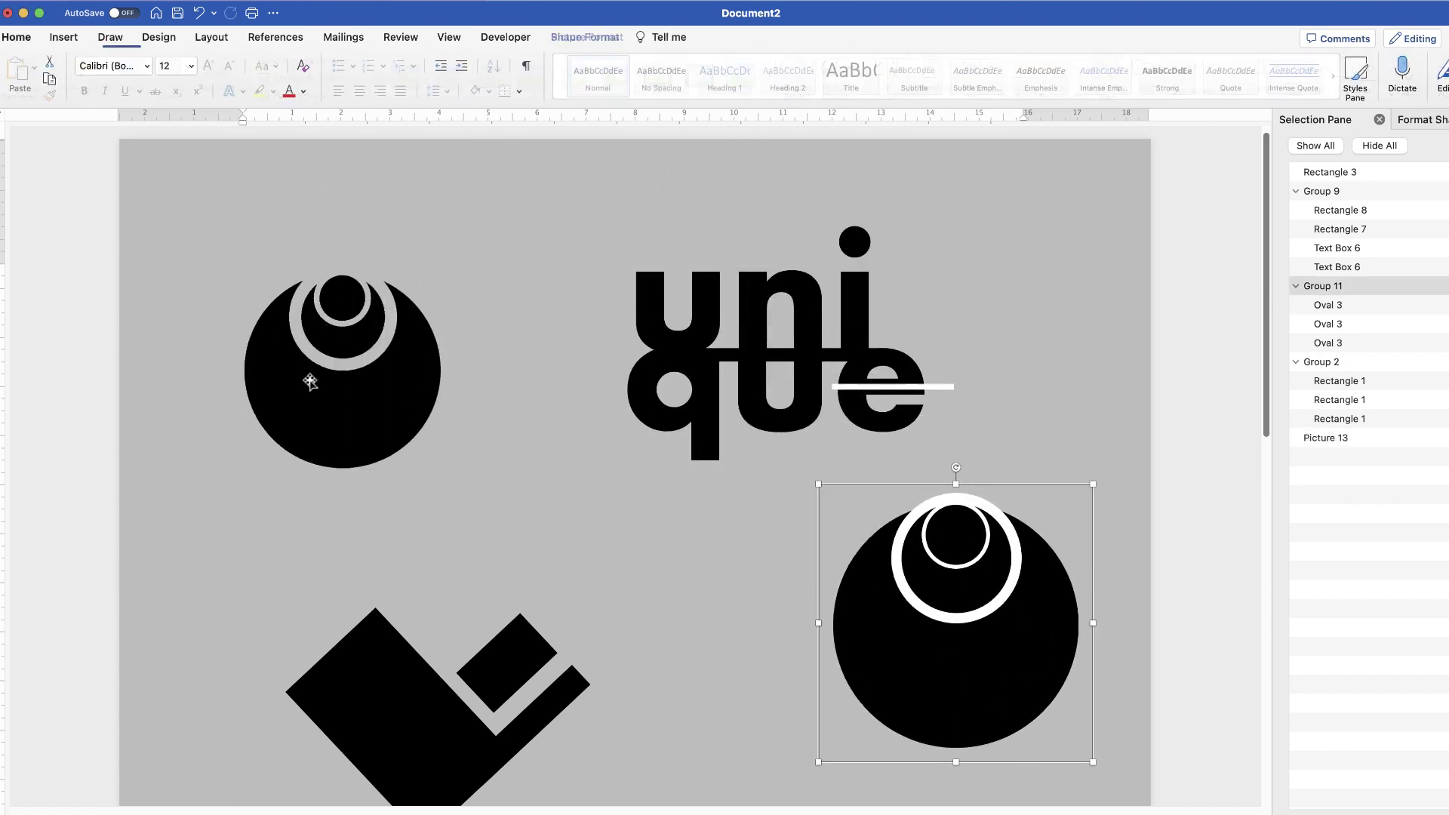
drag(310, 378, 343, 366)
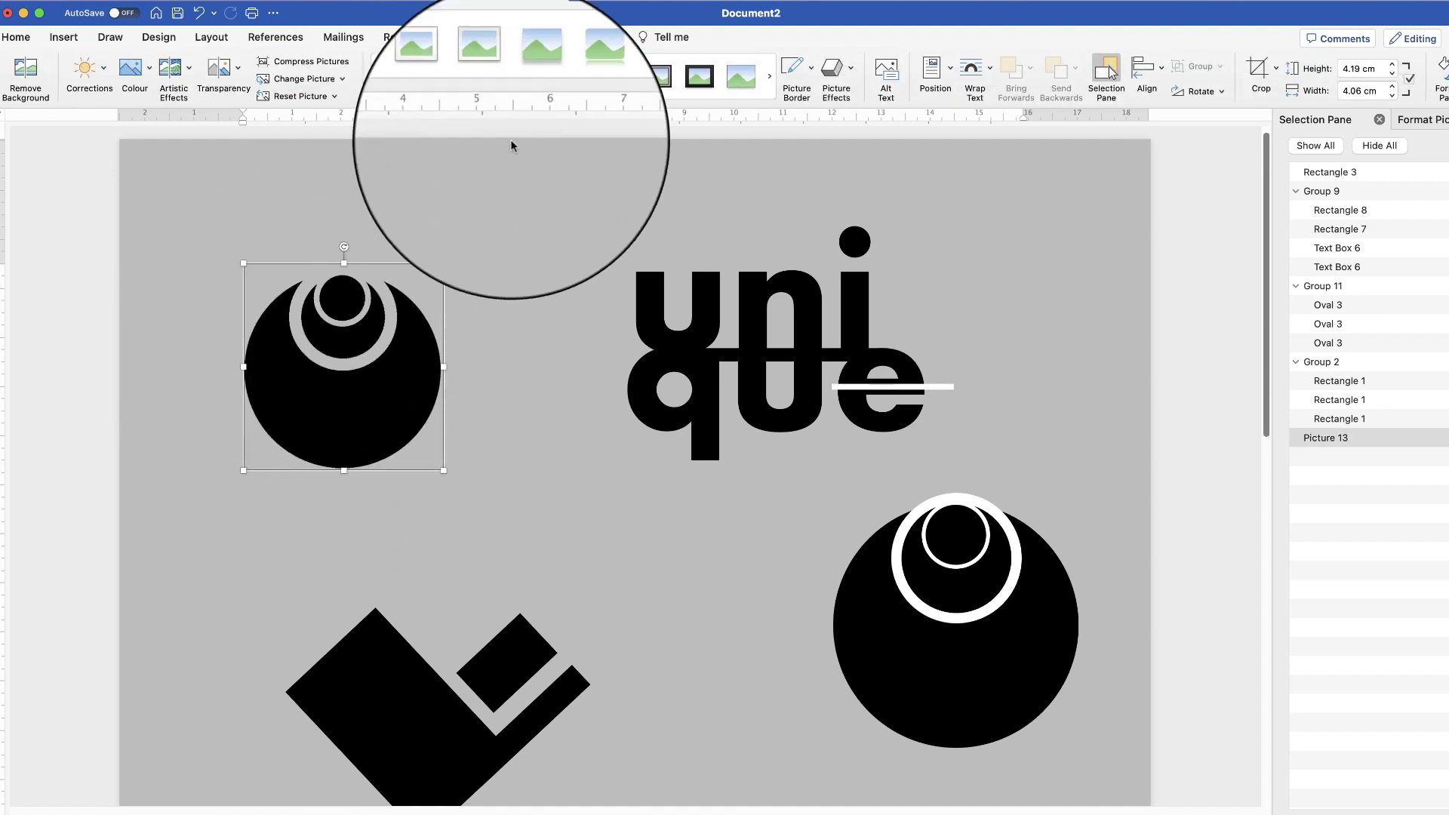
click(989, 71)
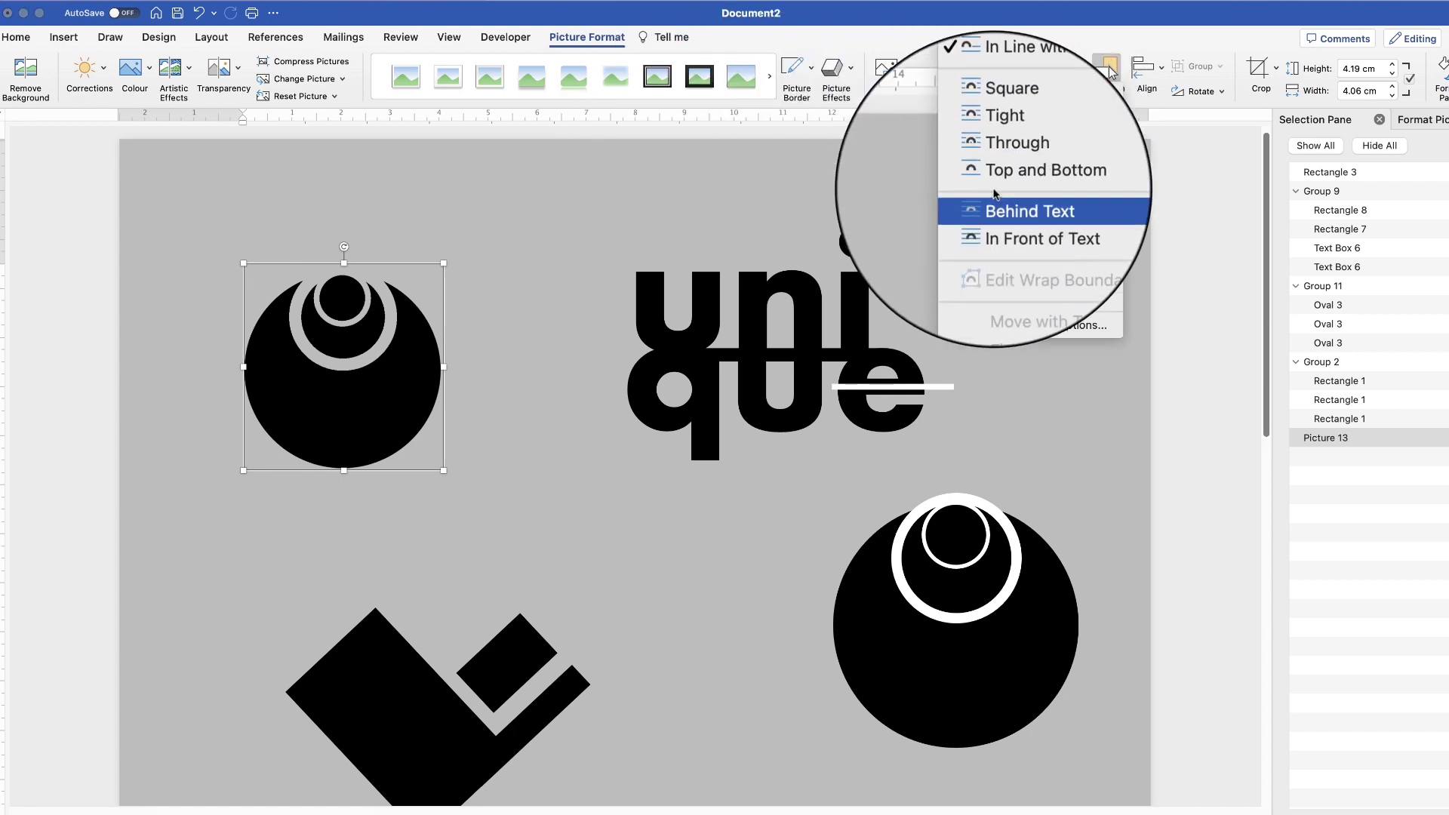
click(996, 226)
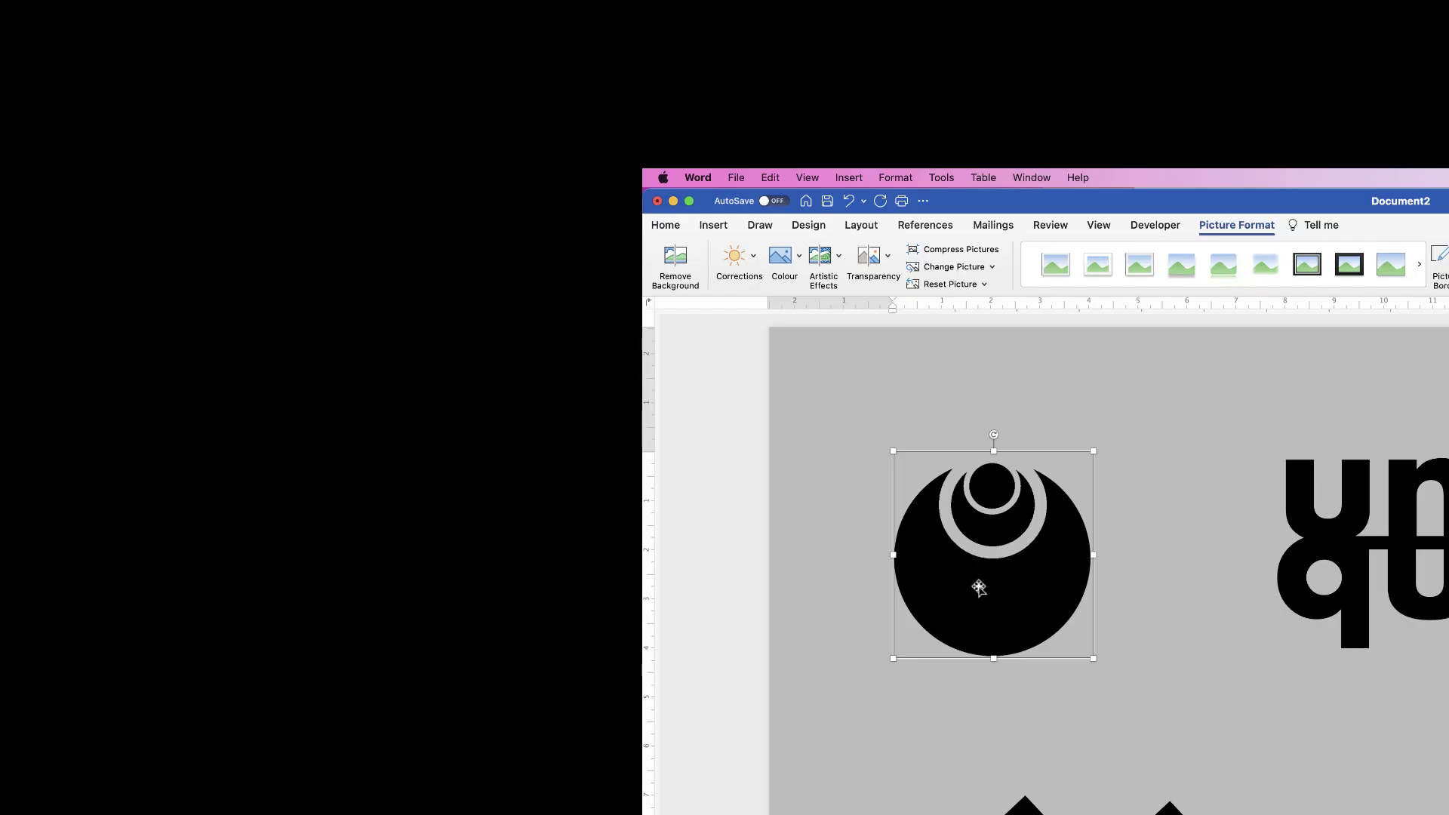
Shrink the circle picture to about 2.5 cm and place it near the page's top-left
drag(327, 398, 507, 552)
drag(1156, 740, 1099, 576)
drag(1206, 642, 1448, 814)
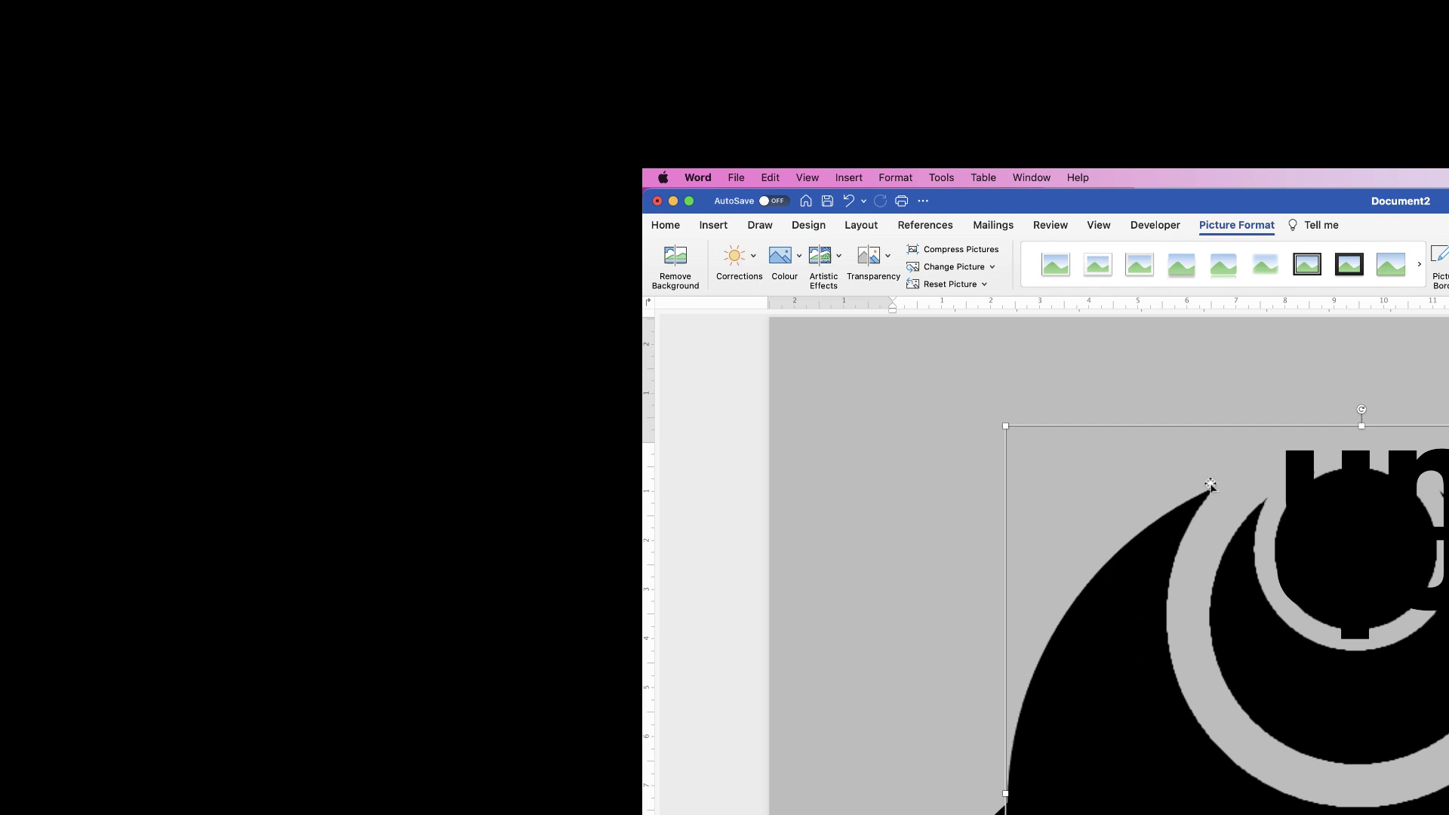
drag(1210, 485, 1079, 486)
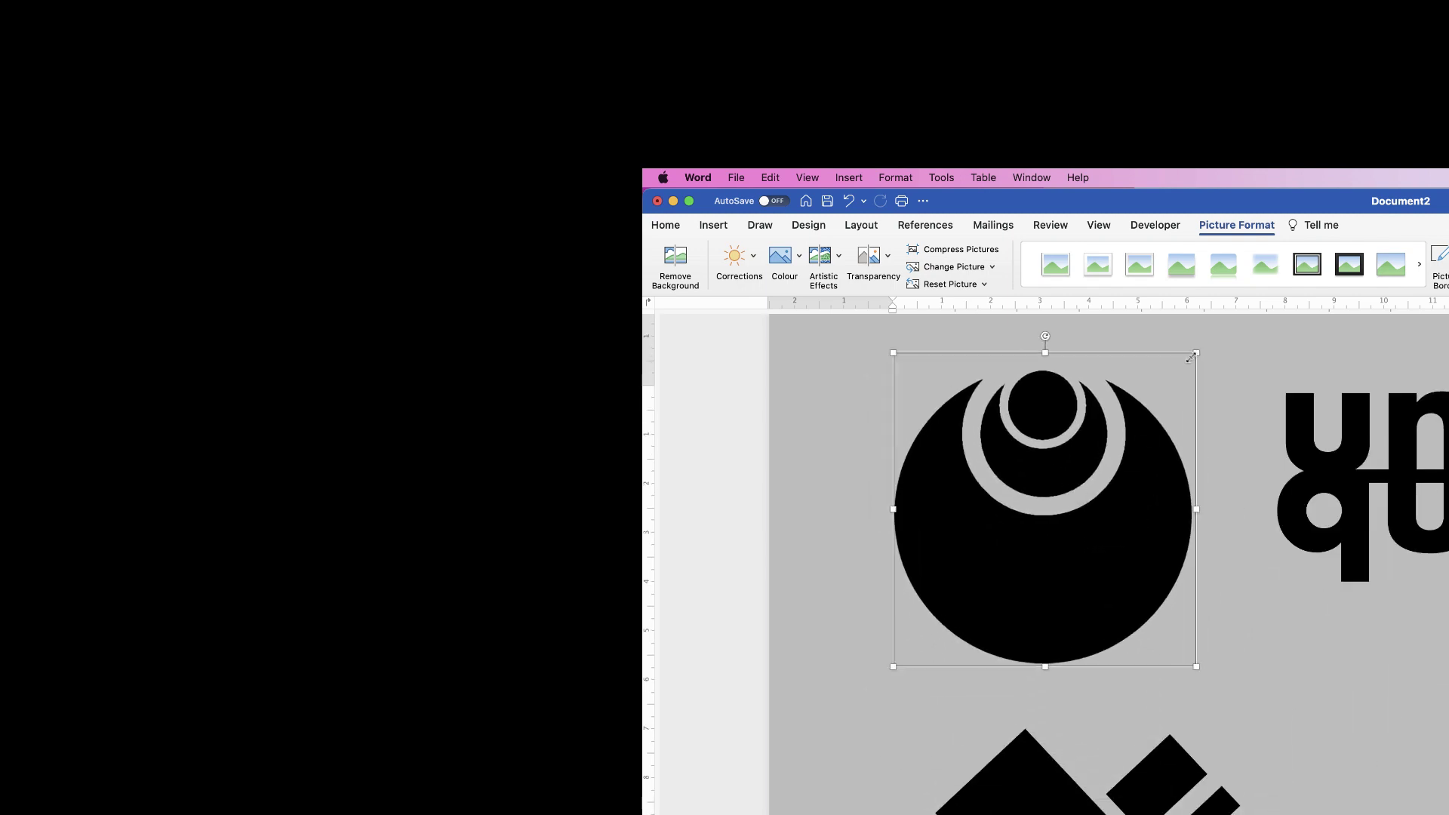
drag(1197, 352, 986, 560)
drag(946, 639, 967, 475)
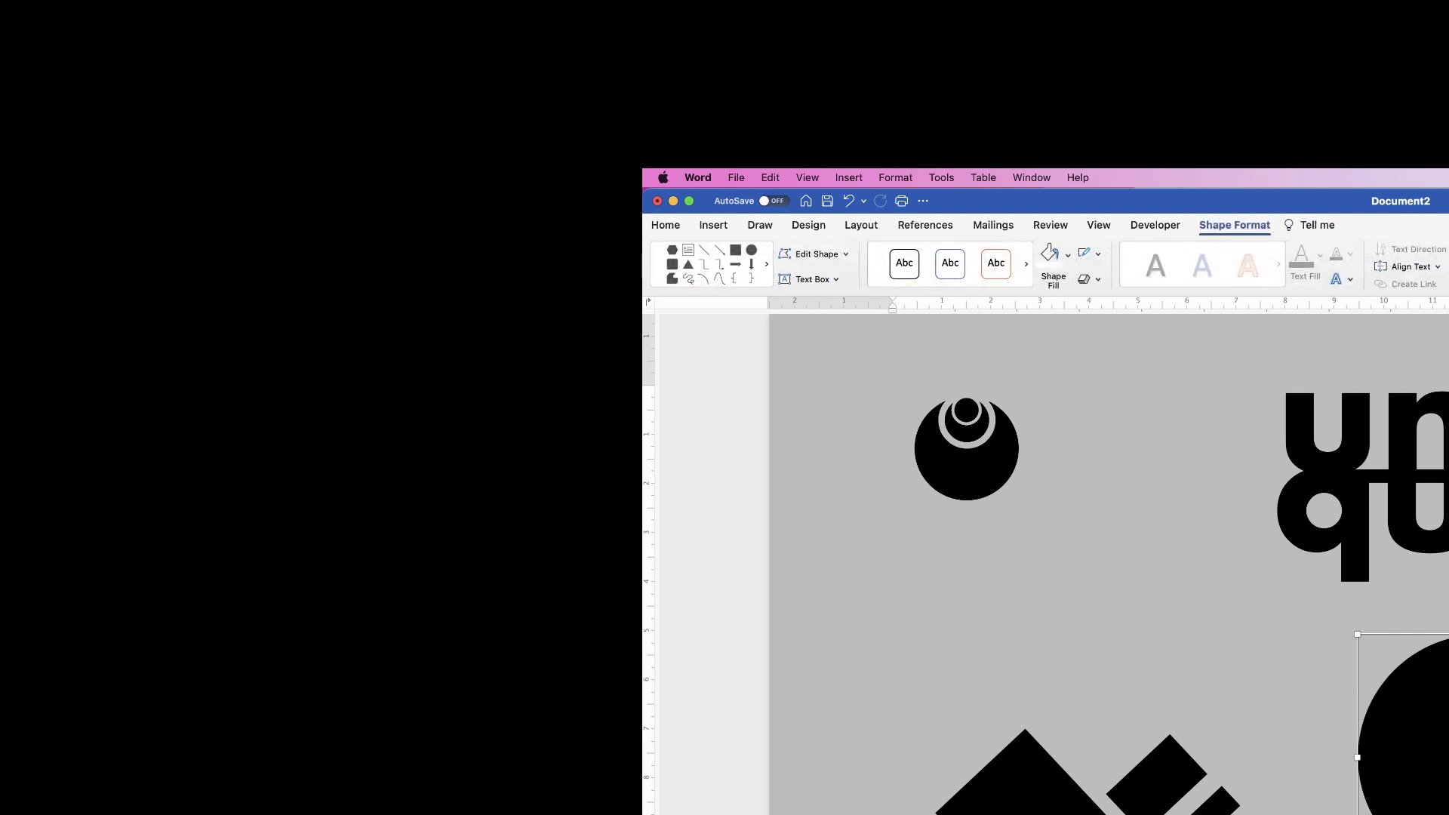
Browse logo examples on Google Images in Safari, then return to Word
key(super+Tab)
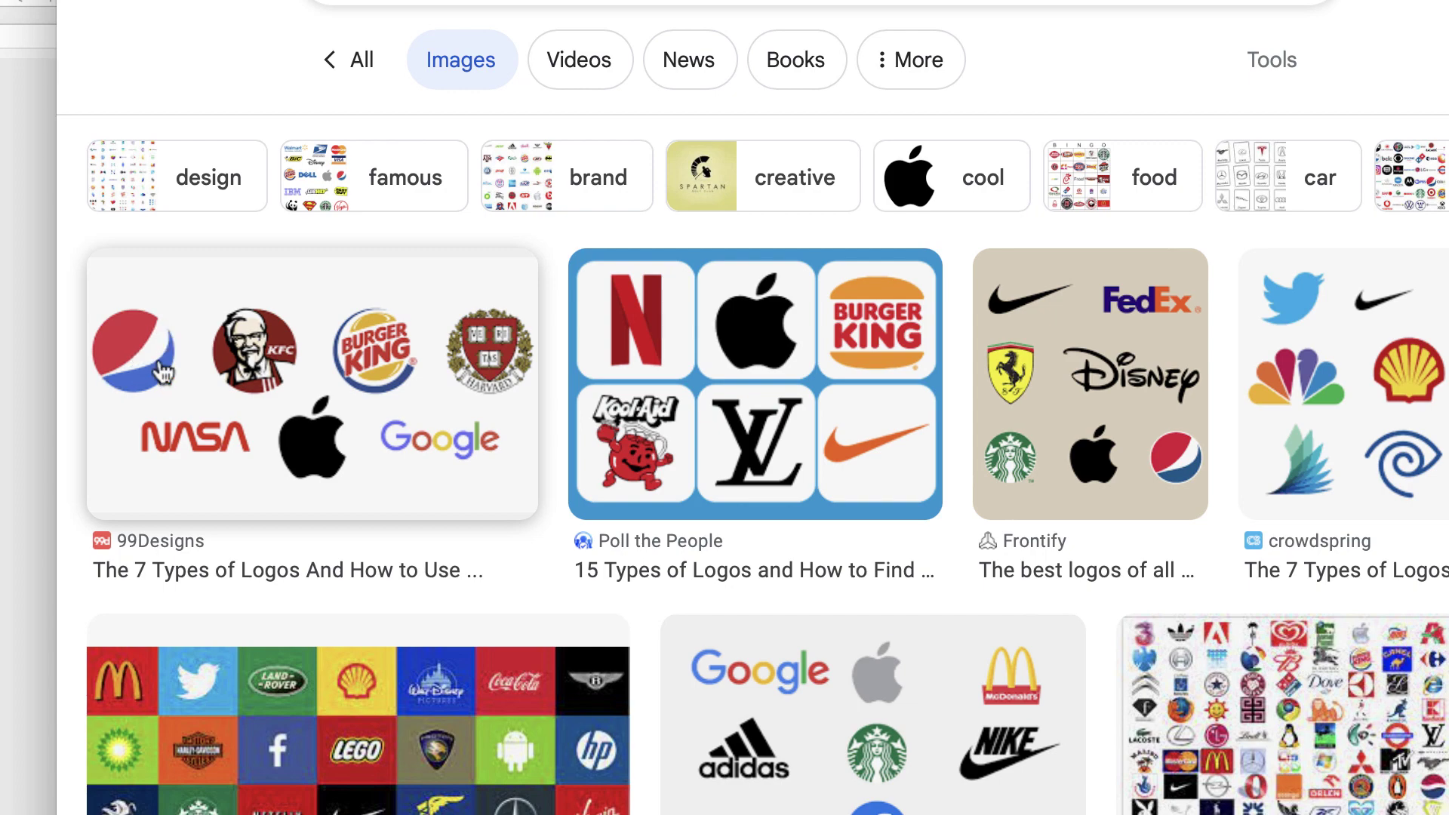
key(super+Tab)
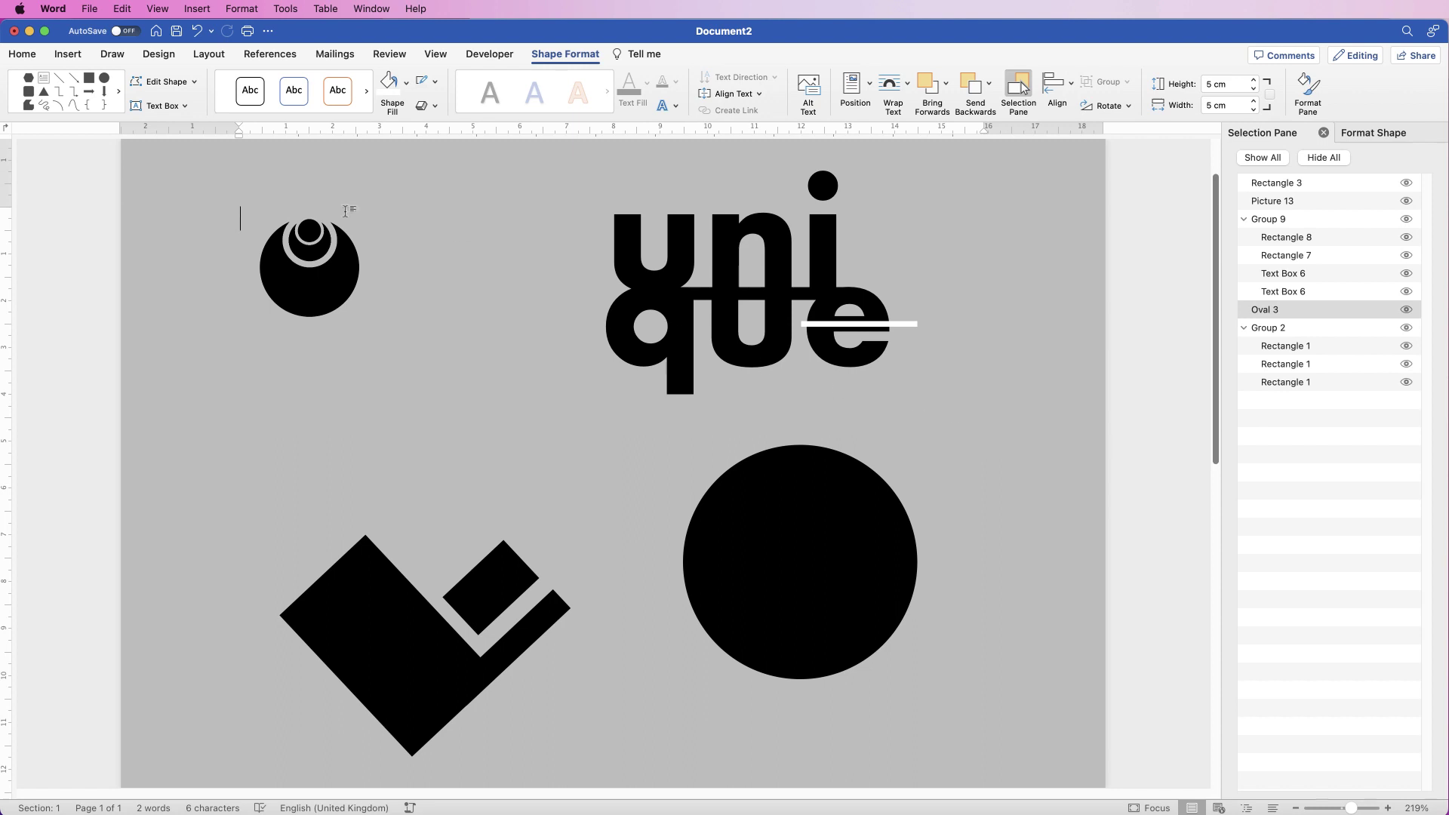
Draw a 4.14 × 3.81 cm rectangle over the circle's left part and enable Edit Points
key(Escape)
click(68, 53)
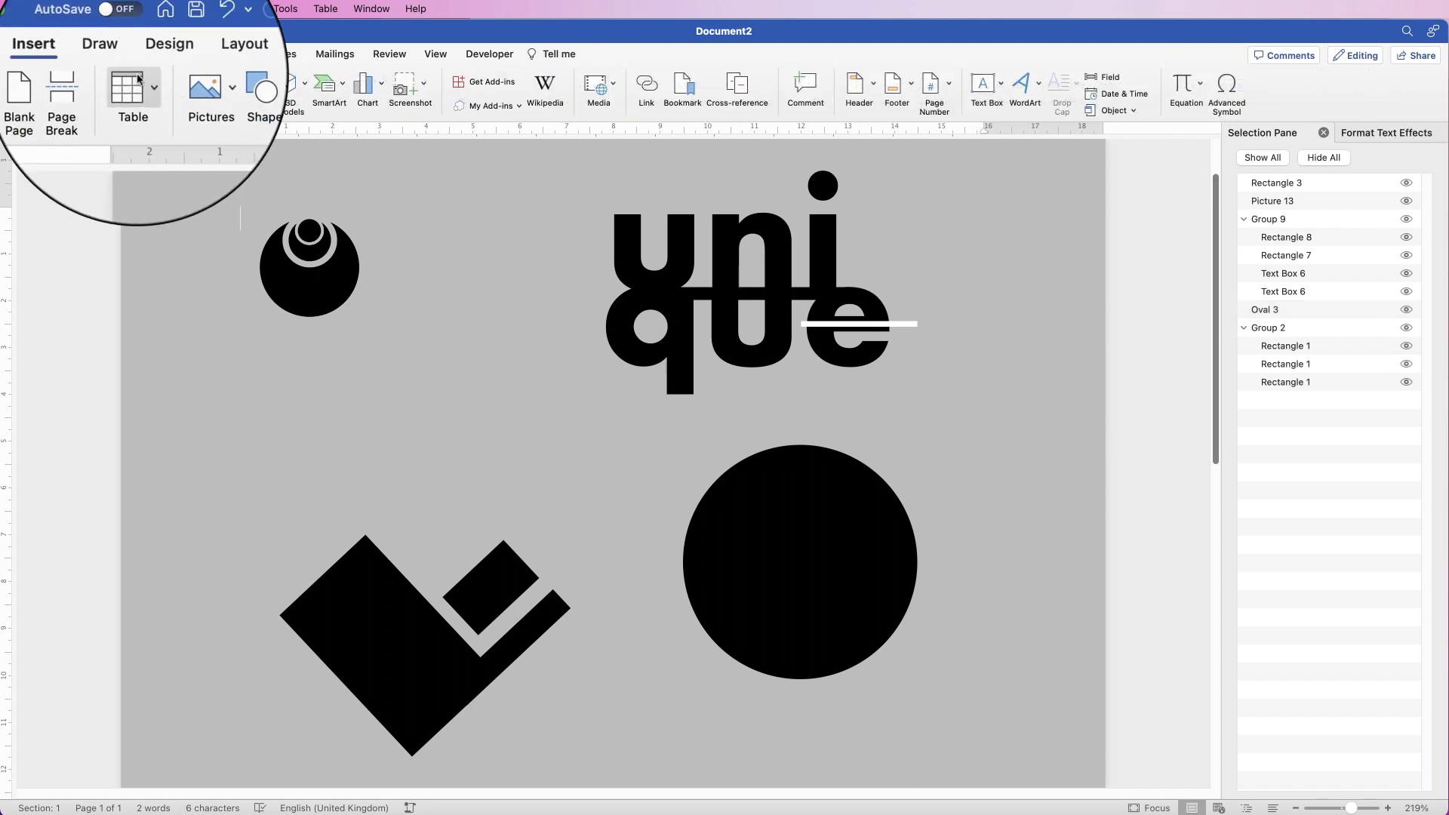
click(217, 85)
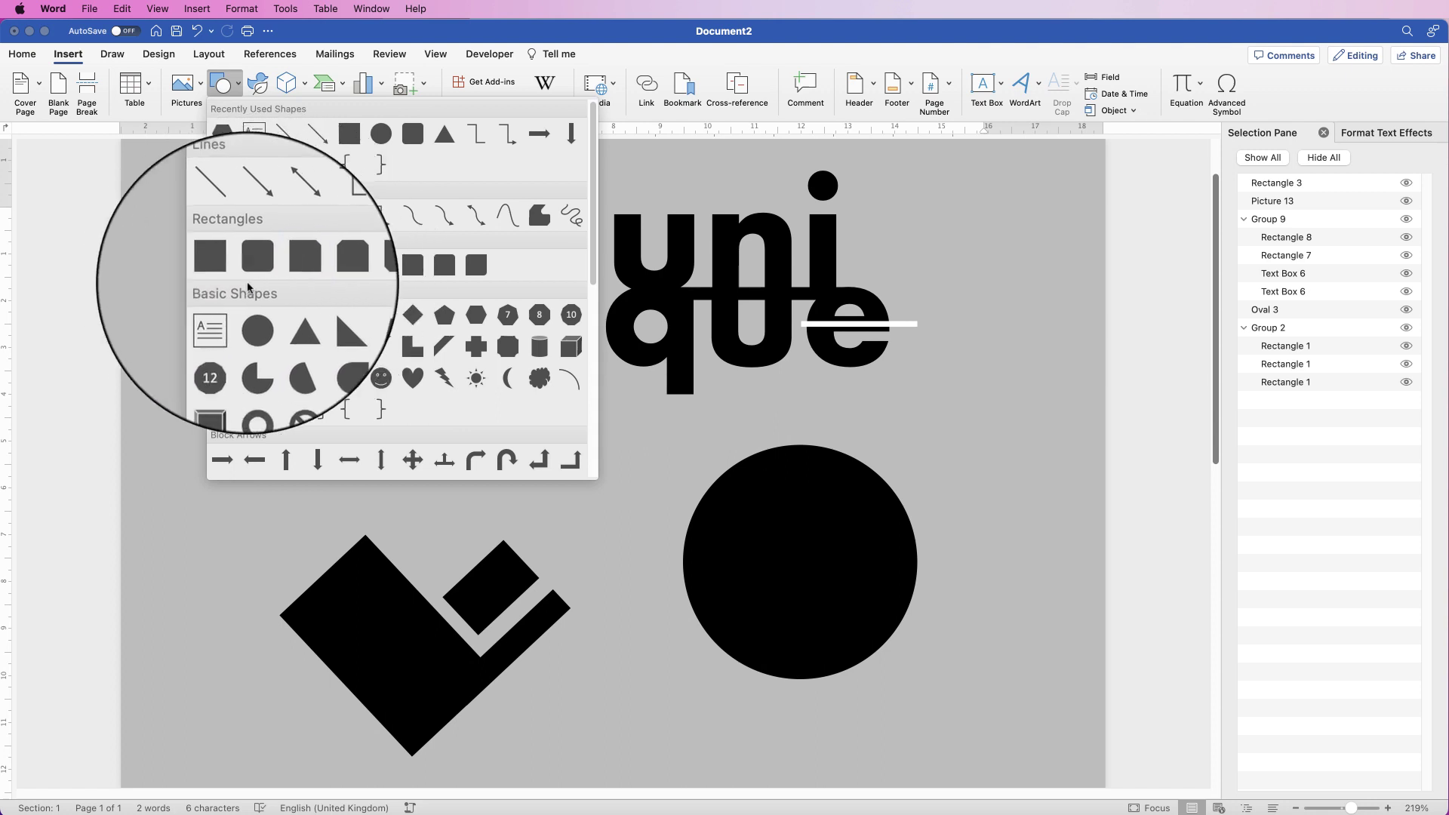
click(222, 265)
drag(657, 446, 836, 639)
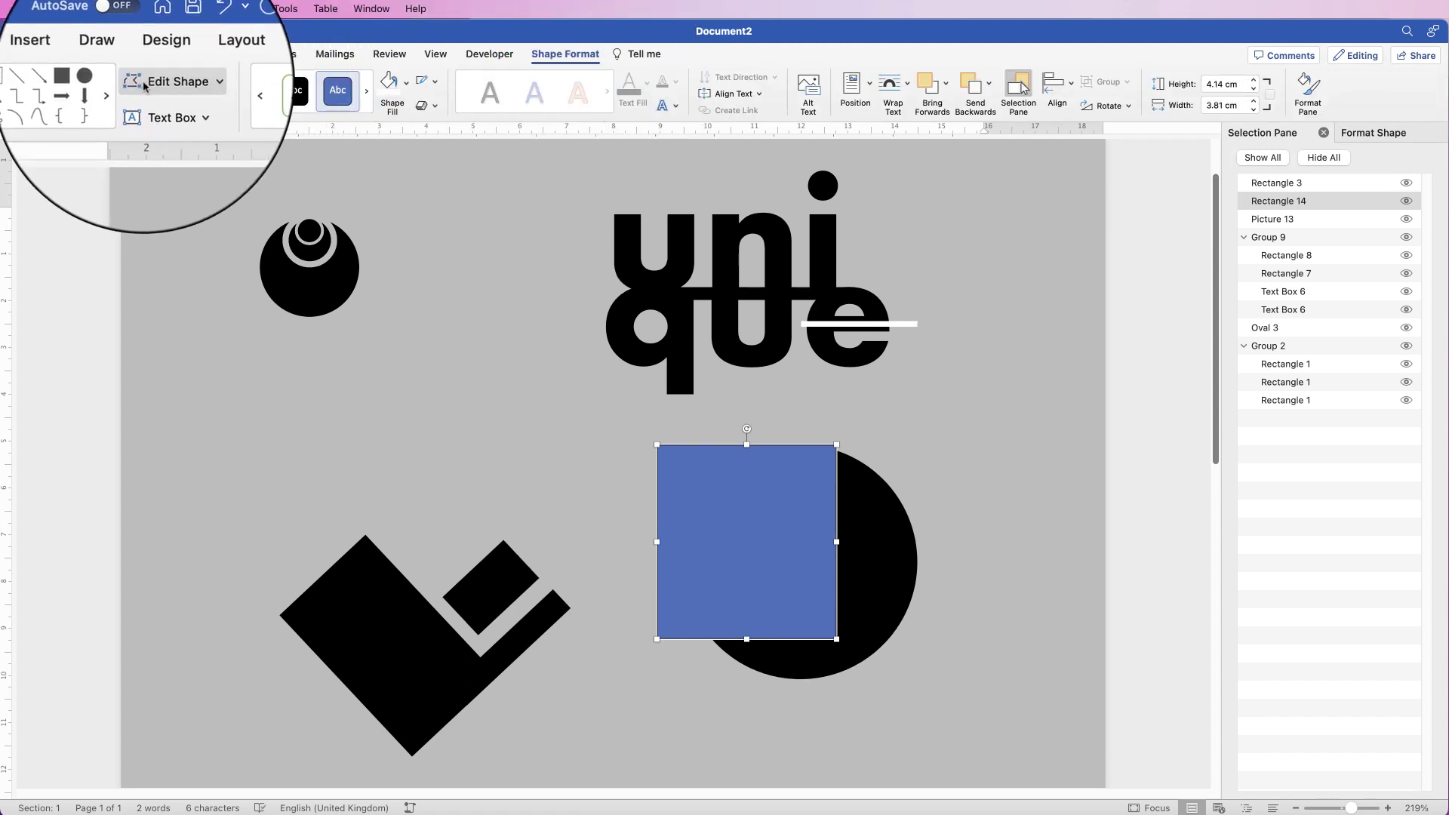
click(177, 80)
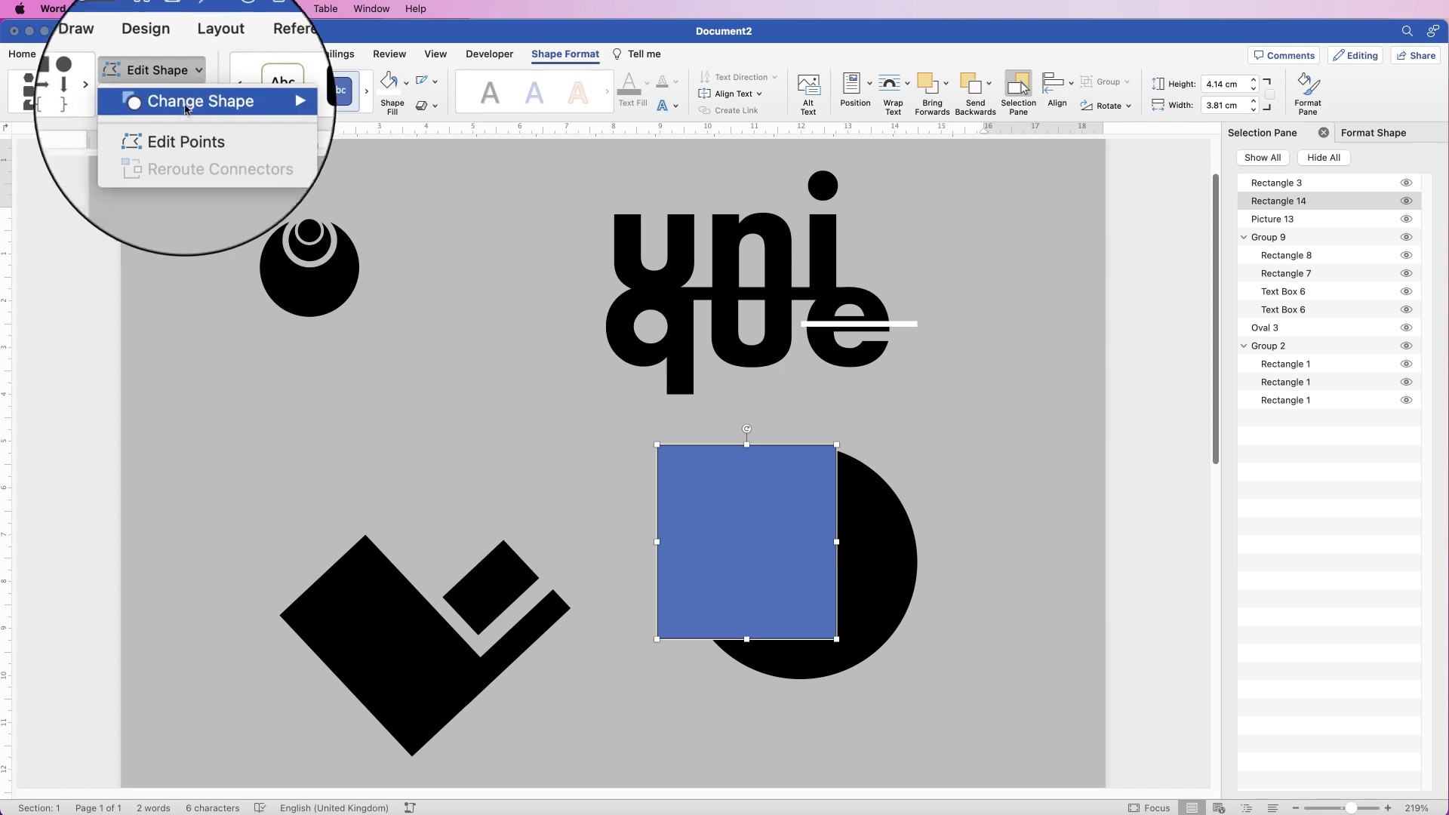
click(186, 142)
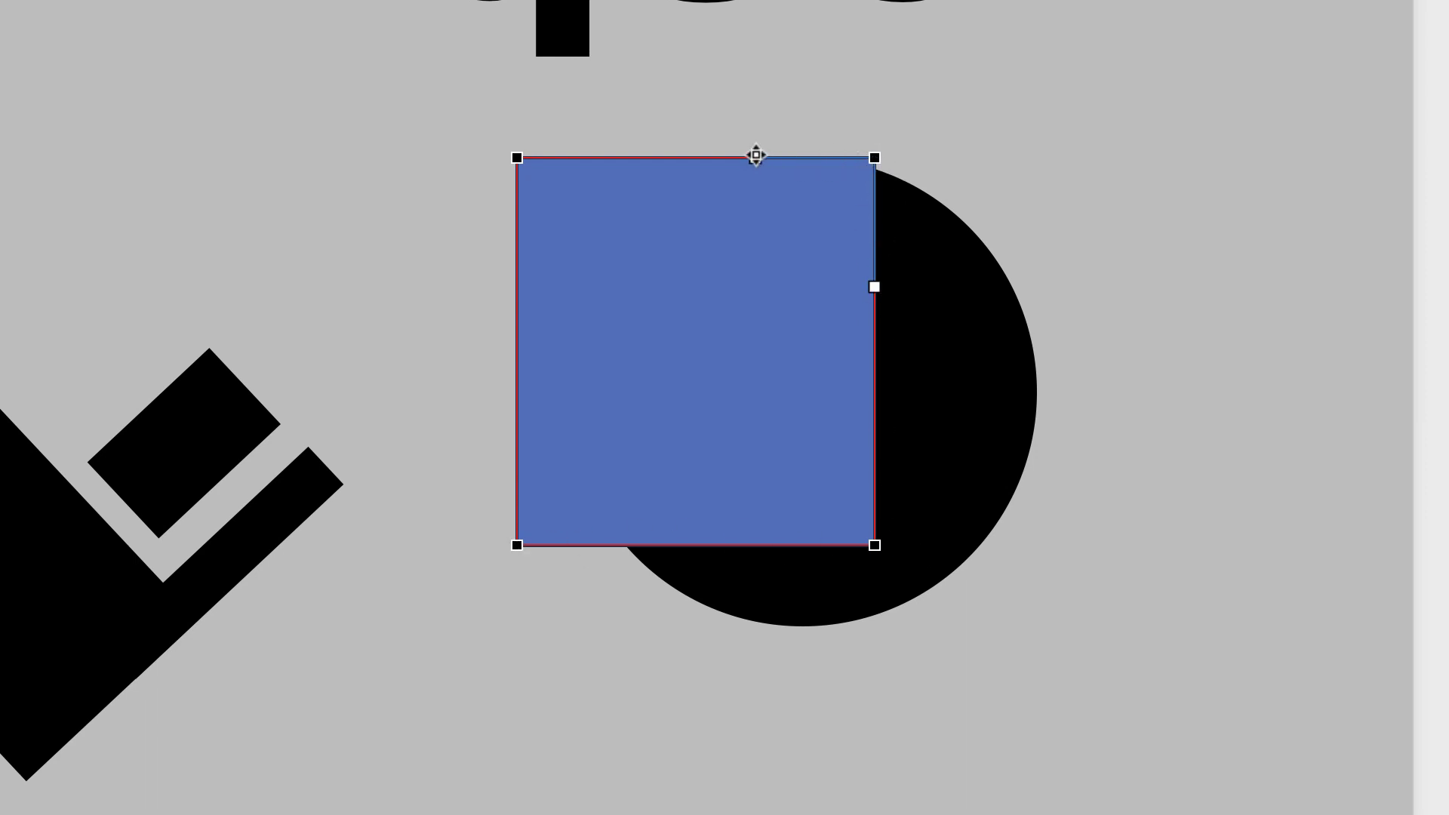
Bend the rectangle's edges and points into a thin tapering blade about 6.36 × 3.65 cm
drag(756, 155, 871, 60)
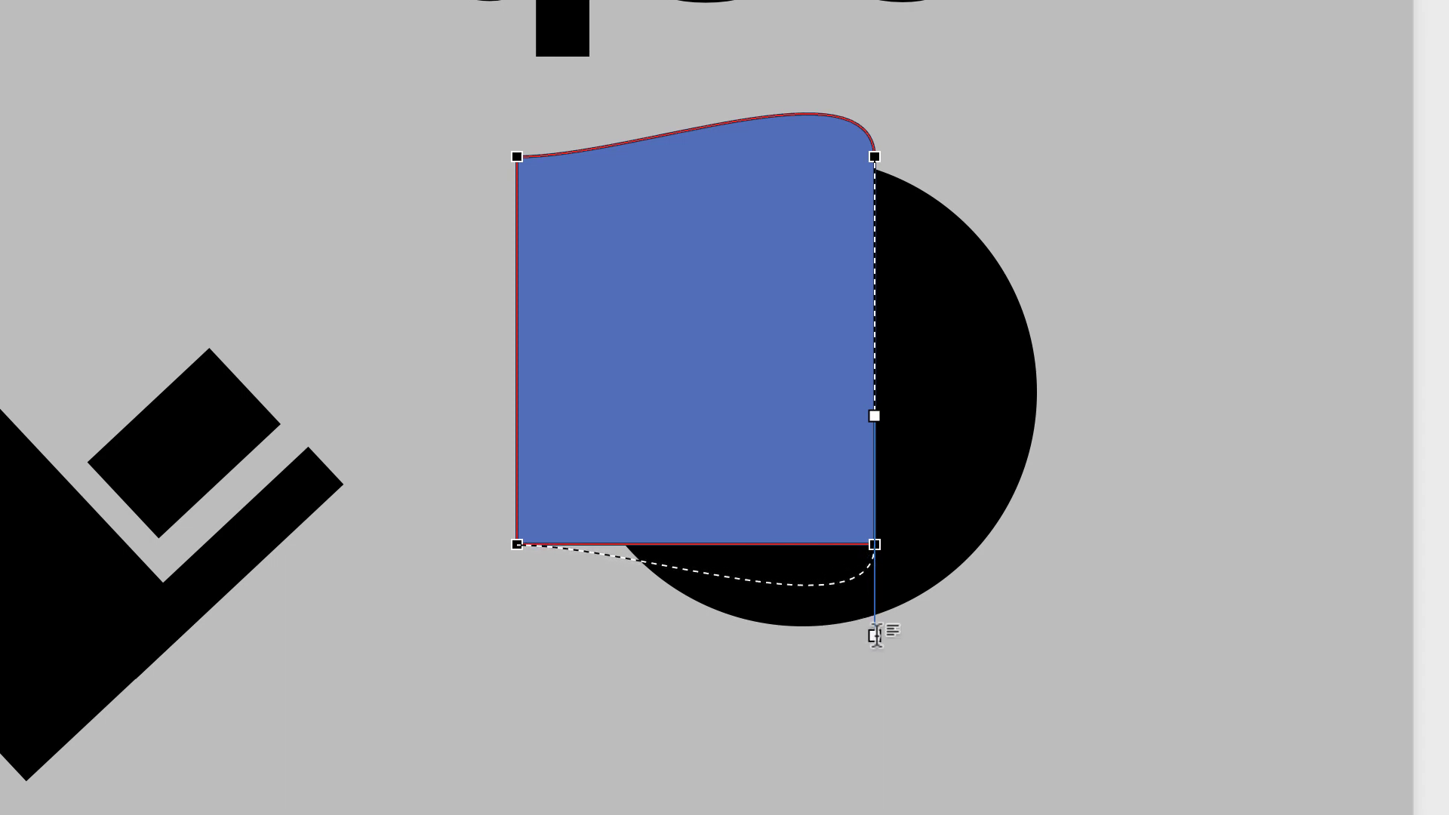
drag(875, 635, 875, 635)
drag(869, 550, 1112, 456)
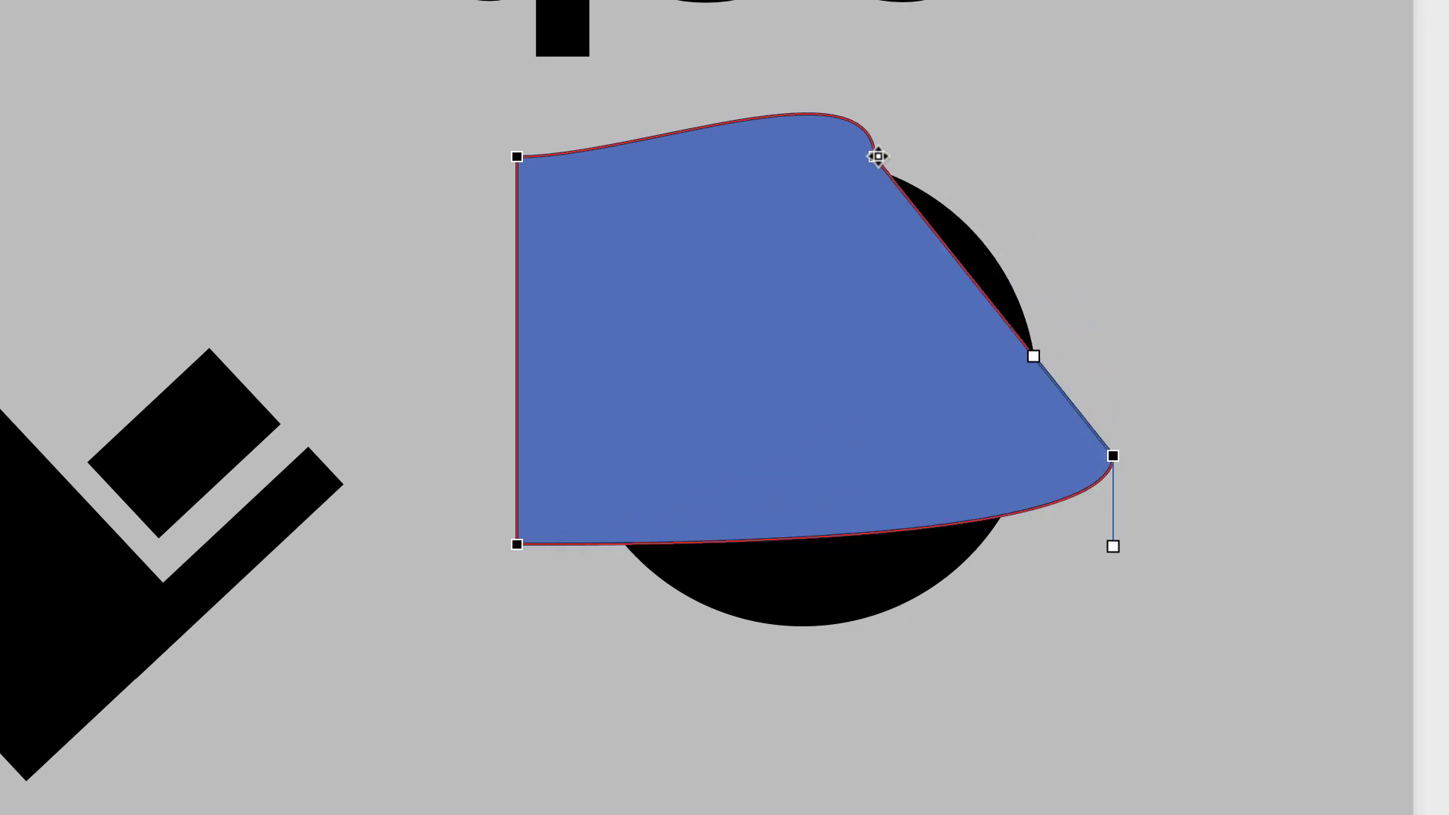
drag(877, 157, 805, 365)
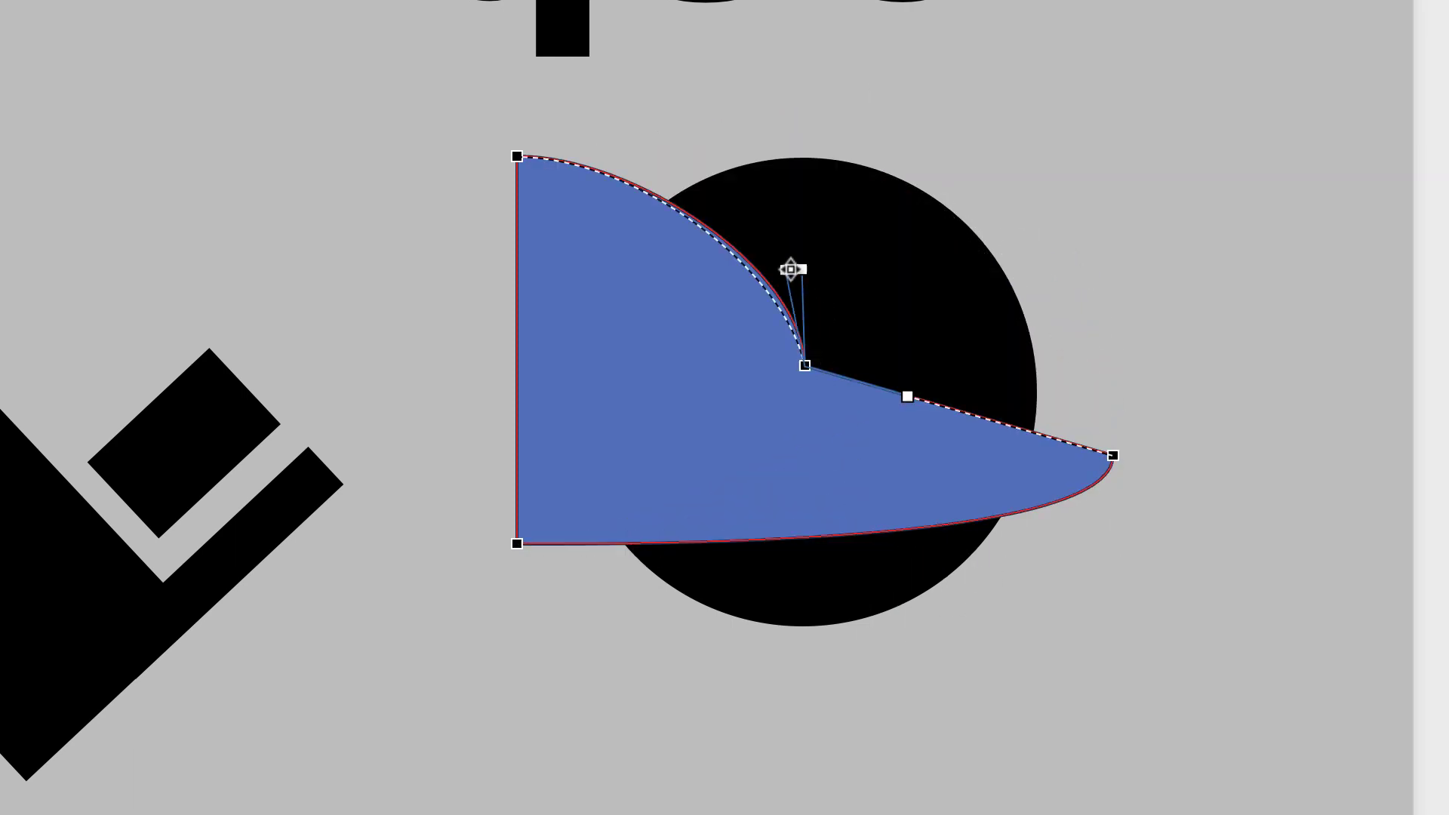
drag(791, 269, 694, 325)
drag(805, 370, 879, 249)
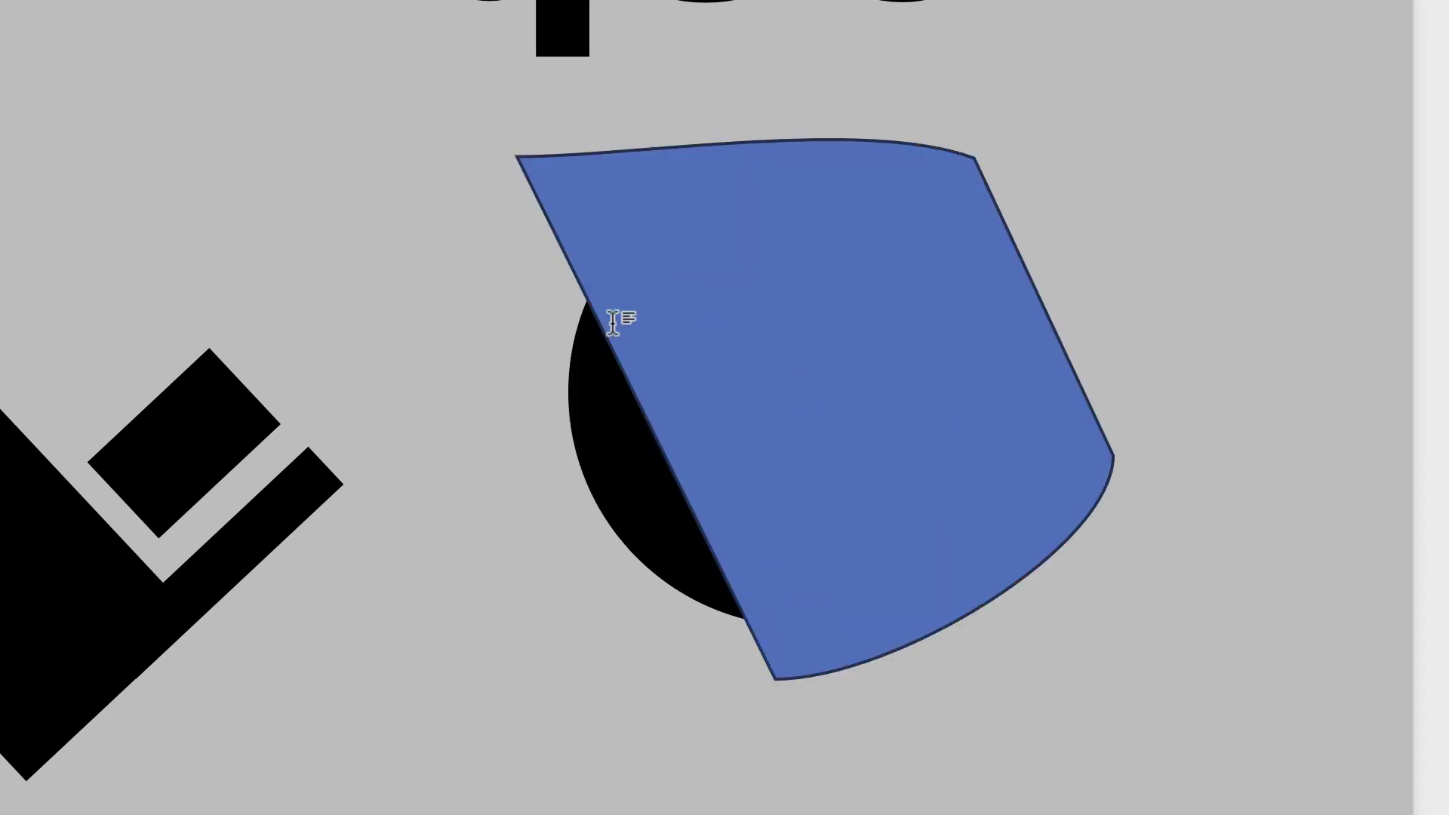
click(615, 317)
drag(517, 156, 694, 96)
key(Delete)
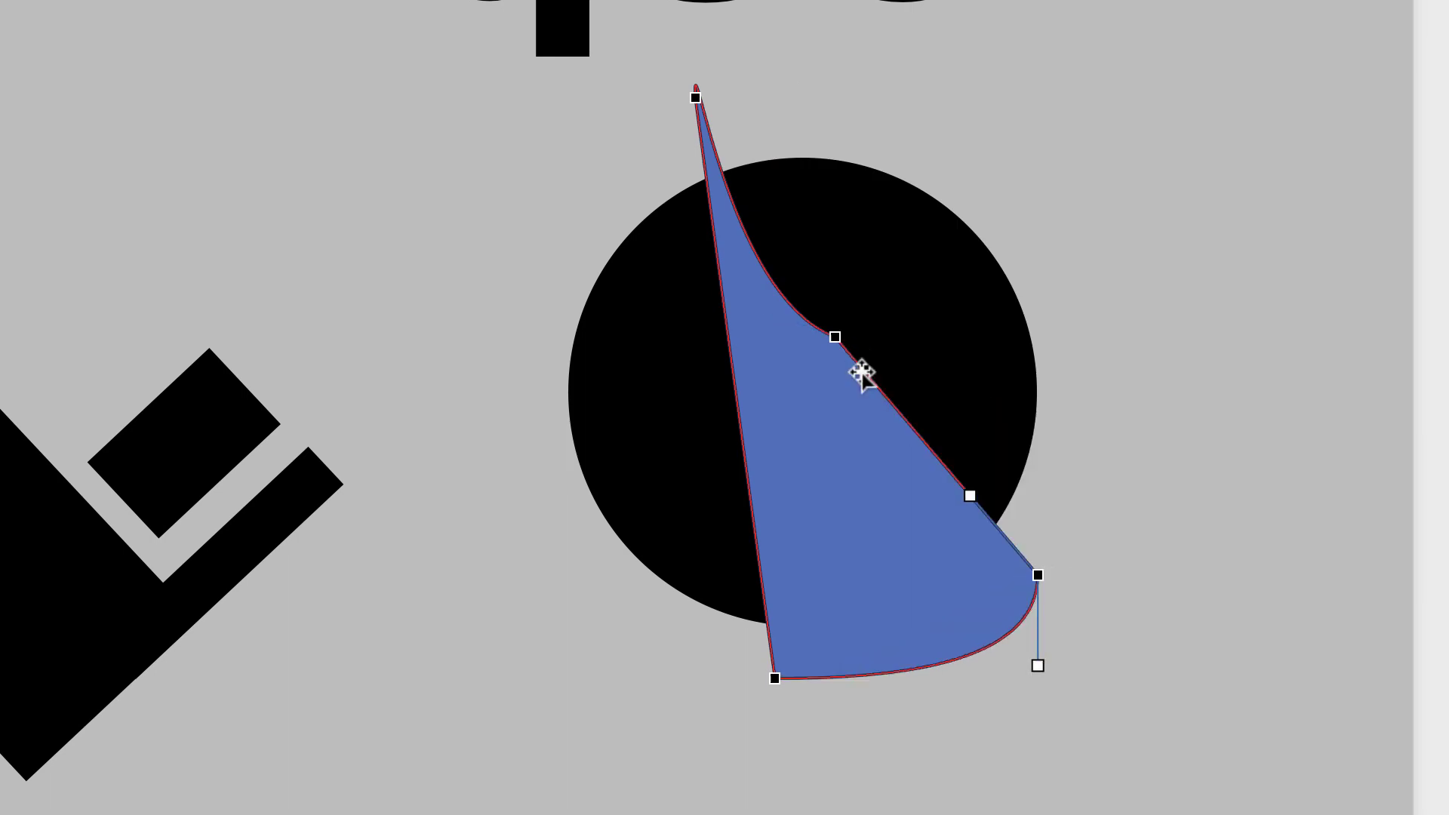
drag(861, 372, 869, 454)
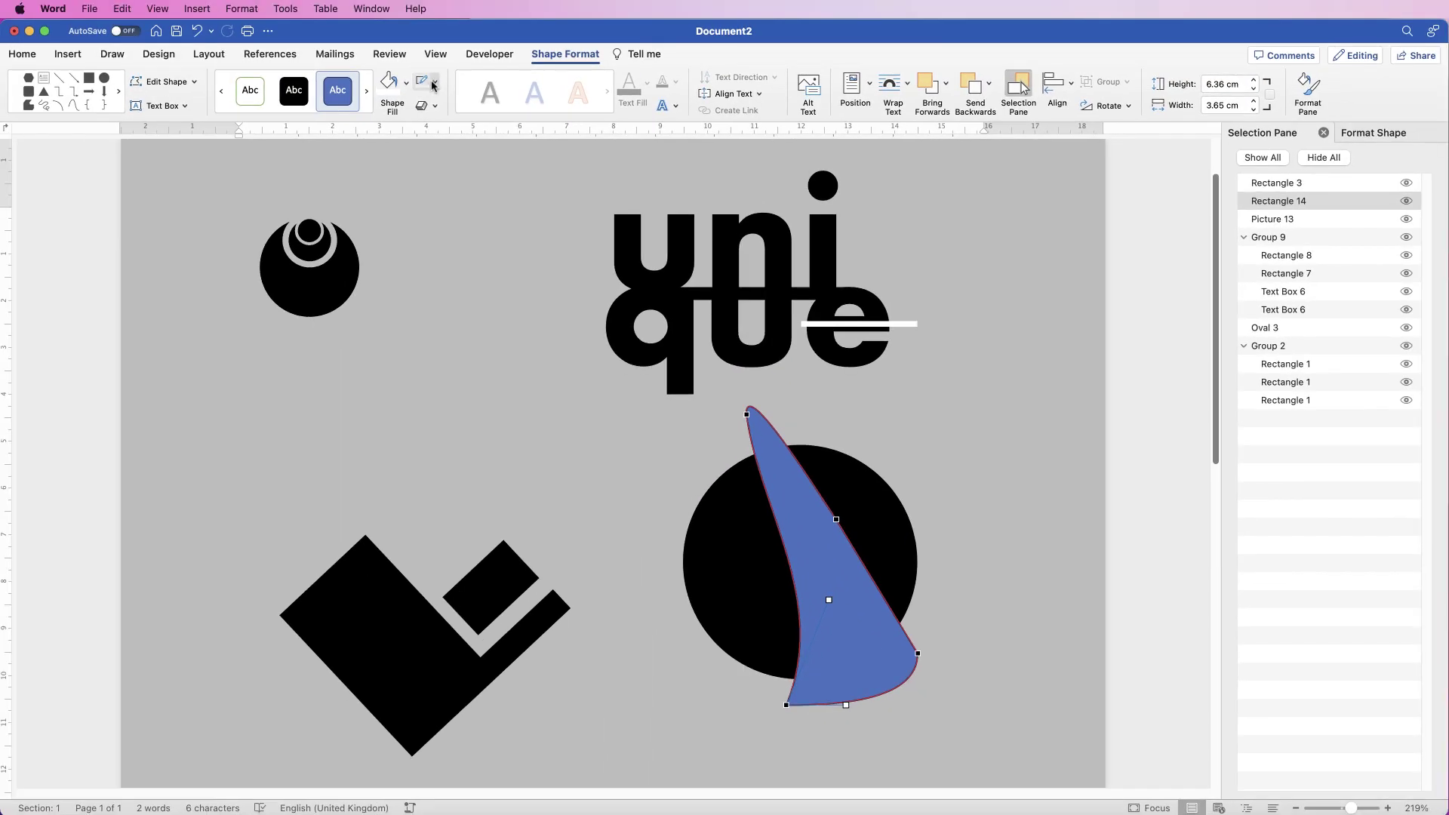
Fill the curved blade shape with white
click(436, 85)
click(389, 85)
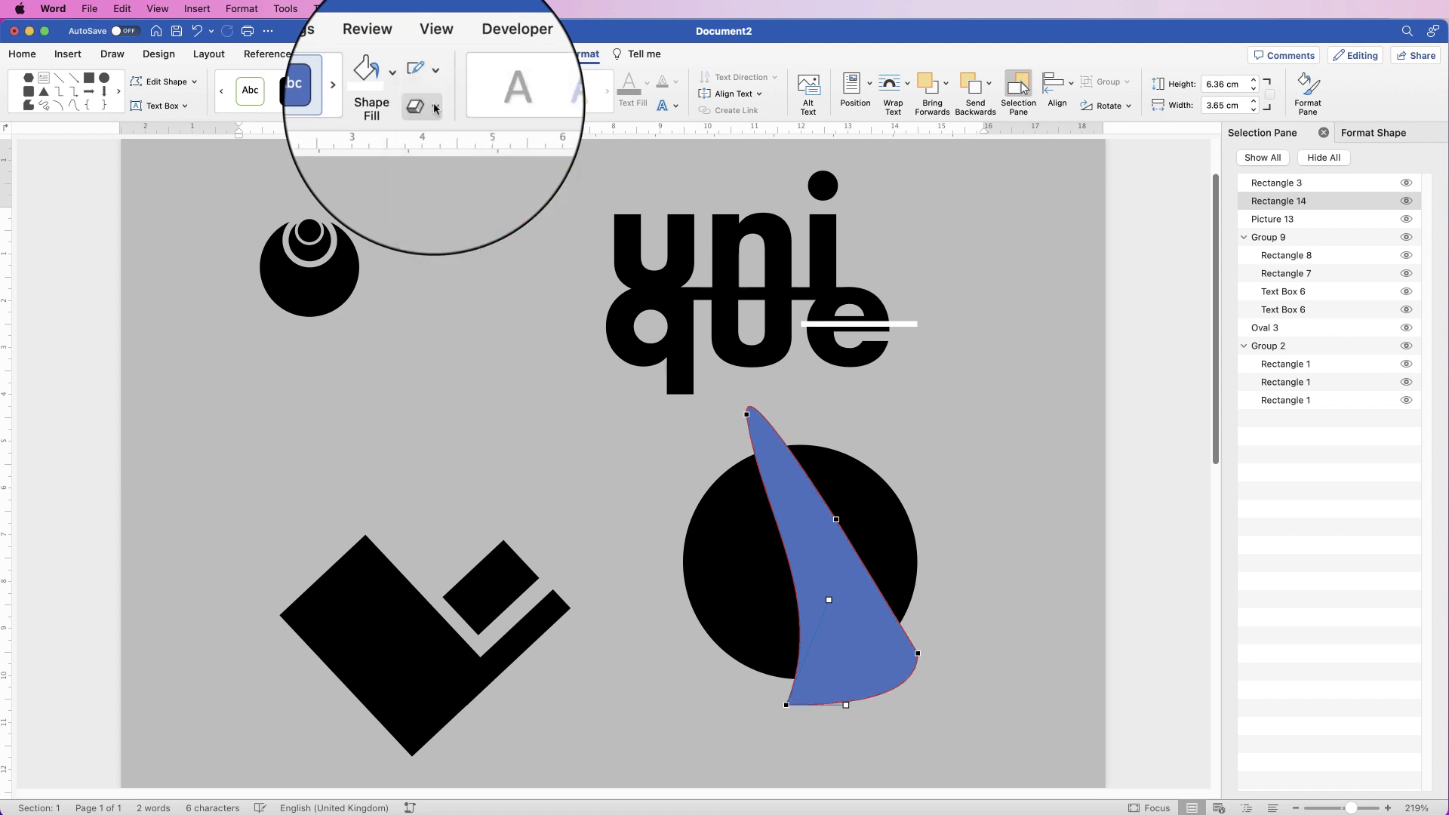
click(388, 84)
click(388, 156)
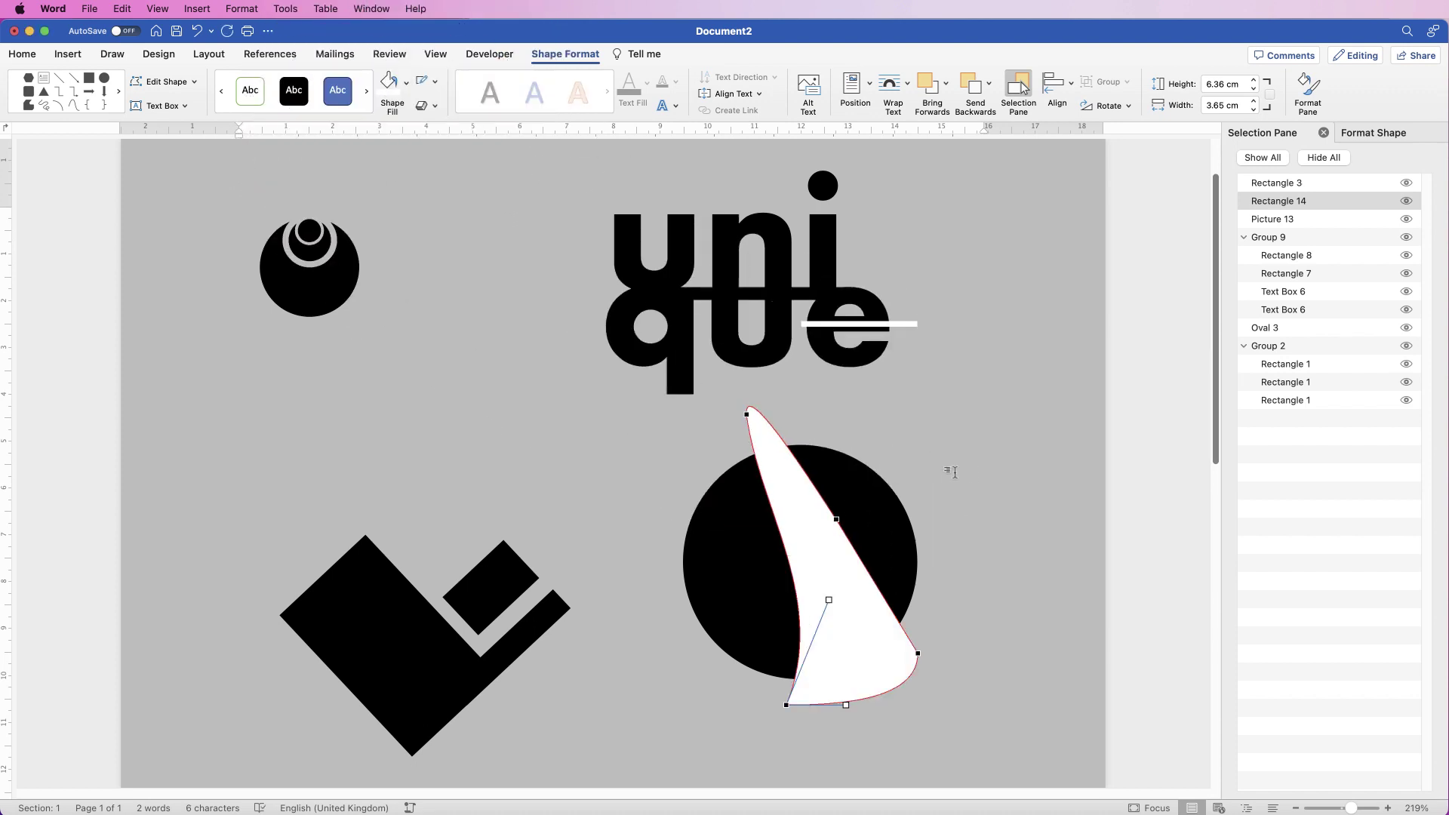
click(977, 486)
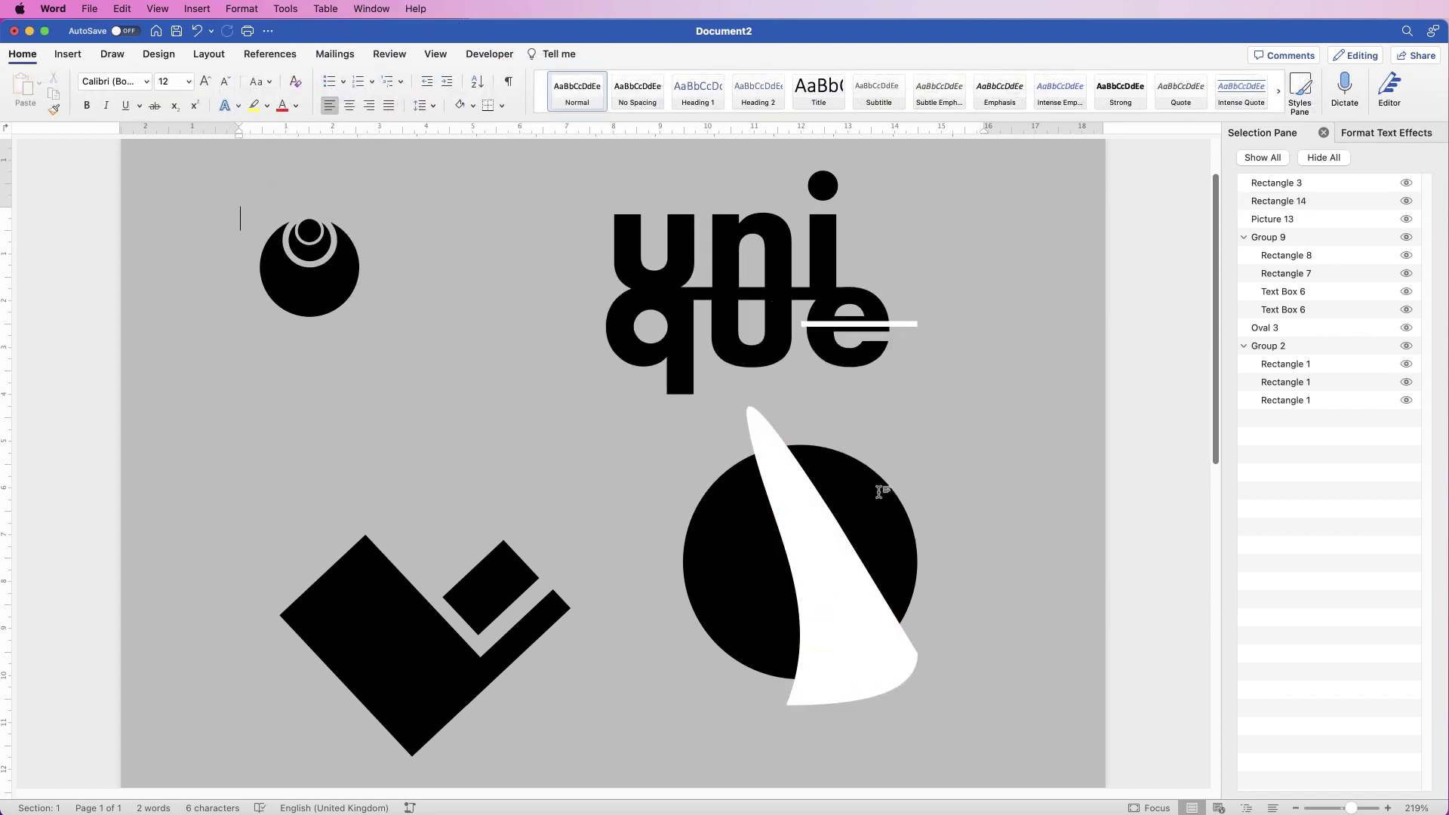
Change the page colour from grey to white and nudge the black circle slightly right
click(151, 58)
click(1072, 87)
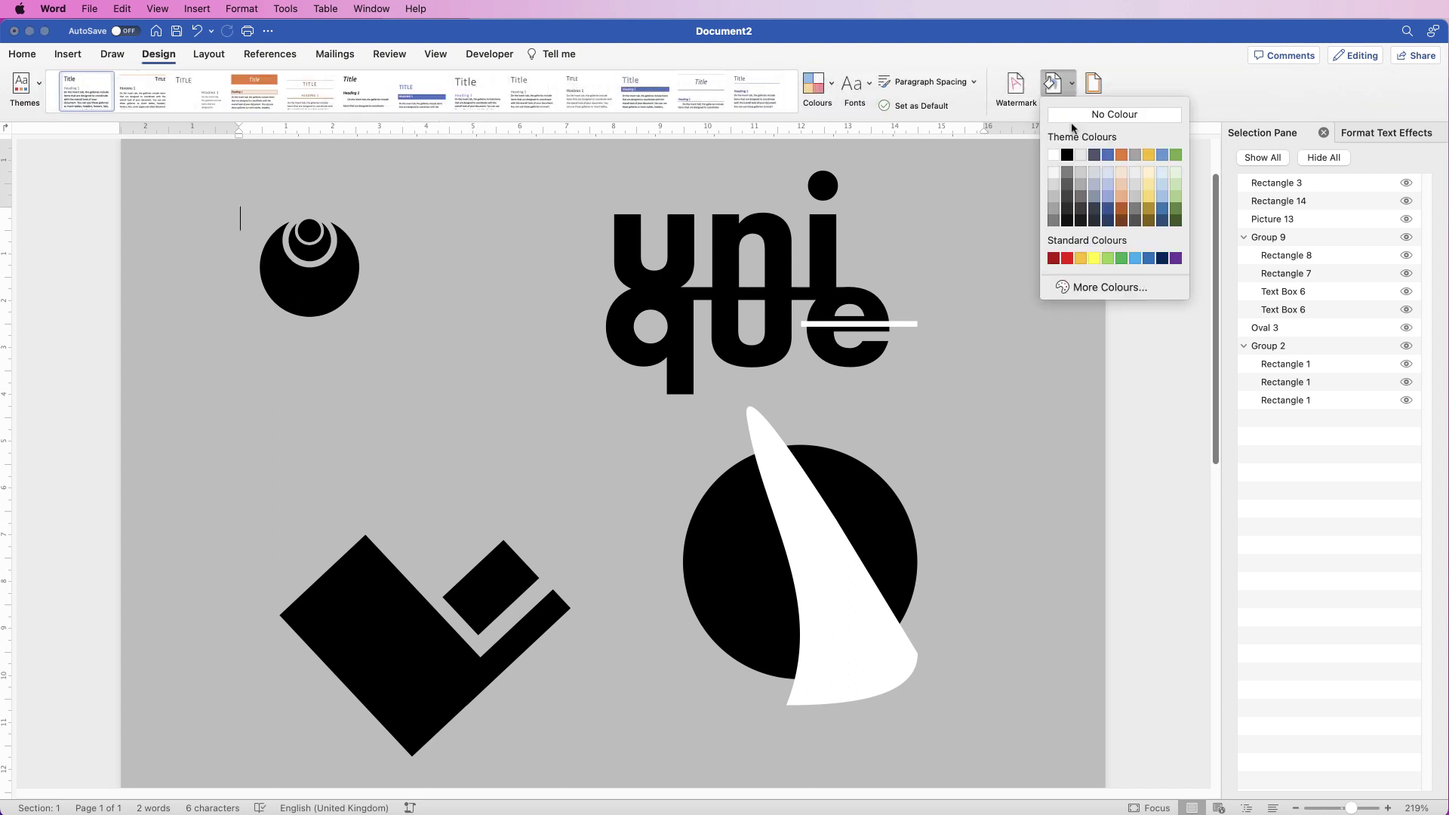
click(1053, 156)
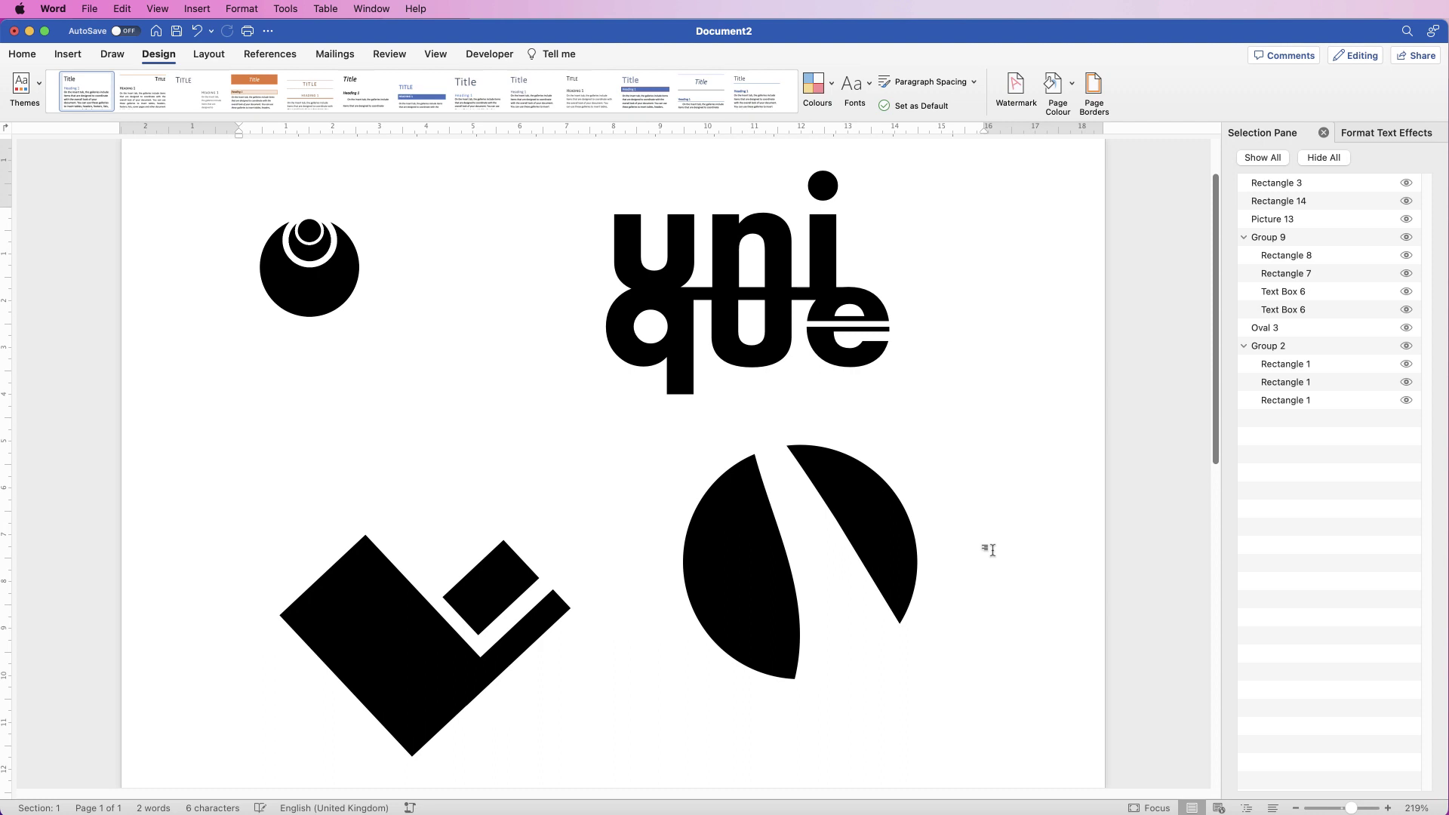
drag(704, 537, 877, 505)
Rotate the white strip about -25° and resize it to roughly 4.82 × 3.39 cm across the circle
click(820, 563)
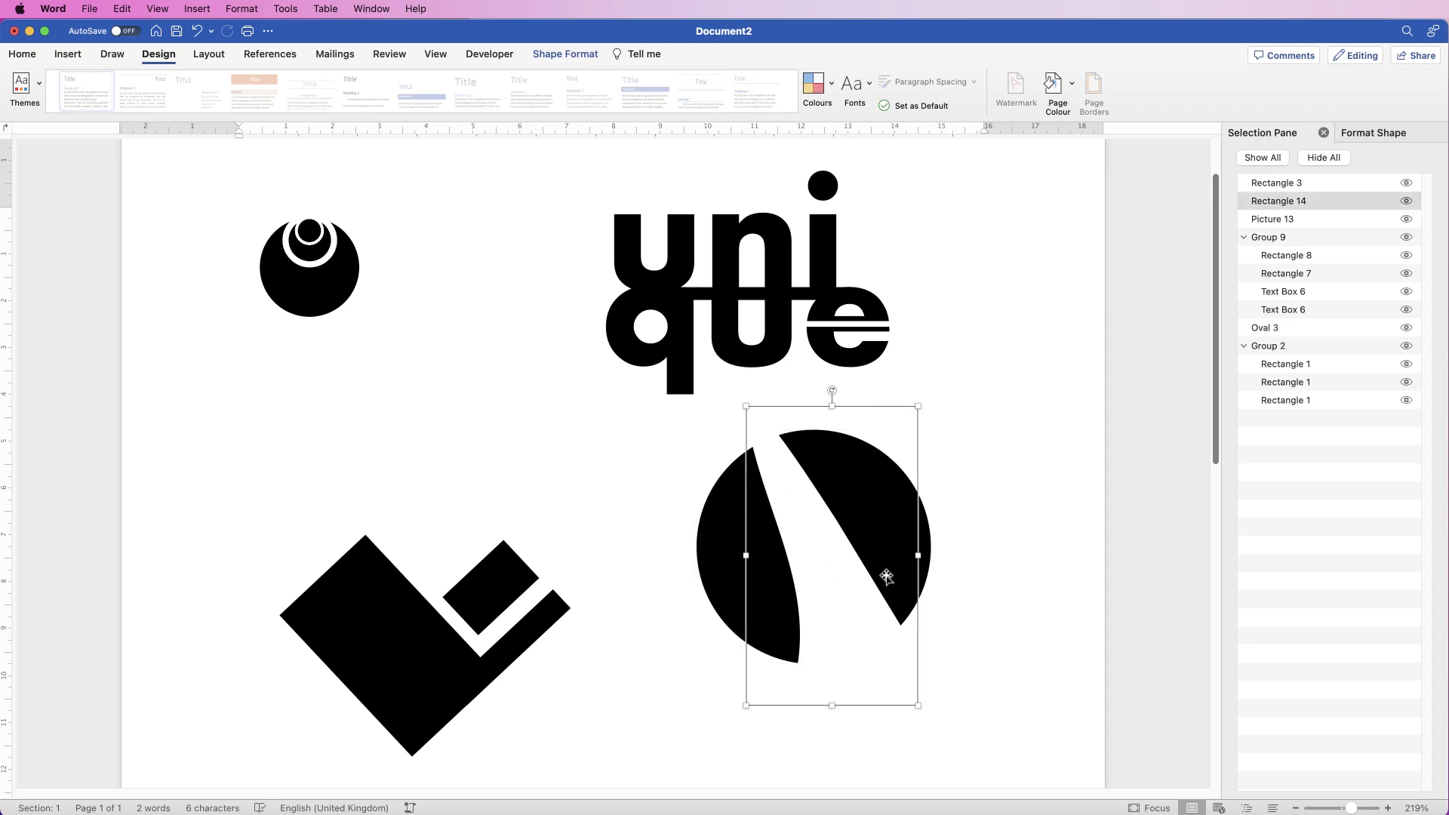
drag(917, 555, 851, 556)
drag(801, 389, 921, 485)
mouse_move(785, 507)
mouse_down()
mouse_move(743, 434)
mouse_move(781, 519)
mouse_up()
mouse_move(659, 616)
mouse_down()
mouse_move(736, 576)
mouse_move(670, 613)
mouse_move(684, 617)
mouse_up()
click(852, 578)
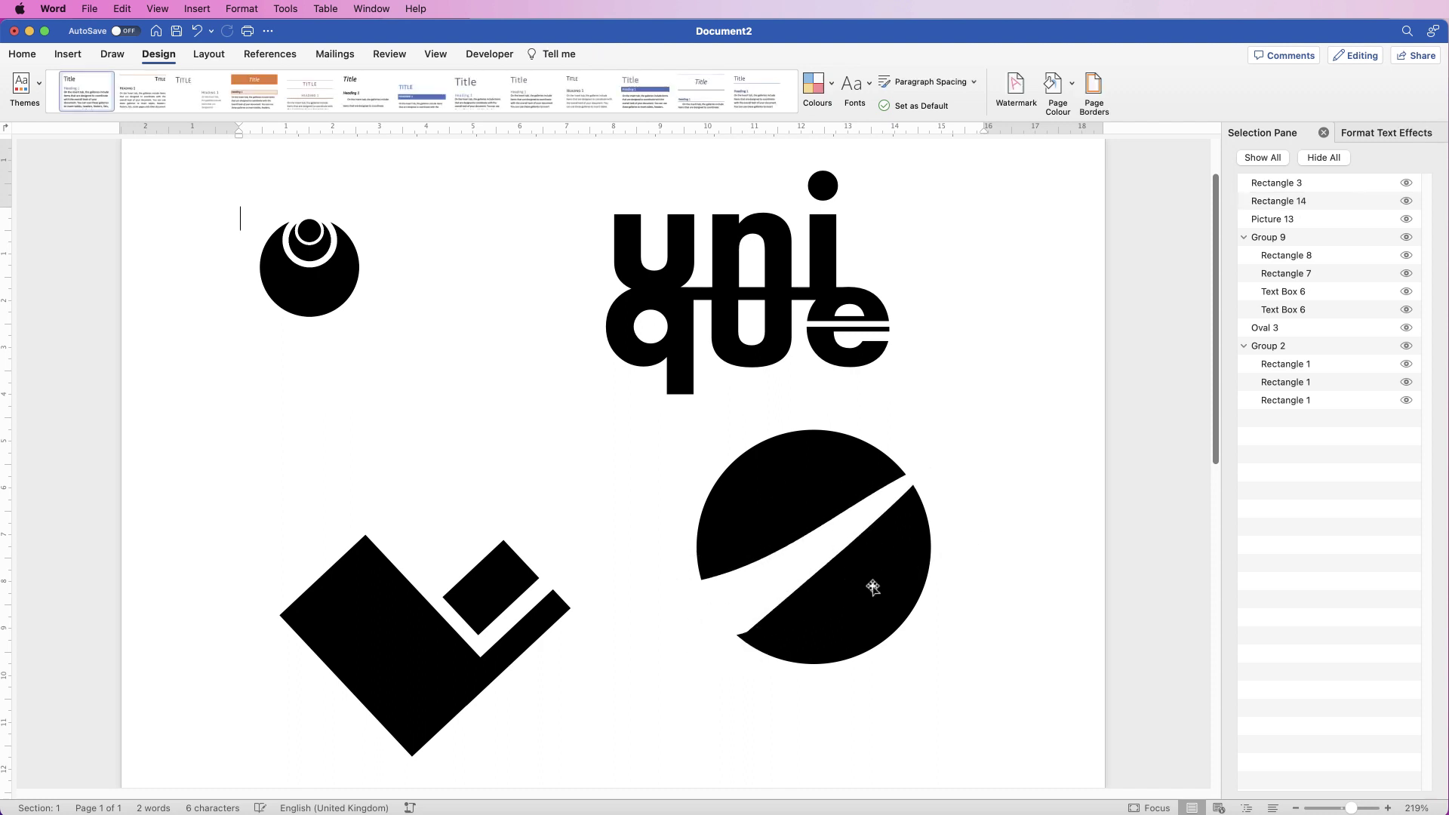
Widen the white strip from its left side and try repositioning the black circle
click(738, 593)
drag(684, 612, 658, 621)
click(889, 590)
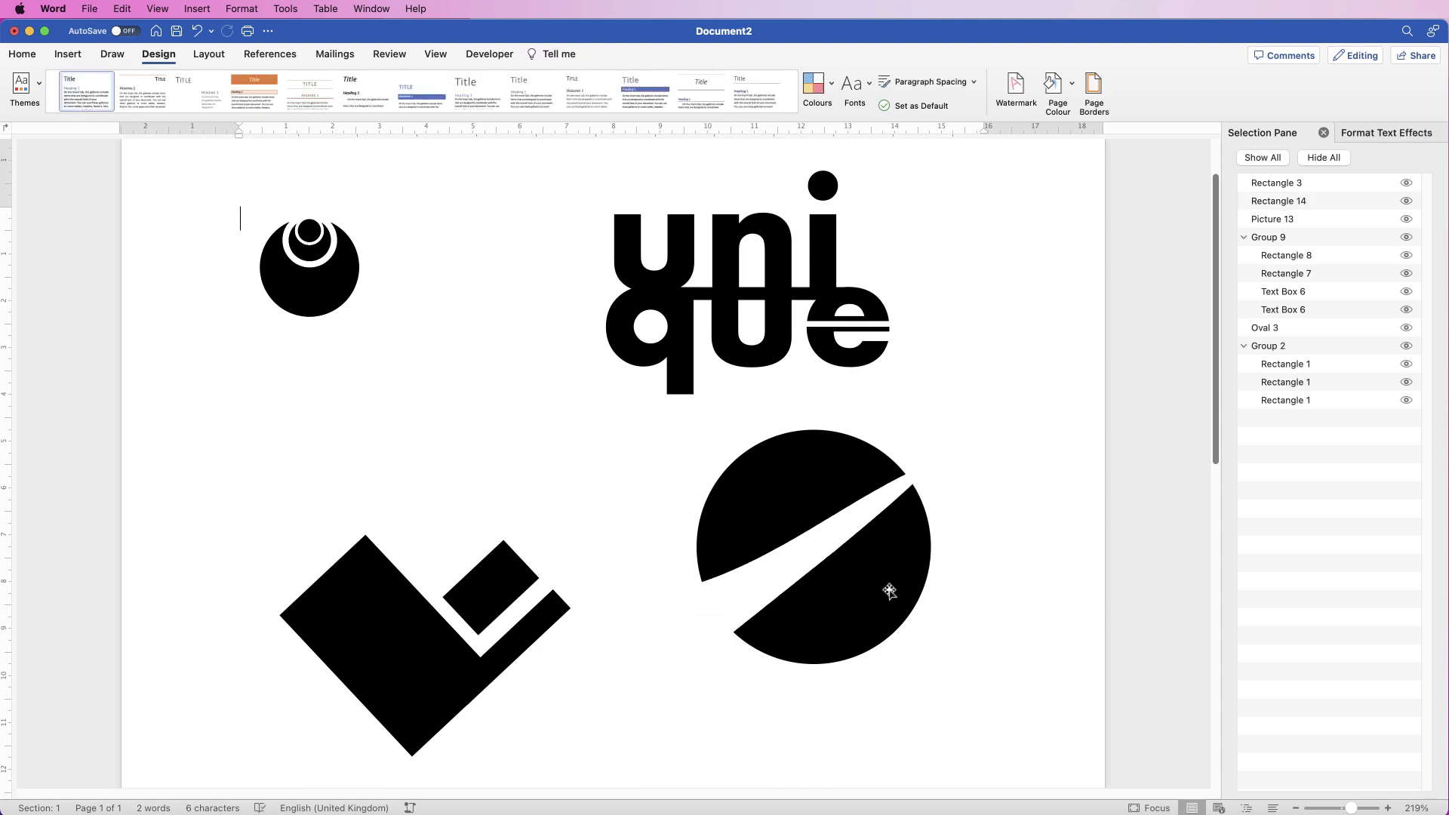
click(888, 590)
drag(889, 590, 753, 478)
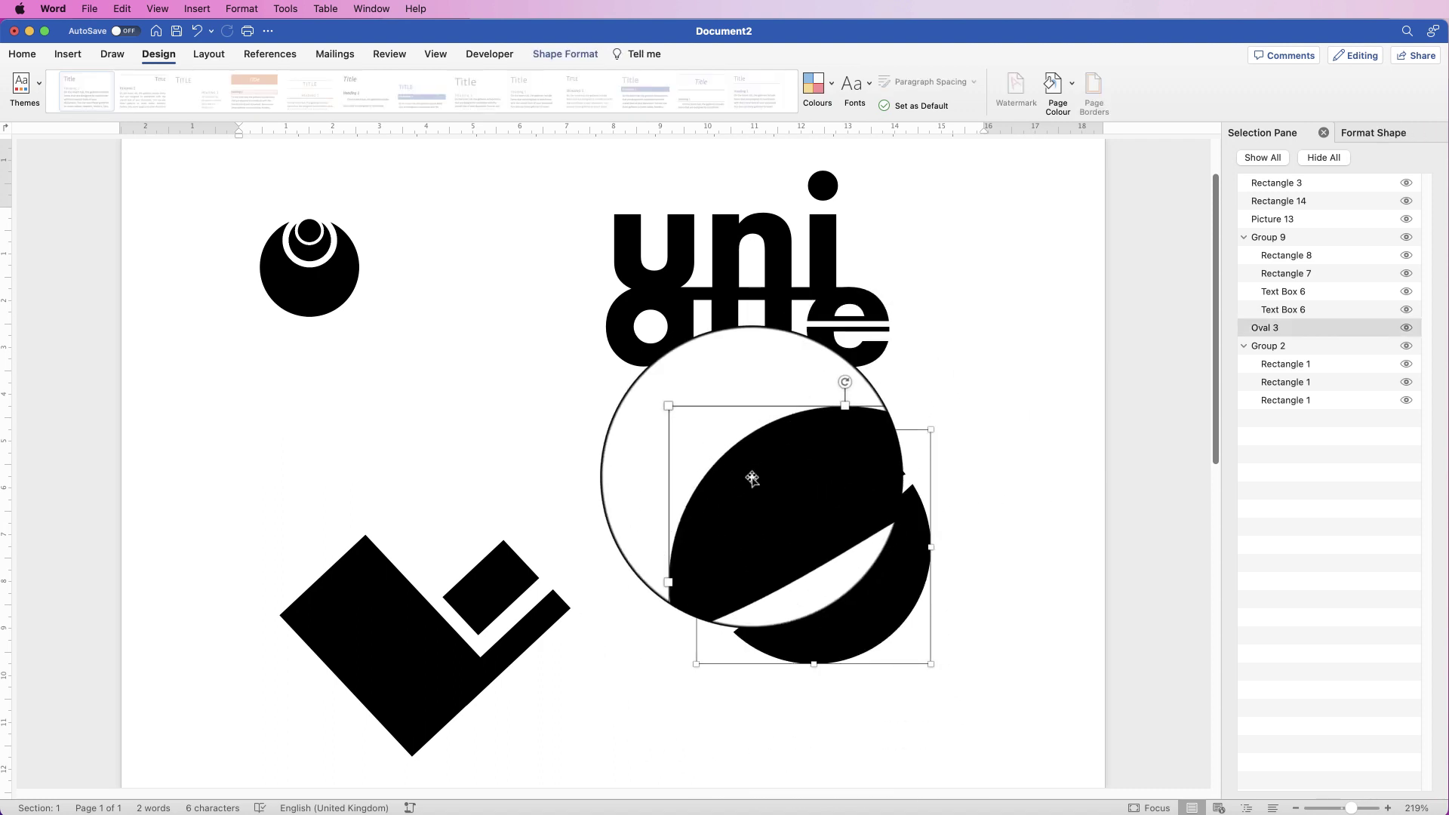
Fill the circle navy blue after trying dark red and purple fills
click(565, 53)
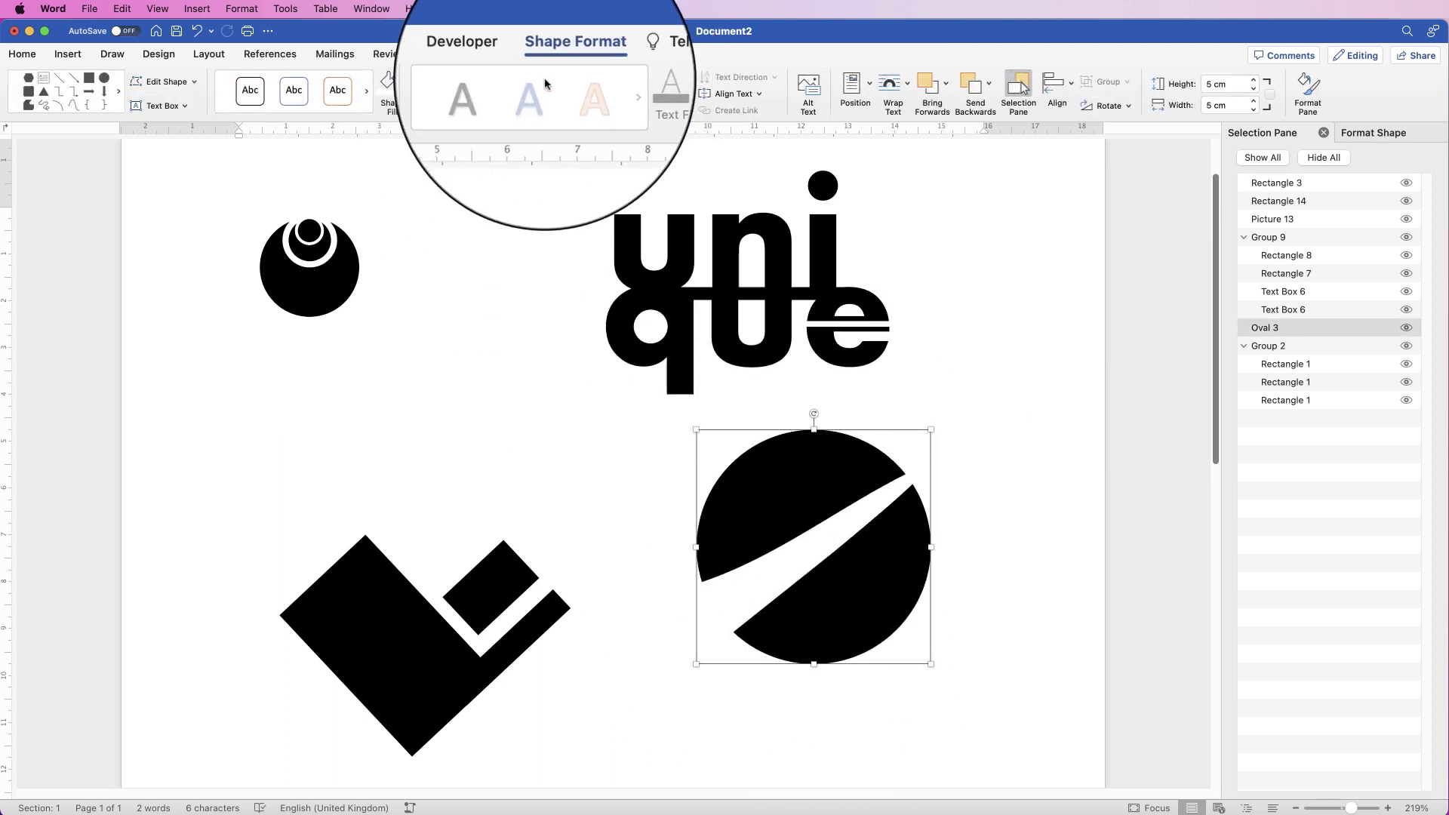
click(392, 83)
click(407, 92)
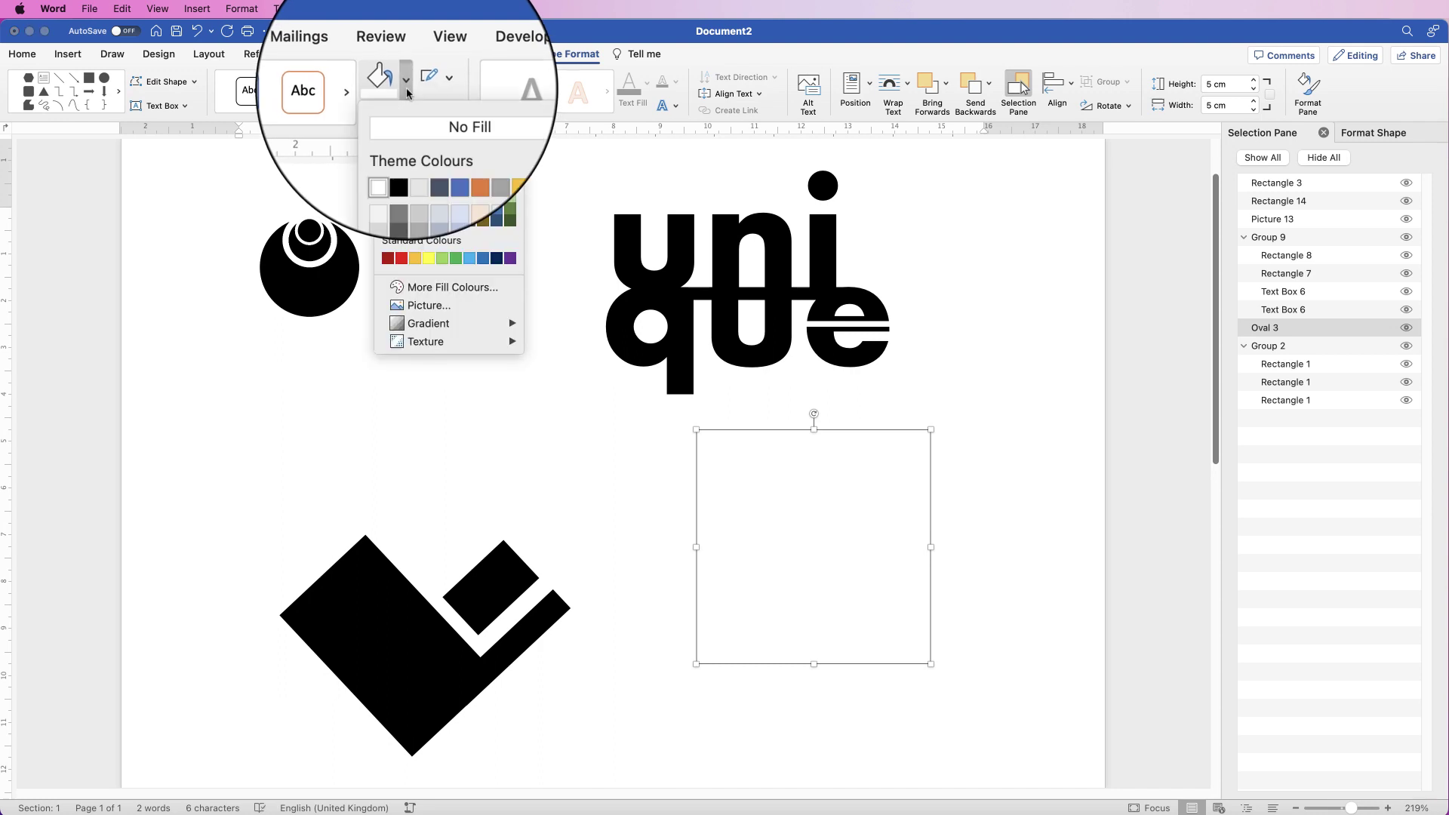
click(387, 258)
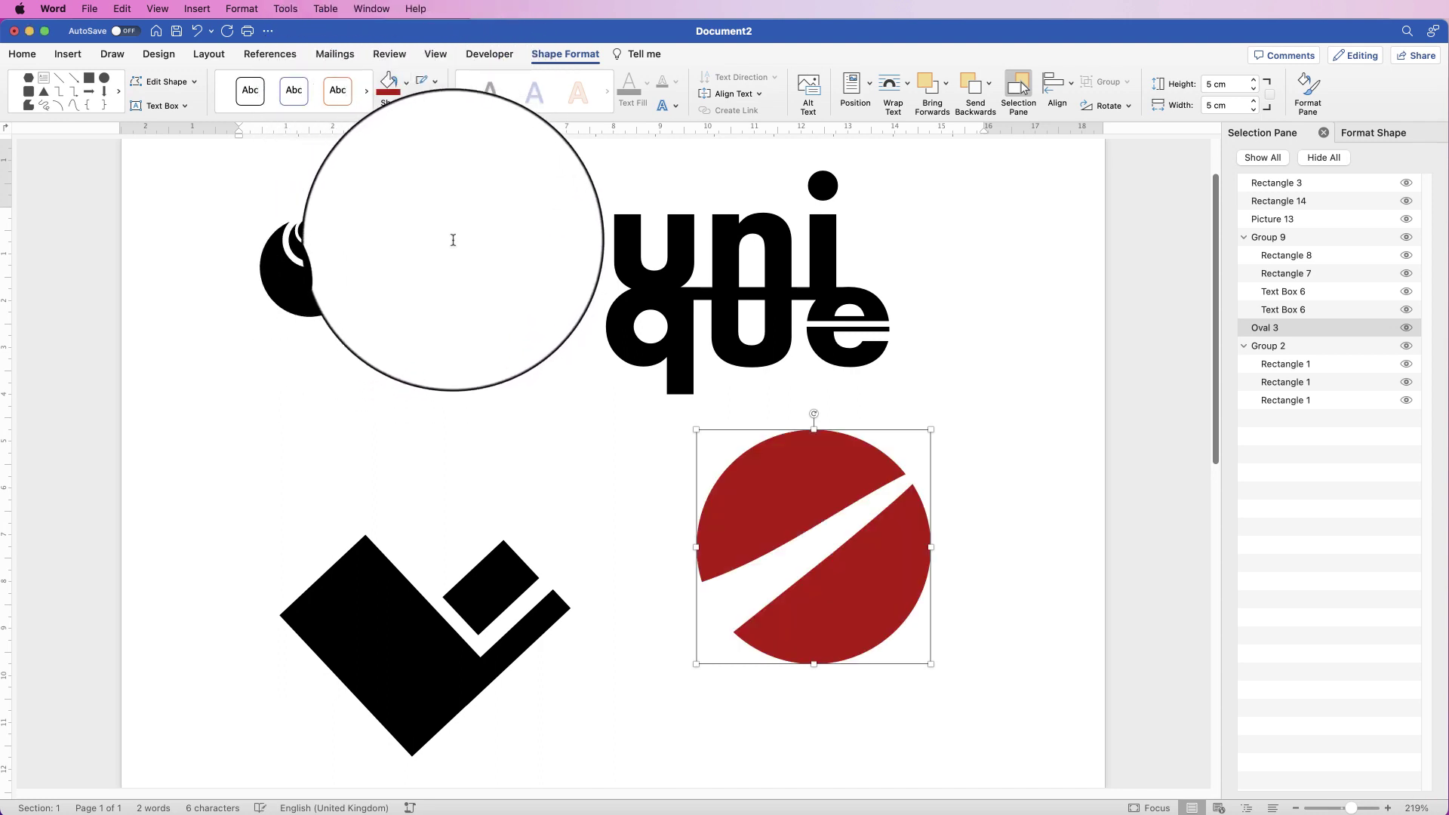
click(406, 83)
click(514, 258)
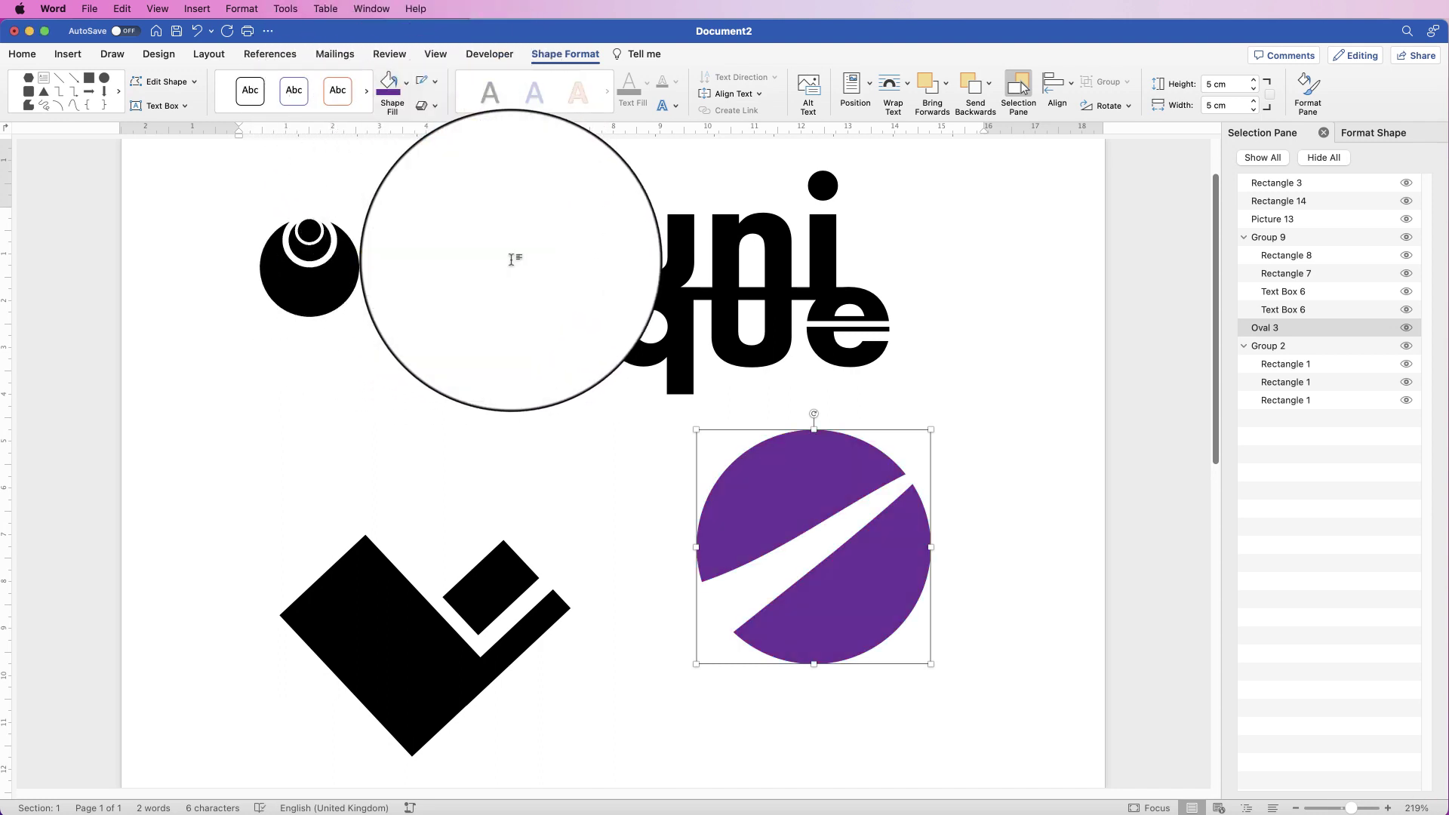
click(406, 83)
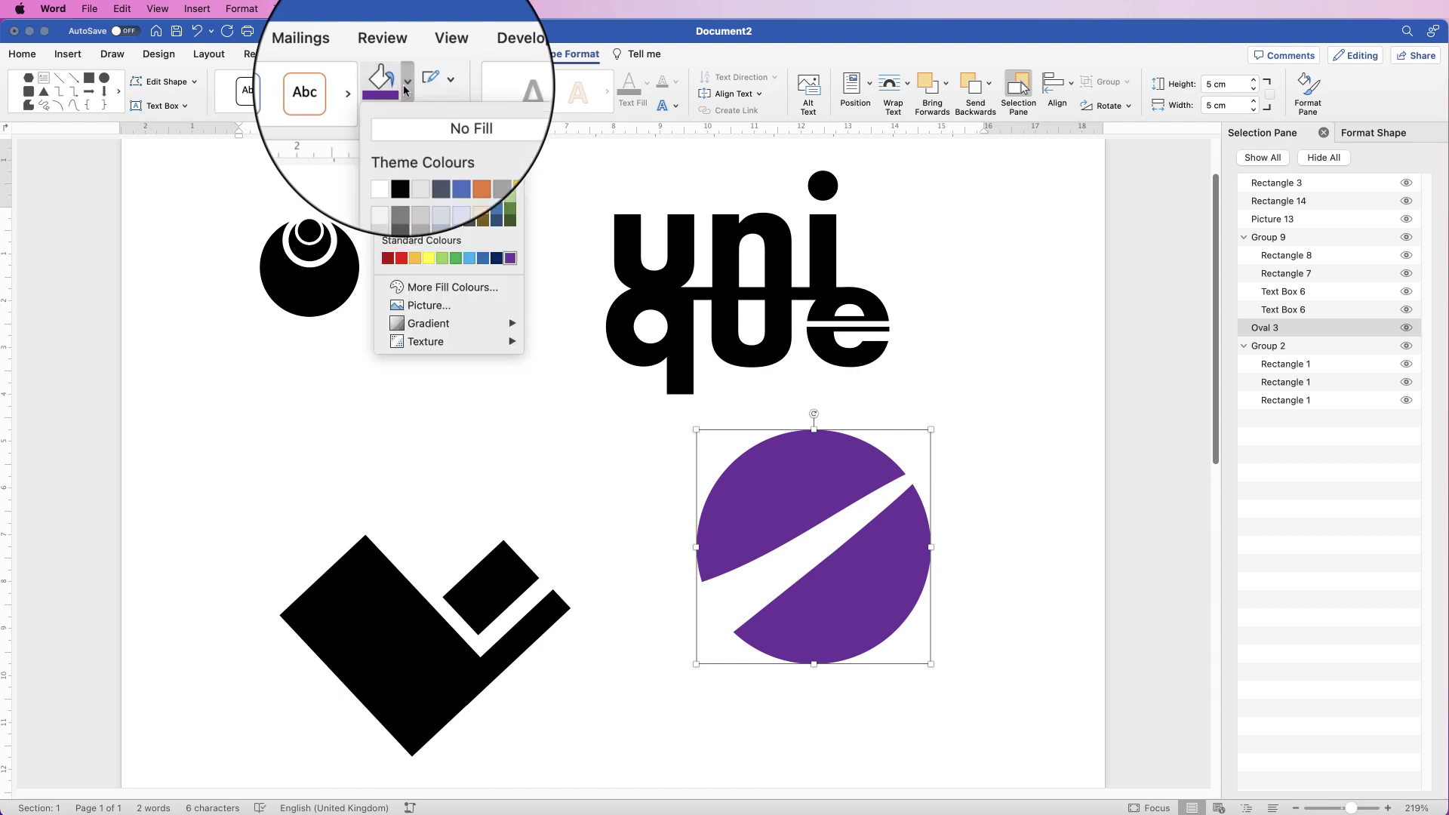
click(500, 258)
click(1051, 469)
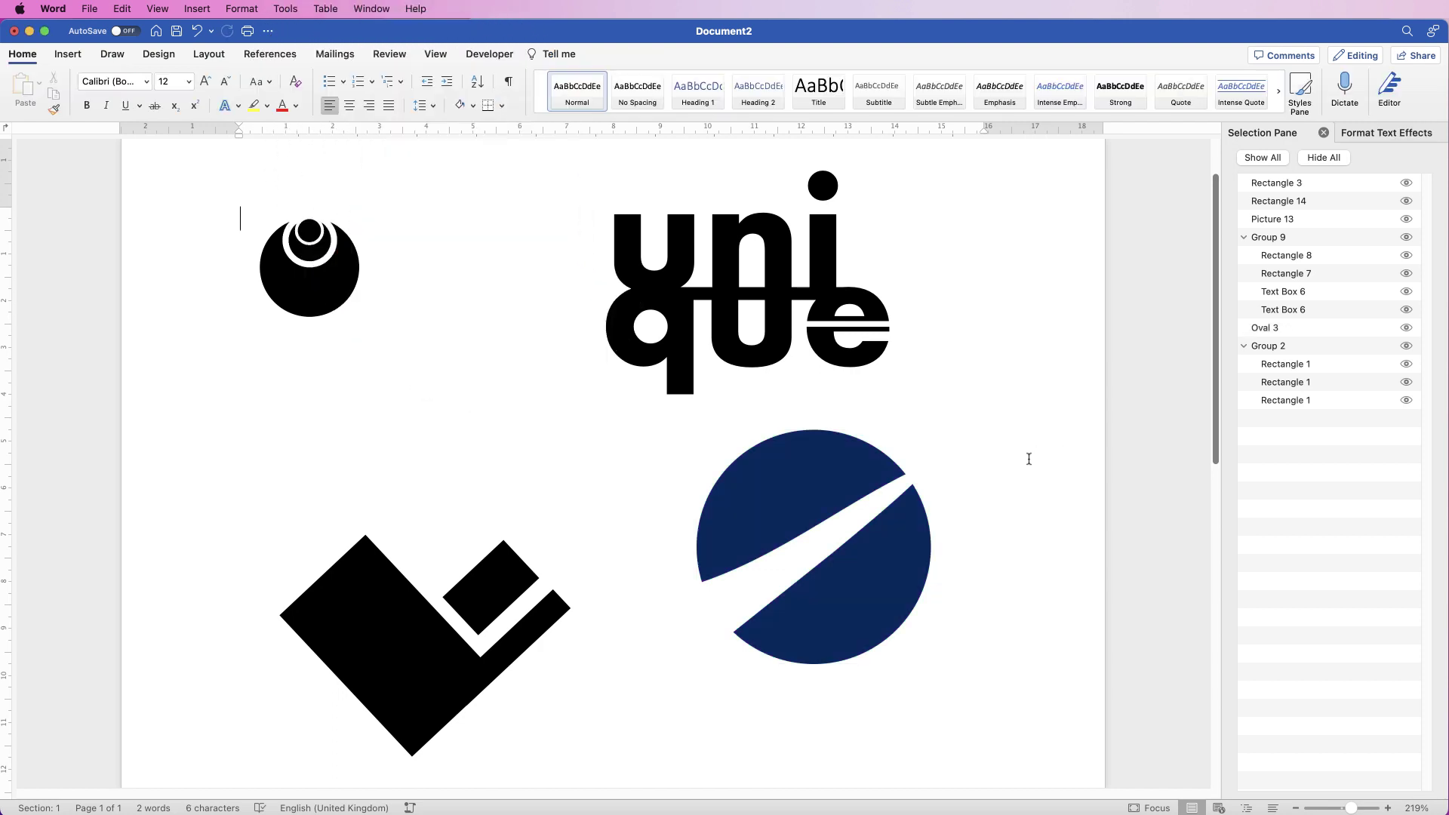